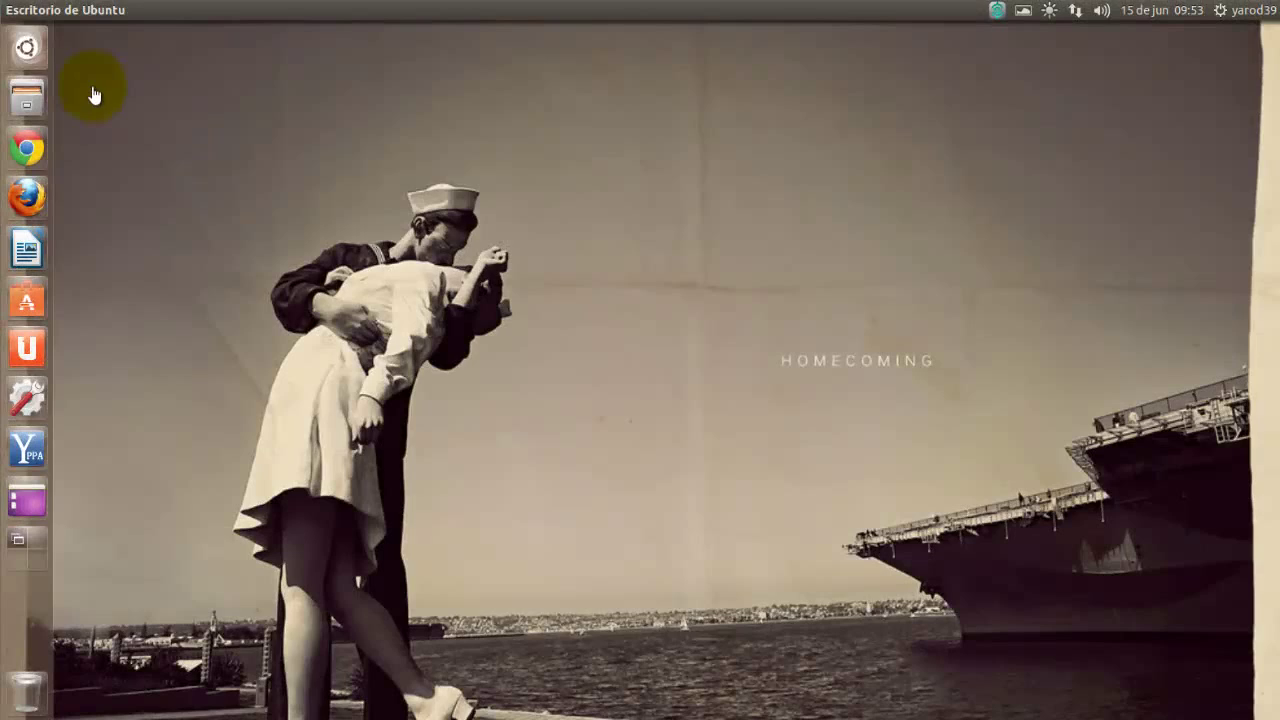
Step: Start Screenkey from the Dash, then launch Inkscape with a blank document
left_click(28, 47)
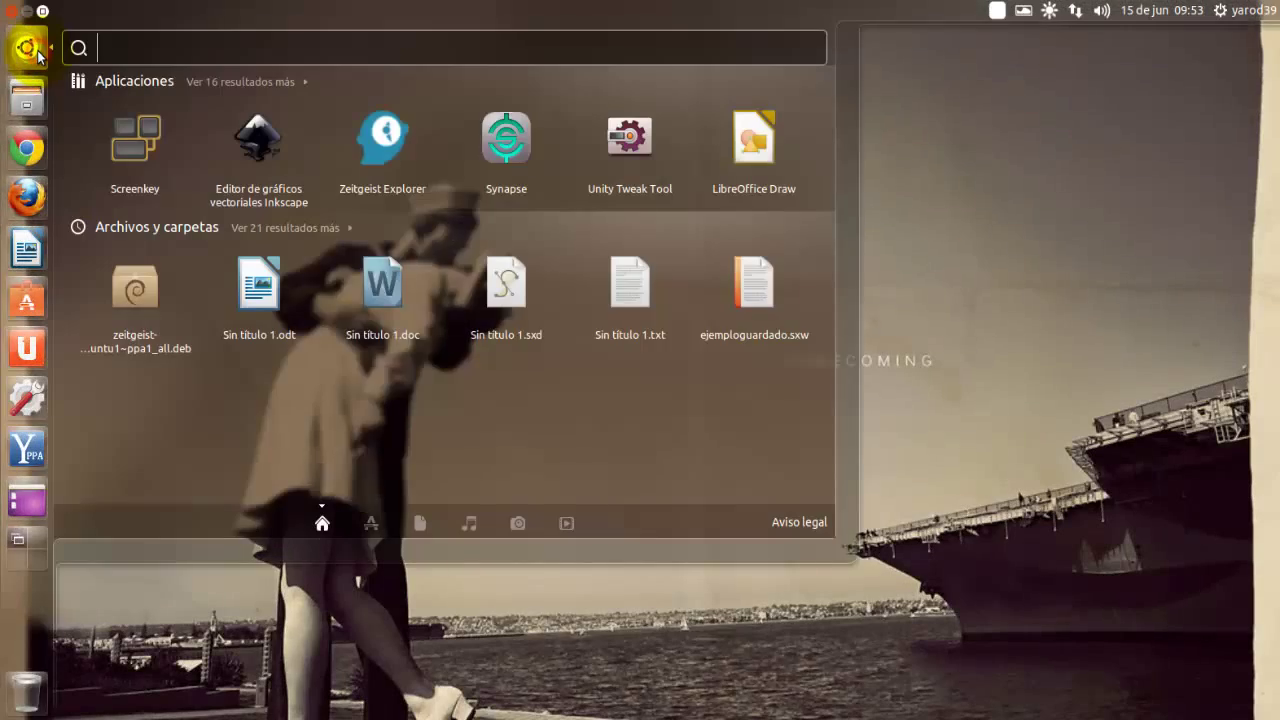
left_click(123, 131)
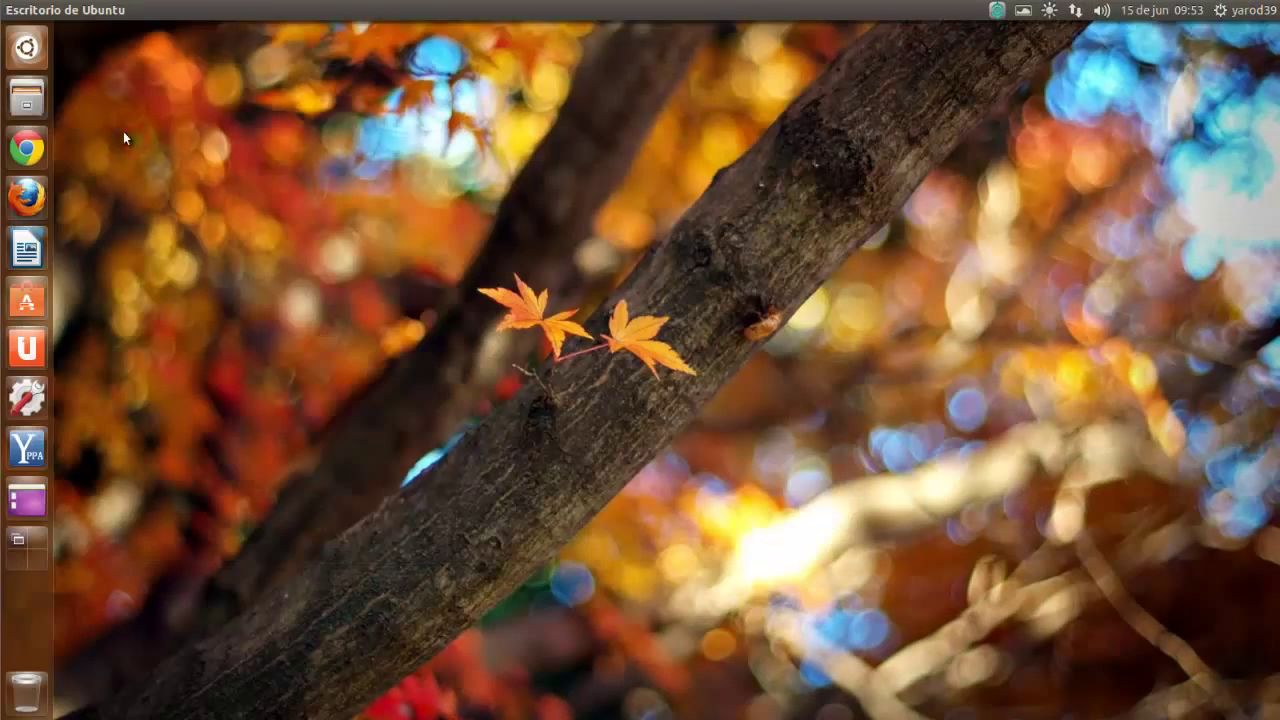
left_click(37, 50)
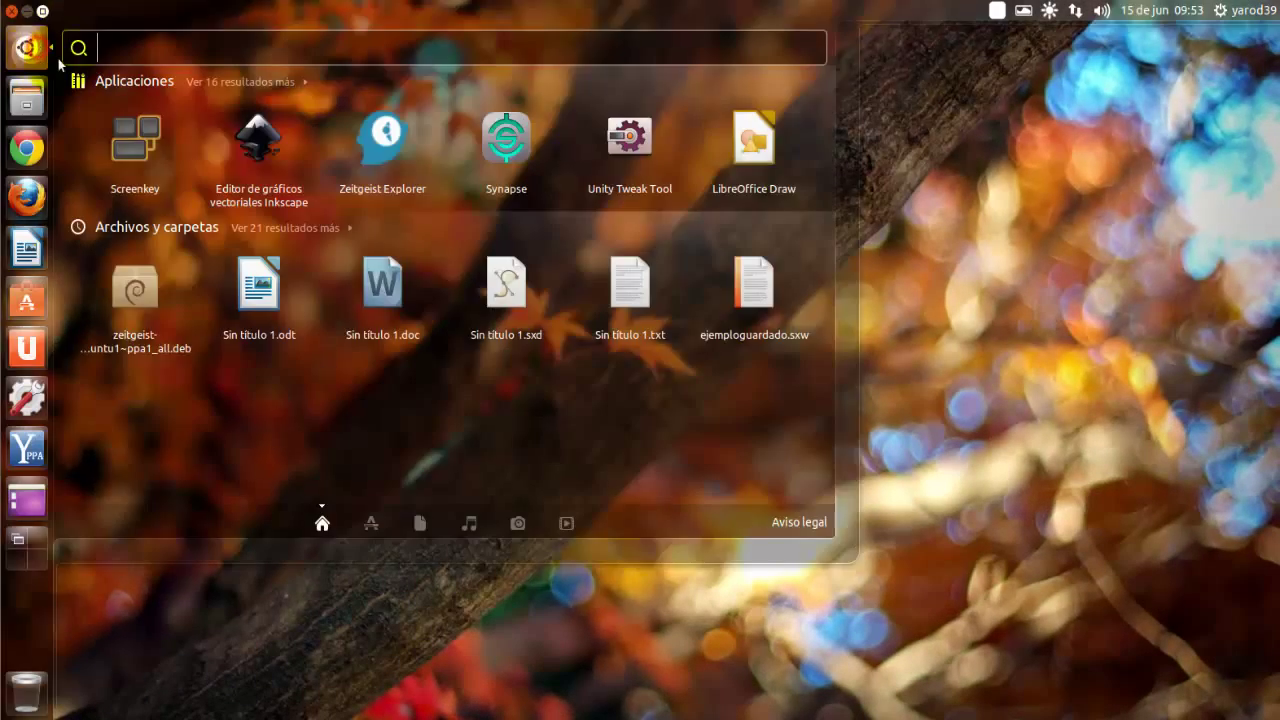
left_click(258, 158)
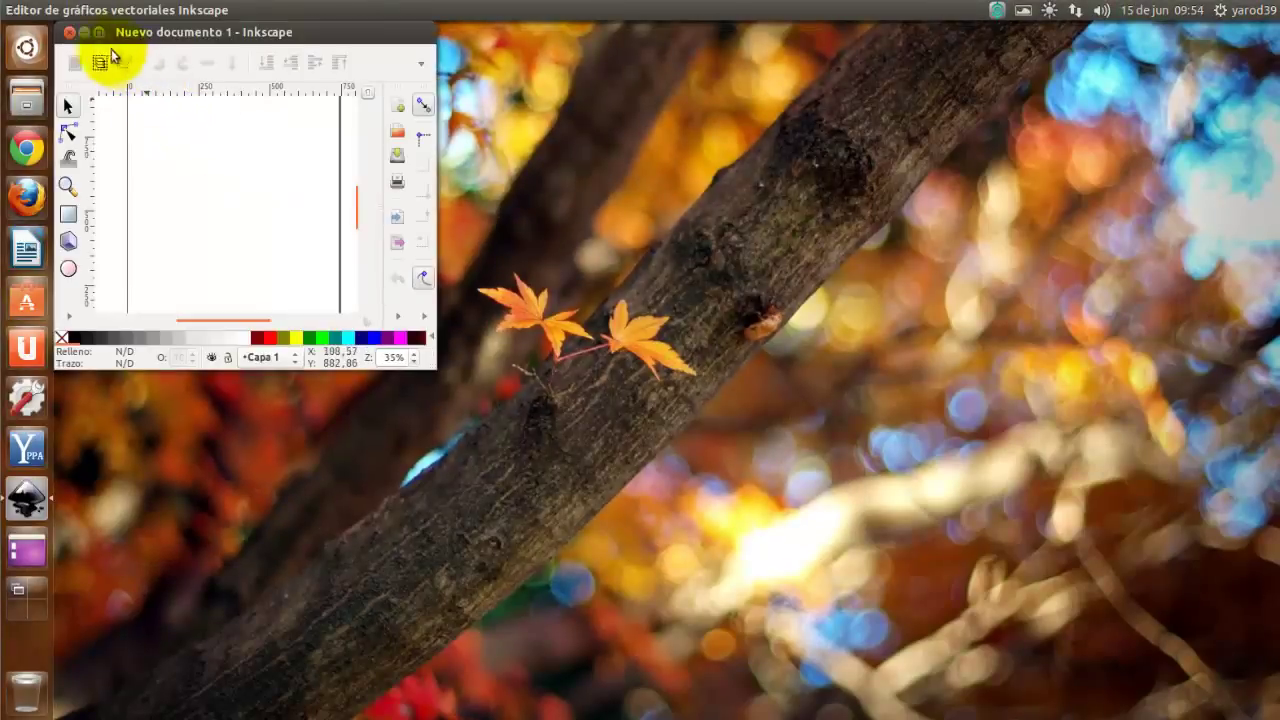
Step: Maximize Inkscape and set the page to Horizontal orientation in Document Properties
left_click(99, 33)
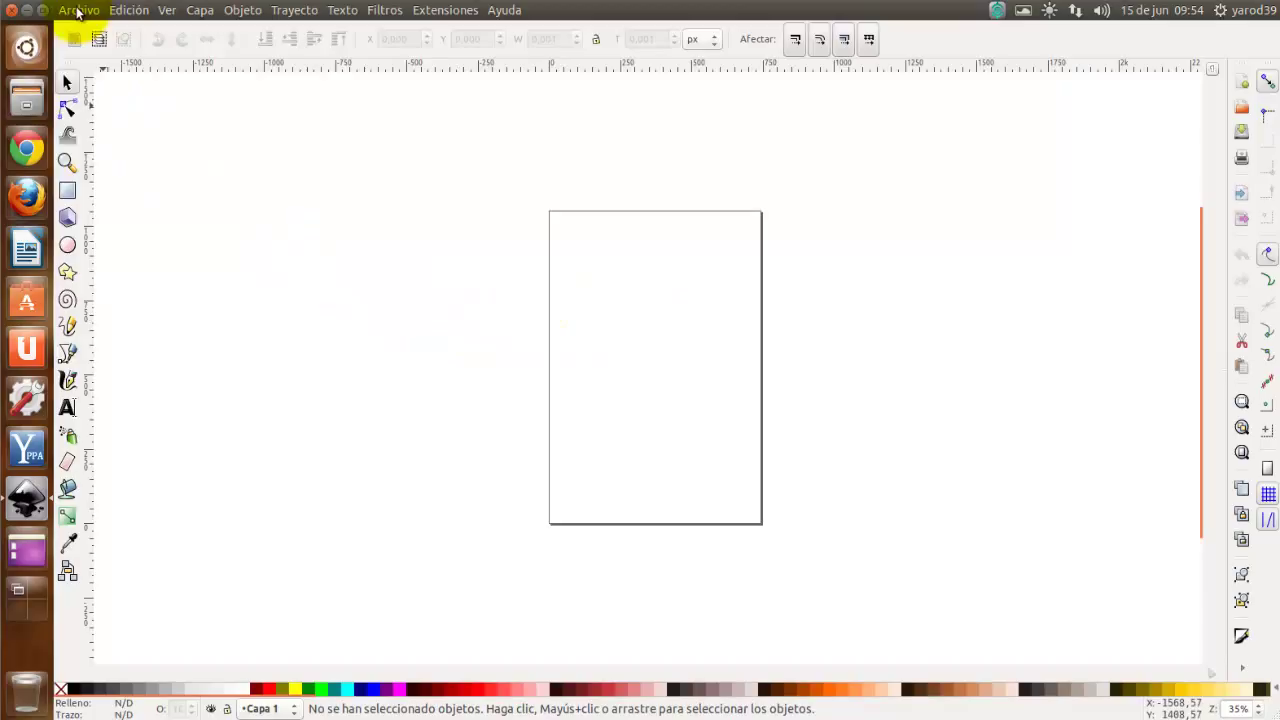
left_click(71, 12)
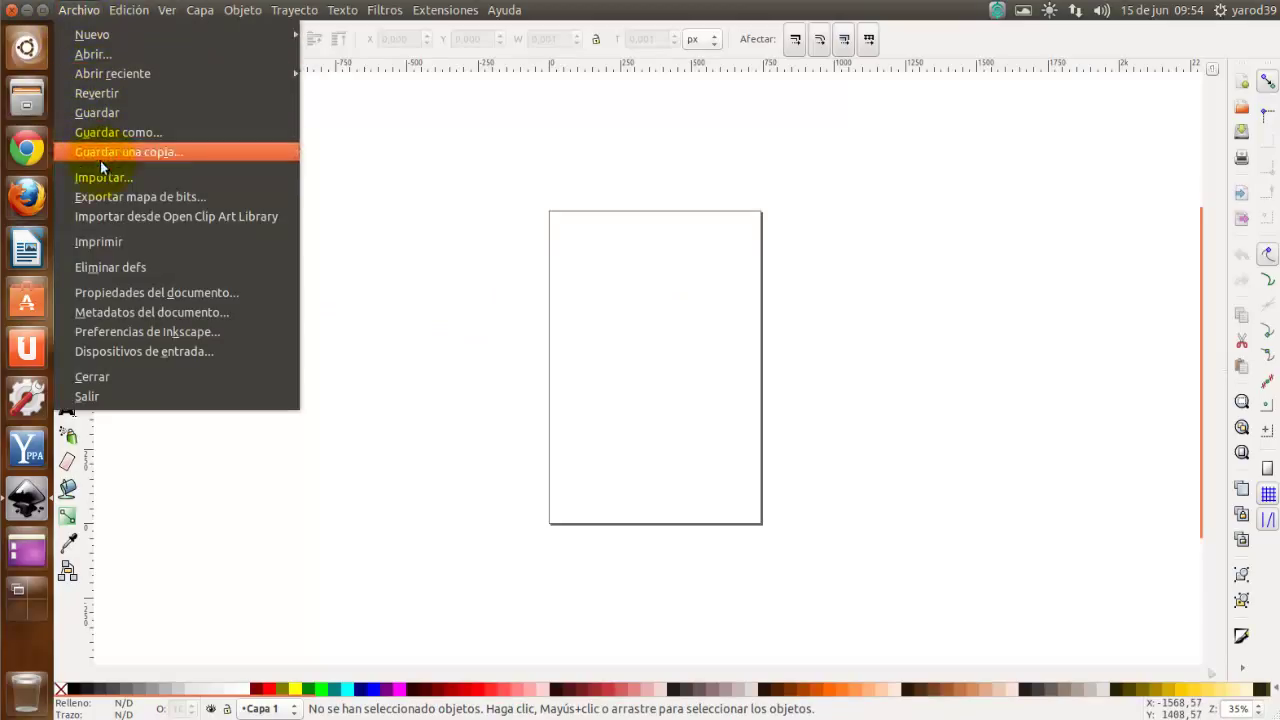
left_click(124, 291)
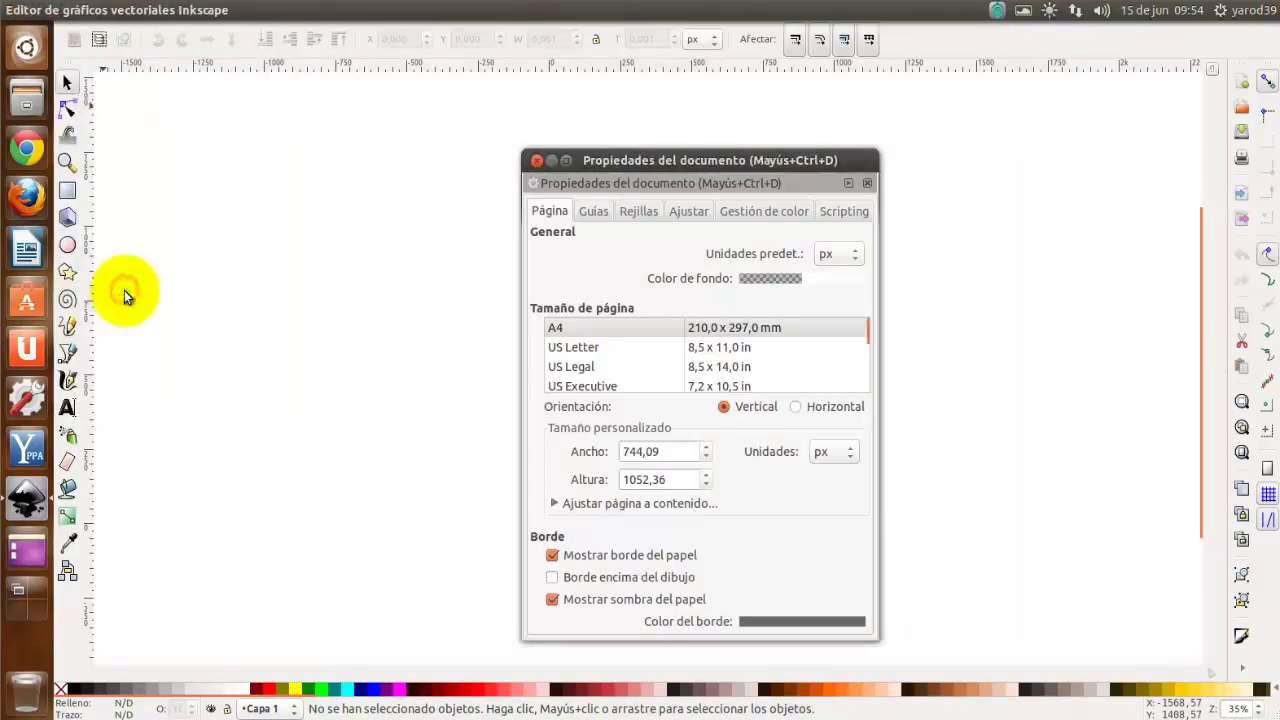
left_click(799, 407)
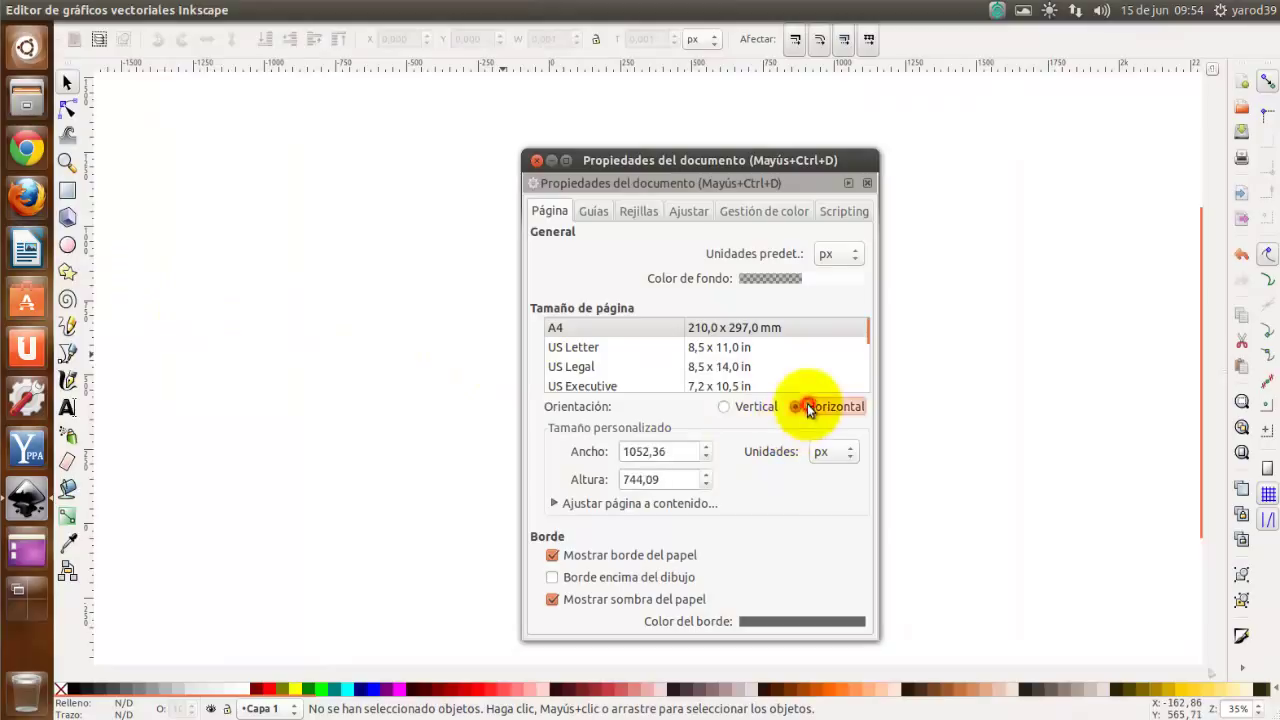
left_click(537, 161)
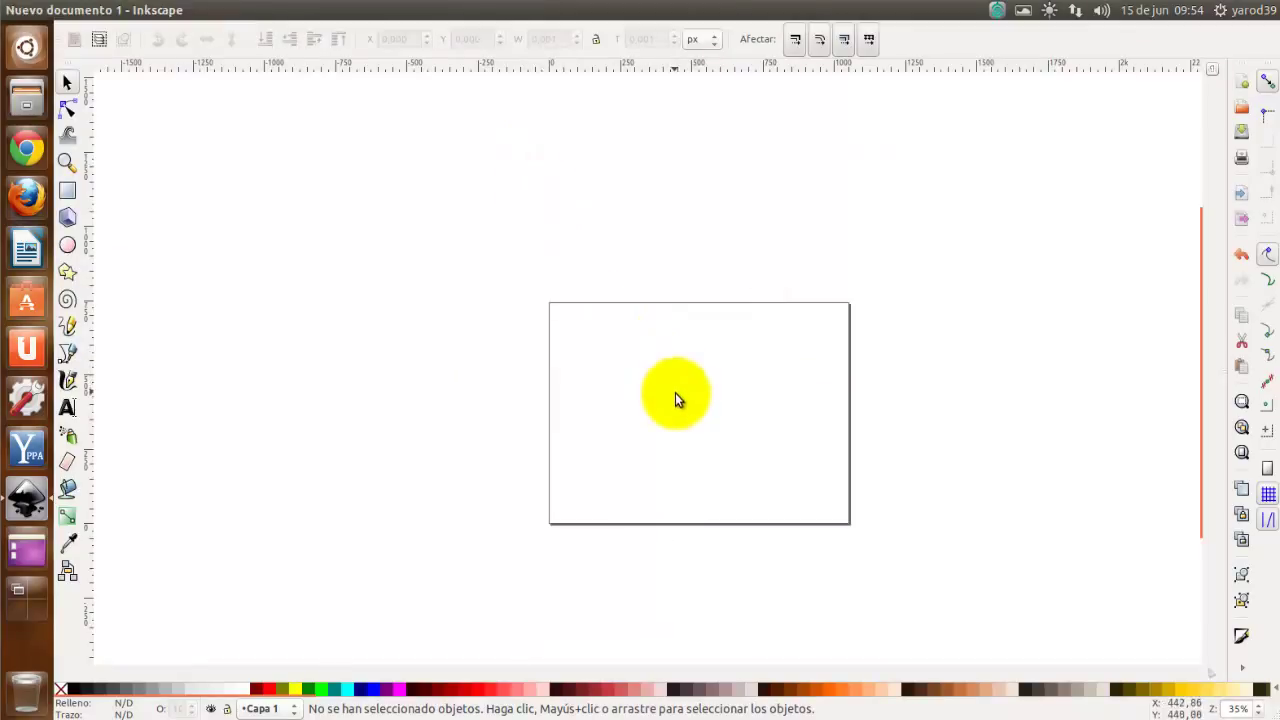
scroll(675, 398, "up", 1)
scroll(675, 398, "up", 1)
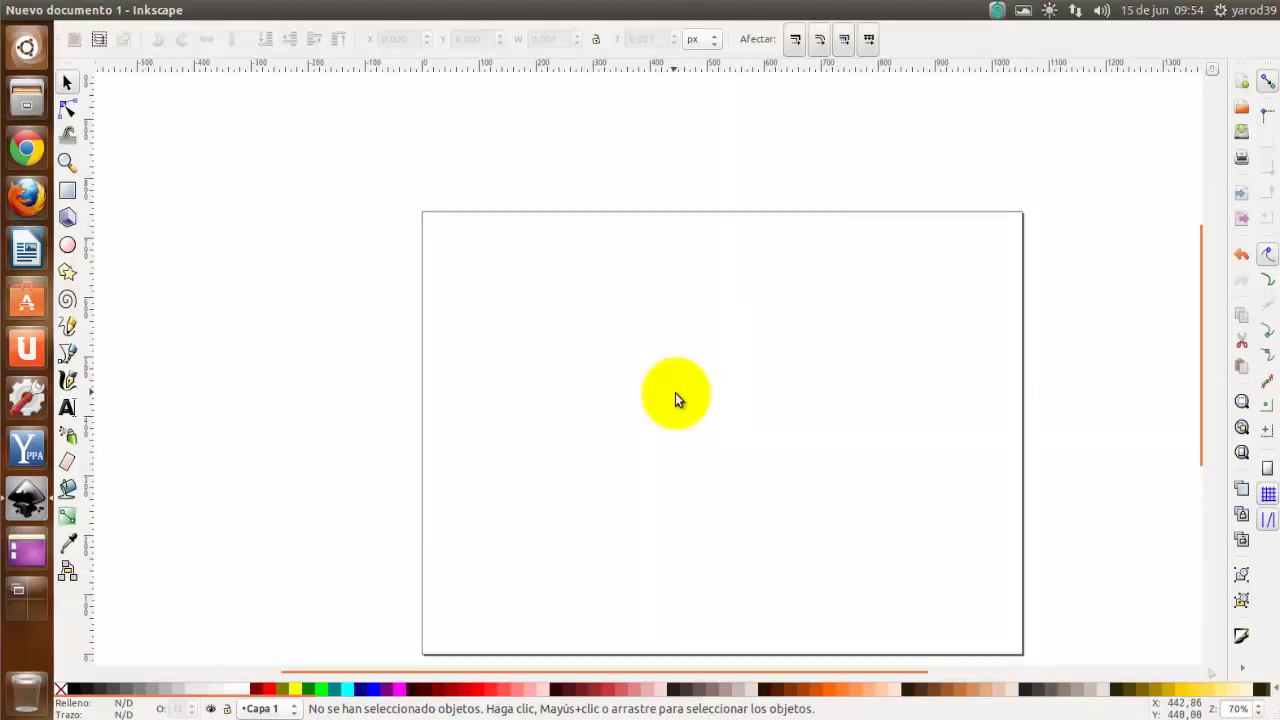
Step: Draw a circle with the Ellipse tool and delete the stray arc pieces
left_click_drag(675, 398, 621, 310)
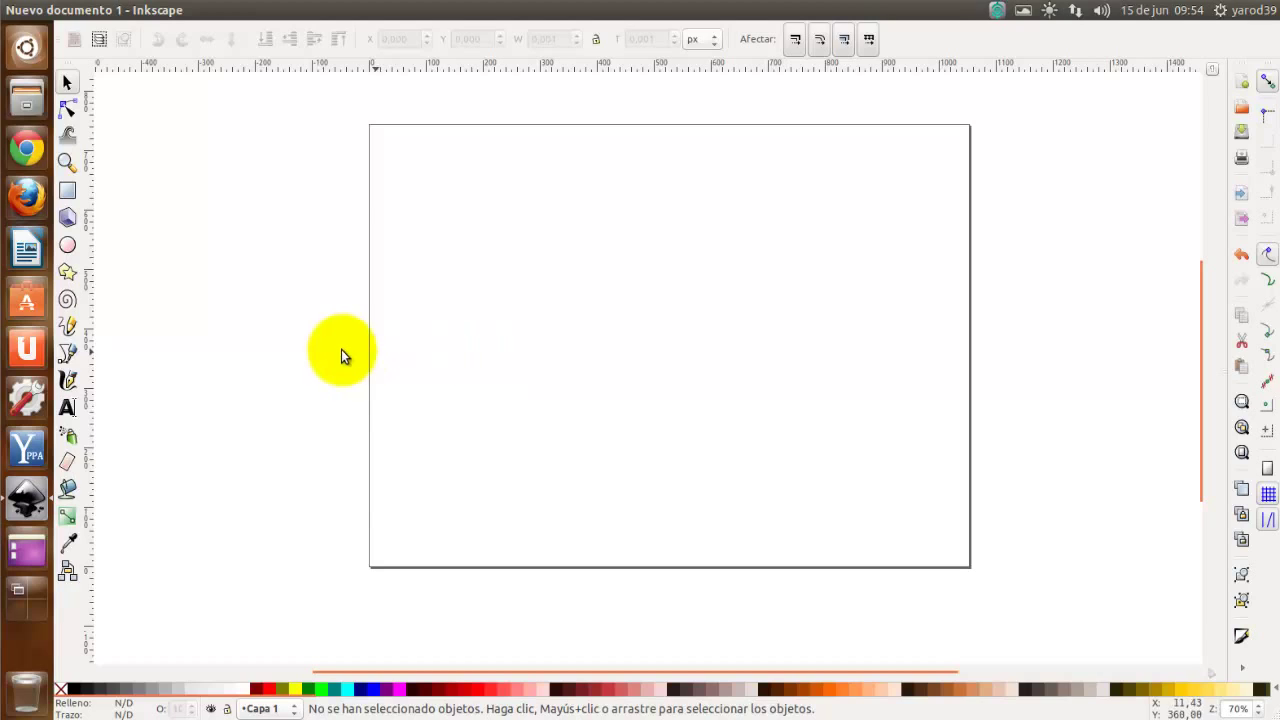
left_click(68, 245)
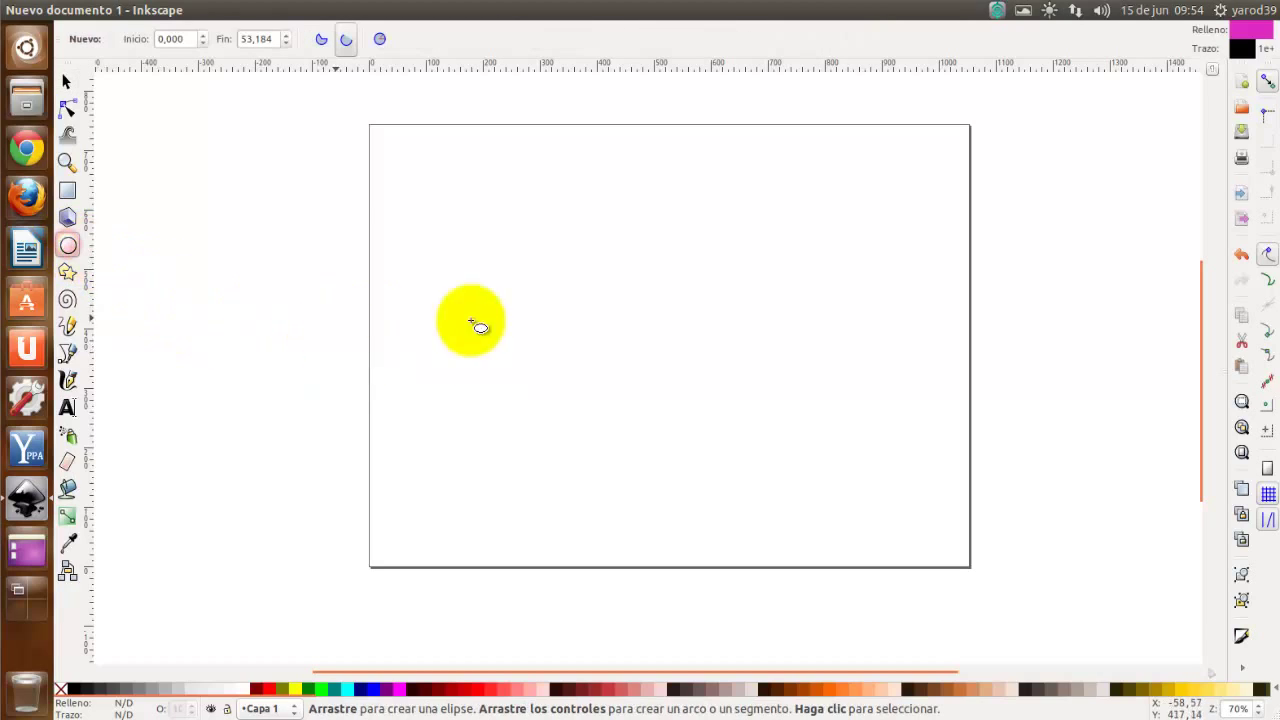
left_click_drag(533, 264, 605, 315)
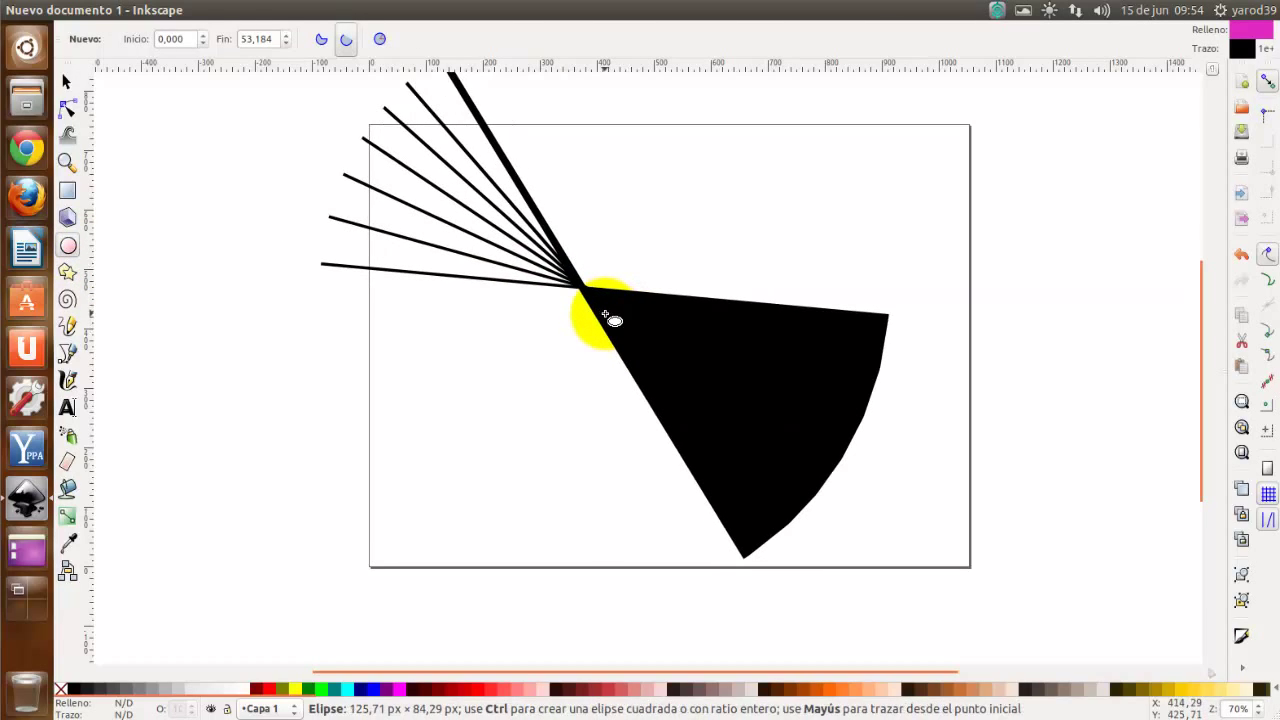
left_click_drag(605, 315, 605, 315)
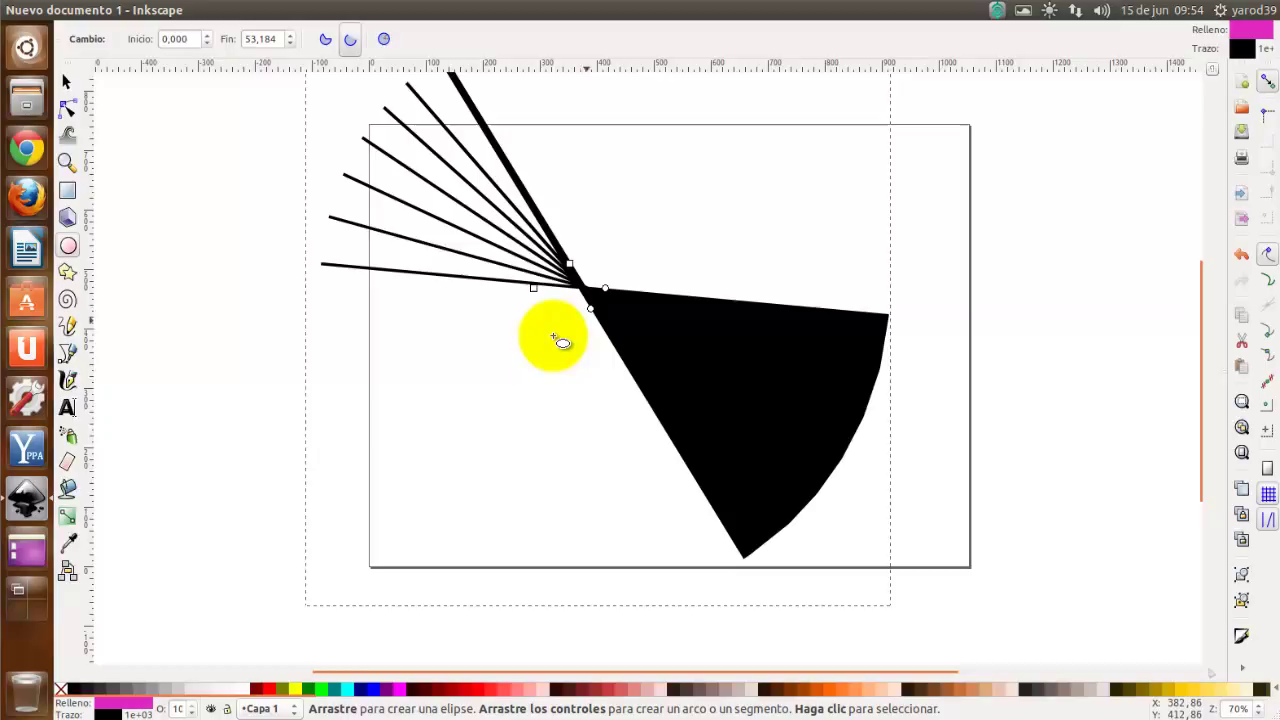
key("Delete")
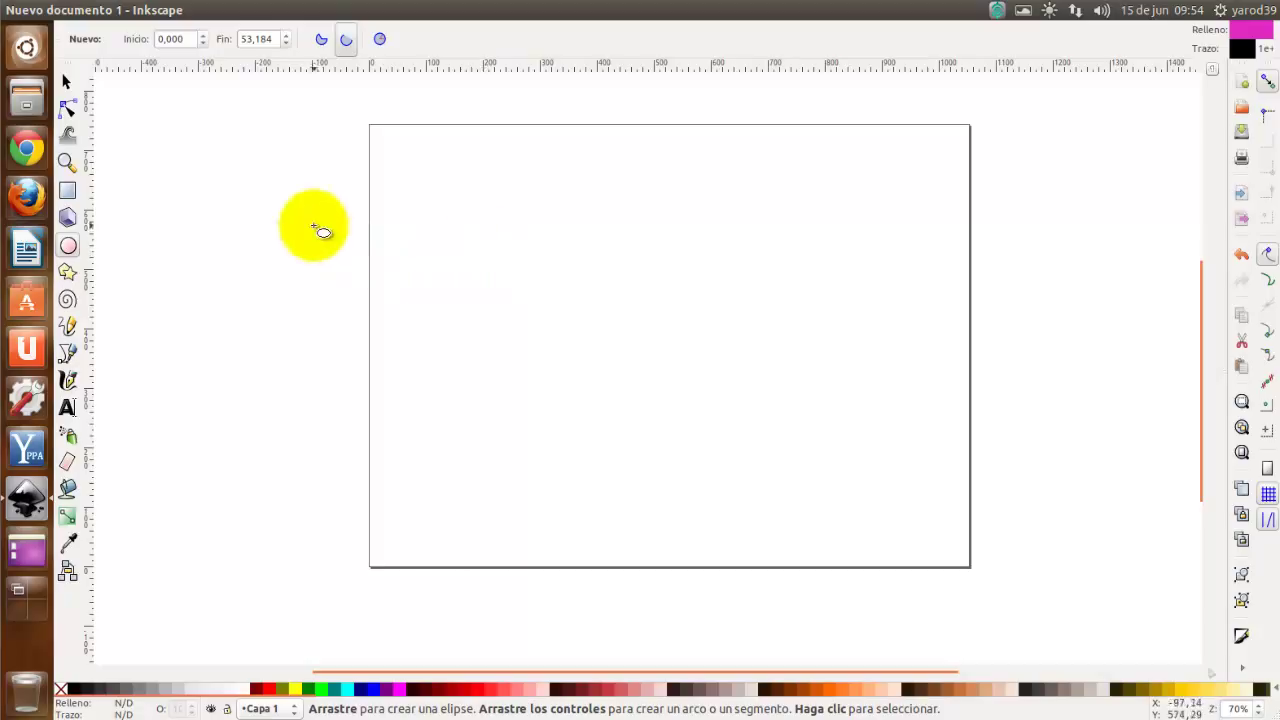
key("Delete")
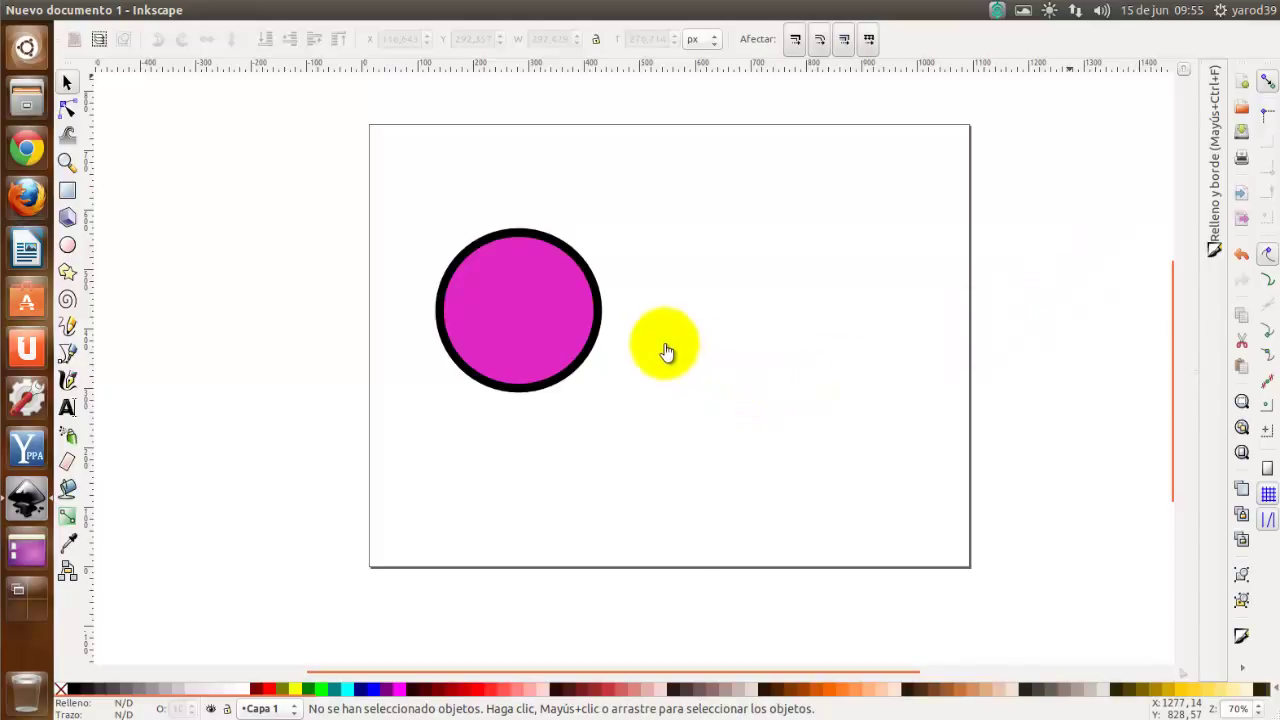
Step: Browse the Object menu and close it without choosing a command
left_click(694, 327)
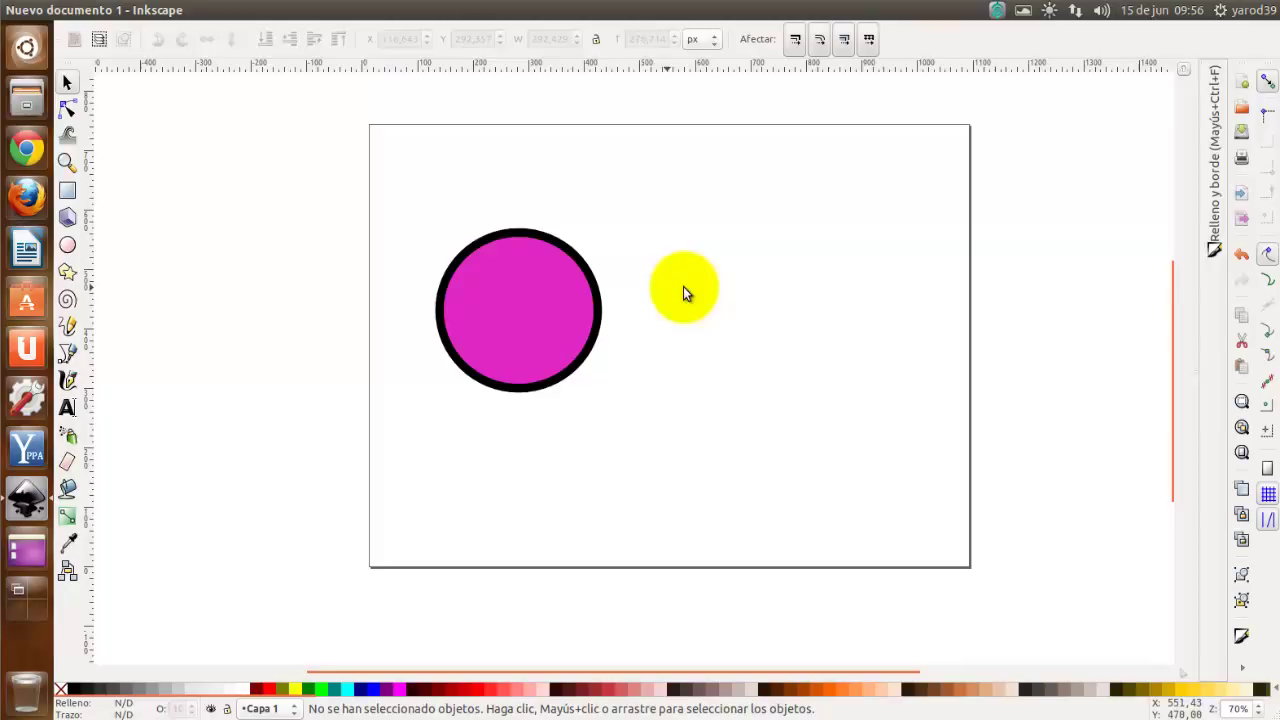
mouse_move(97, 9)
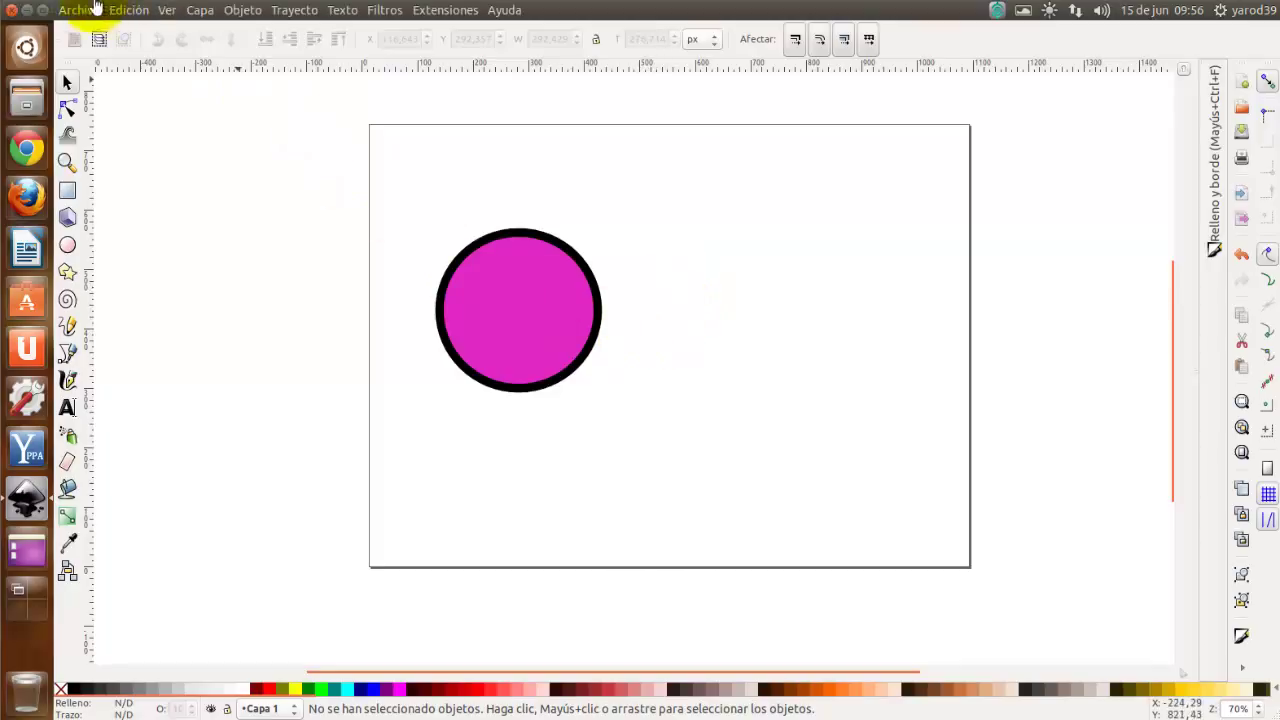
left_click(243, 10)
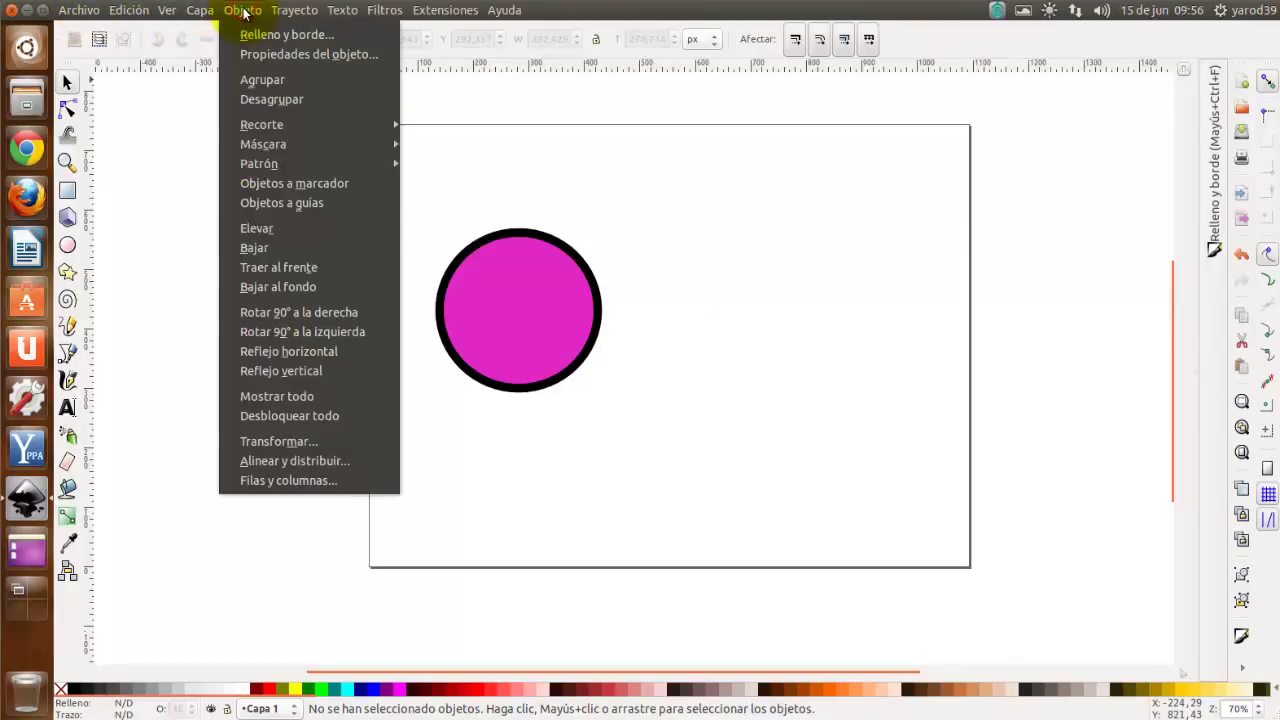
left_click(199, 405)
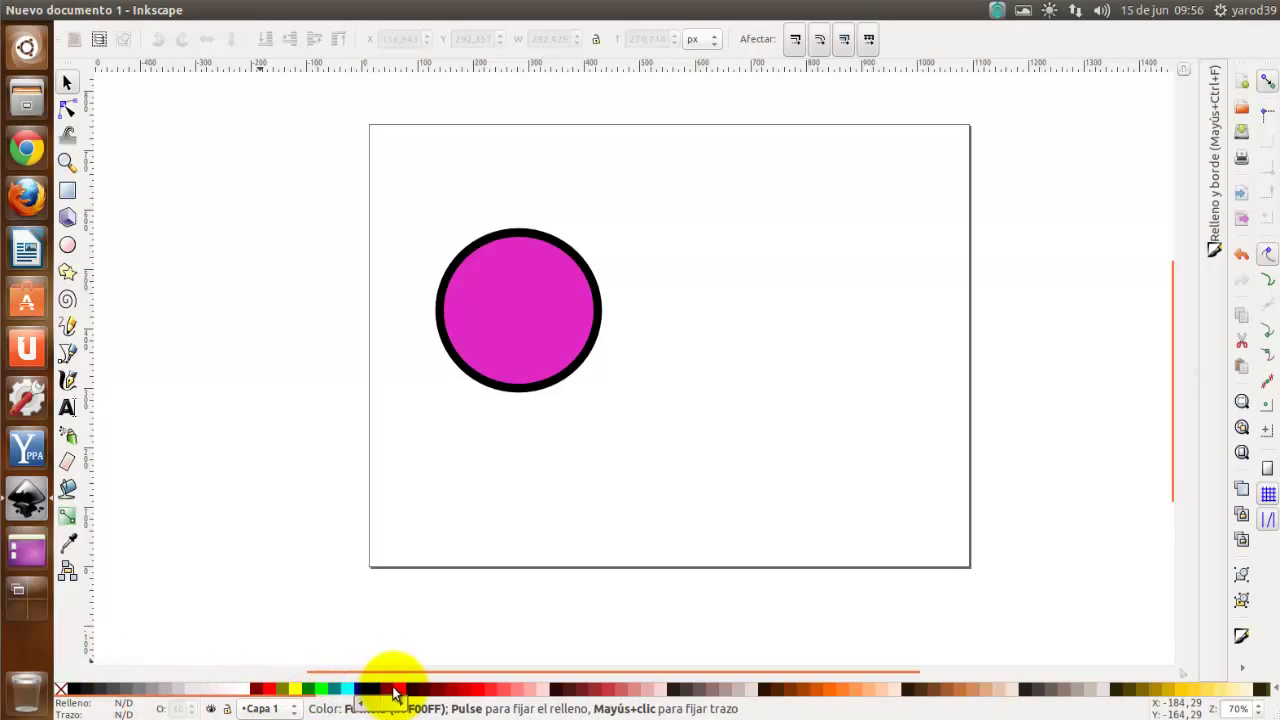
Step: Try maroon, red, olive, green, teal, blue and pink palette fills on the circle
left_click(514, 392)
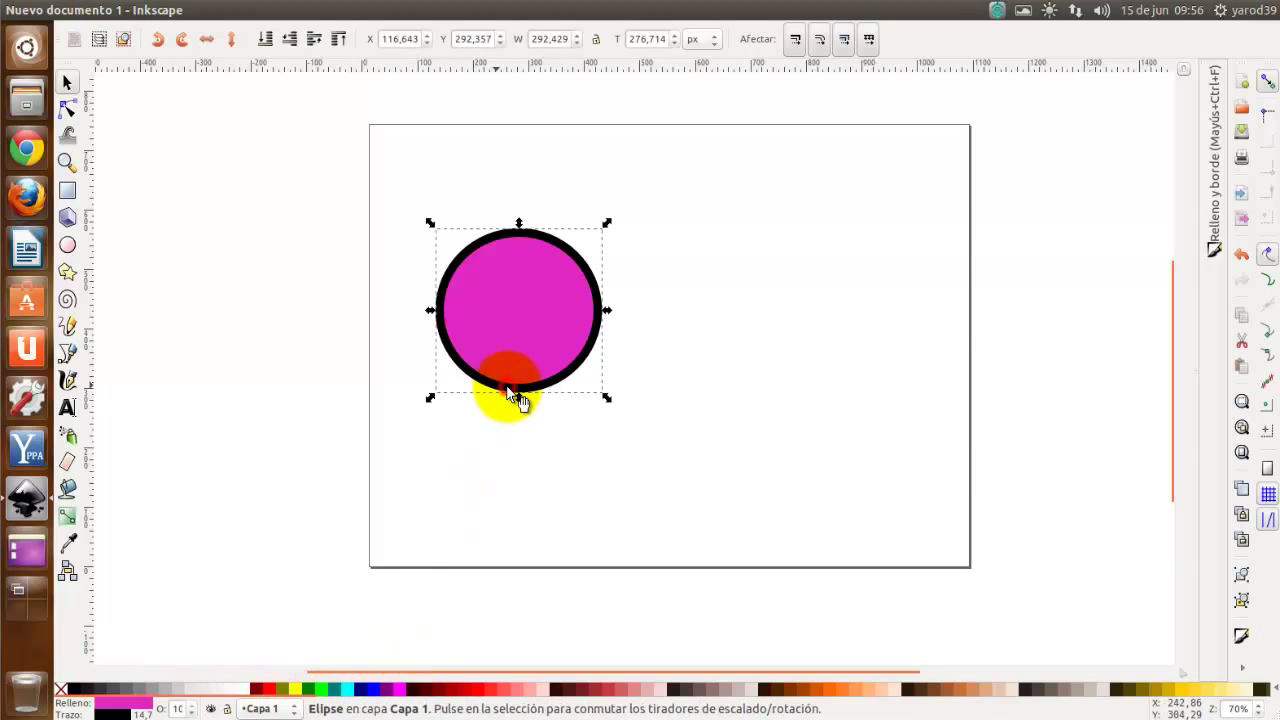
left_click(257, 689)
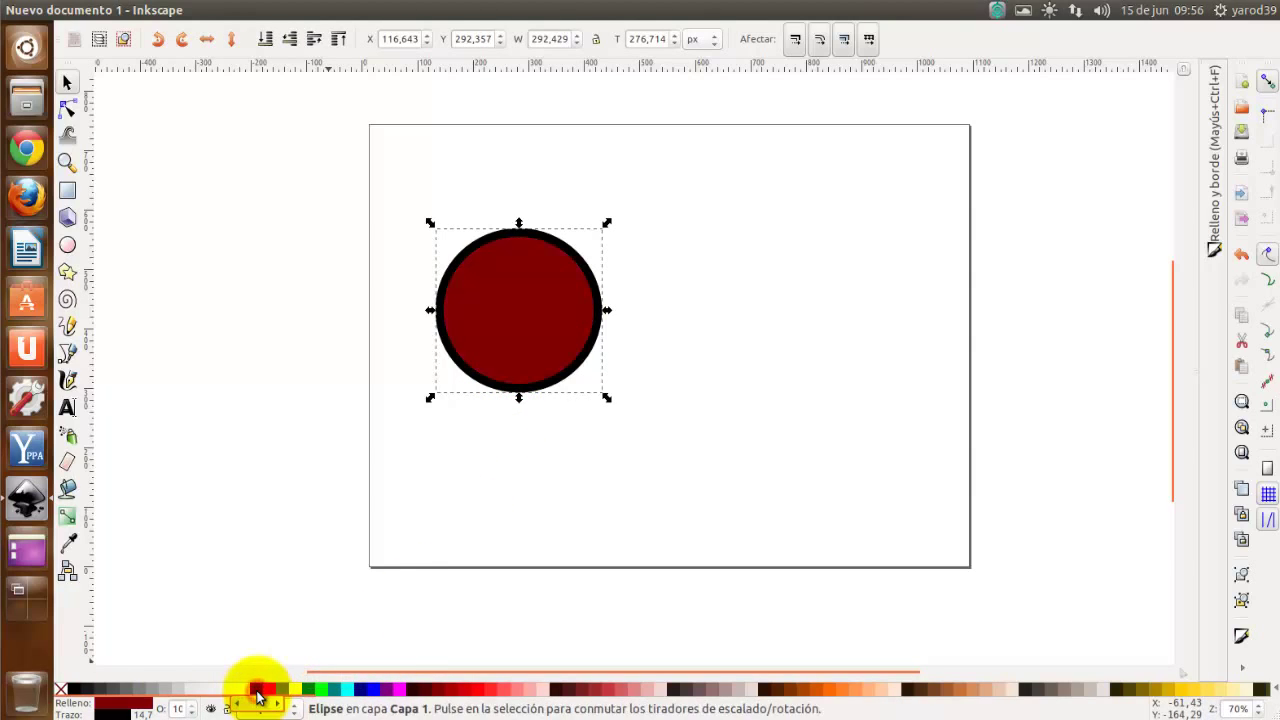
left_click(268, 689)
left_click(285, 689)
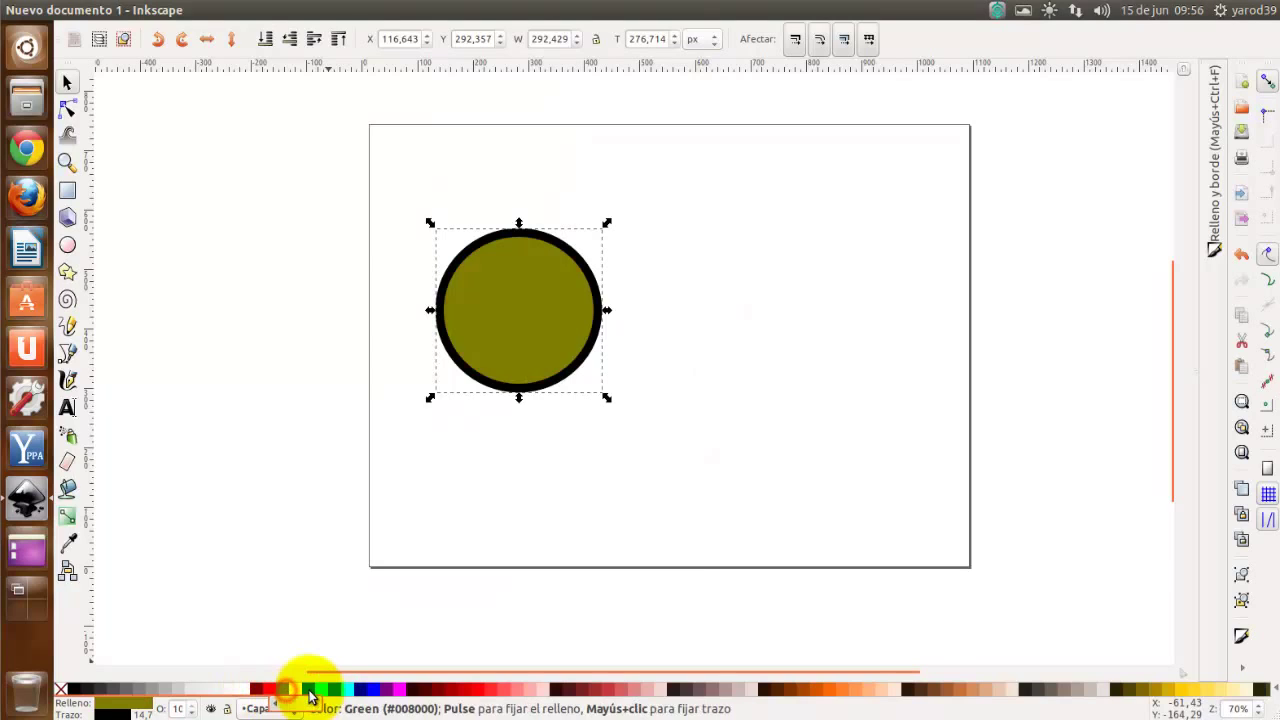
left_click(308, 689)
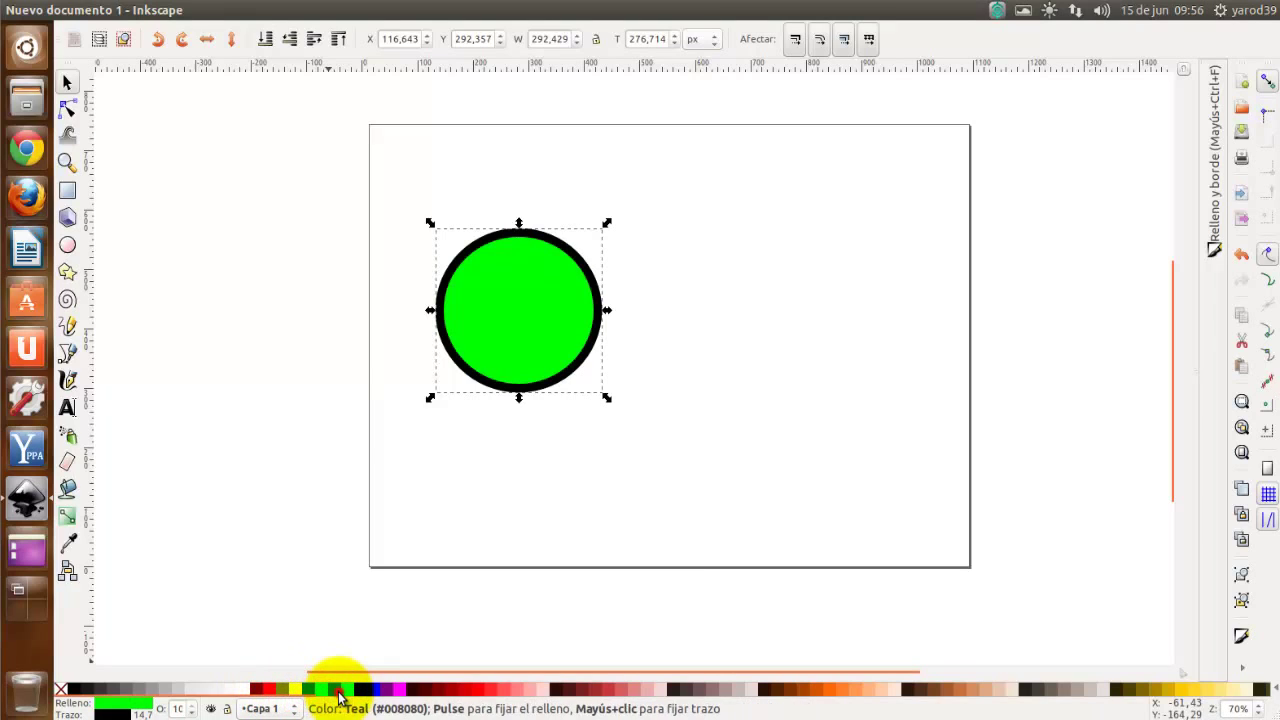
left_click(338, 689)
left_click(368, 689)
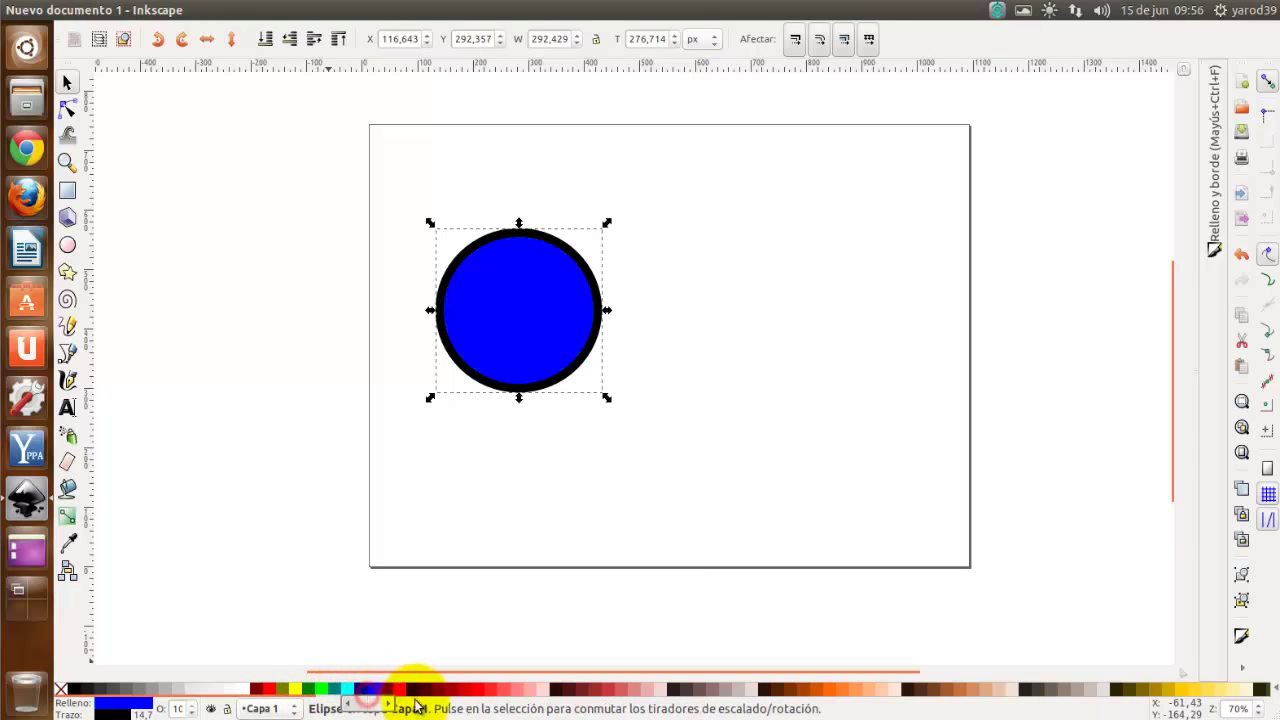
left_click(626, 690)
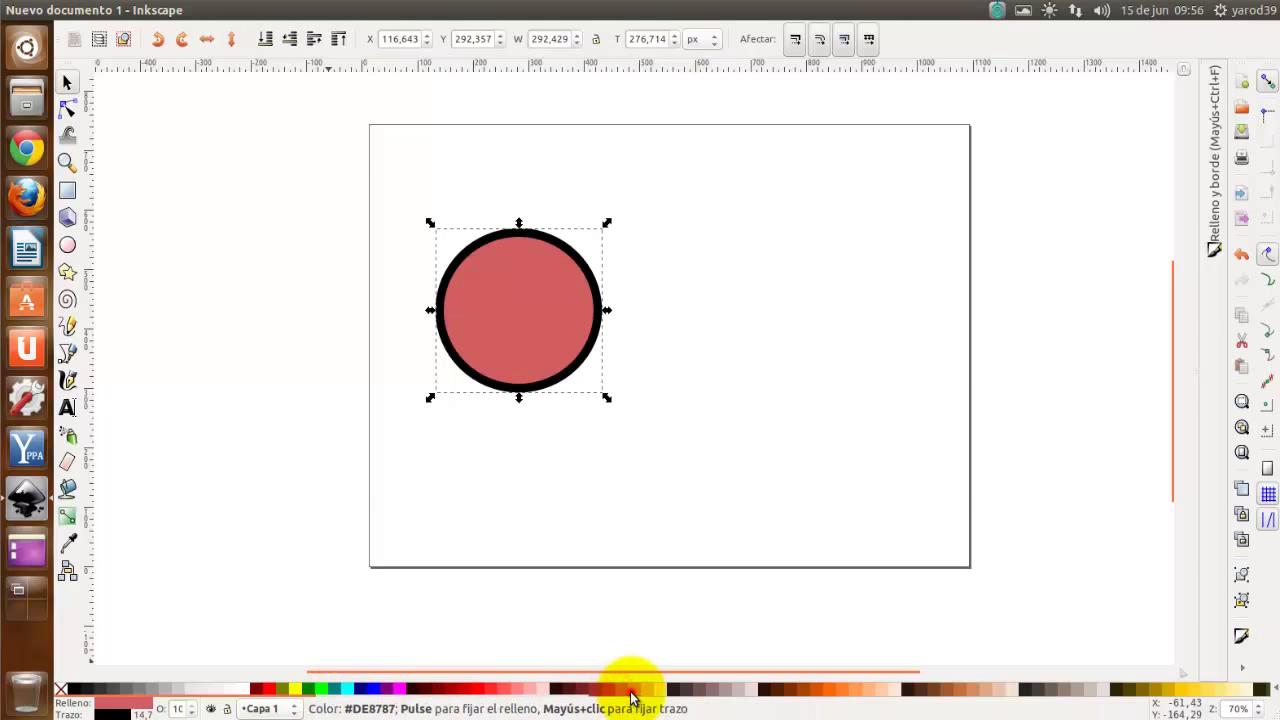
left_click(630, 690)
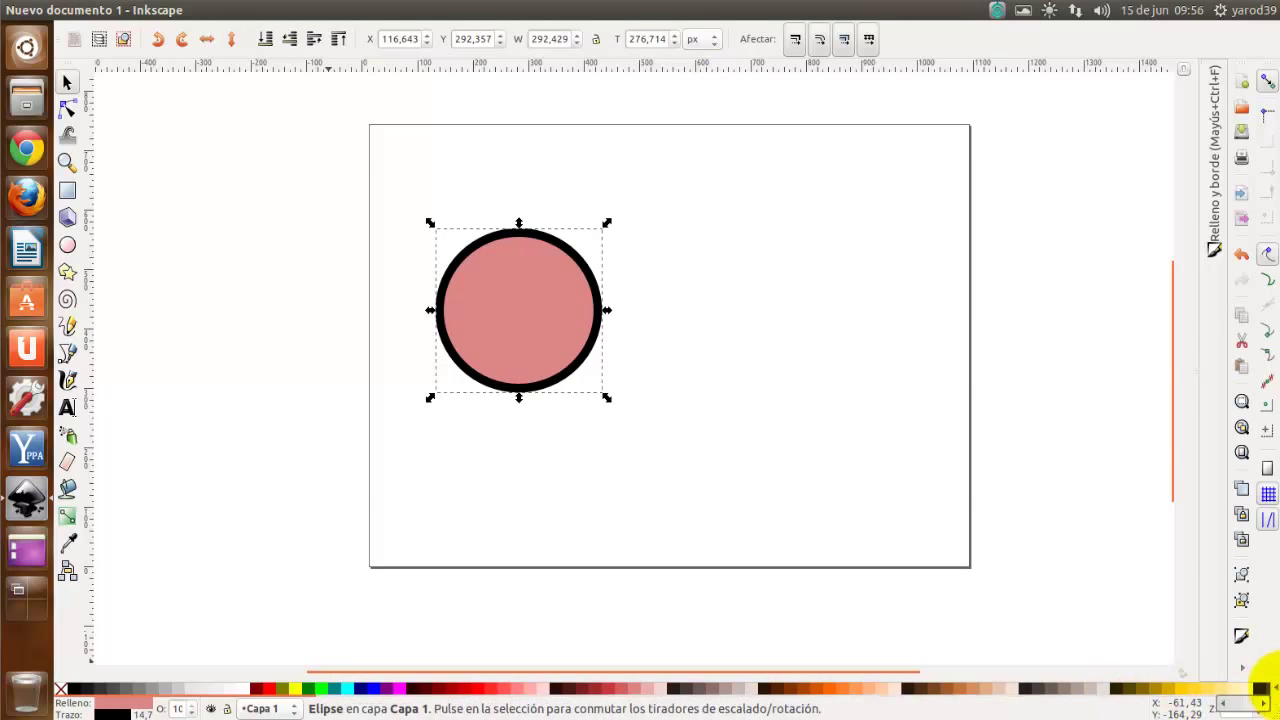
Step: Scroll the palette, fill the circle orange and deselect it
left_click(1275, 690)
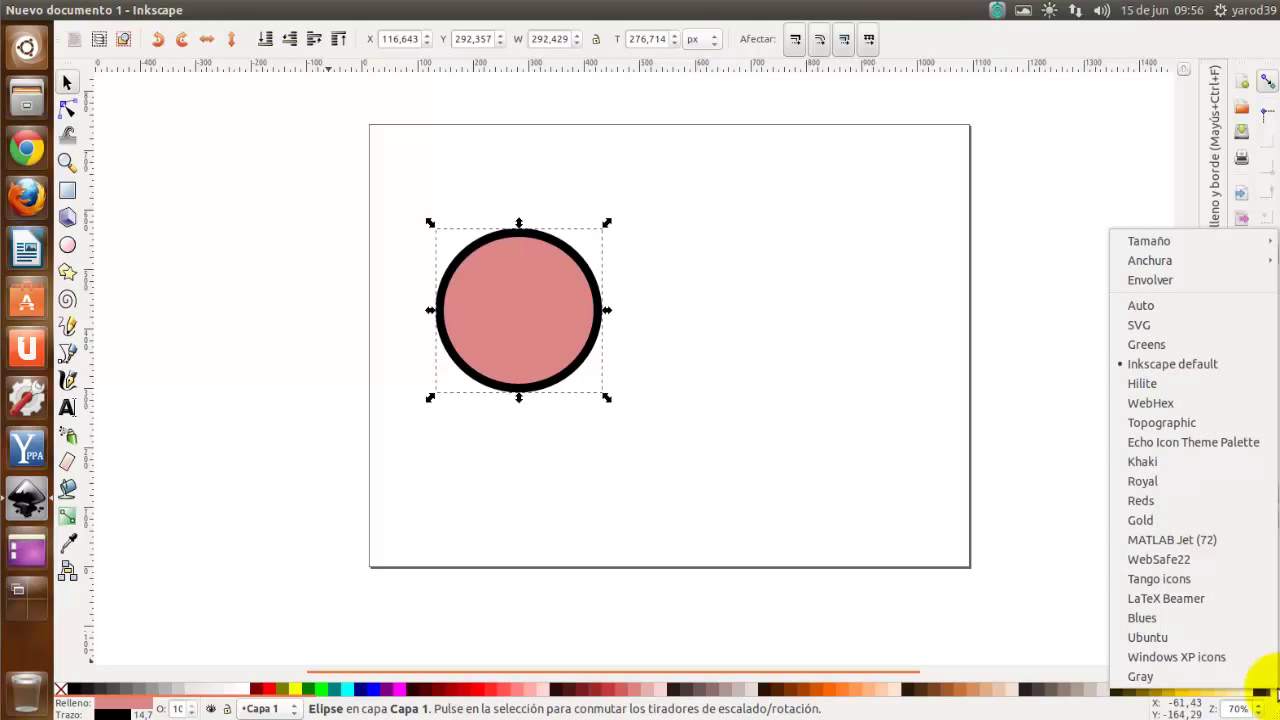
mouse_move(879, 672)
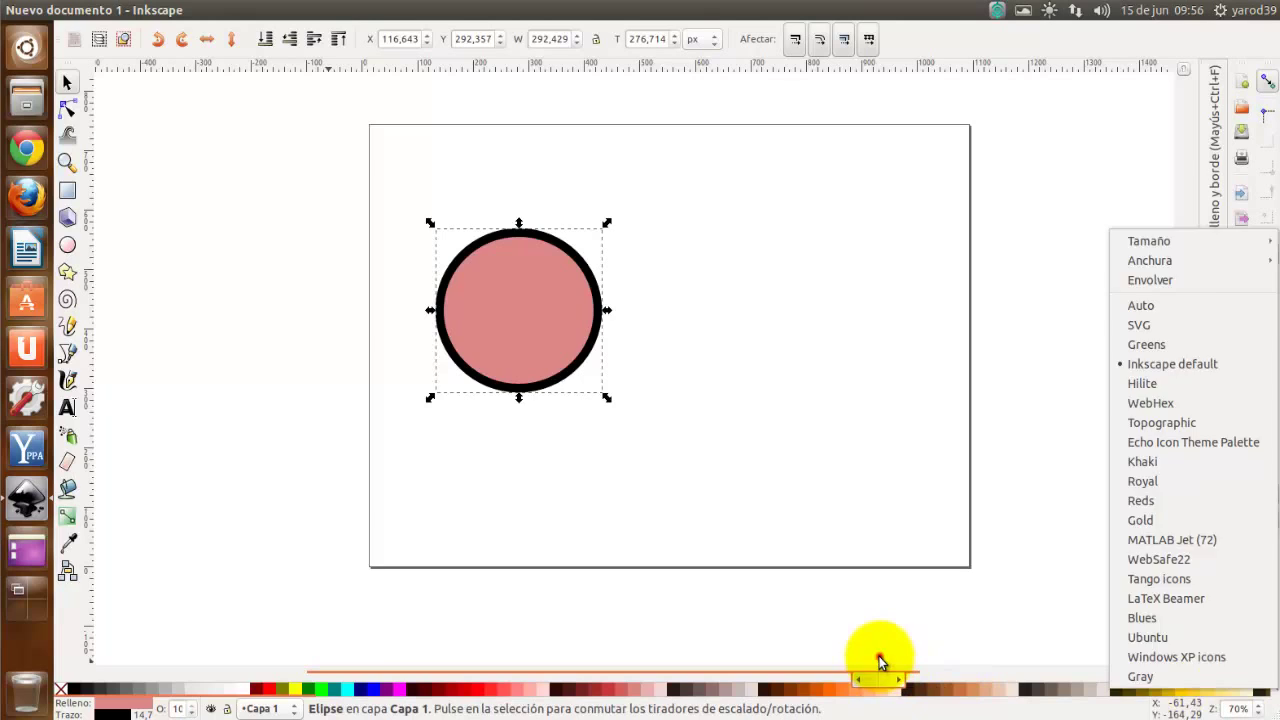
left_click(880, 660)
mouse_move(876, 674)
left_mouse_down()
mouse_move(1080, 678)
mouse_move(808, 688)
left_mouse_up()
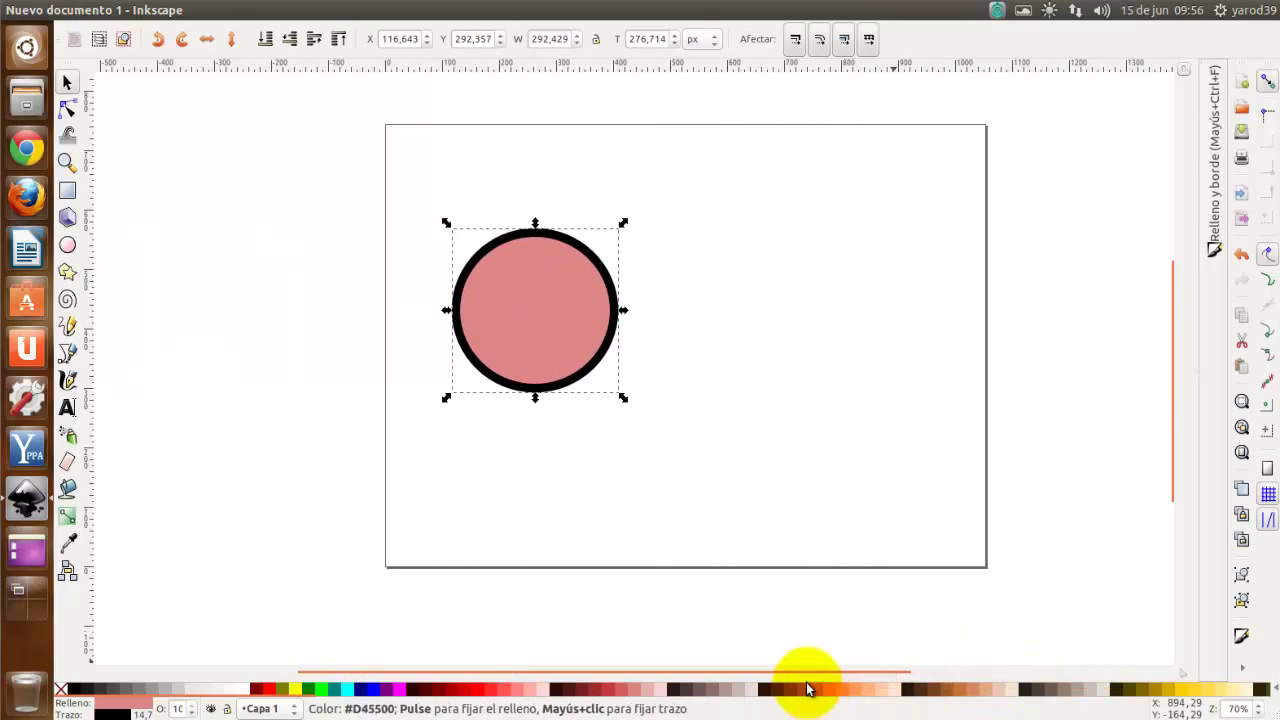
left_click(851, 689)
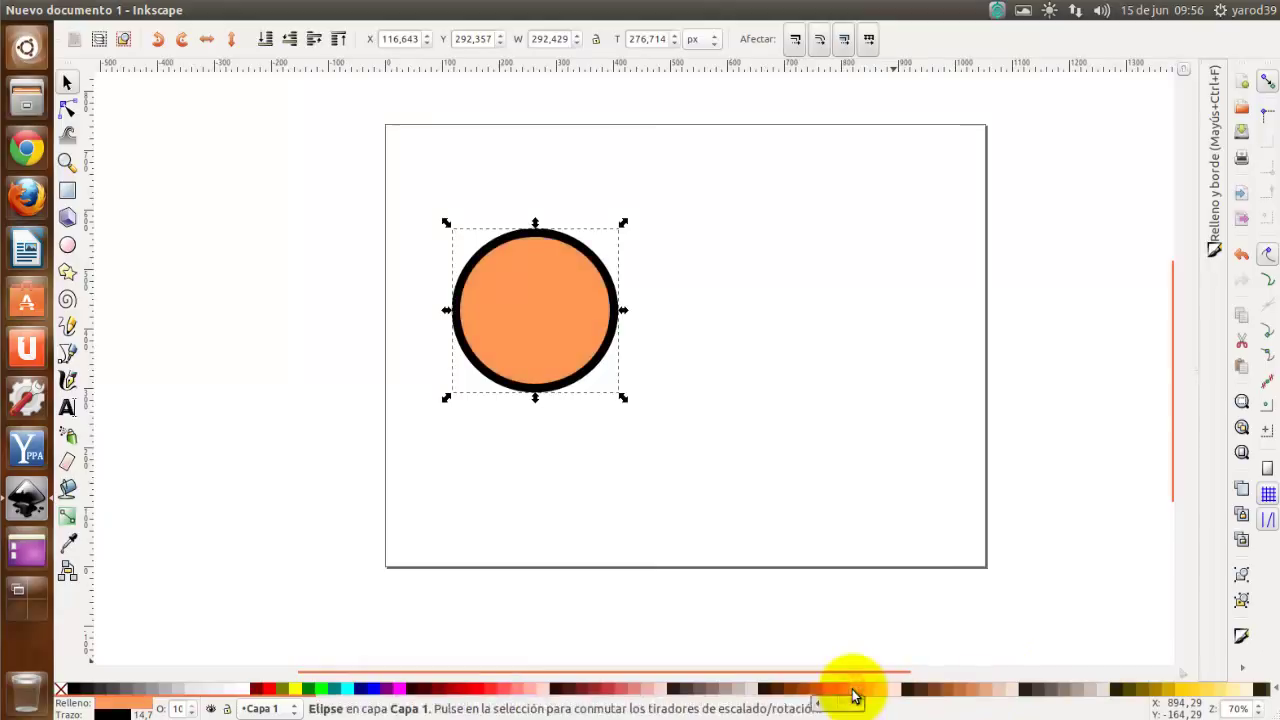
left_click(532, 512)
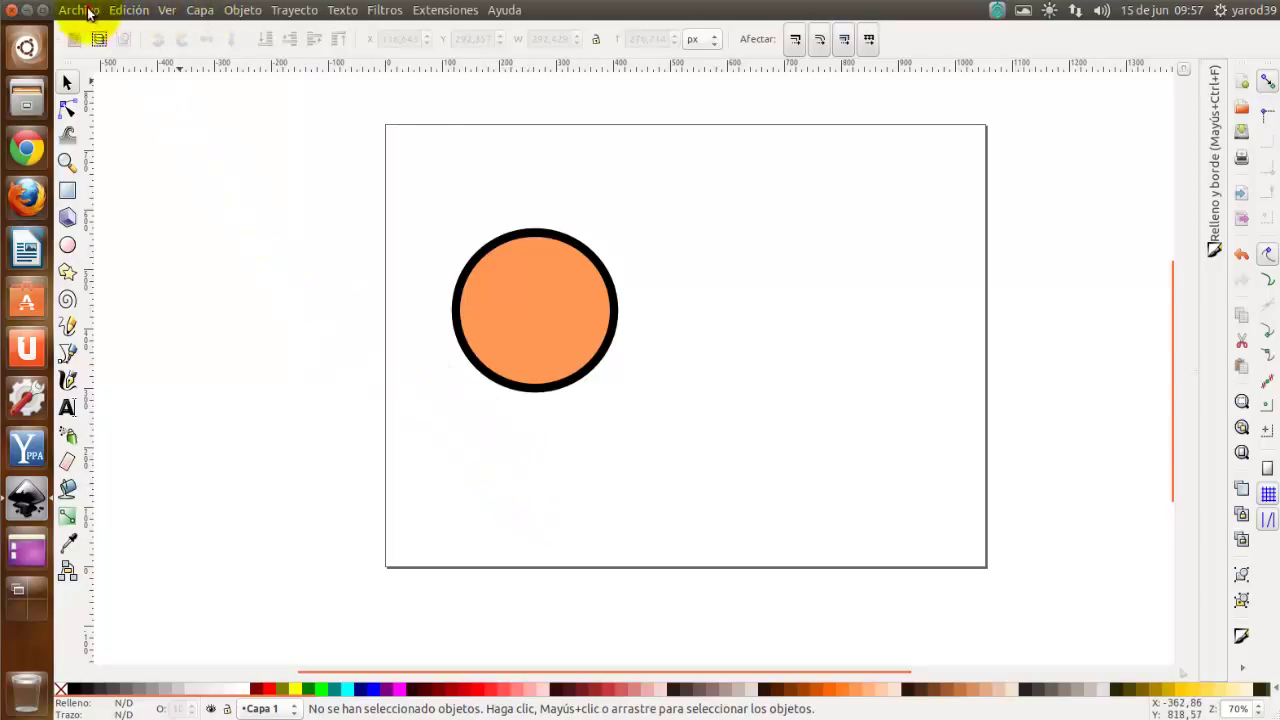
Step: Dock the Fill and Stroke (Relleno y borde) panel with Ctrl+Shift+F
left_click(88, 12)
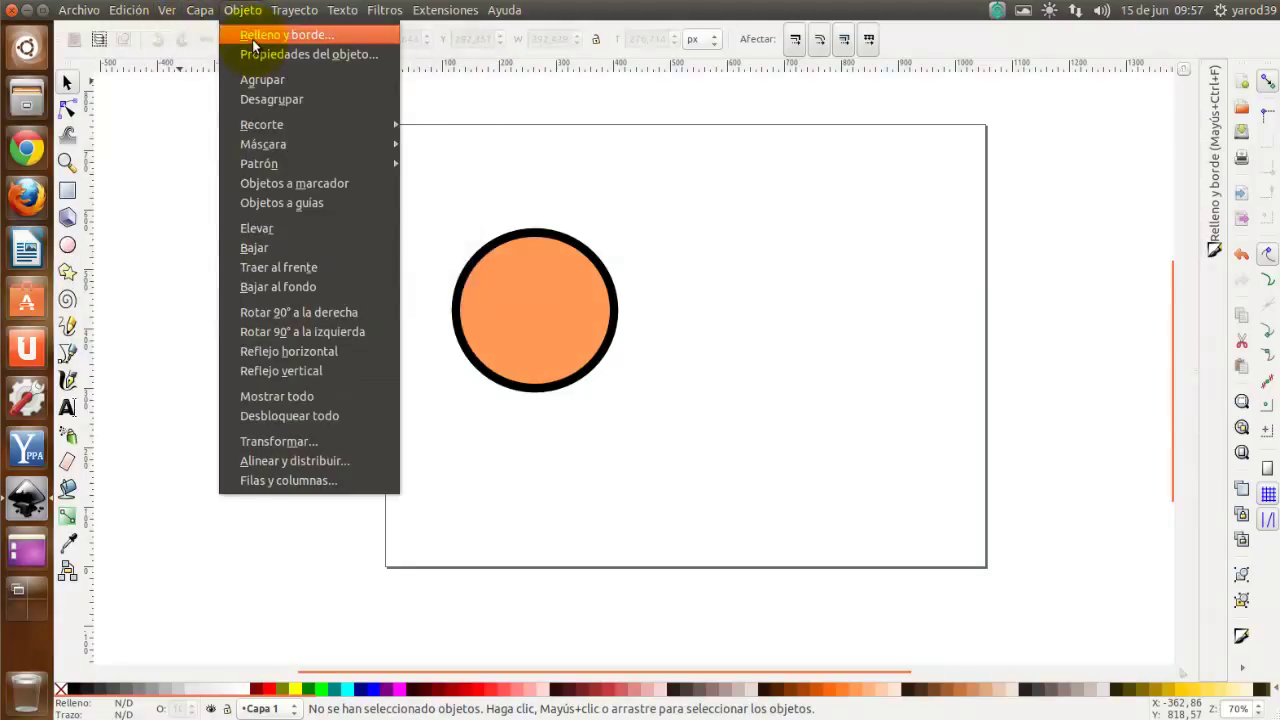
right_click(536, 321)
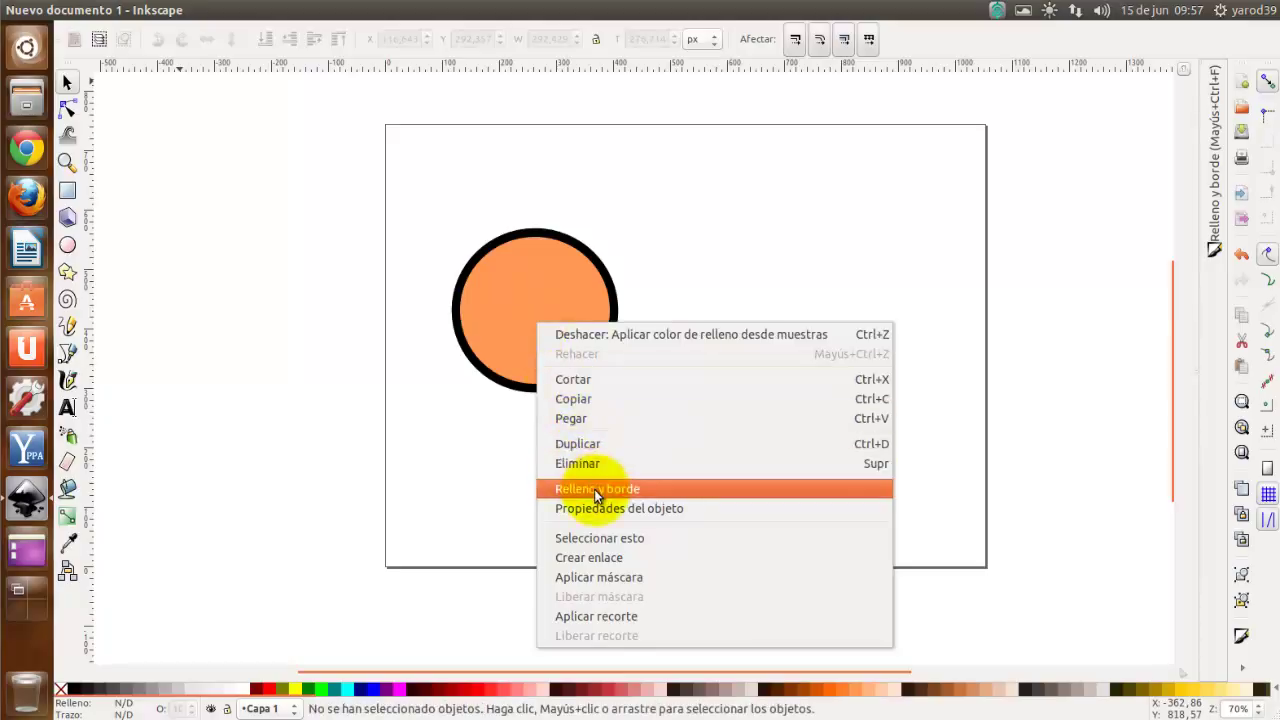
left_click(501, 443)
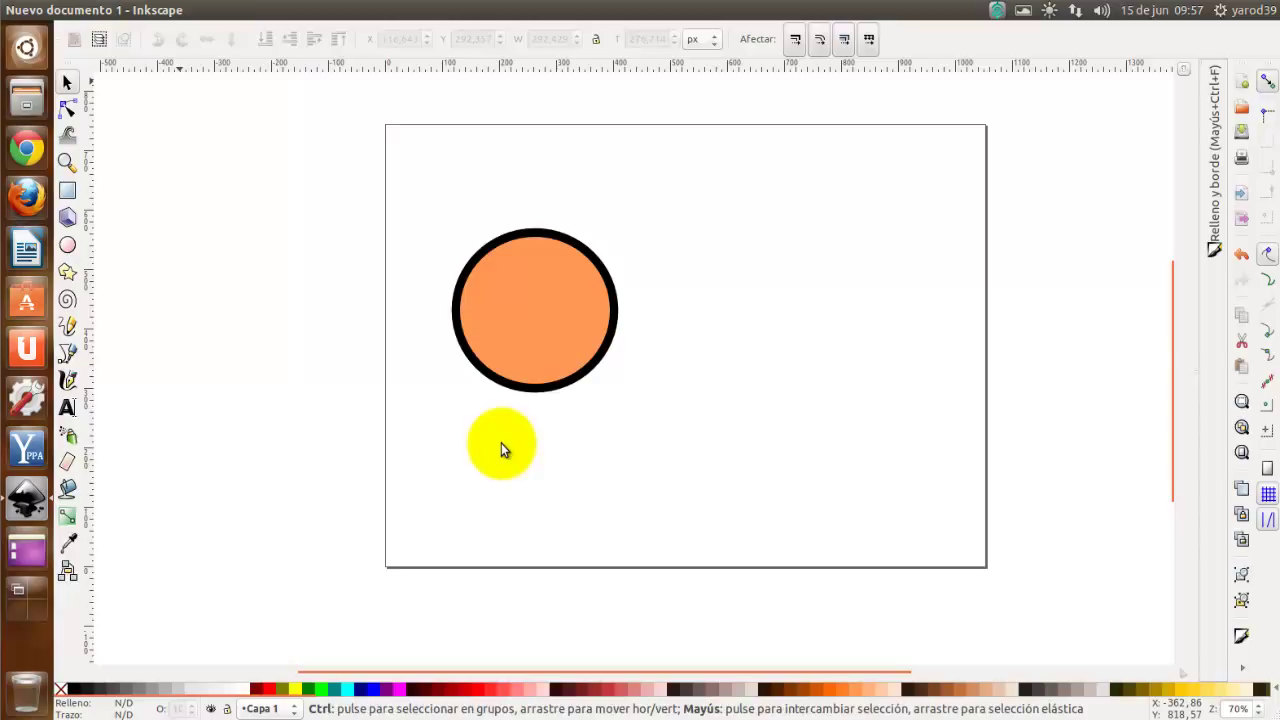
key("ctrl+shift+f")
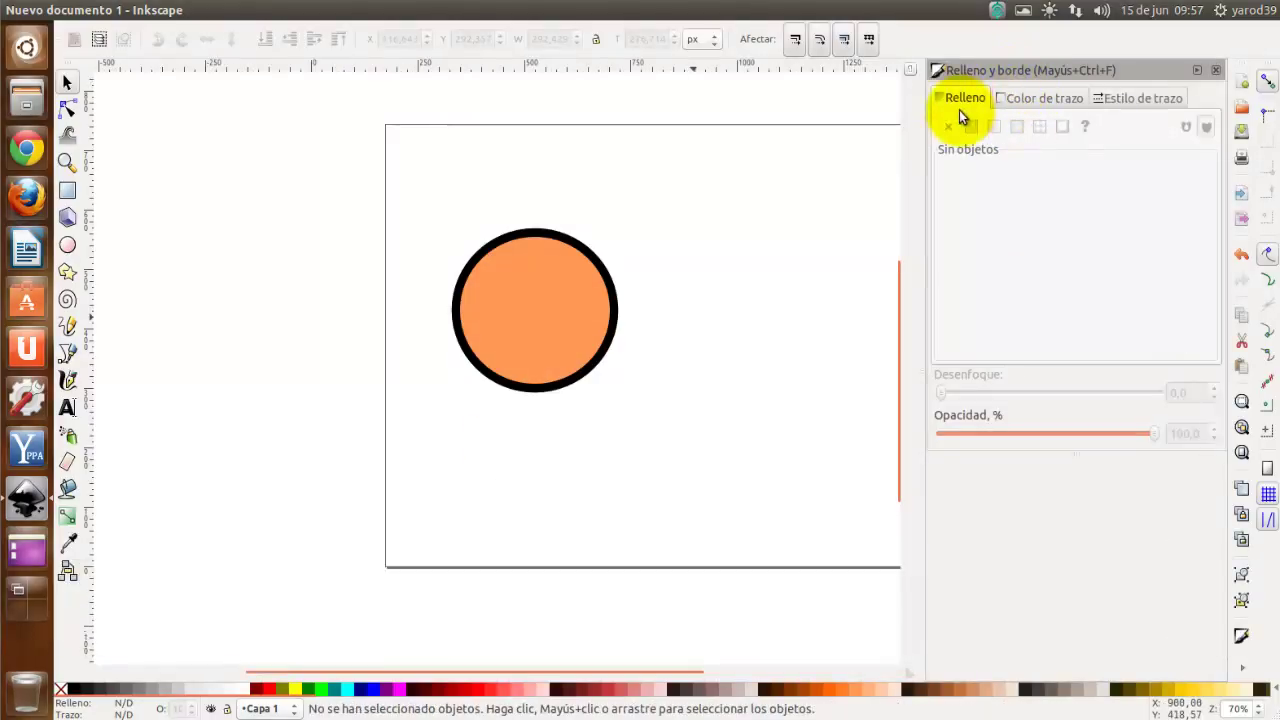
Step: Select the orange circle and browse the Fill, Stroke paint and Stroke style tabs
left_click(579, 322)
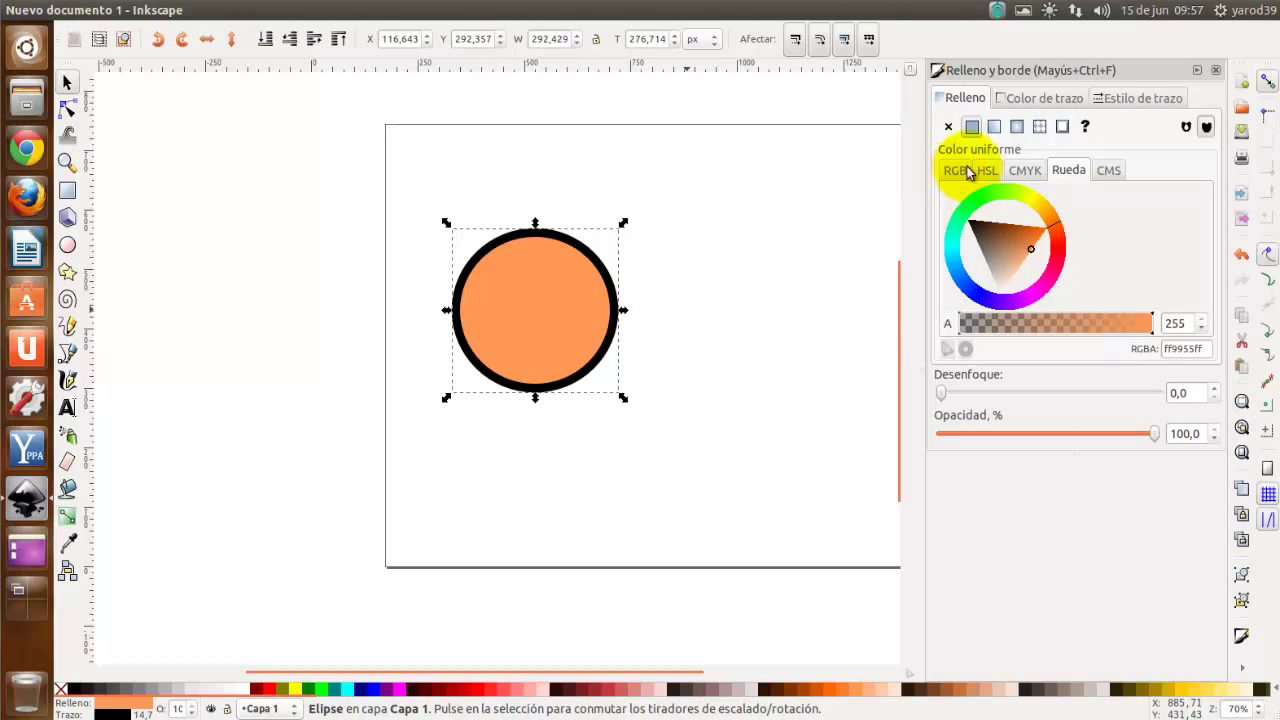
left_click(966, 99)
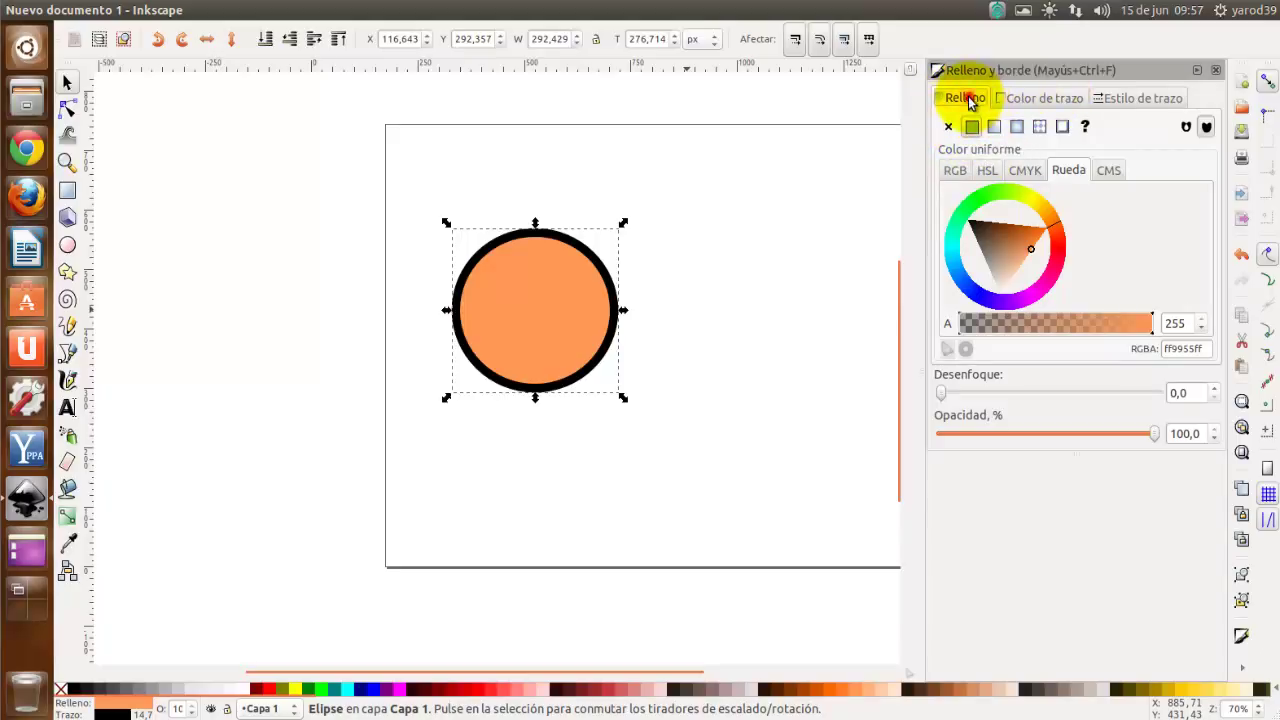
left_click(1035, 100)
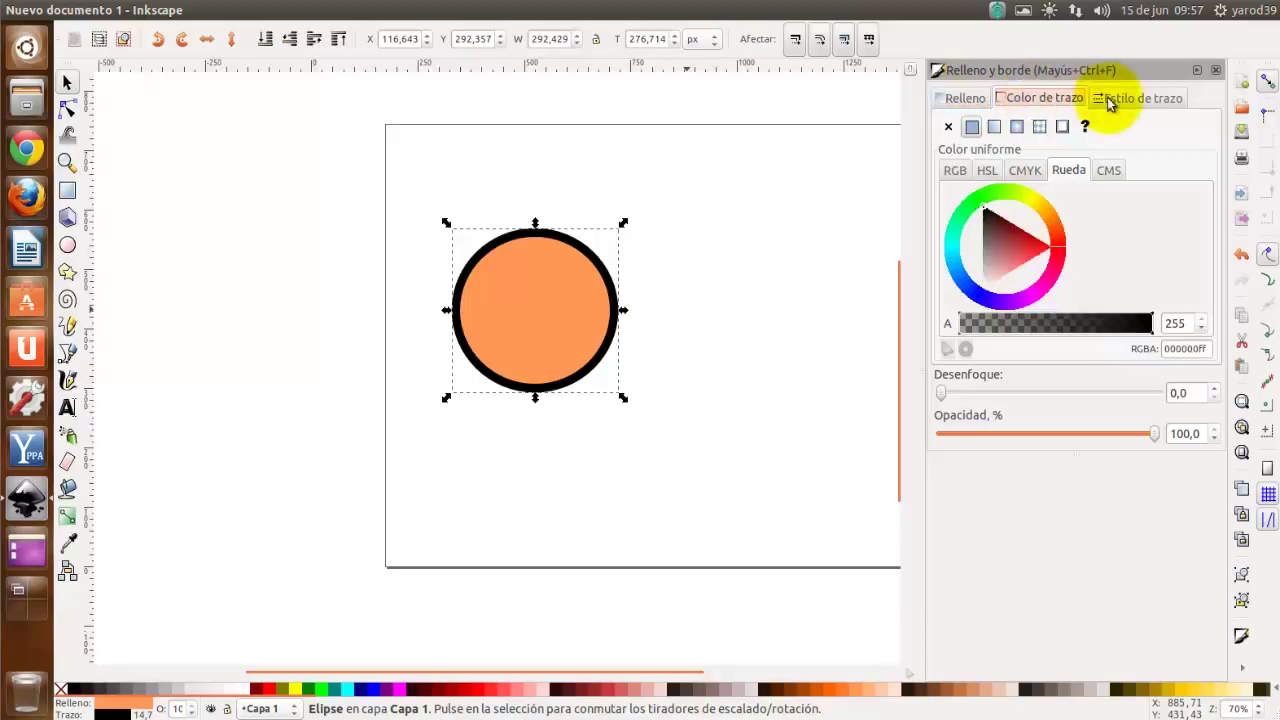
left_click(1138, 100)
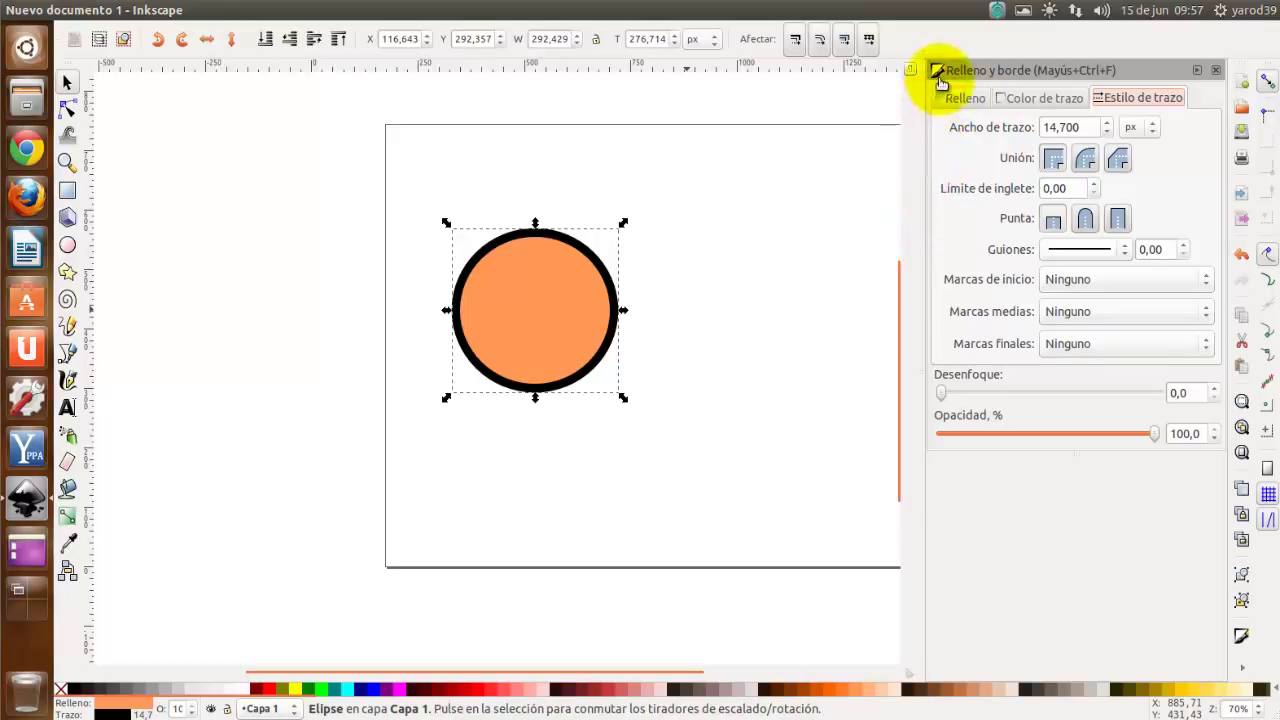
left_click(957, 100)
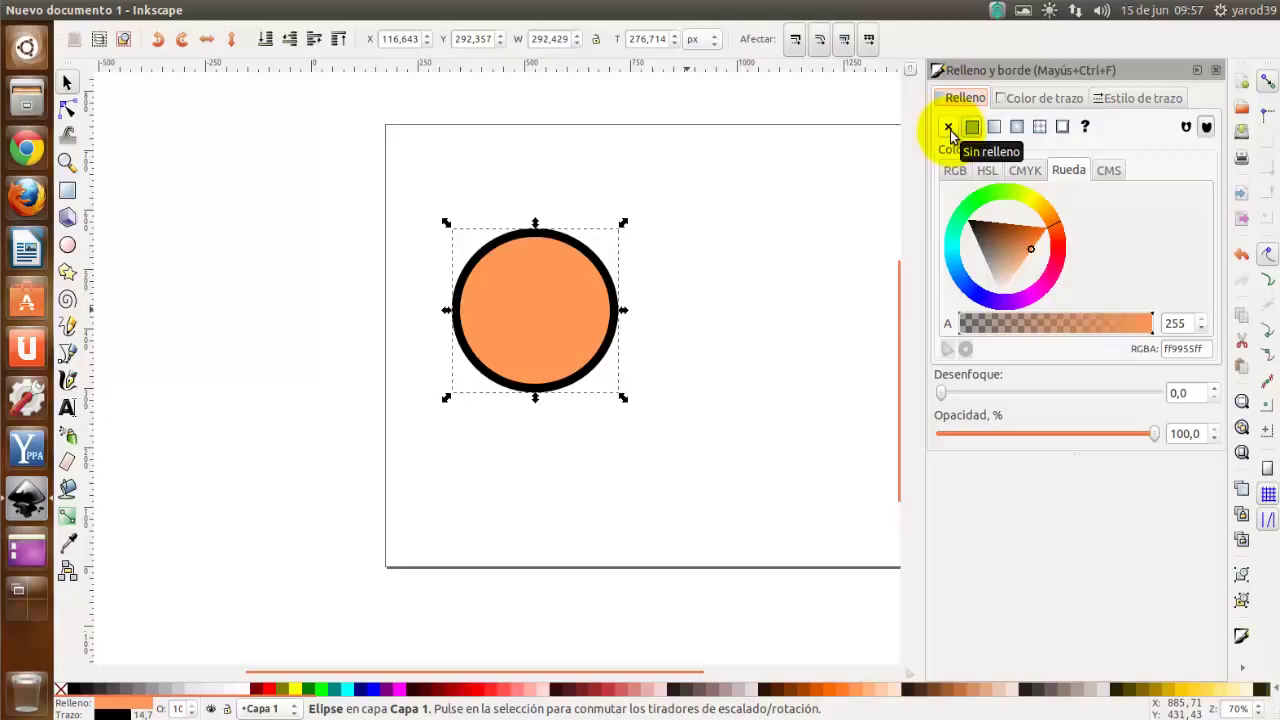
Step: Remove then reapply a flat fill, making the circle solid black with nonzero fill rule
left_click(949, 128)
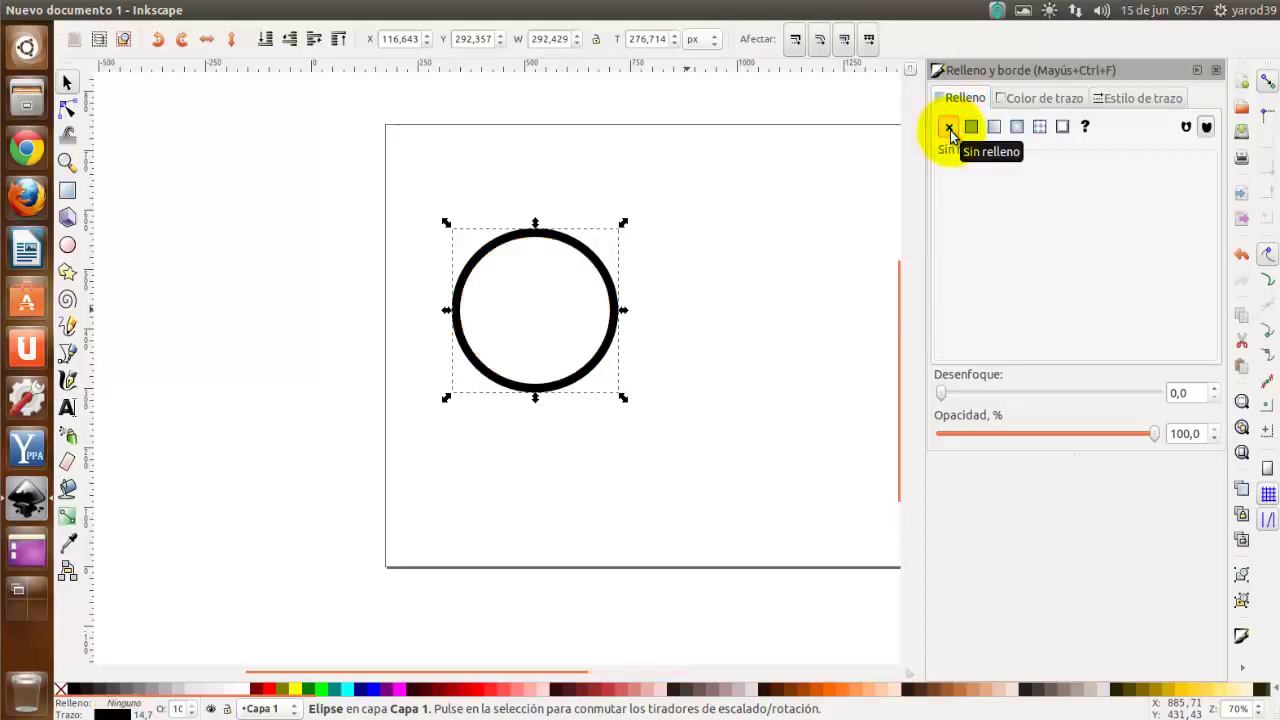
left_click(970, 128)
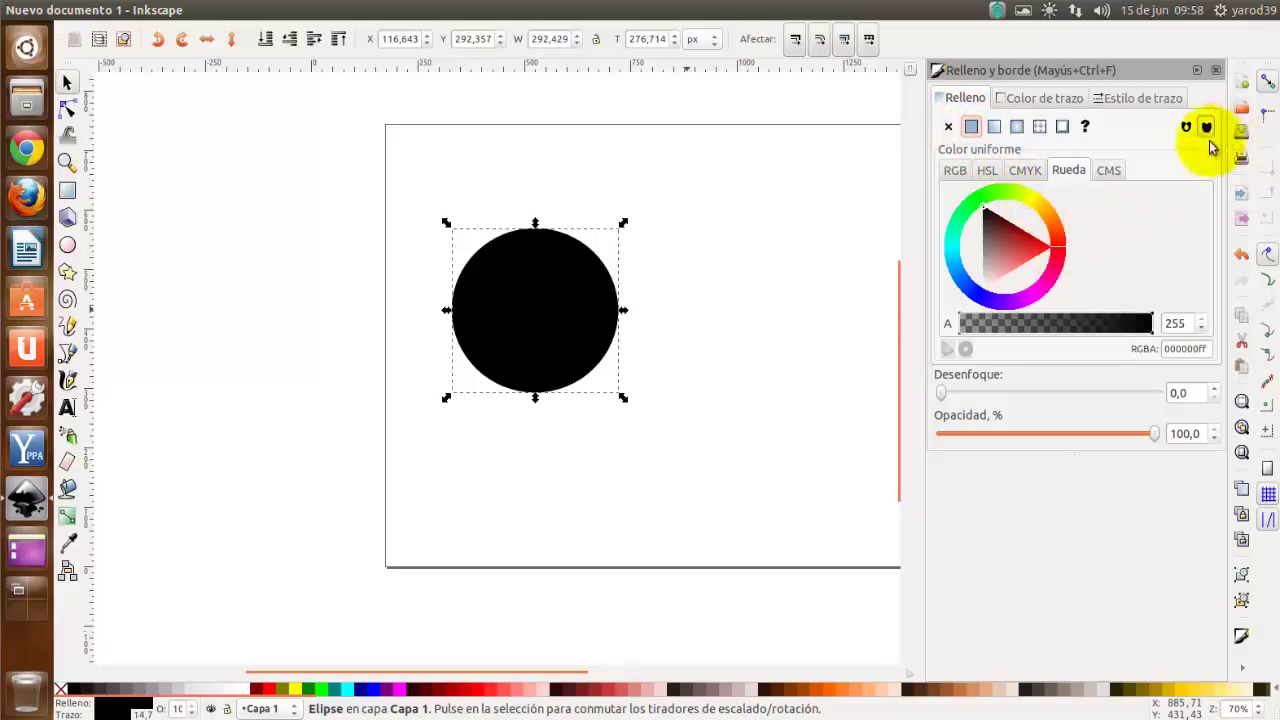
left_click(1187, 128)
left_click(1206, 127)
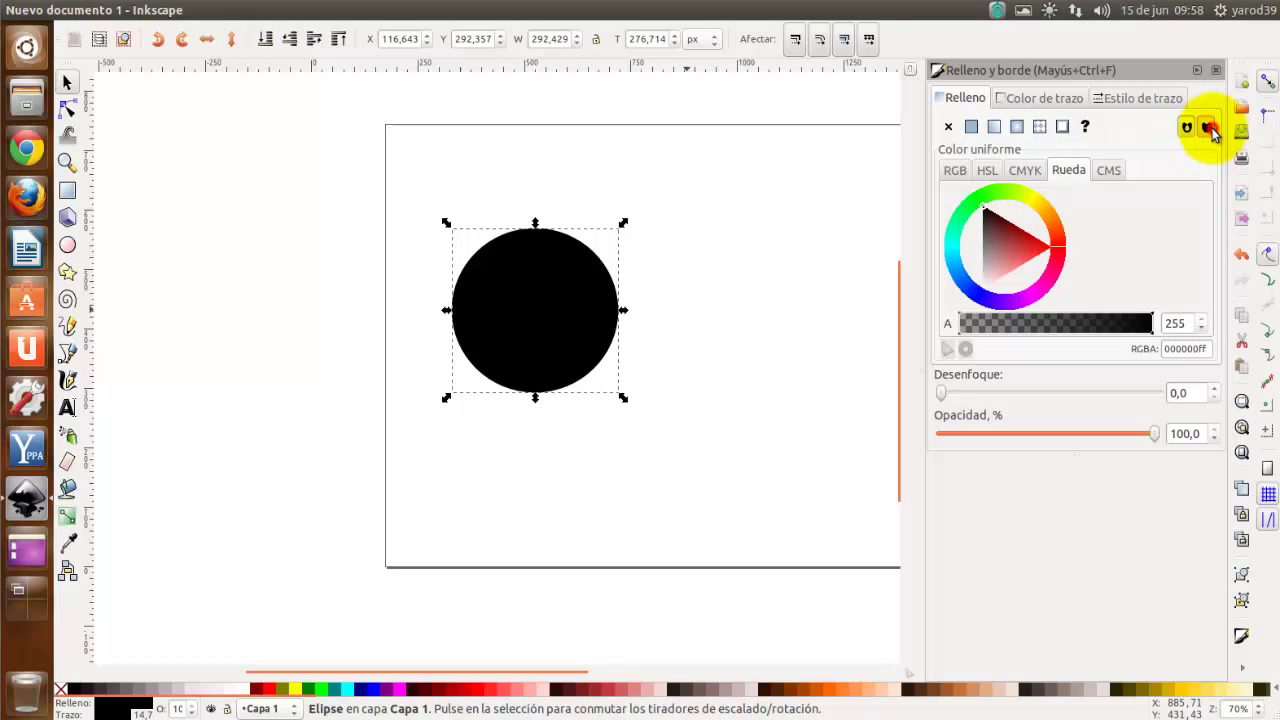
left_click_drag(1063, 257, 1062, 232)
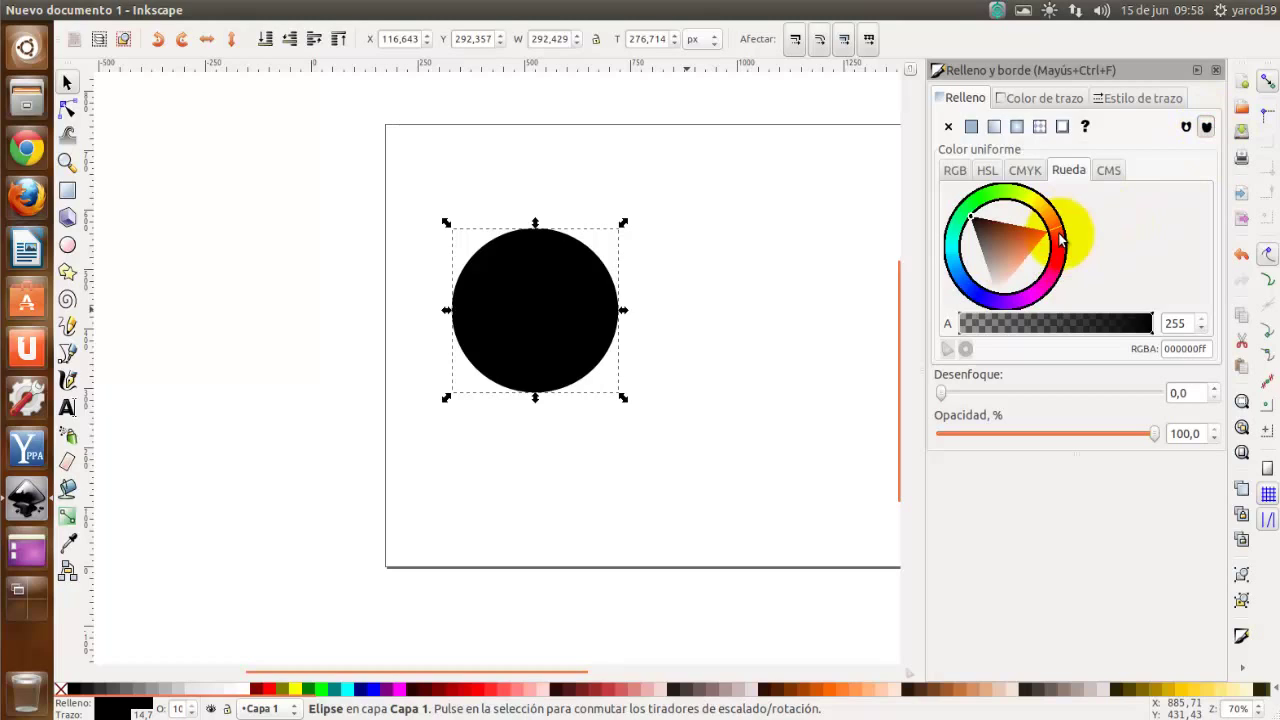
left_click(1068, 100)
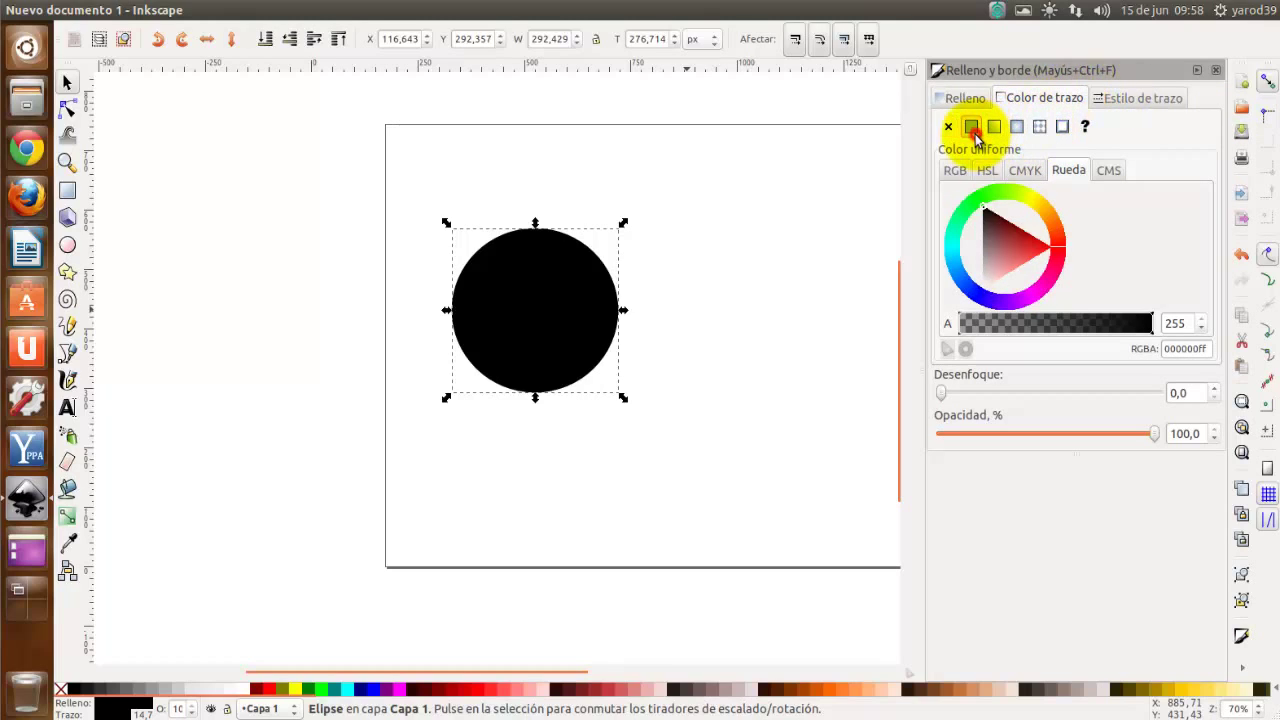
Step: Set the circle's stroke width to 0.1 px in Stroke style
left_click(1124, 100)
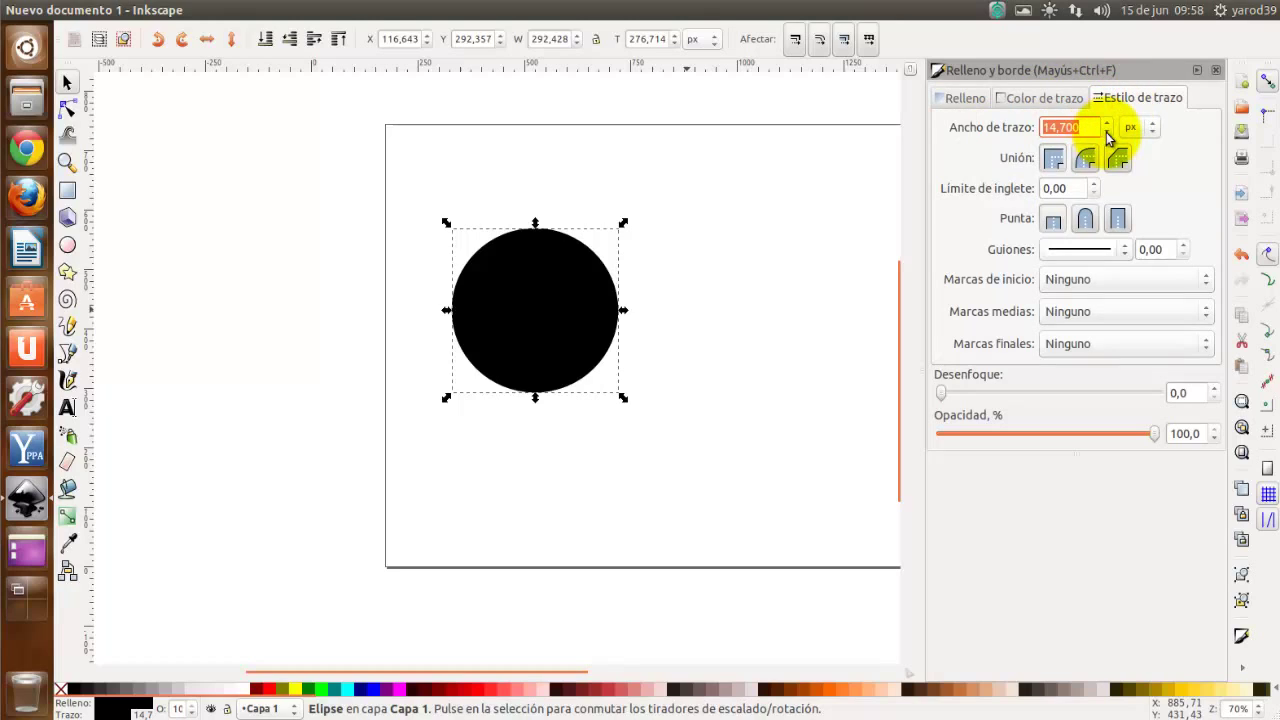
left_click(1107, 132)
left_click(1107, 132)
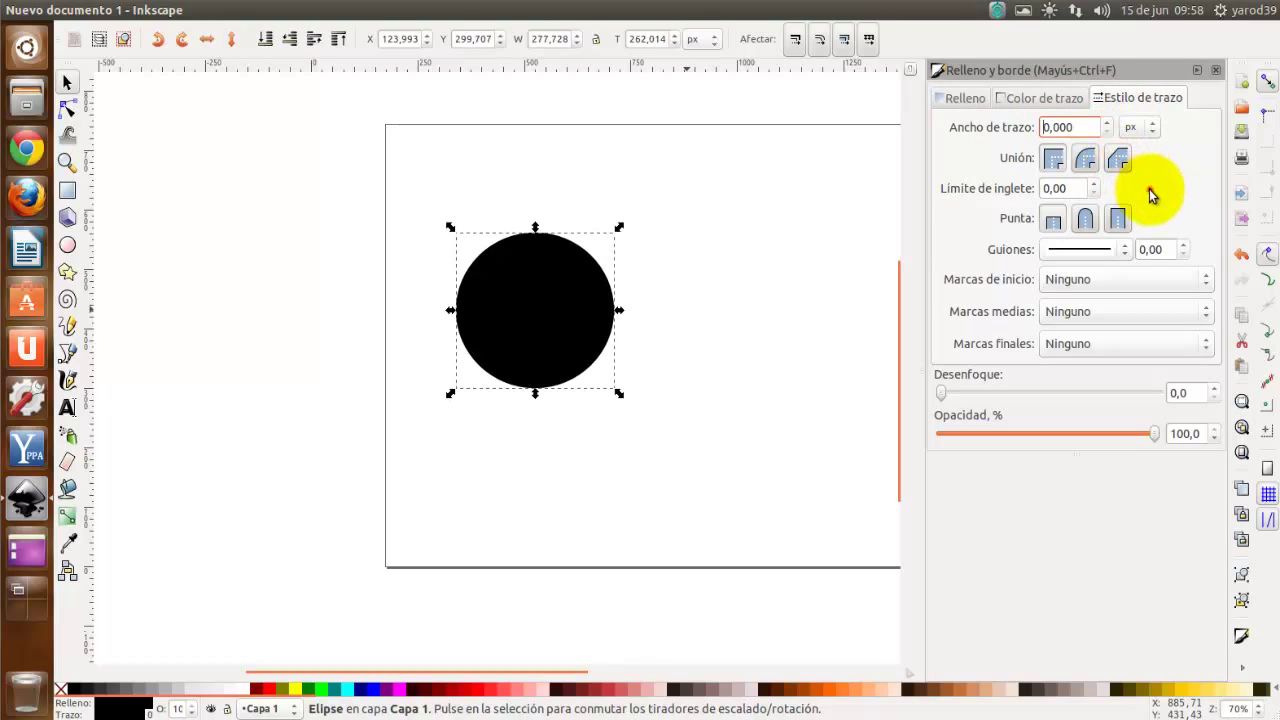
left_click(1108, 122)
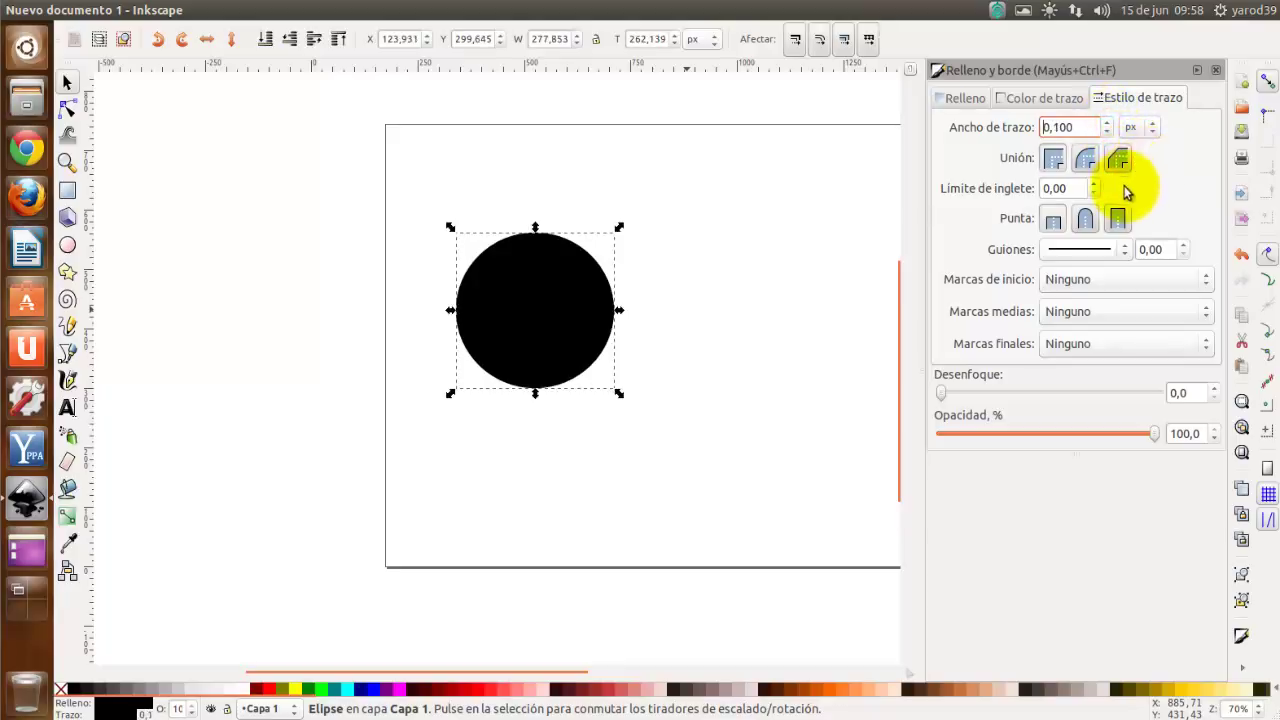
Step: Return to the fill settings, still solid black, and explore the colour picker
left_click(1060, 98)
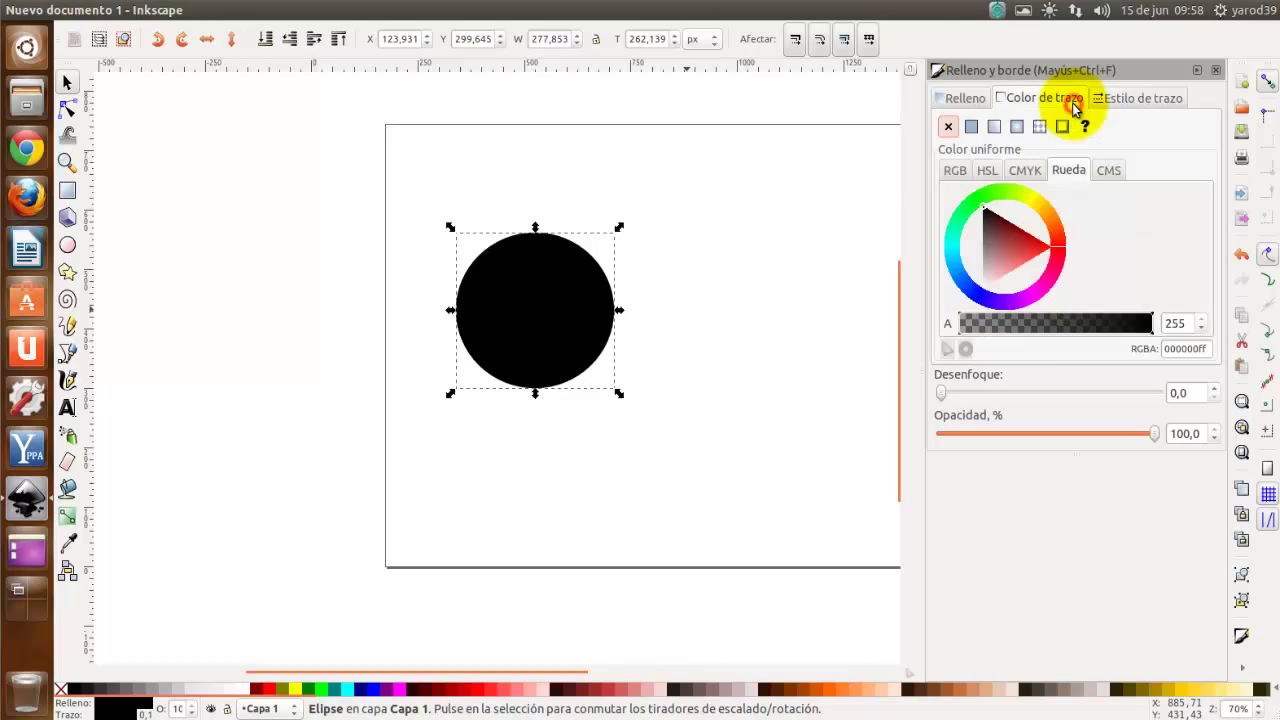
left_click(960, 99)
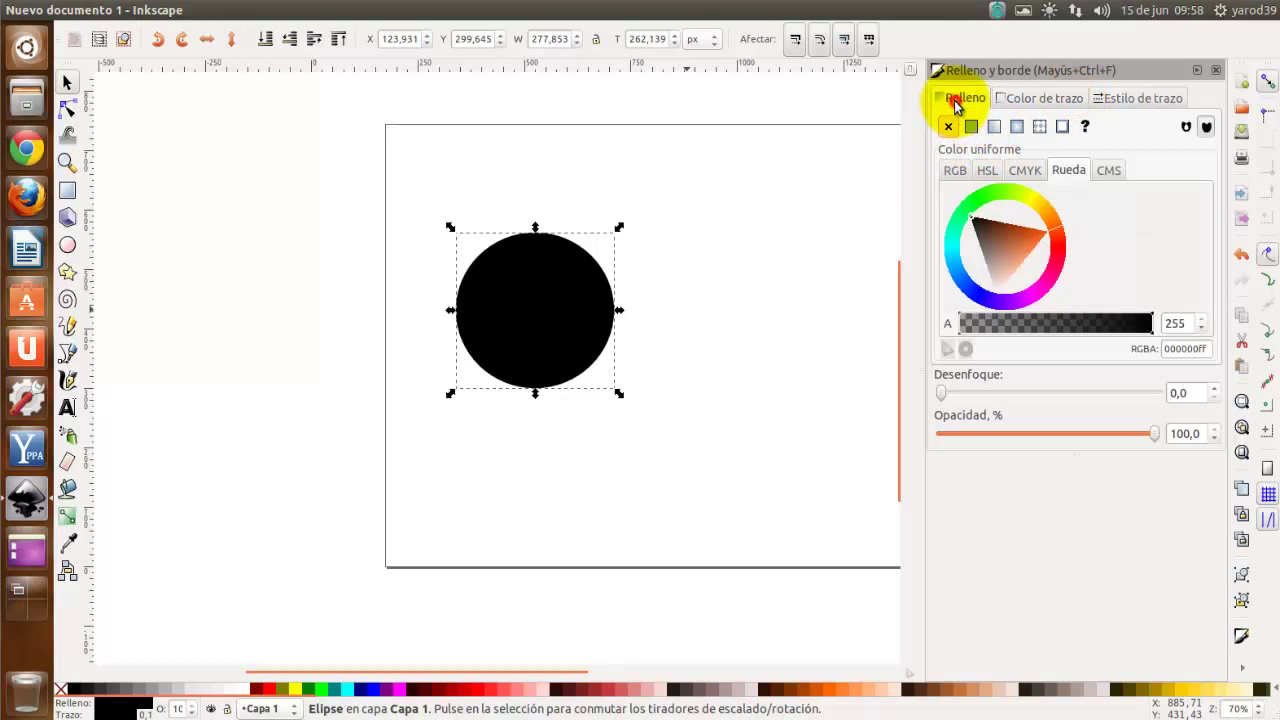
left_click(1058, 232)
mouse_move(1060, 230)
left_mouse_down()
mouse_move(1051, 220)
mouse_move(1058, 232)
left_mouse_up()
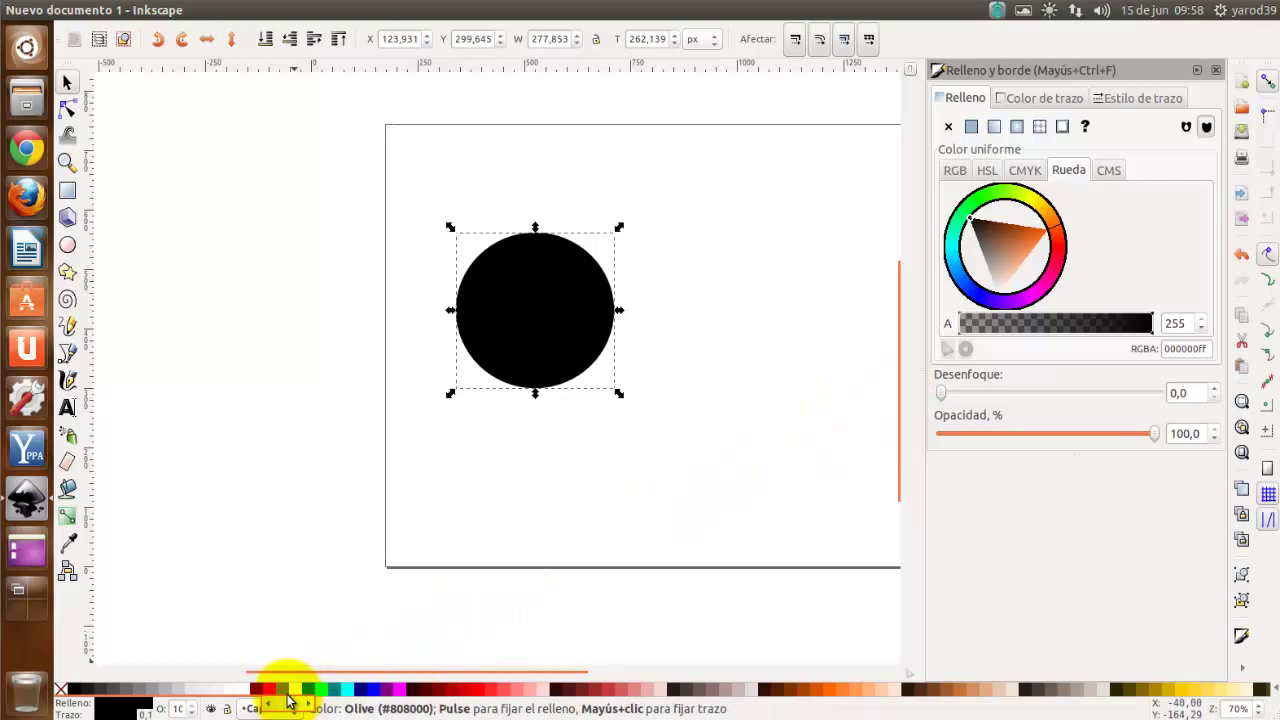
Step: Fill the circle olive from the palette and remove its outline paint
left_click(284, 689)
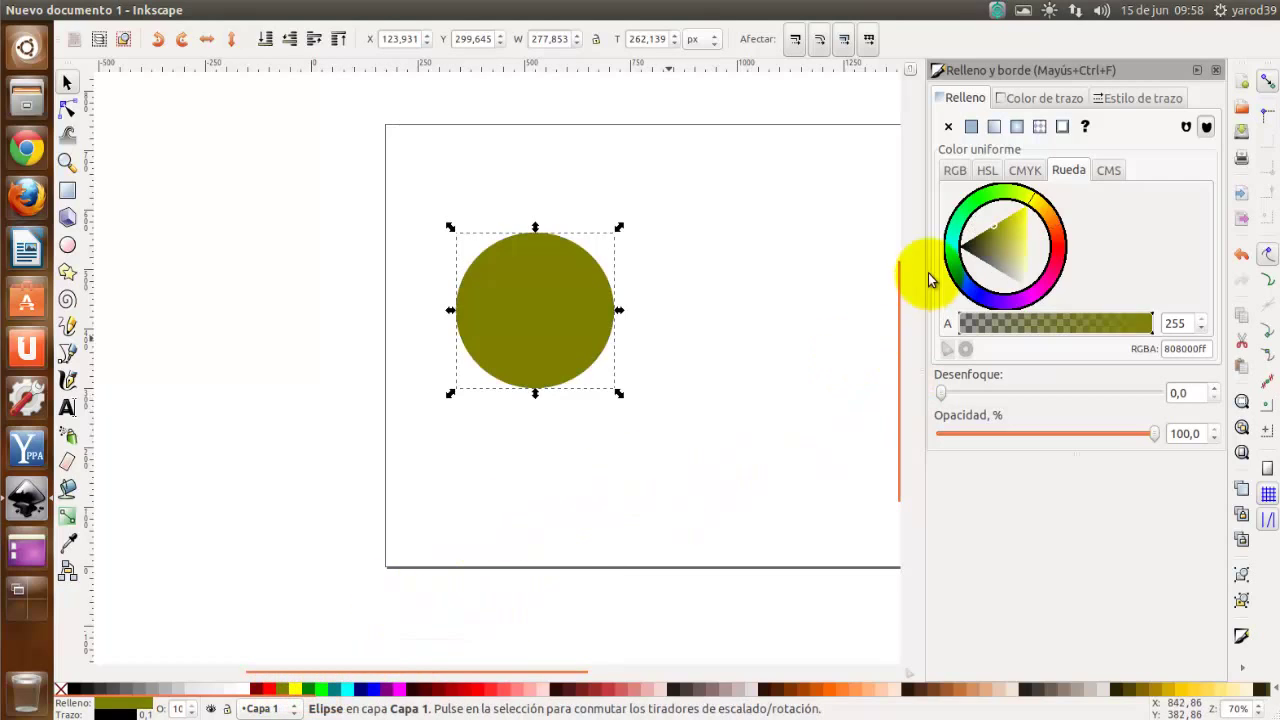
left_click(973, 128)
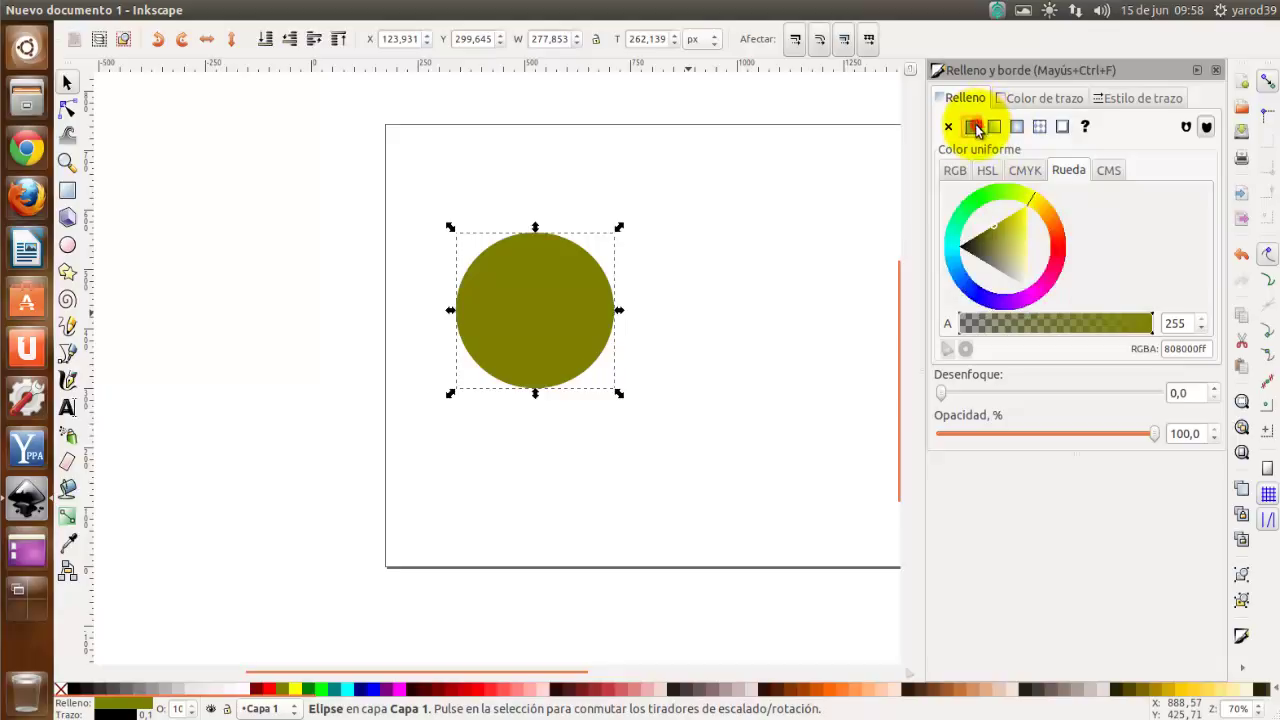
left_click(1035, 98)
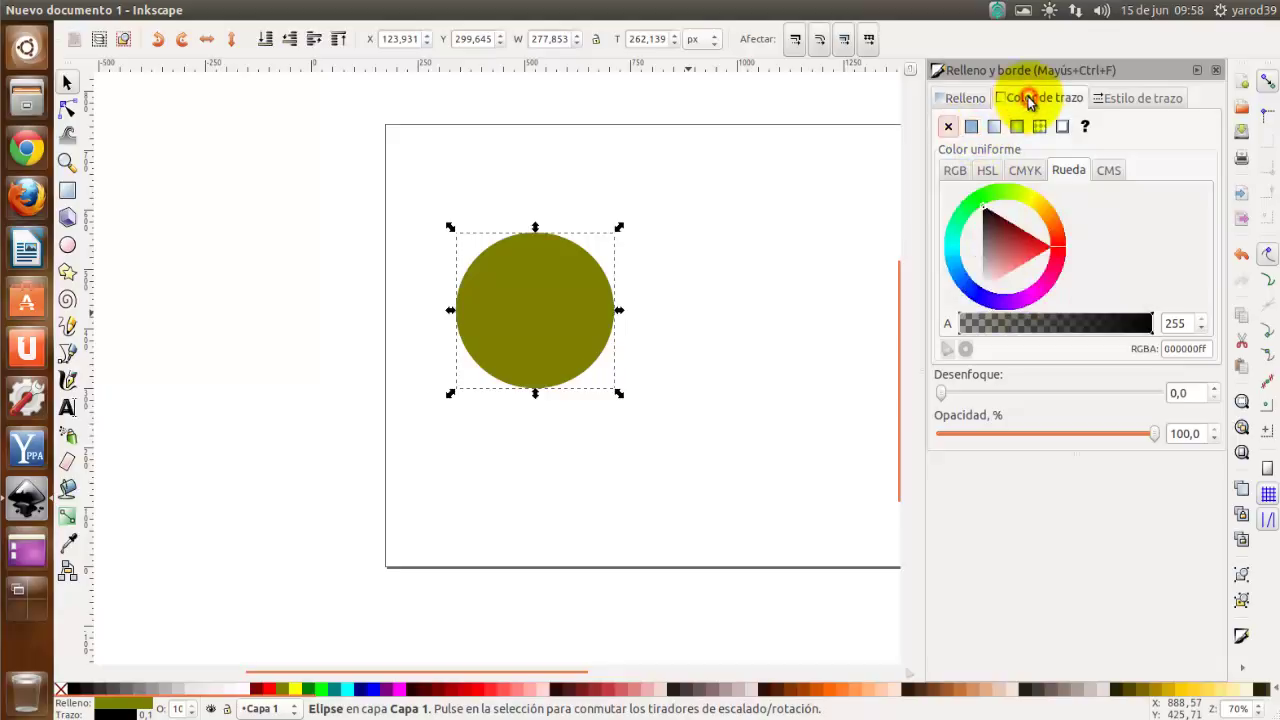
left_click(949, 128)
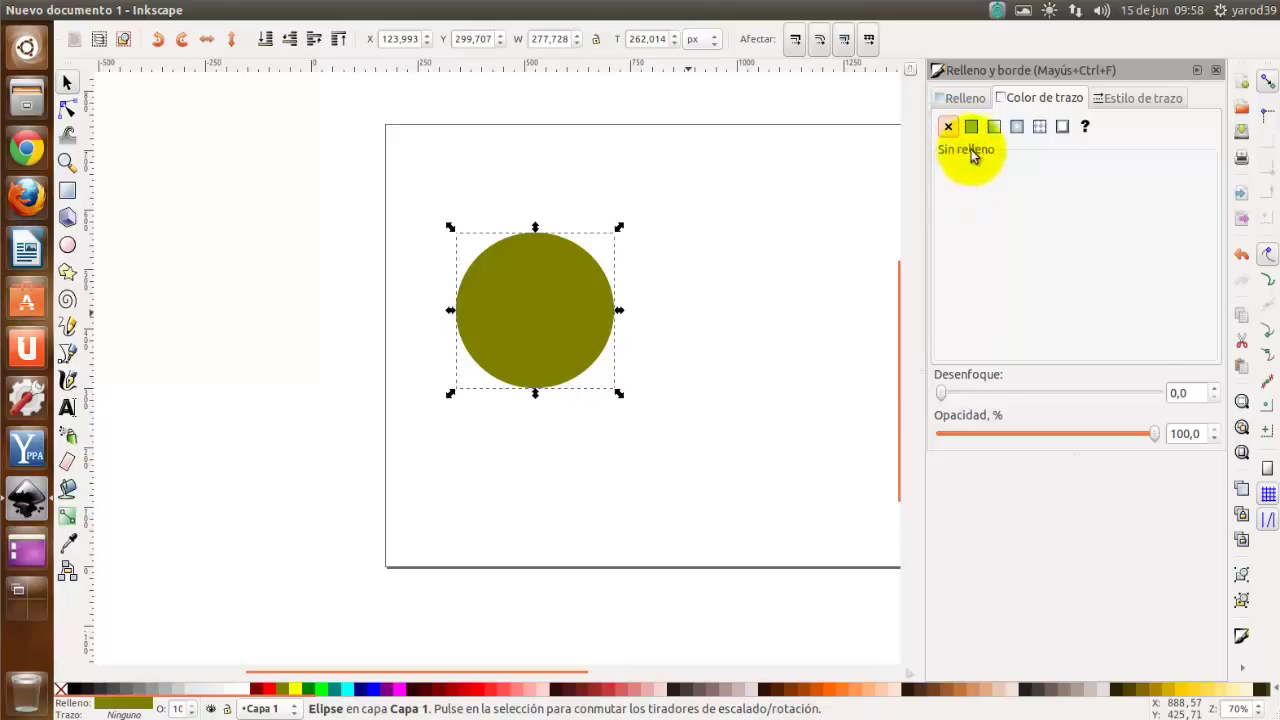
left_click(971, 128)
left_click(949, 128)
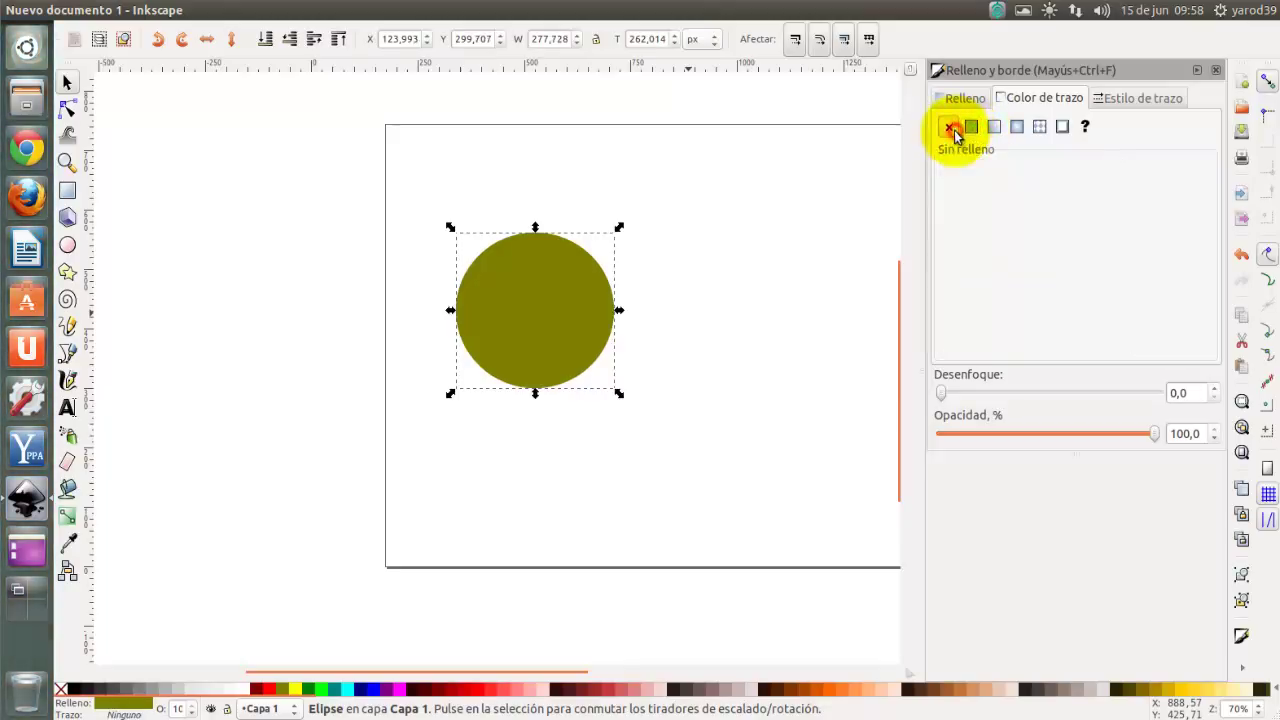
Step: Set the outline width to 0.1 px and nudge the fill hue to 807a00ff
left_click(965, 100)
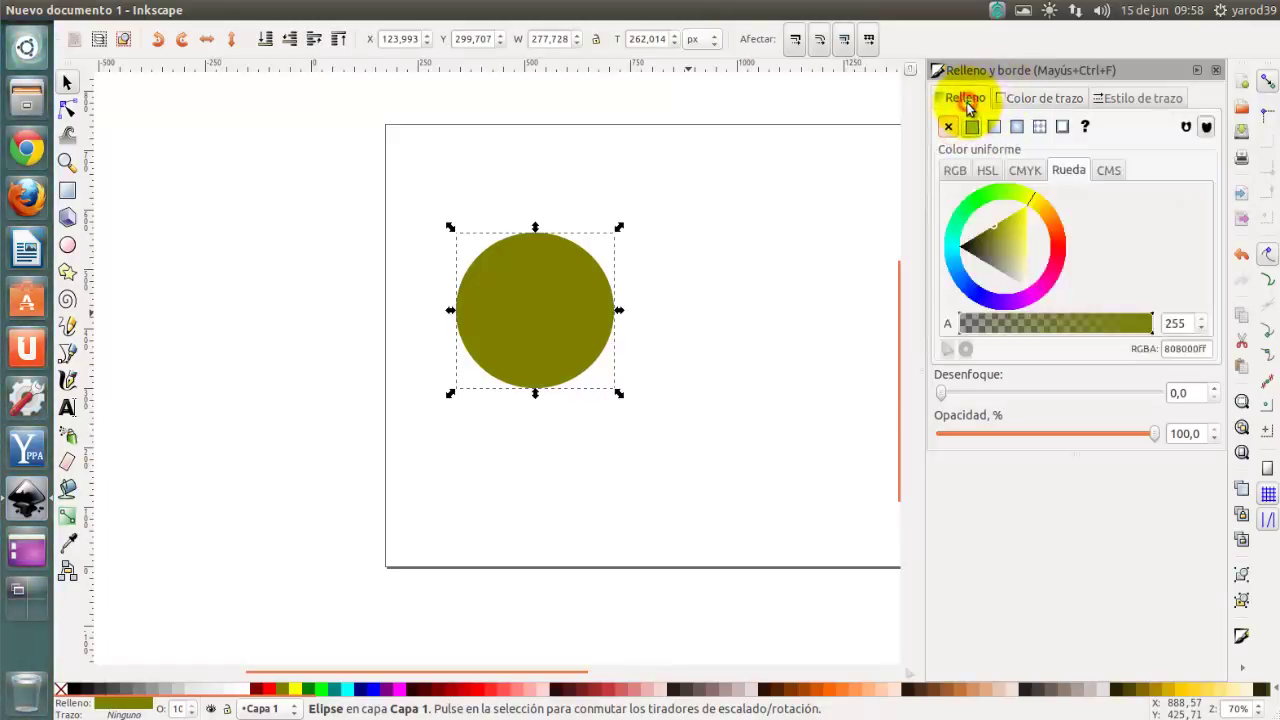
left_click(1115, 100)
left_click(1043, 98)
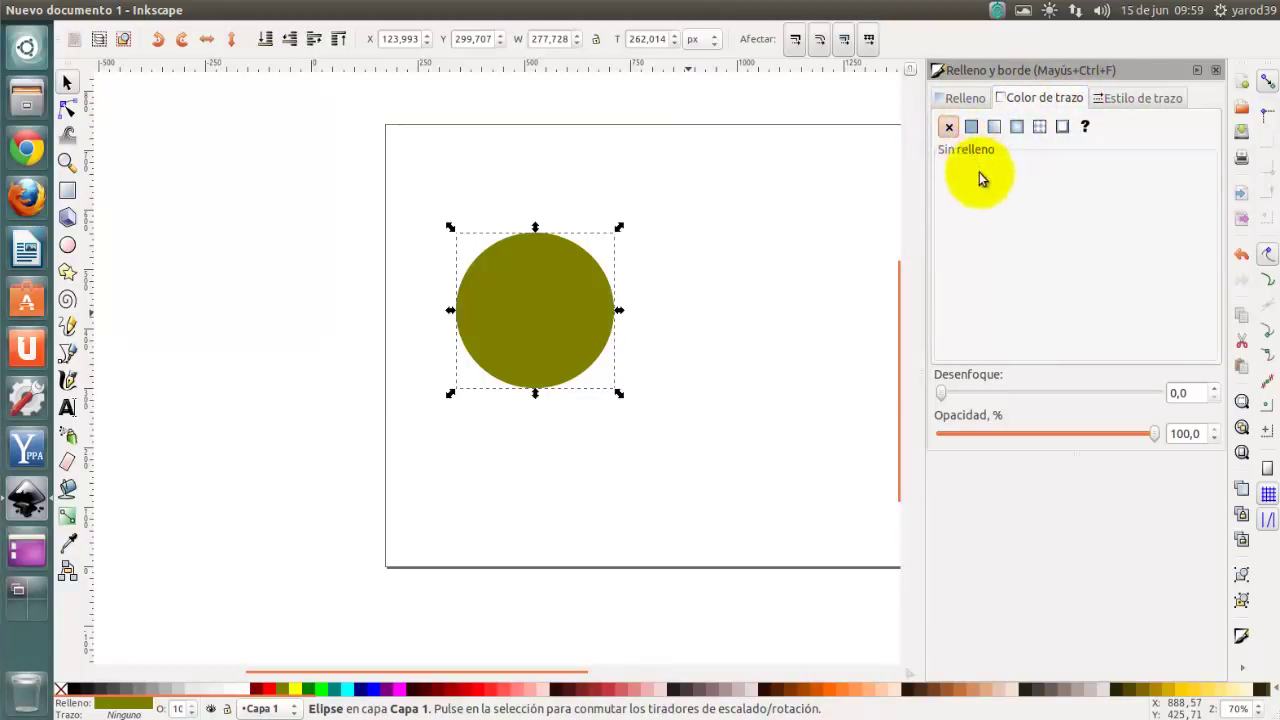
left_click(1121, 98)
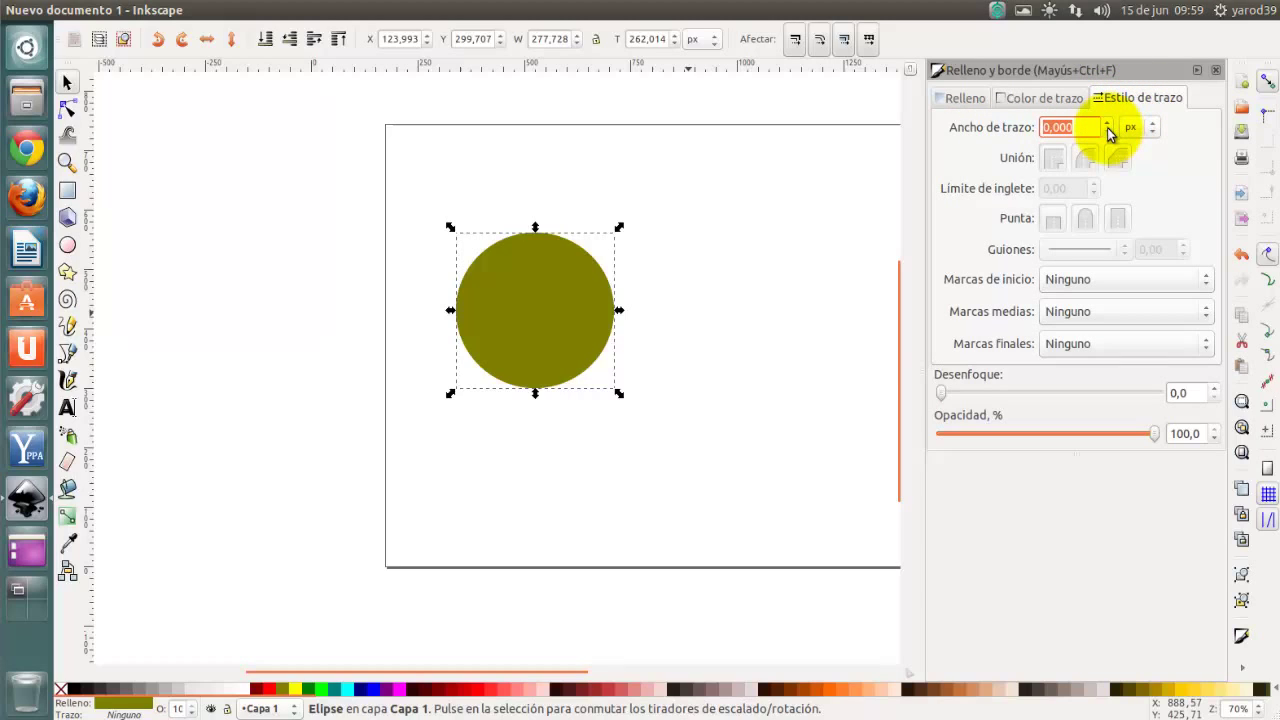
left_click(1106, 123)
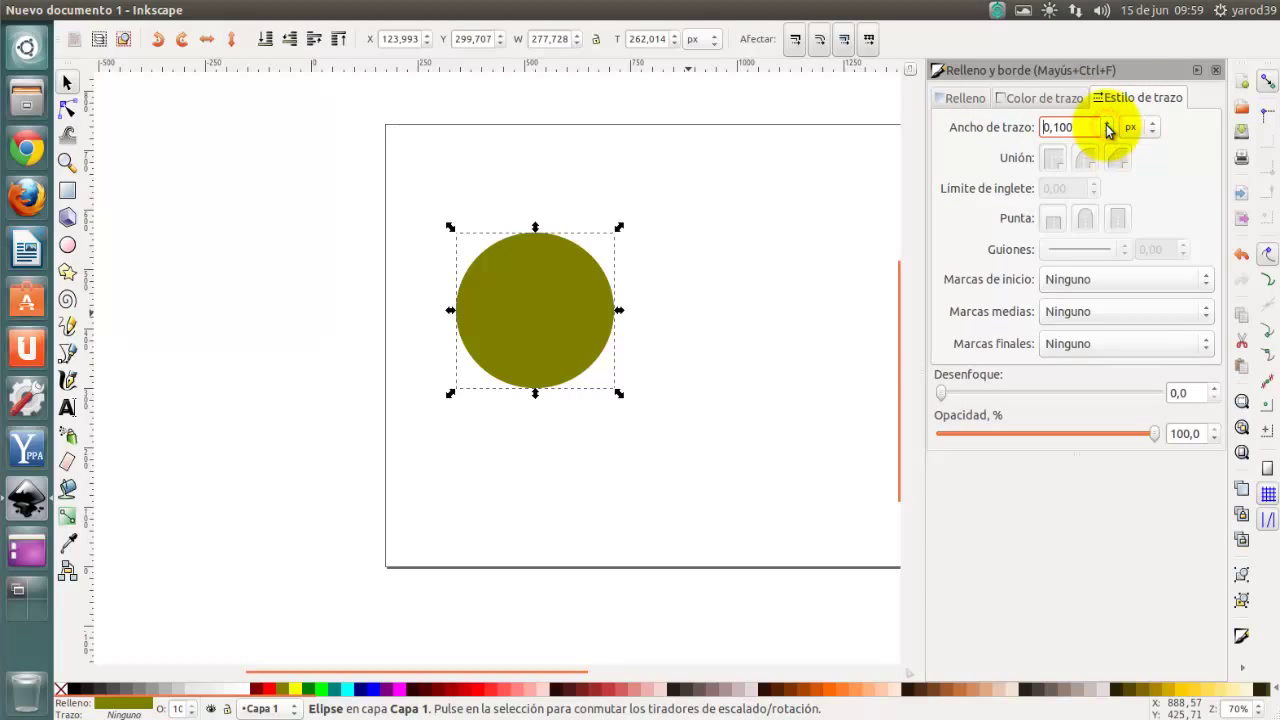
left_click(1159, 194)
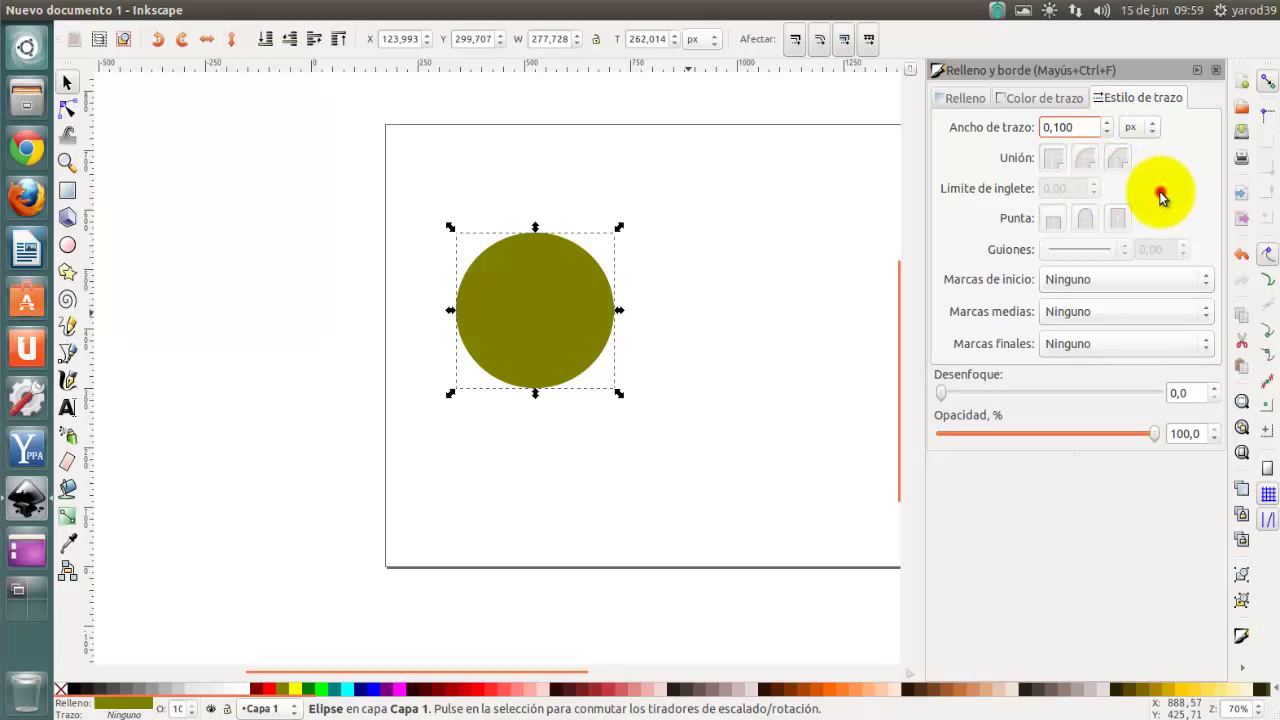
left_click(965, 99)
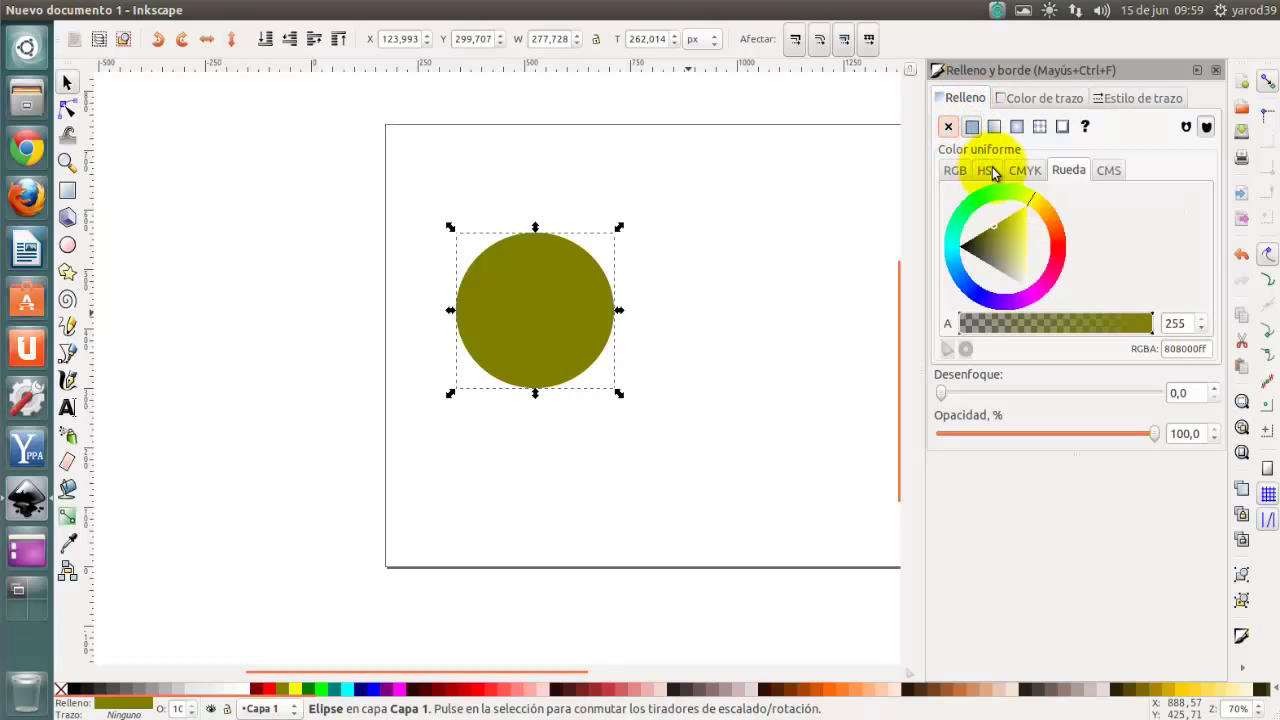
mouse_move(1040, 213)
left_mouse_down()
mouse_move(1051, 251)
mouse_move(1040, 201)
left_mouse_up()
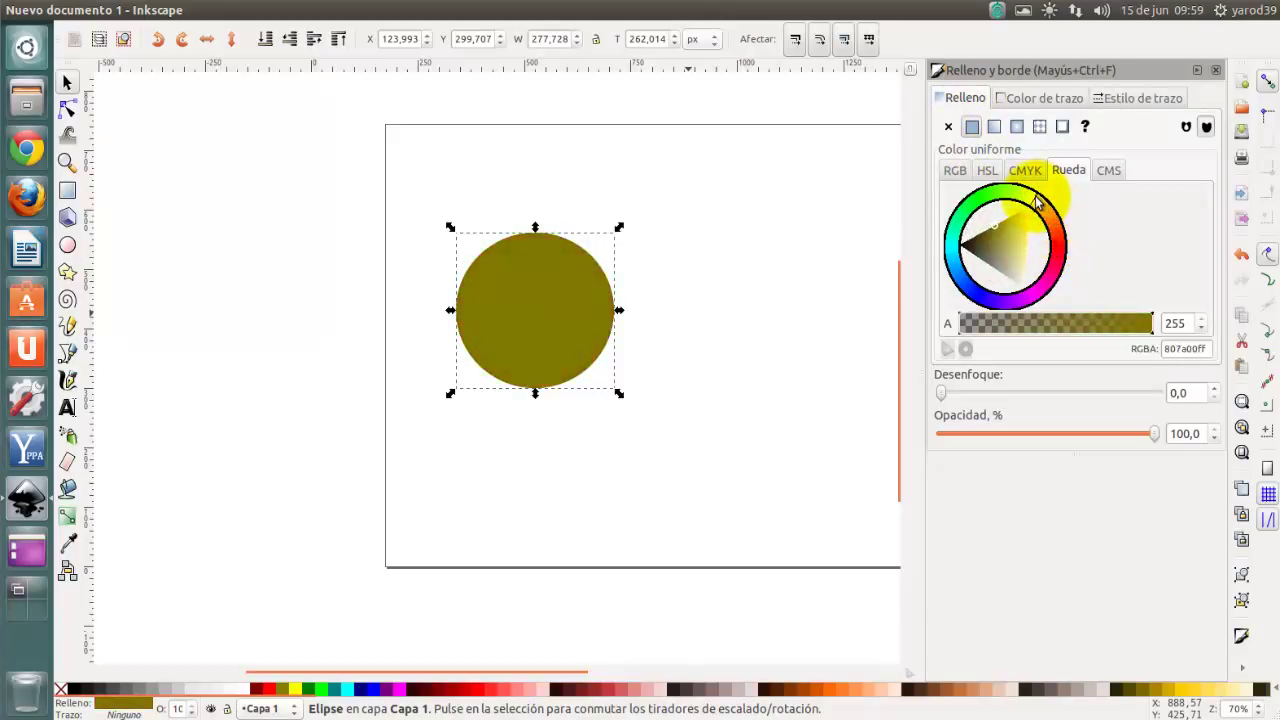
Step: Cycle the fill through linear gradient, radial gradient, pattern and swatch, then back to flat olive
left_click(955, 171)
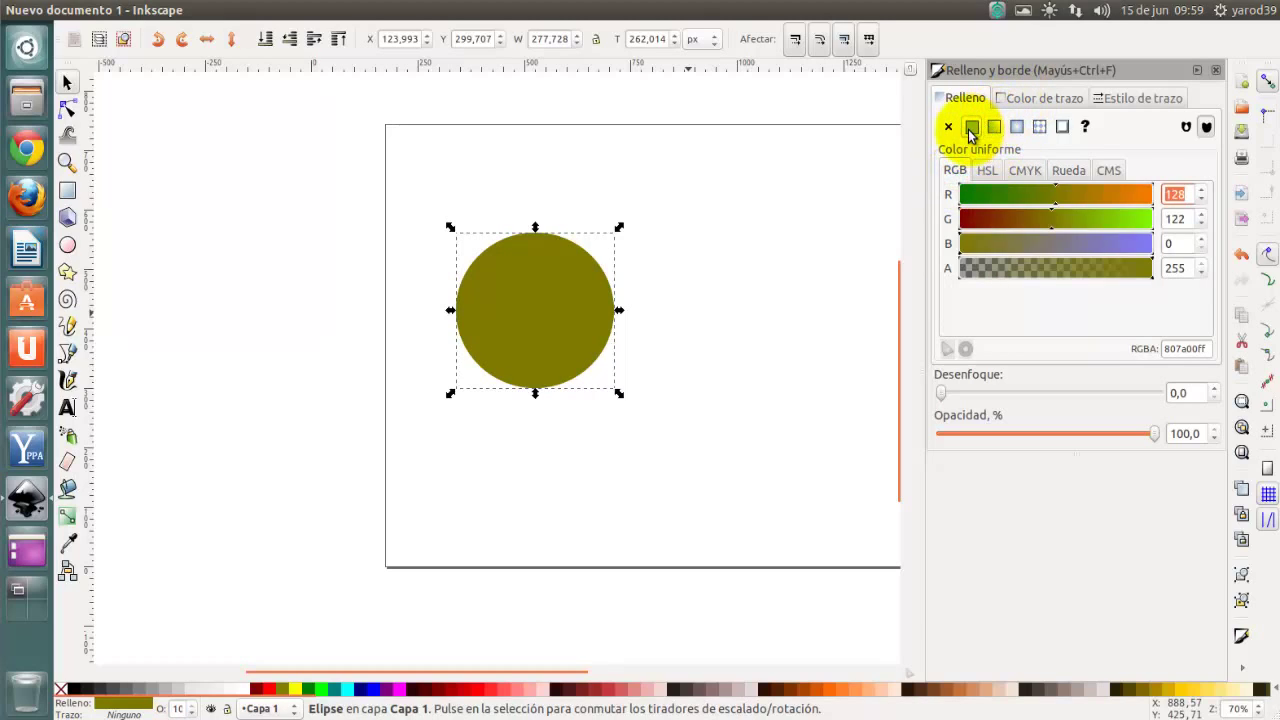
left_click(994, 128)
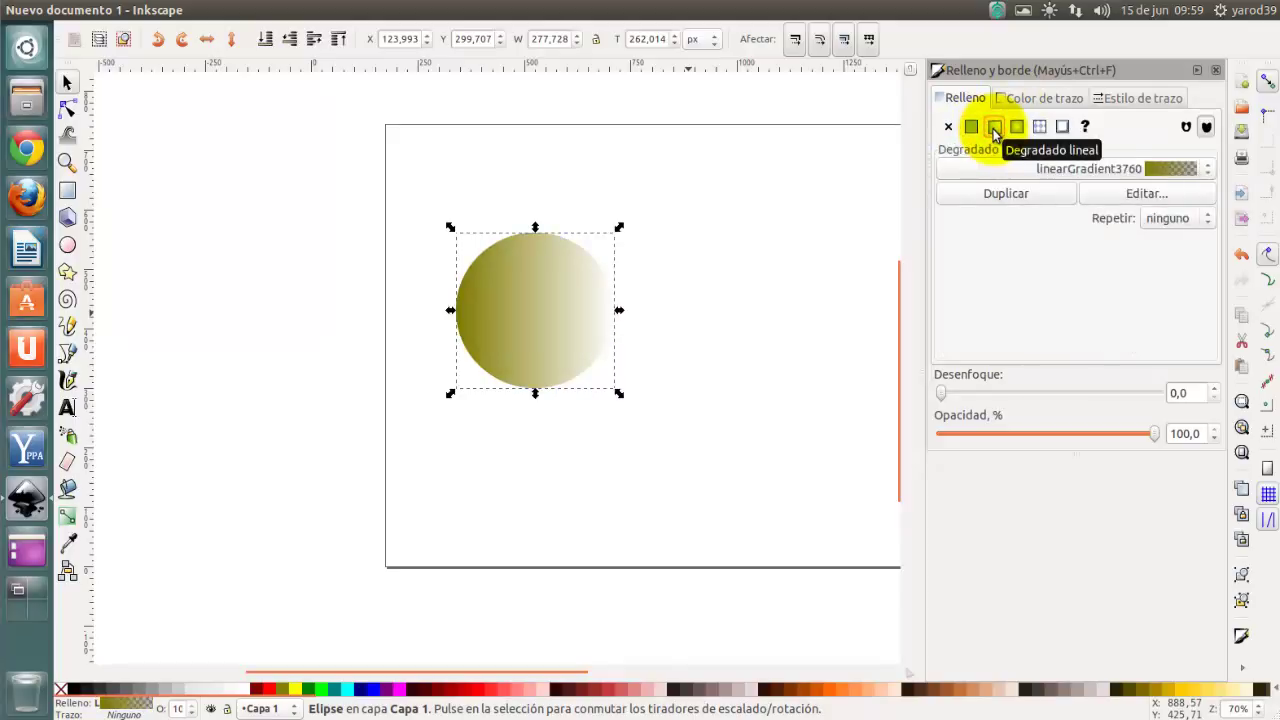
left_click(1018, 128)
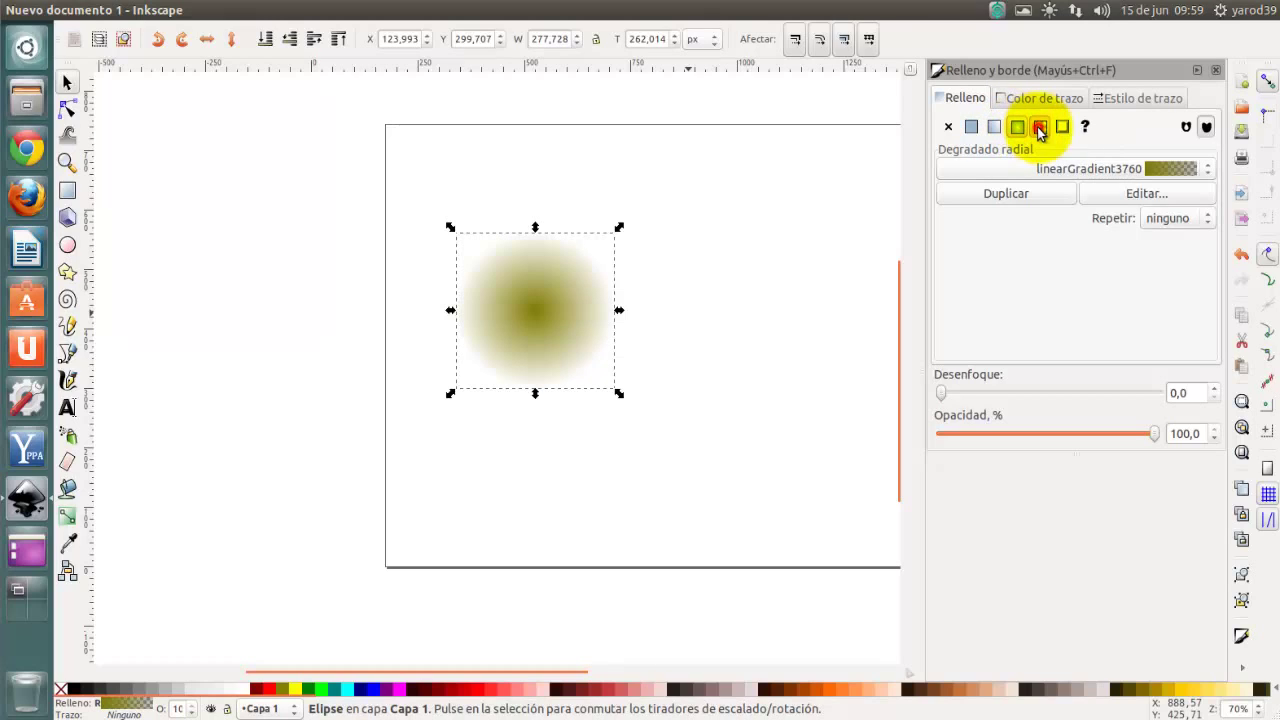
left_click(1039, 128)
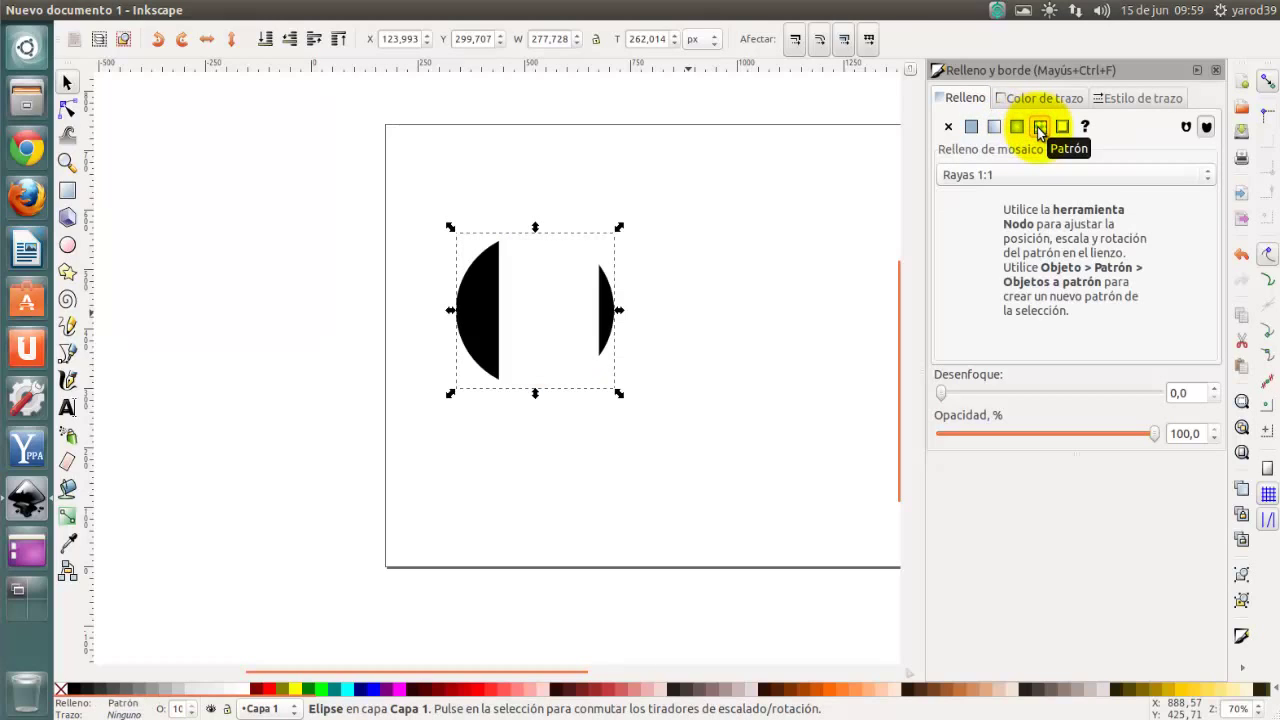
left_click(1062, 127)
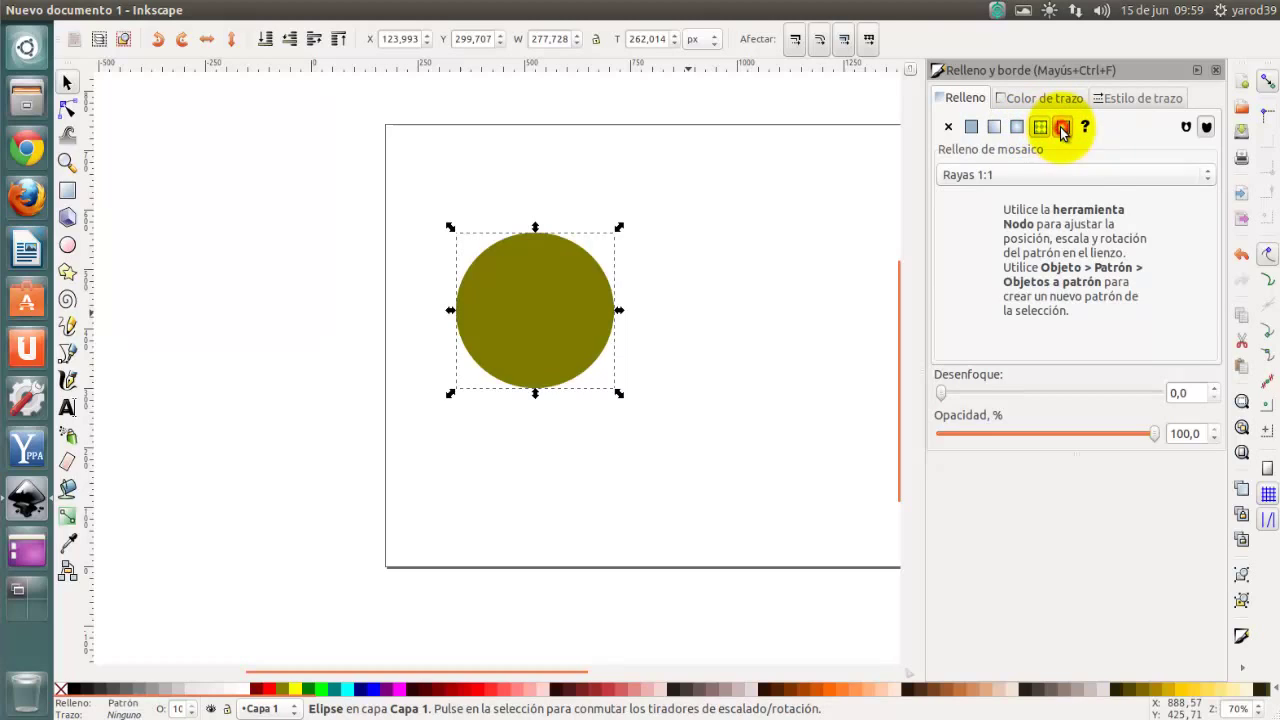
left_click(972, 127)
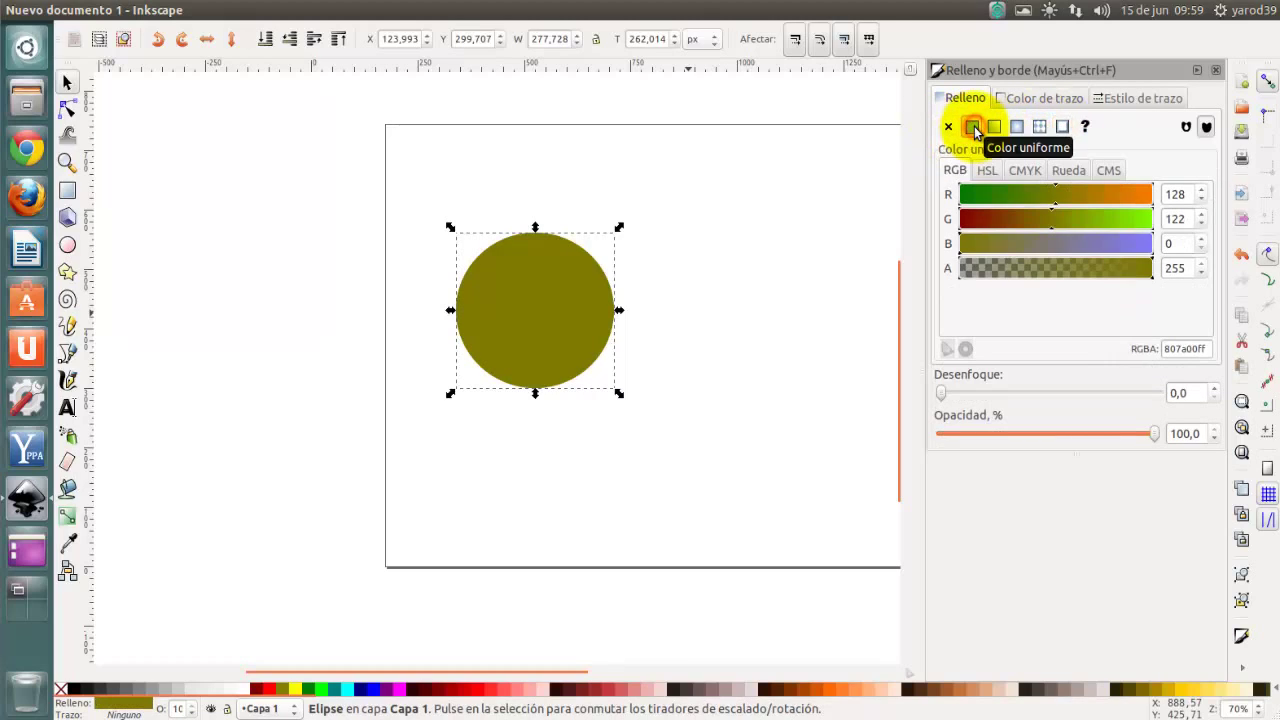
Step: Give the circle a flat stroke and raise its width to 0.6 px
left_click(1034, 98)
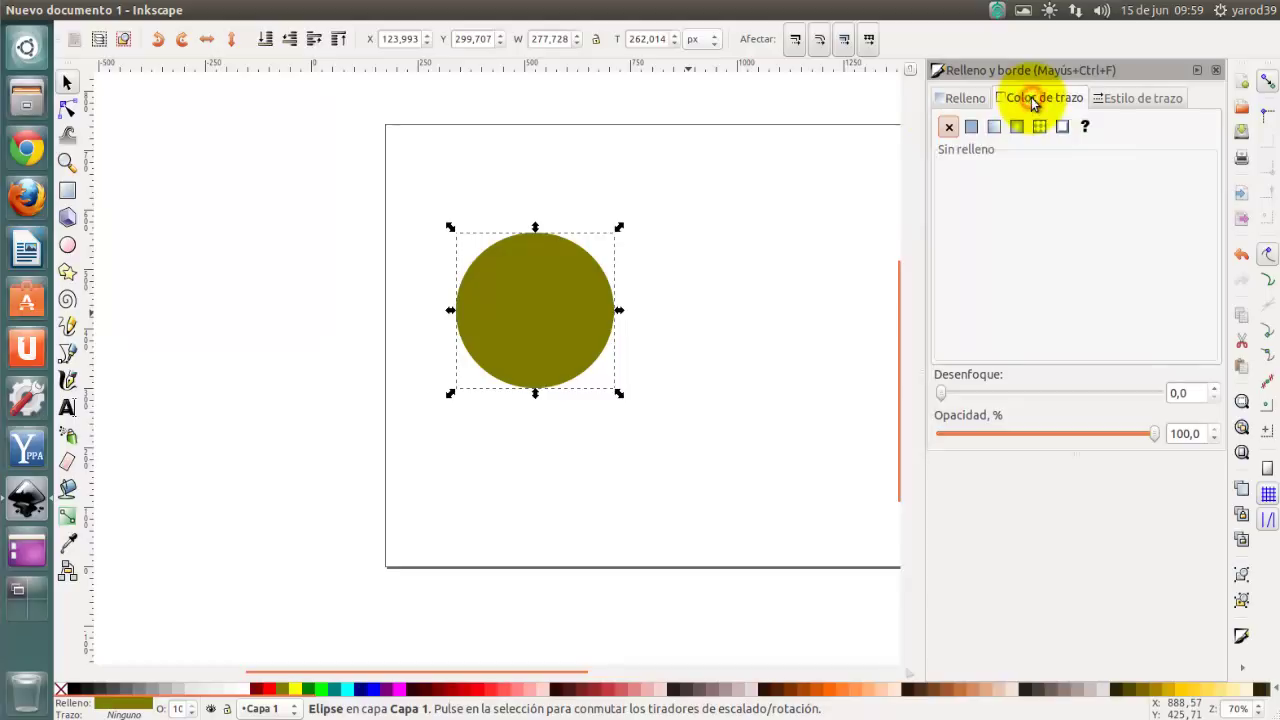
left_click(972, 127)
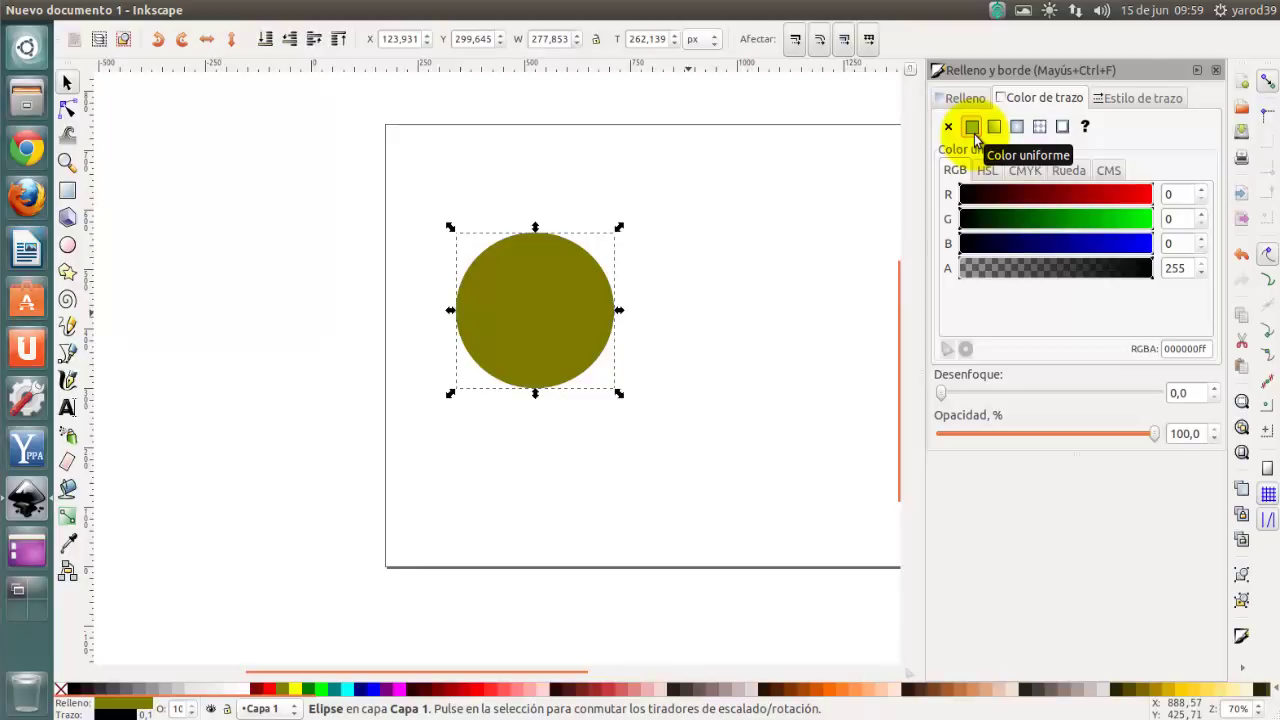
left_click(1129, 101)
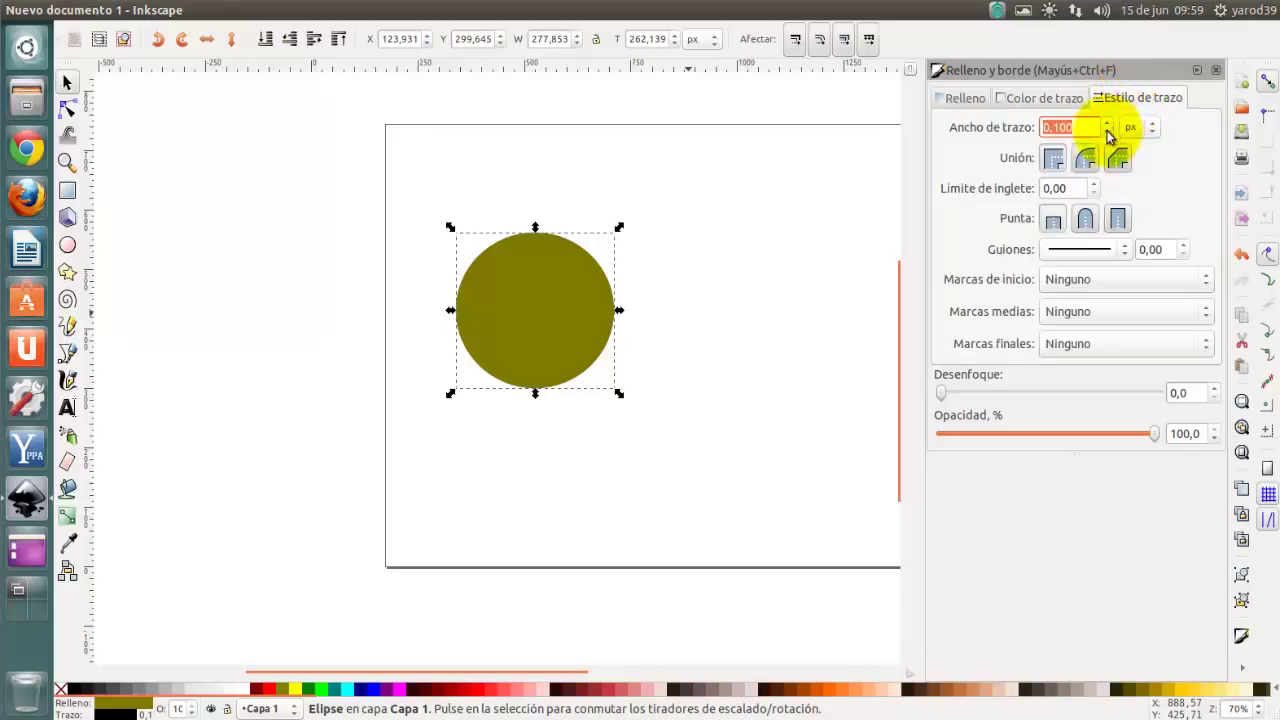
left_click(1108, 123)
left_click(1108, 123)
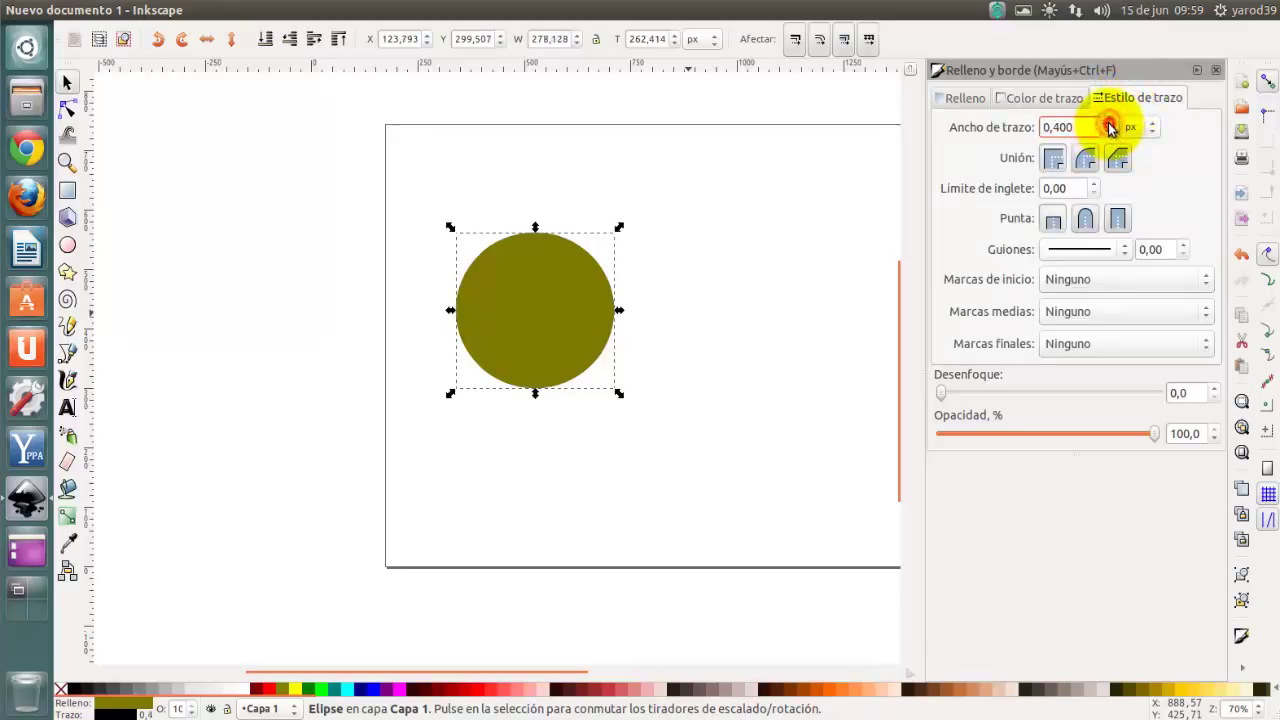
left_click(1108, 123)
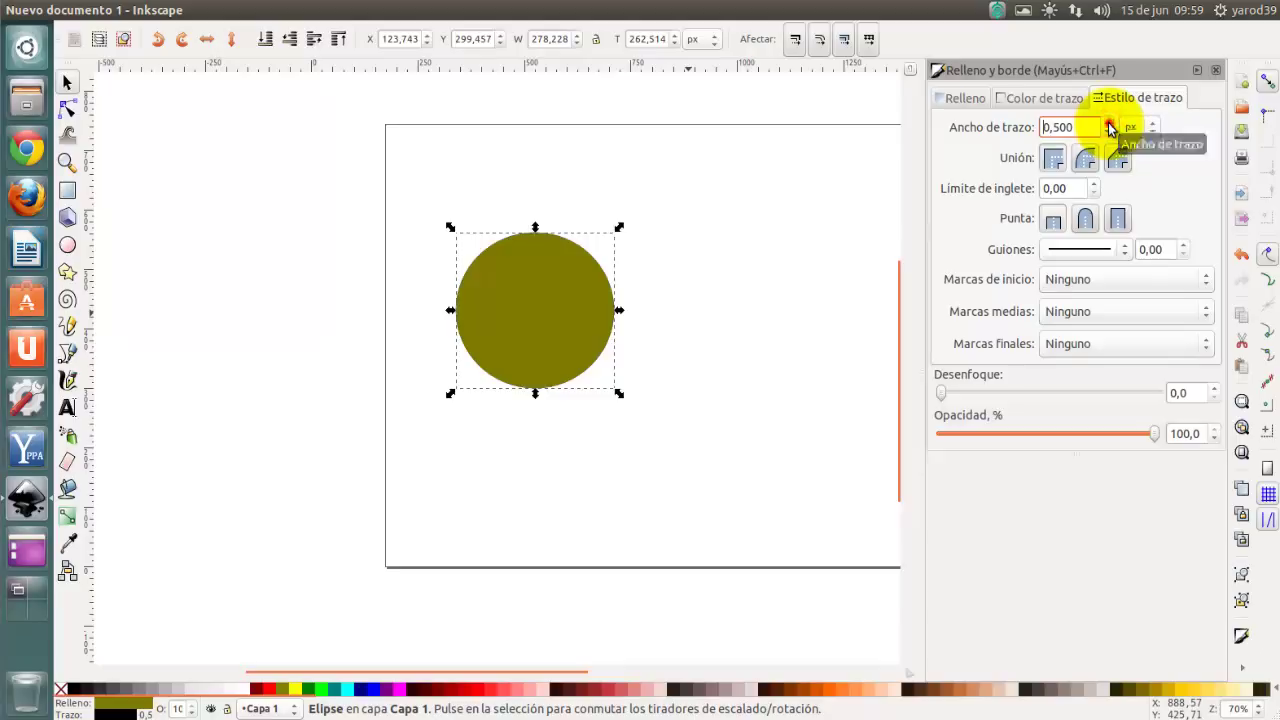
left_click(1108, 123)
Step: Pick near-black stroke colour 0a0404ff on the colour wheel
left_click(1045, 98)
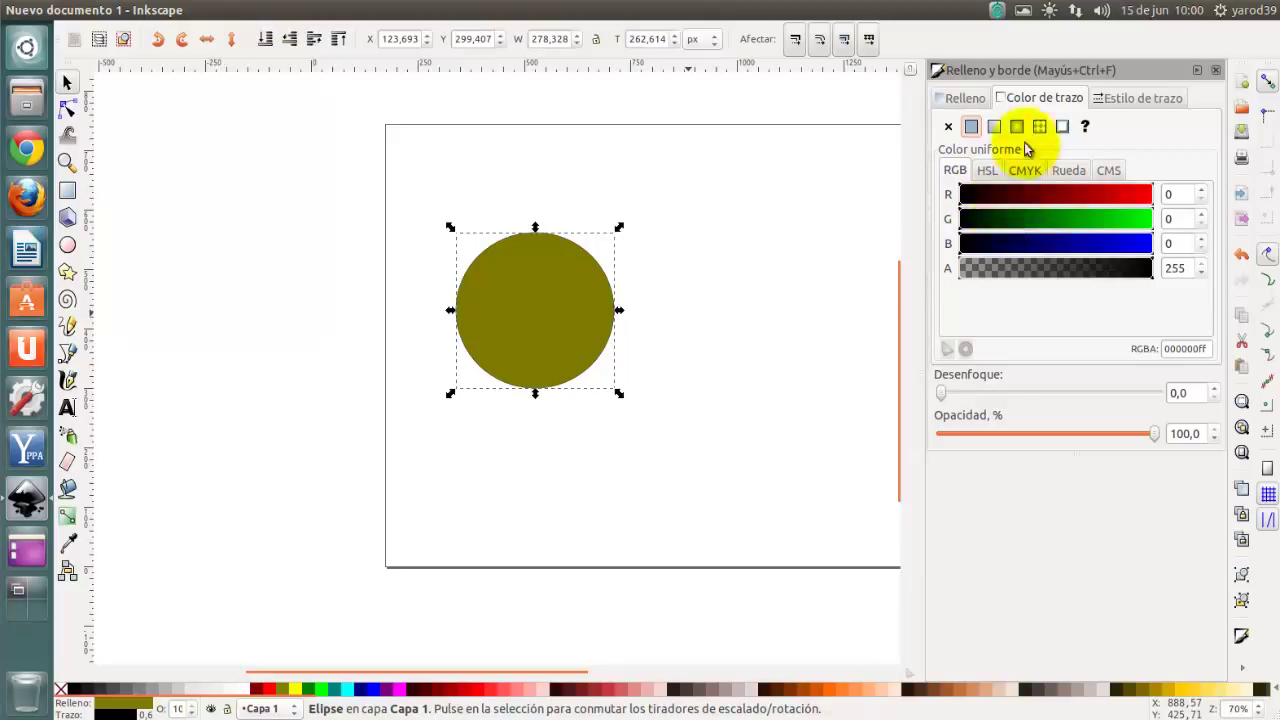
left_click(1068, 170)
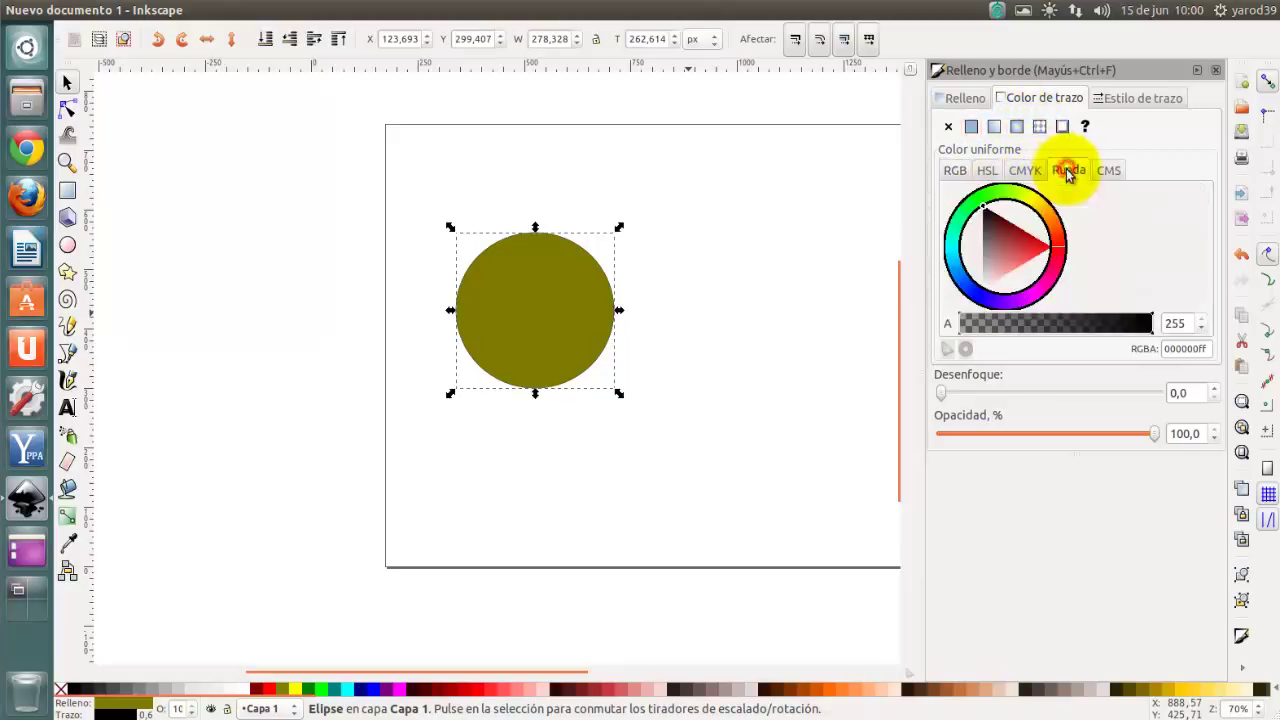
left_click(985, 208)
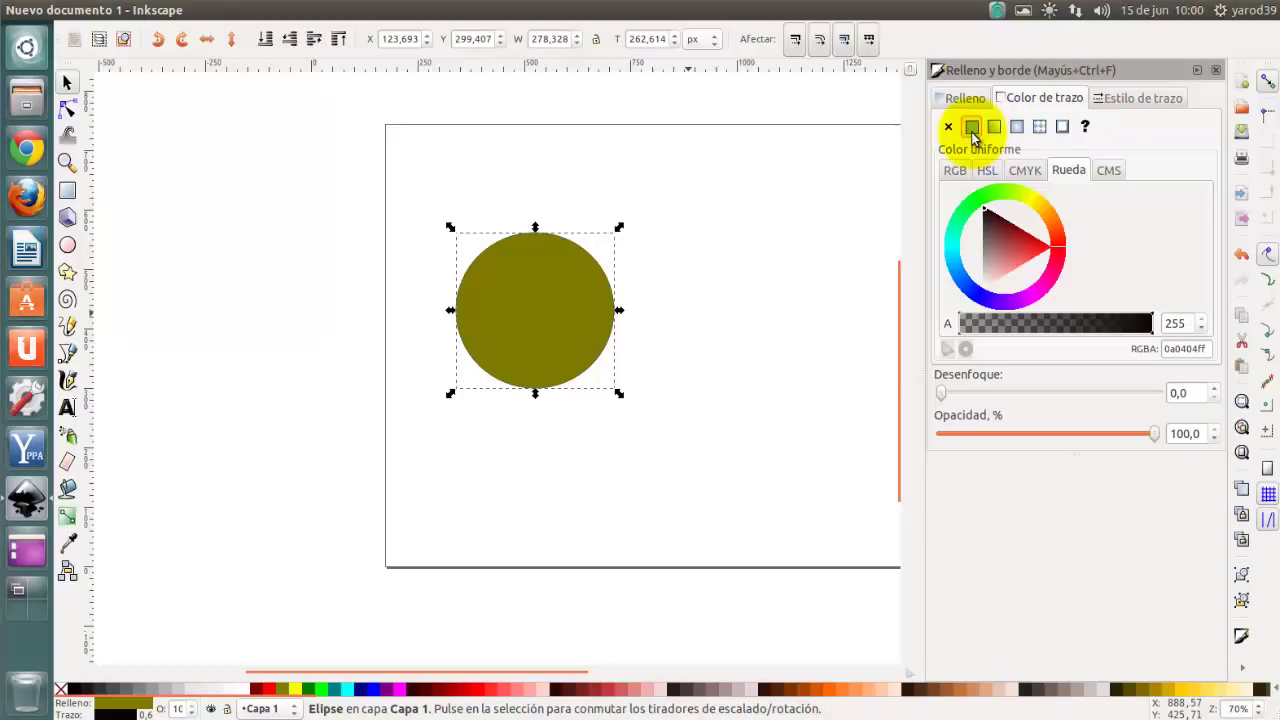
Step: Set the circle's miter limit to 0.10 and lower its stroke width to 0.100
left_click(1138, 98)
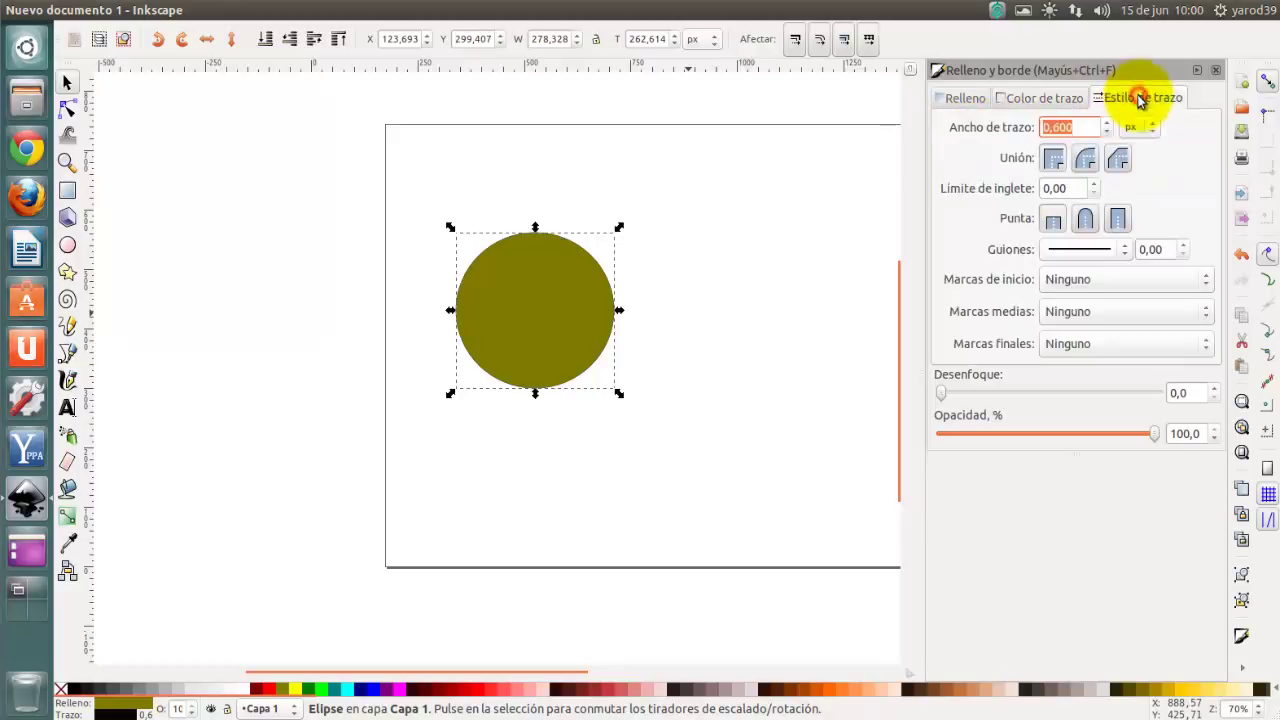
left_click(1095, 184)
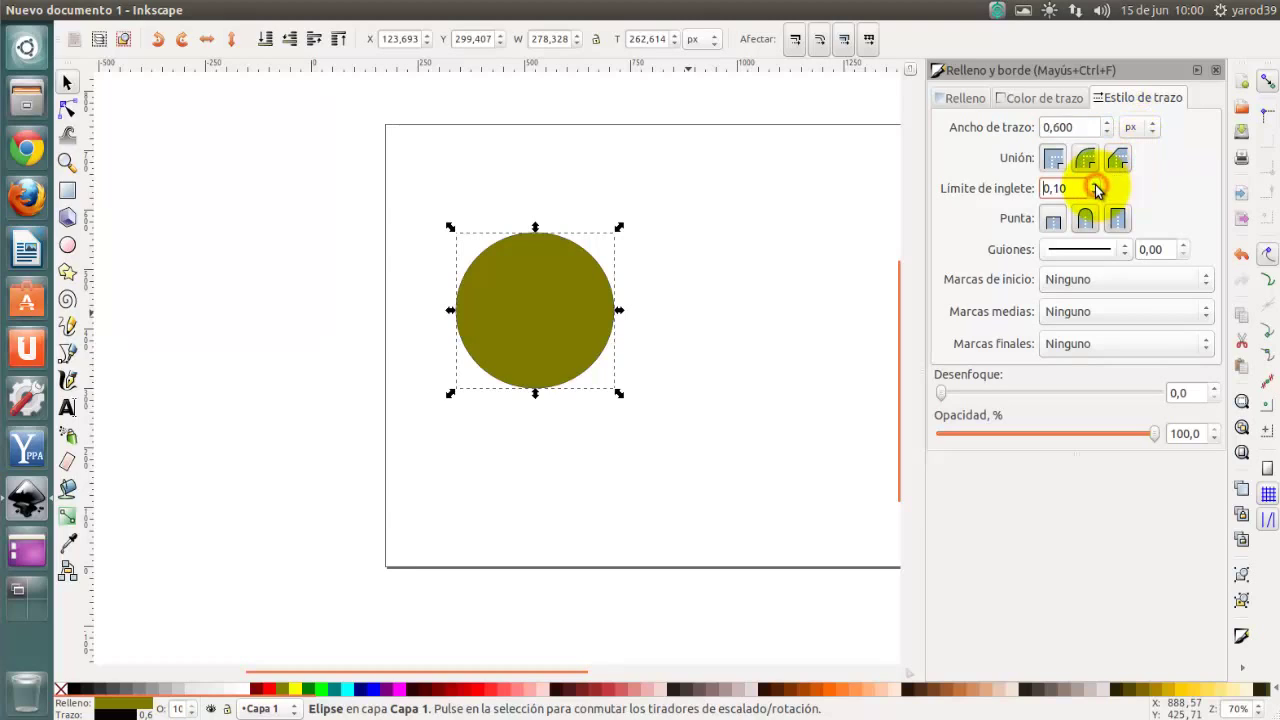
left_click(1106, 131)
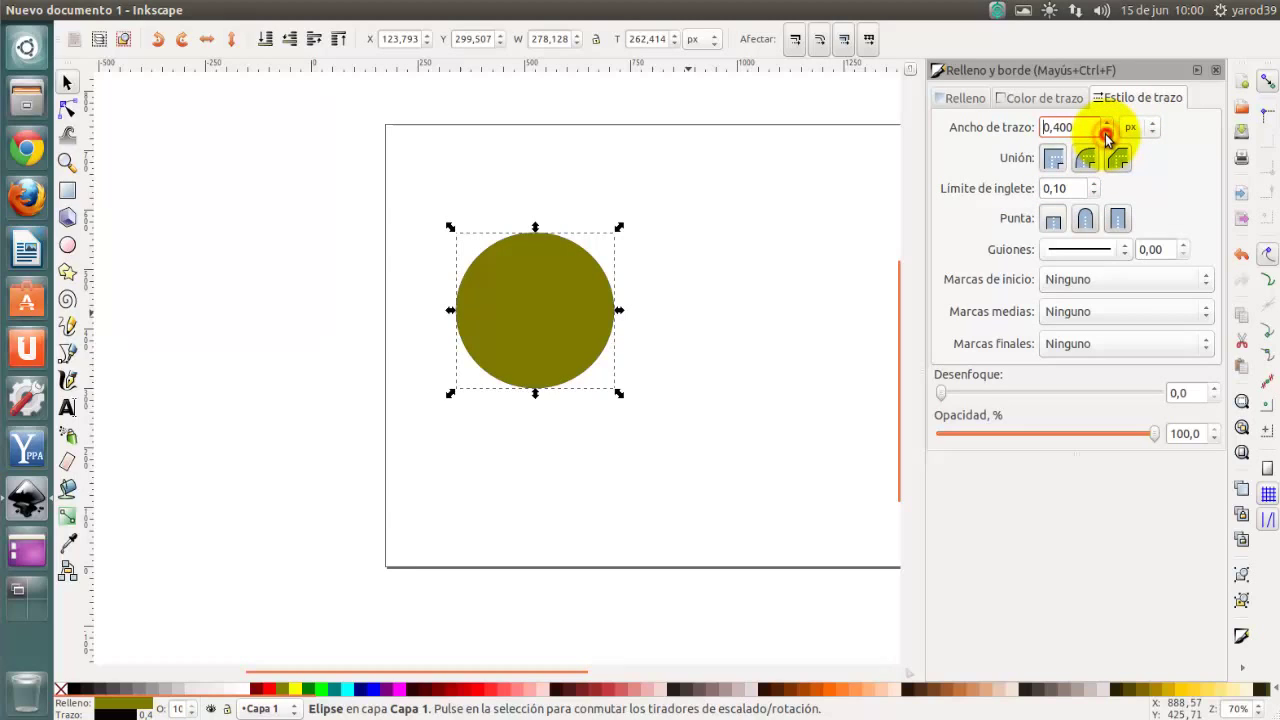
left_click(1106, 131)
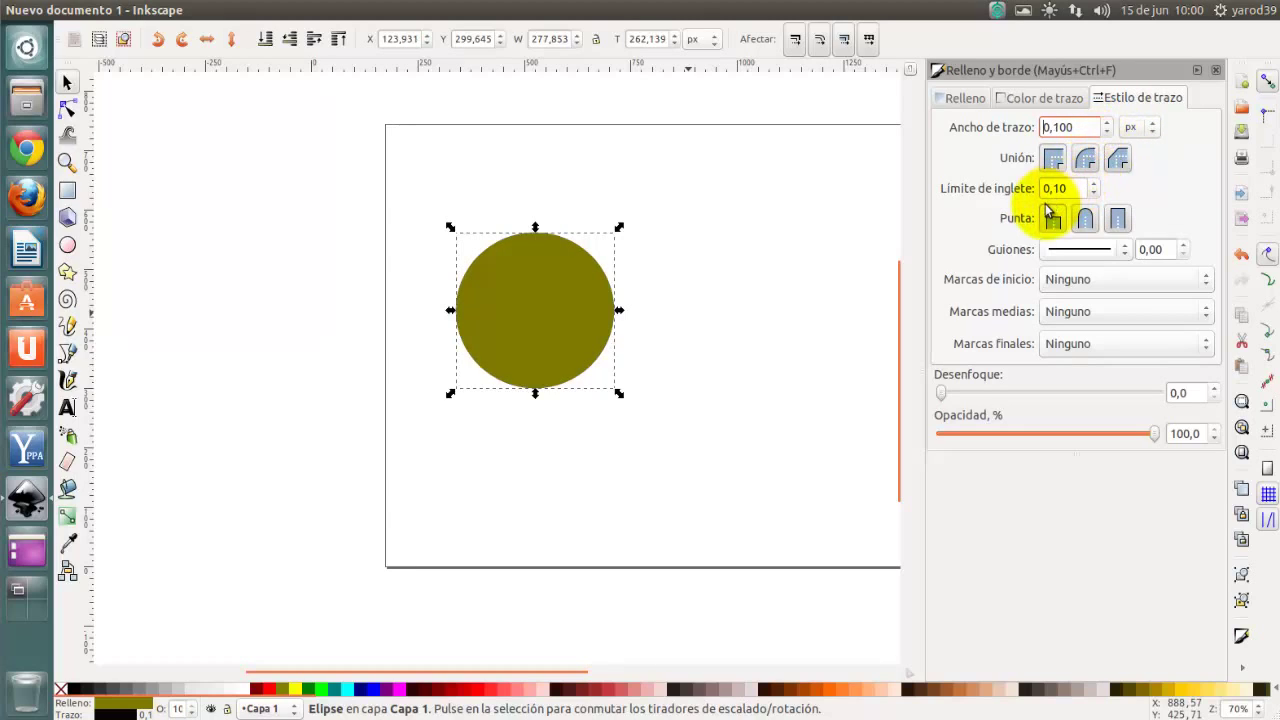
left_click(979, 240)
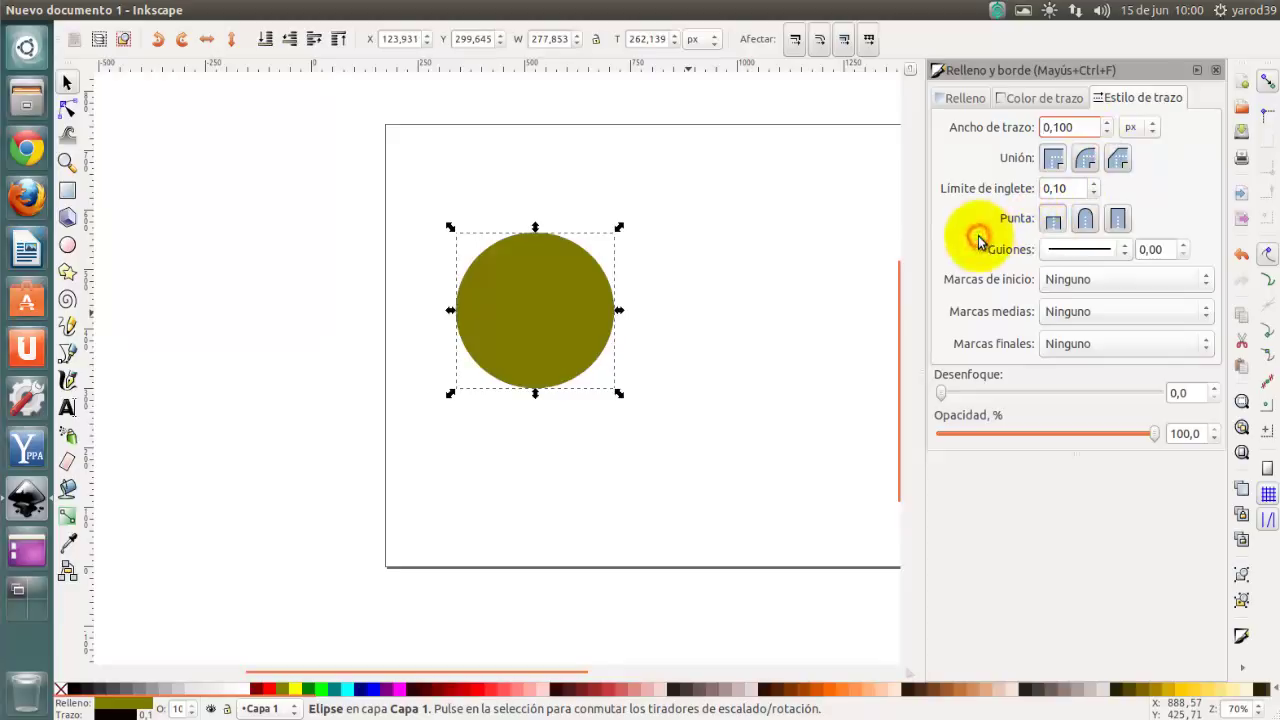
key("Return")
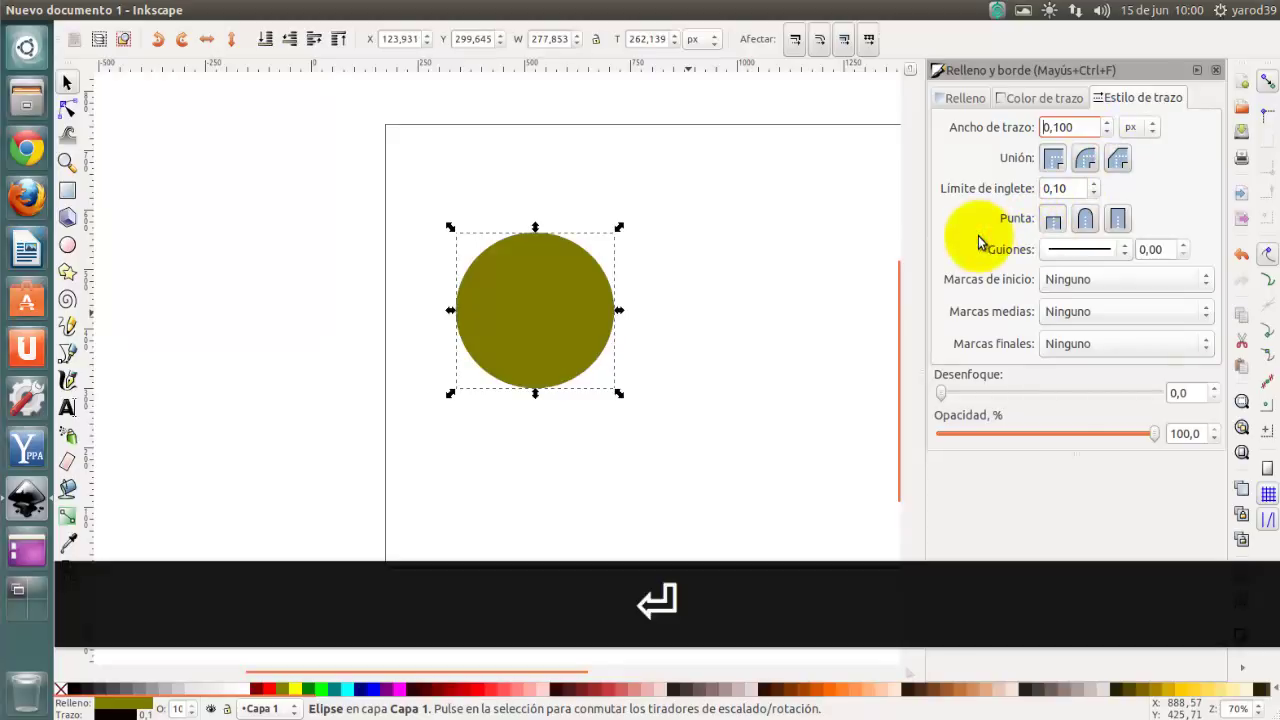
left_click(979, 238)
left_click(560, 347)
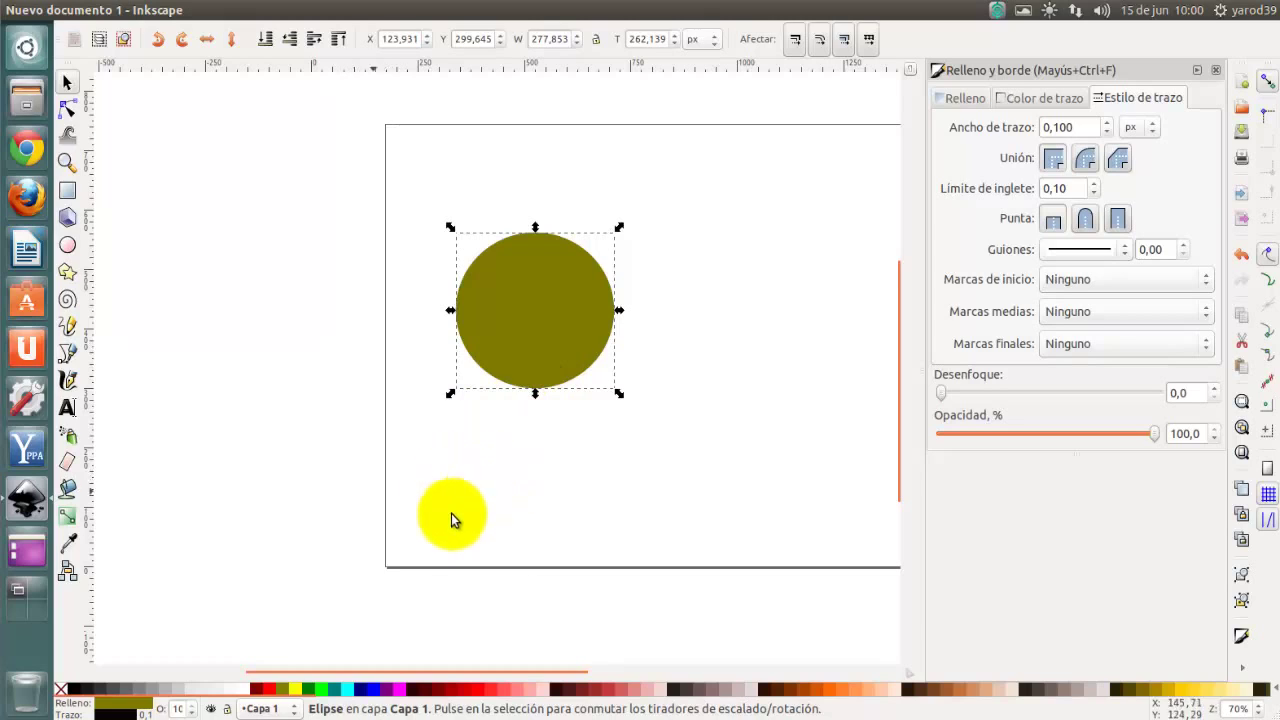
Step: Raise the circle's stroke width to 1 px
left_click(110, 715)
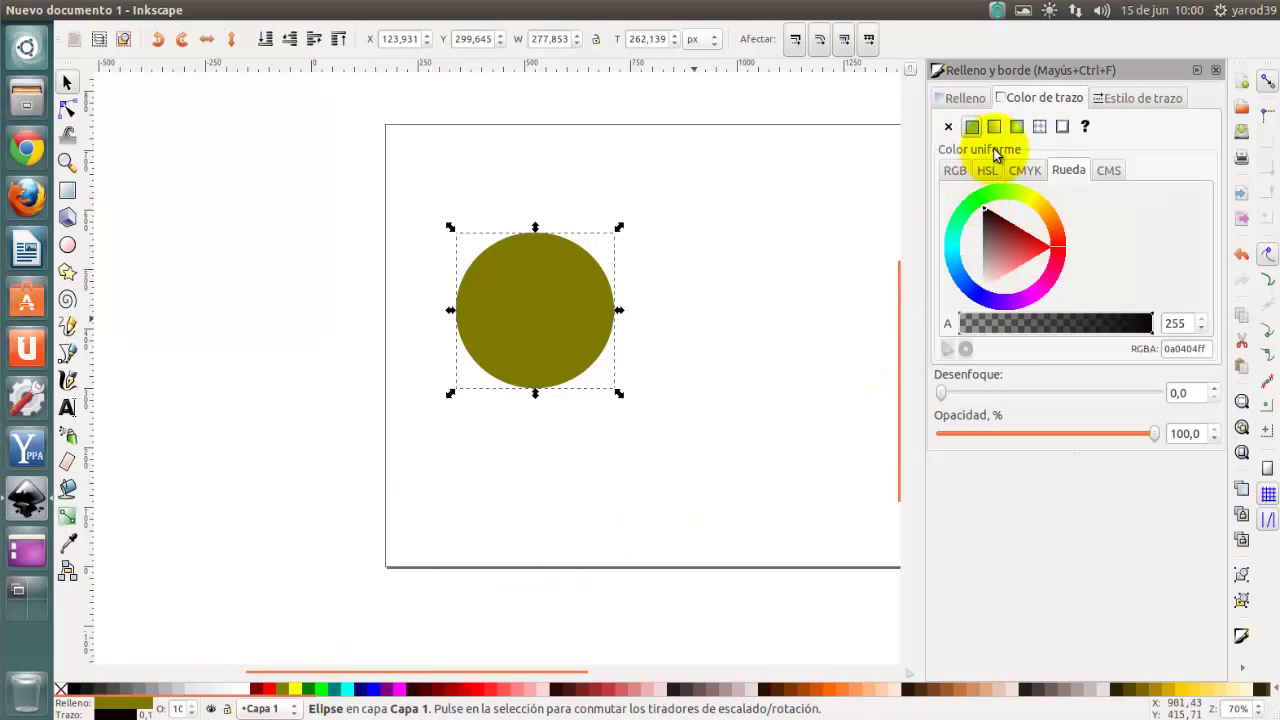
left_click(1135, 98)
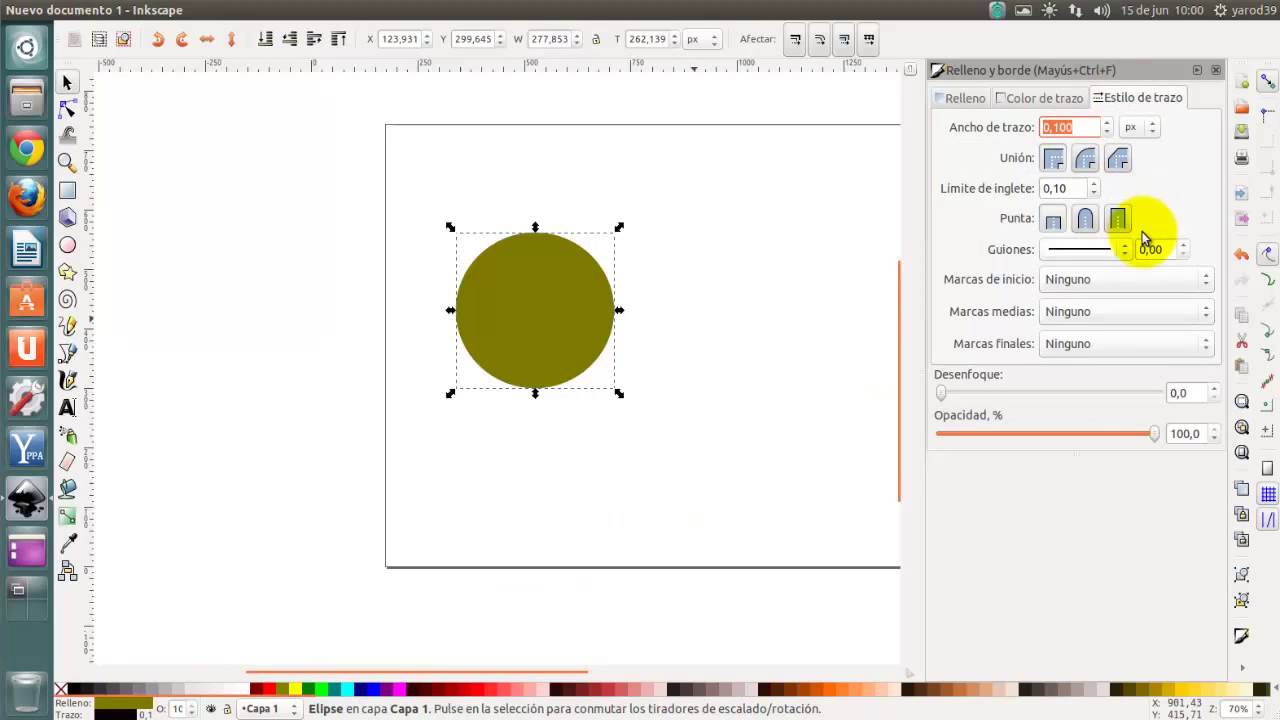
left_click(1108, 123)
left_click(1108, 123)
left_click(1108, 123)
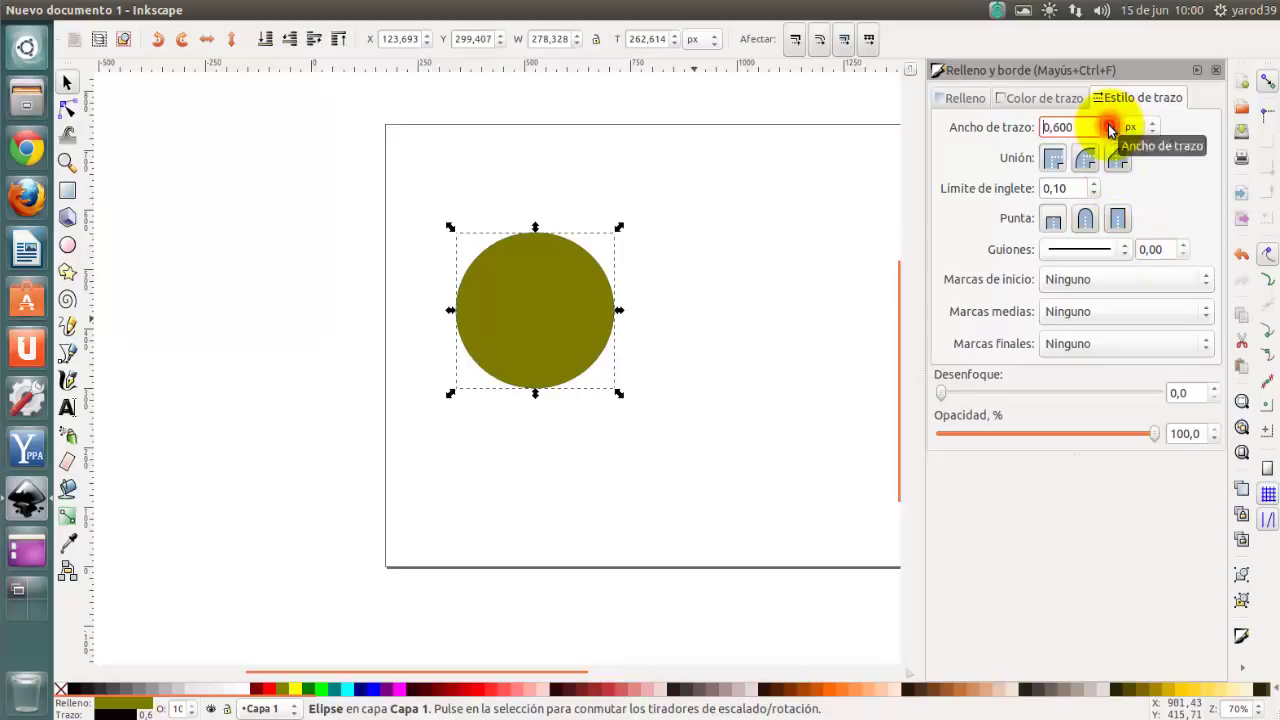
left_click(1108, 123)
left_click(1108, 123)
left_click(1108, 123)
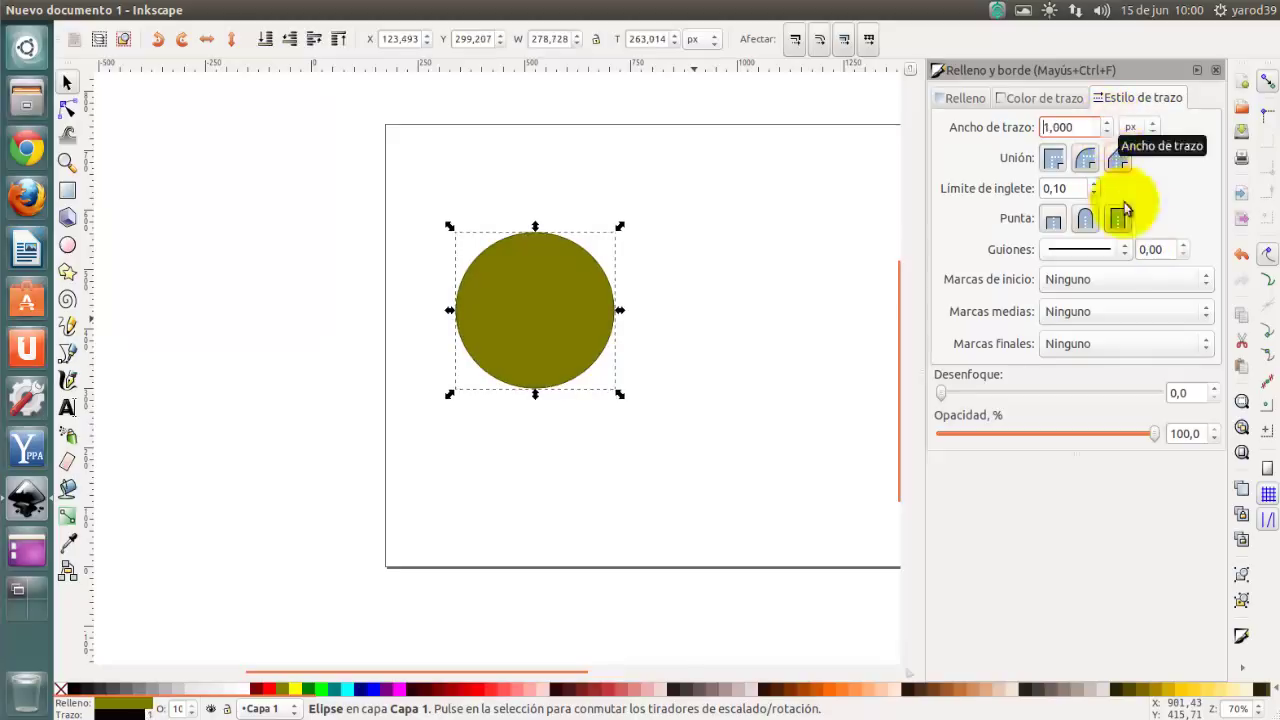
left_click(1170, 218)
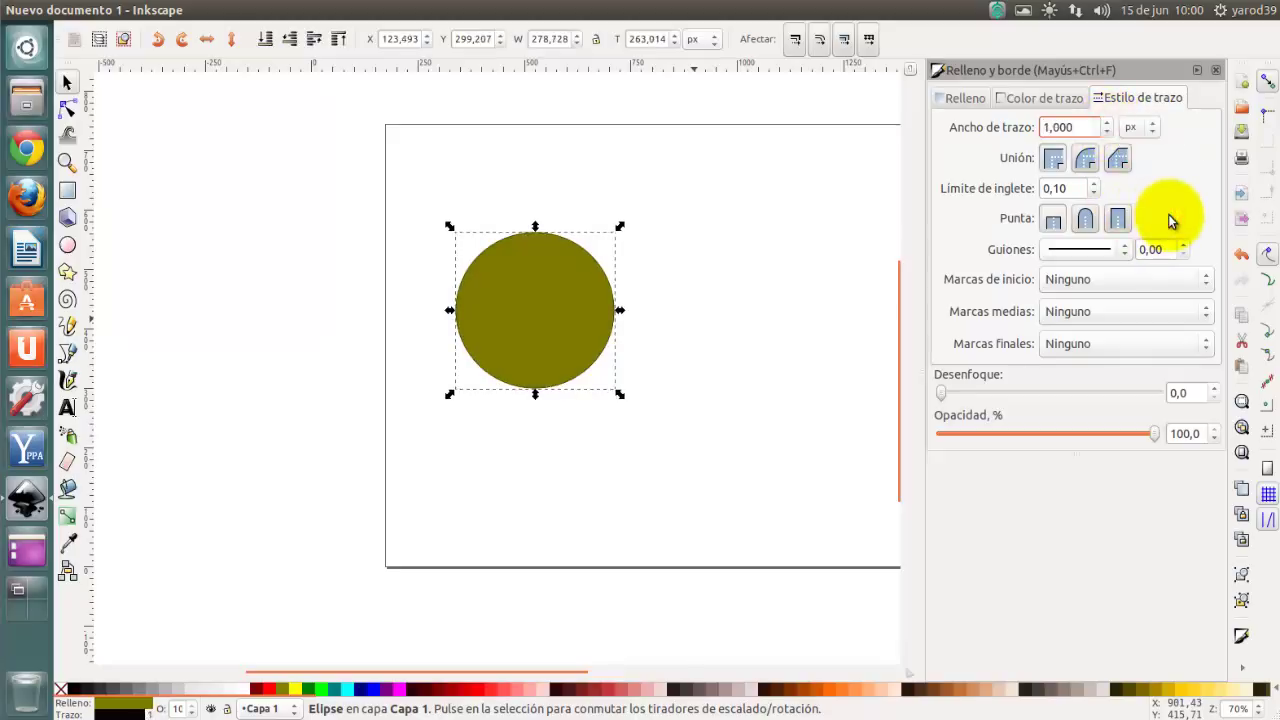
key("Return")
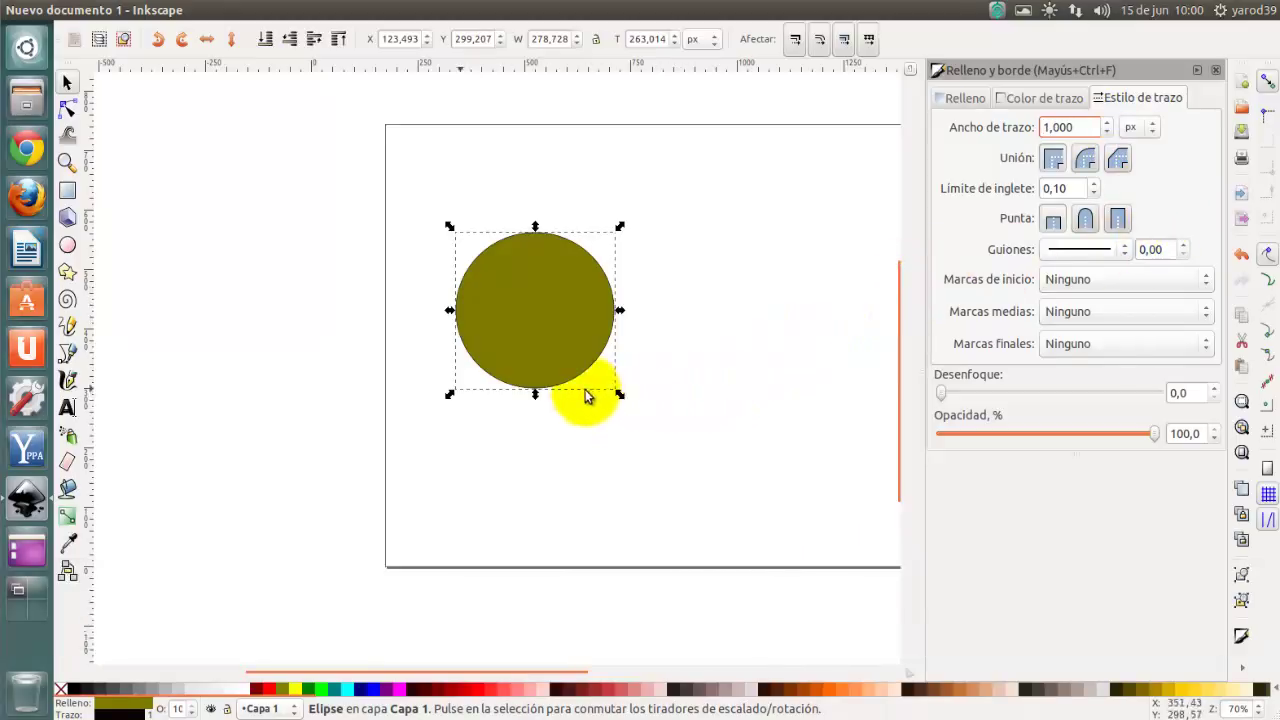
Step: Step the circle's outline width up to 5 px and confirm it
scroll(577, 384, "up", 2)
scroll(577, 388, "down", 2)
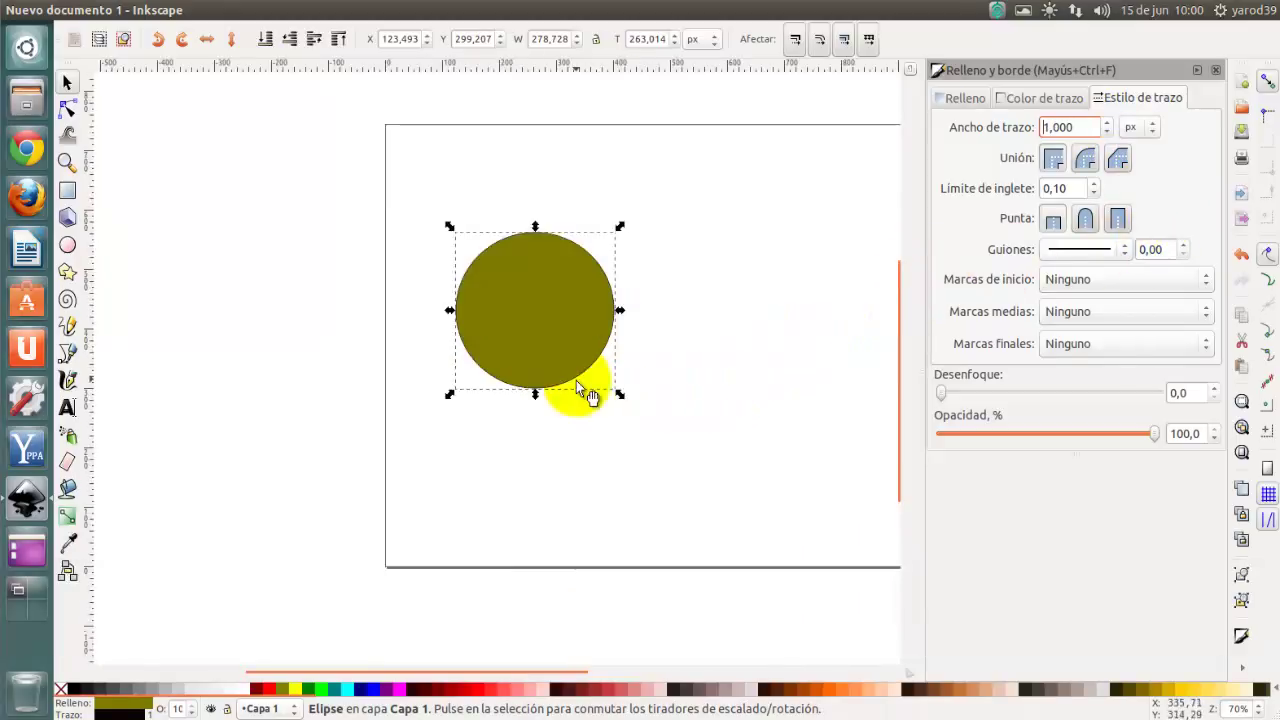
scroll(577, 383, "up", 3, "ctrl")
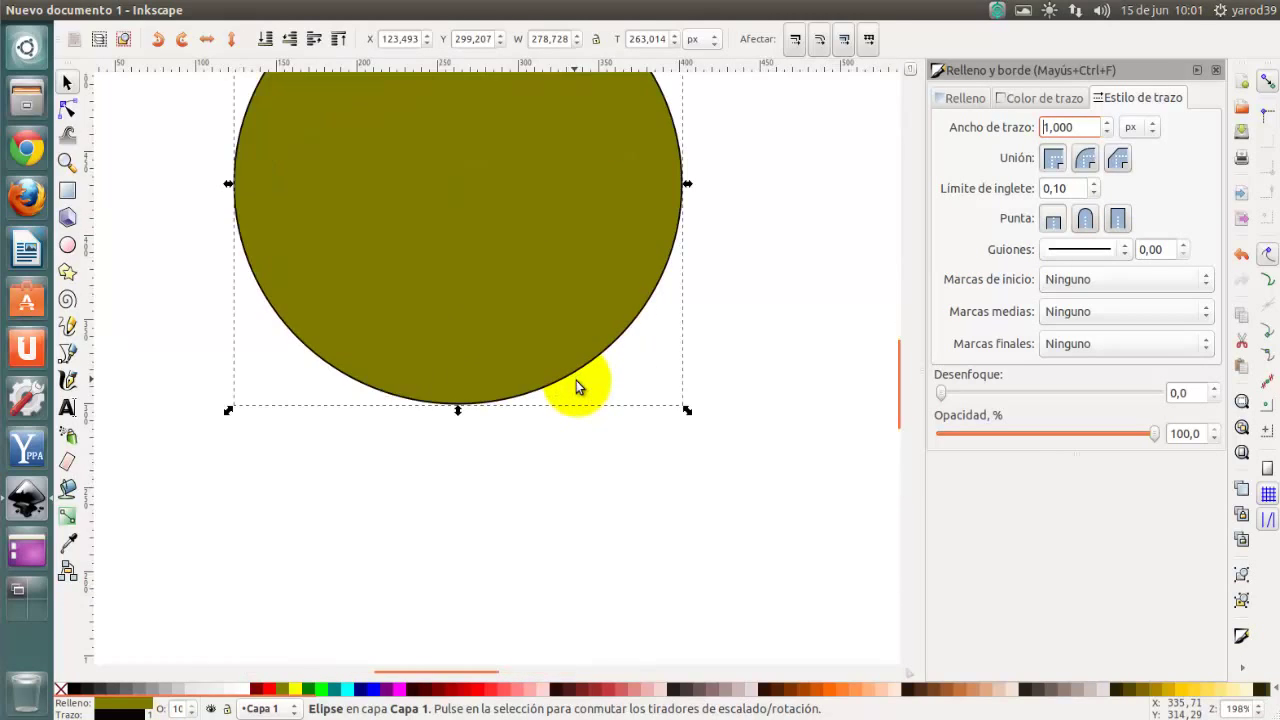
scroll(577, 383, "up", 3, "ctrl")
scroll(576, 385, "down", 3, "ctrl")
scroll(576, 385, "down", 2, "ctrl")
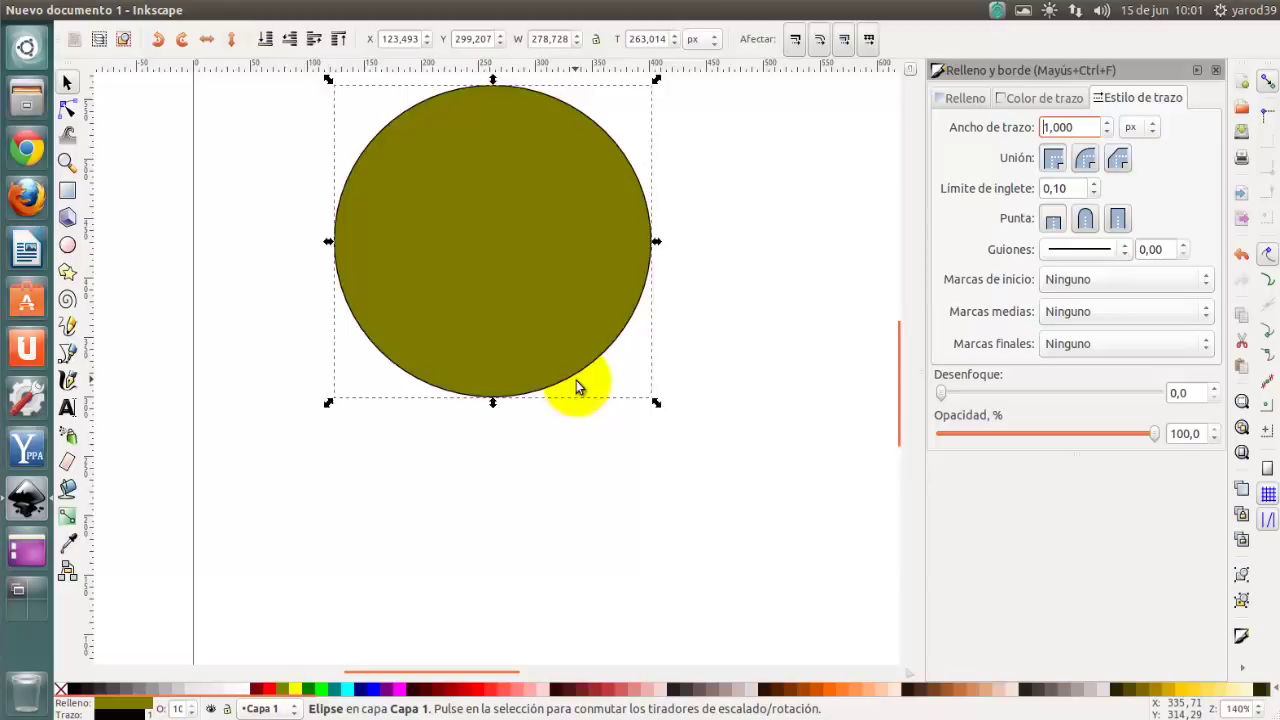
scroll(576, 381, "down", 1, "ctrl")
scroll(576, 381, "down", 1, "ctrl")
scroll(576, 381, "up", 1, "ctrl")
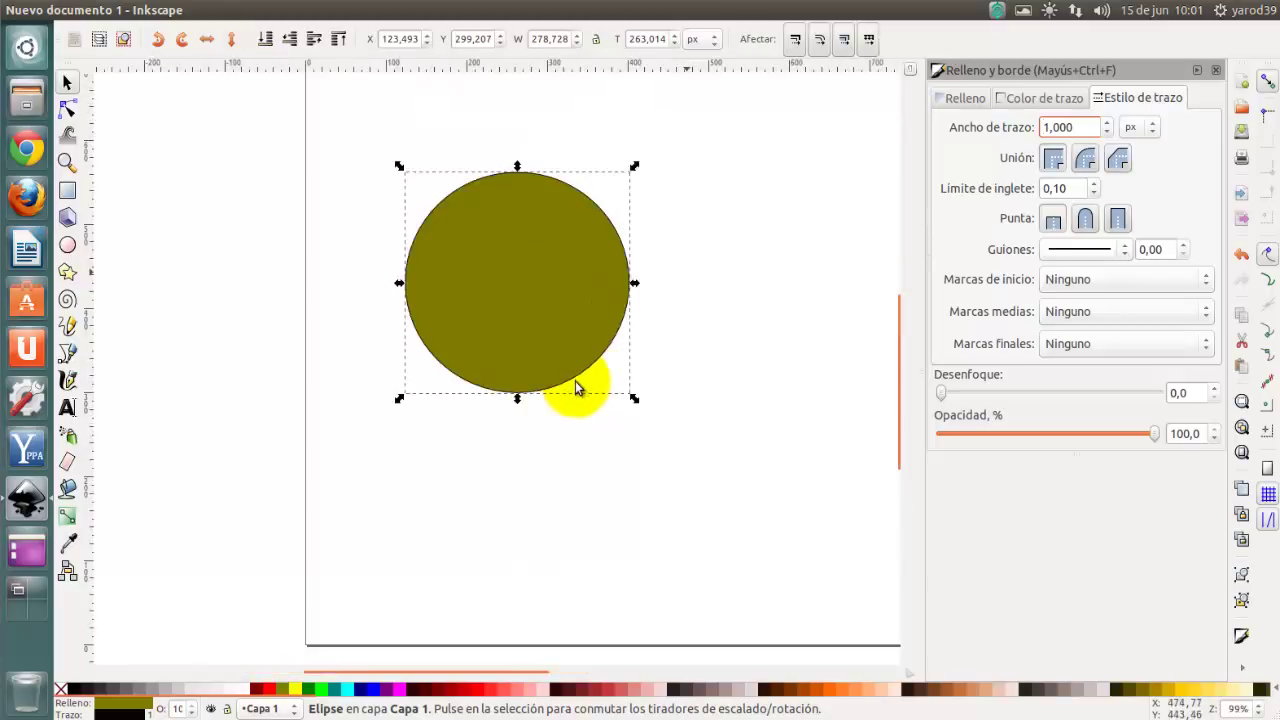
left_click(1107, 122)
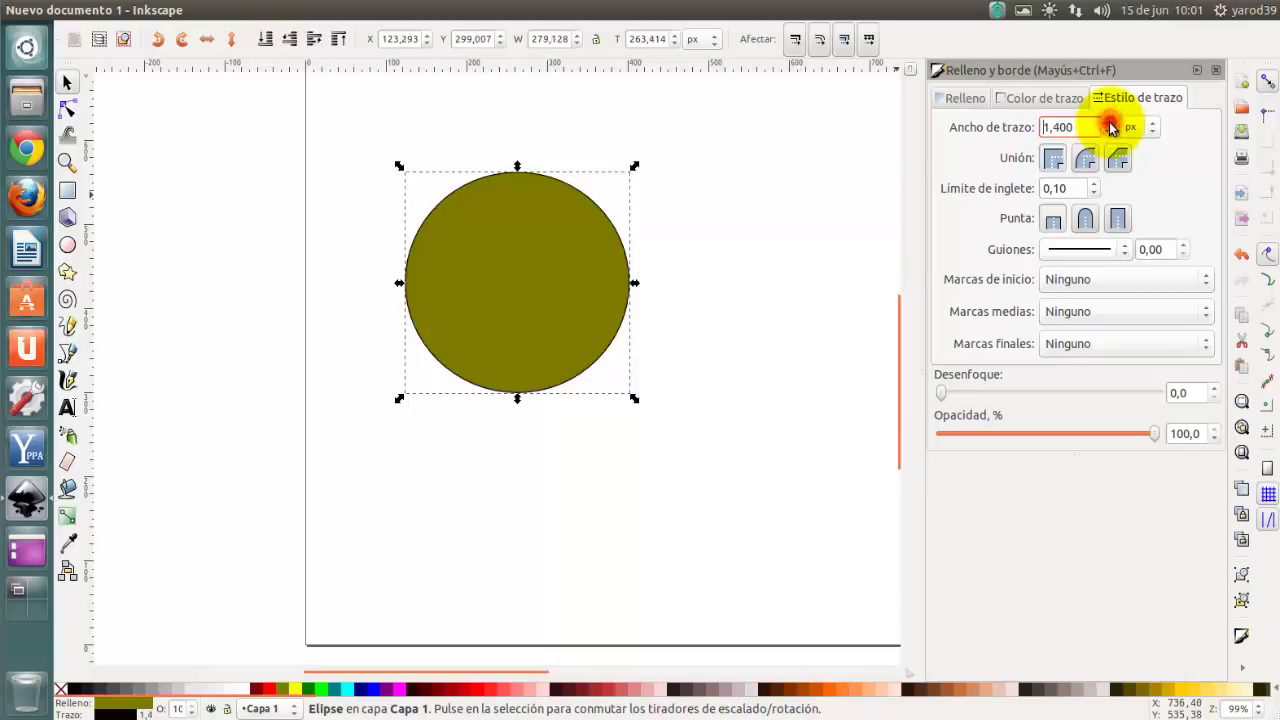
left_click(1109, 122)
left_click(1110, 124)
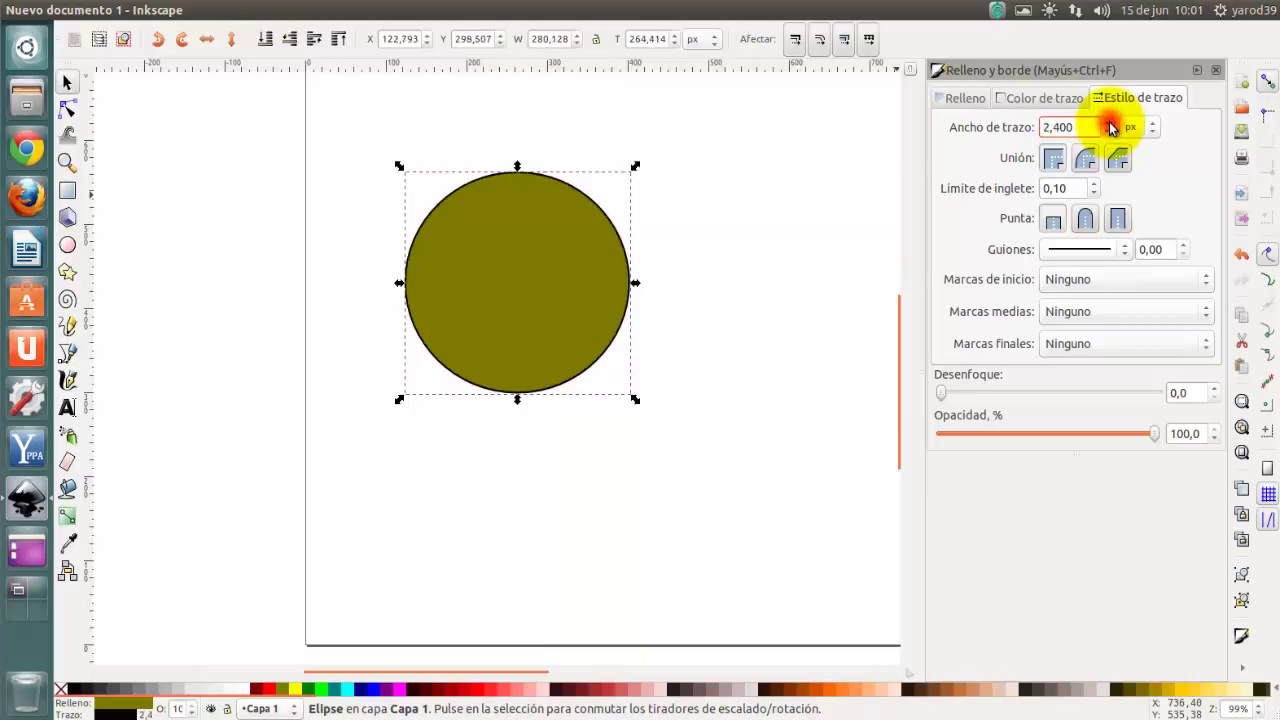
left_click(1110, 124)
left_click(1110, 124)
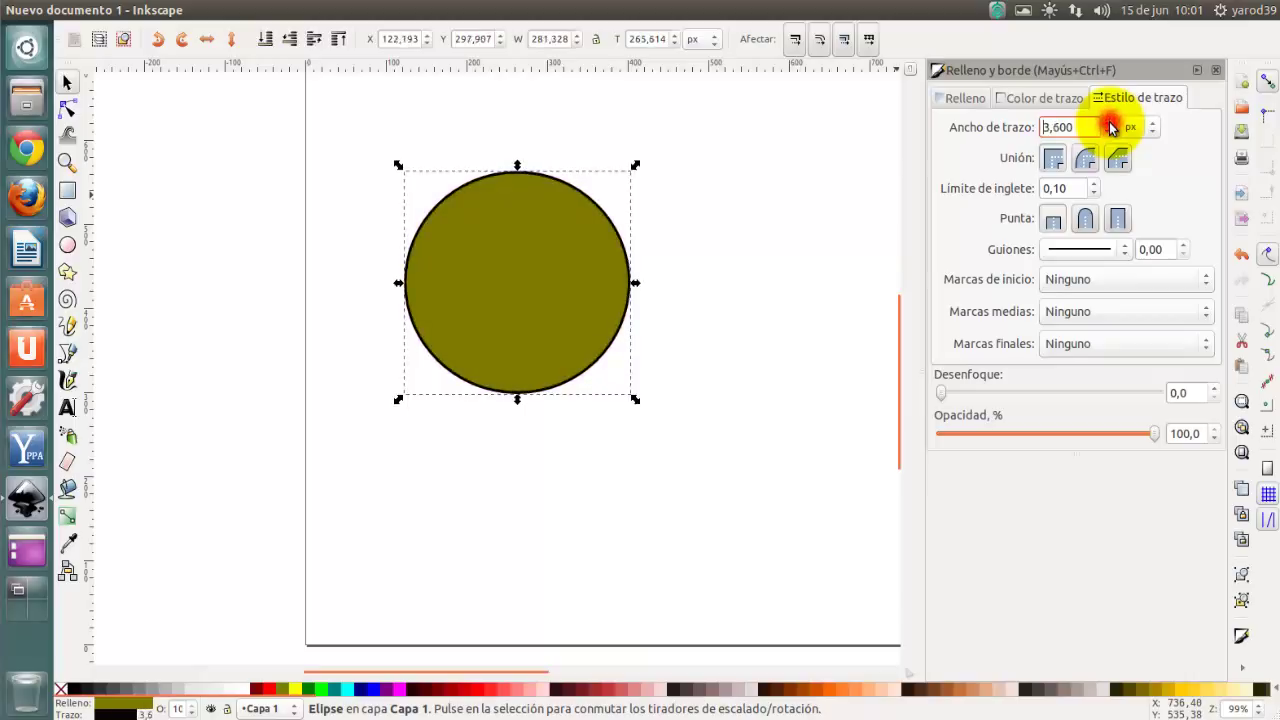
left_click(1110, 124)
left_click(1110, 124)
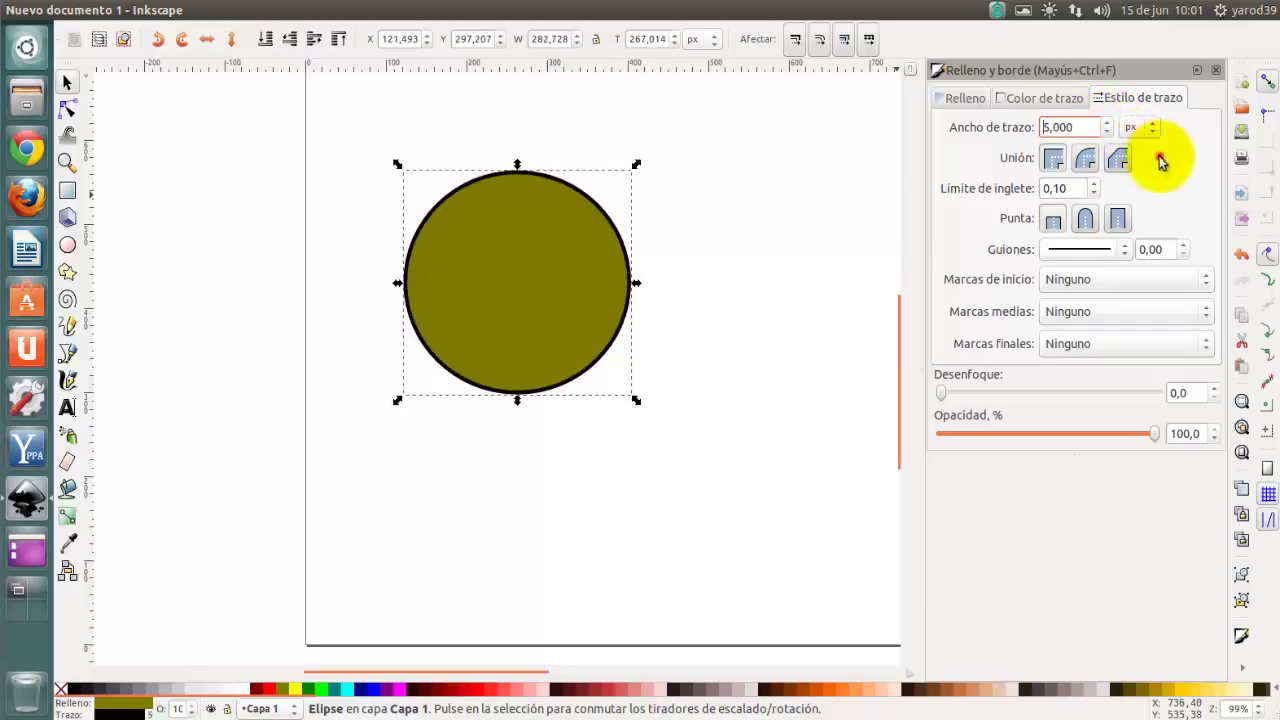
key("Return")
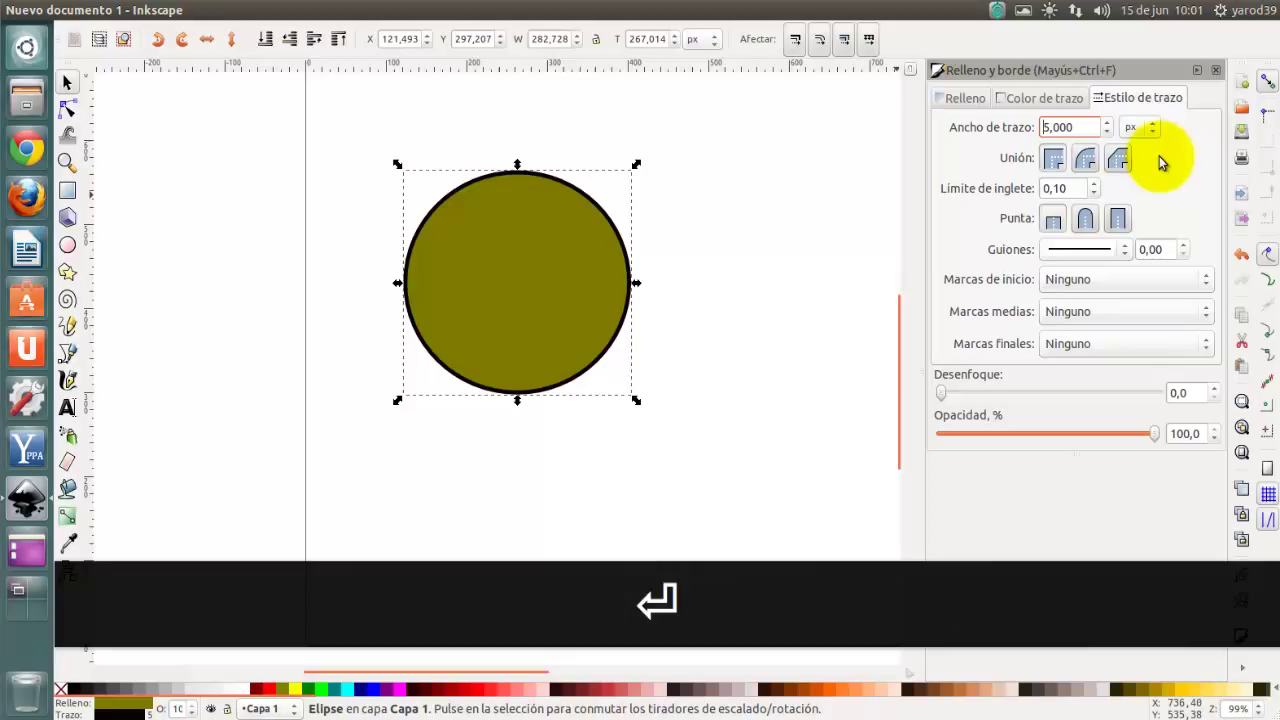
Step: Browse the Fill, Stroke paint and Stroke style tabs, ending on the circle's fill
left_click(962, 100)
left_click(1025, 100)
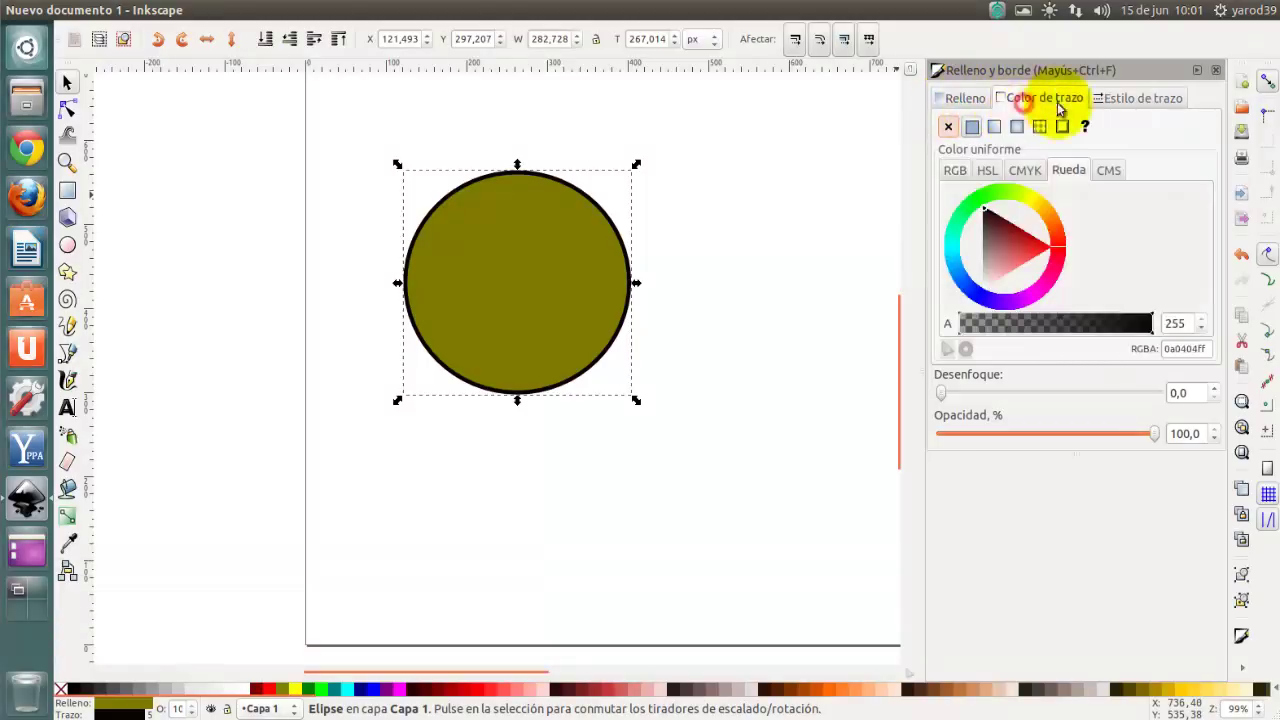
left_click(1128, 100)
left_click(962, 100)
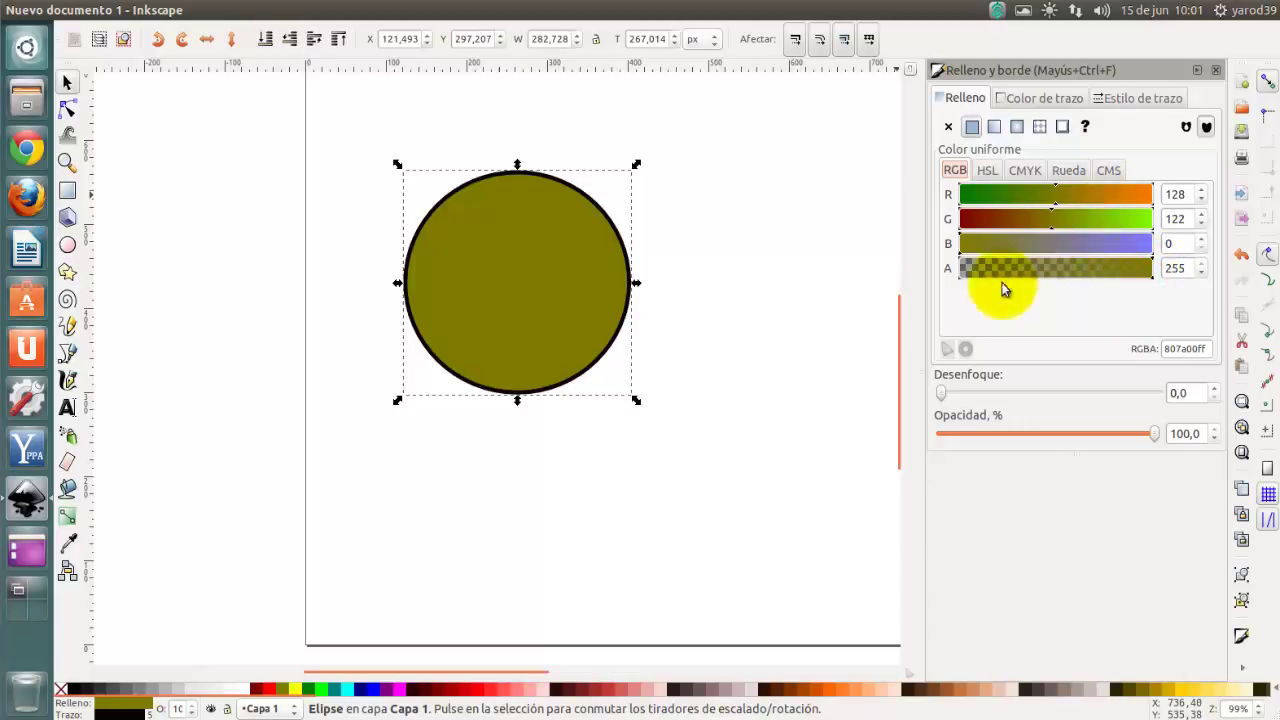
Step: Experiment with the fill's alpha and blue sliders, briefly tinting it pale lavender
left_click(1155, 278)
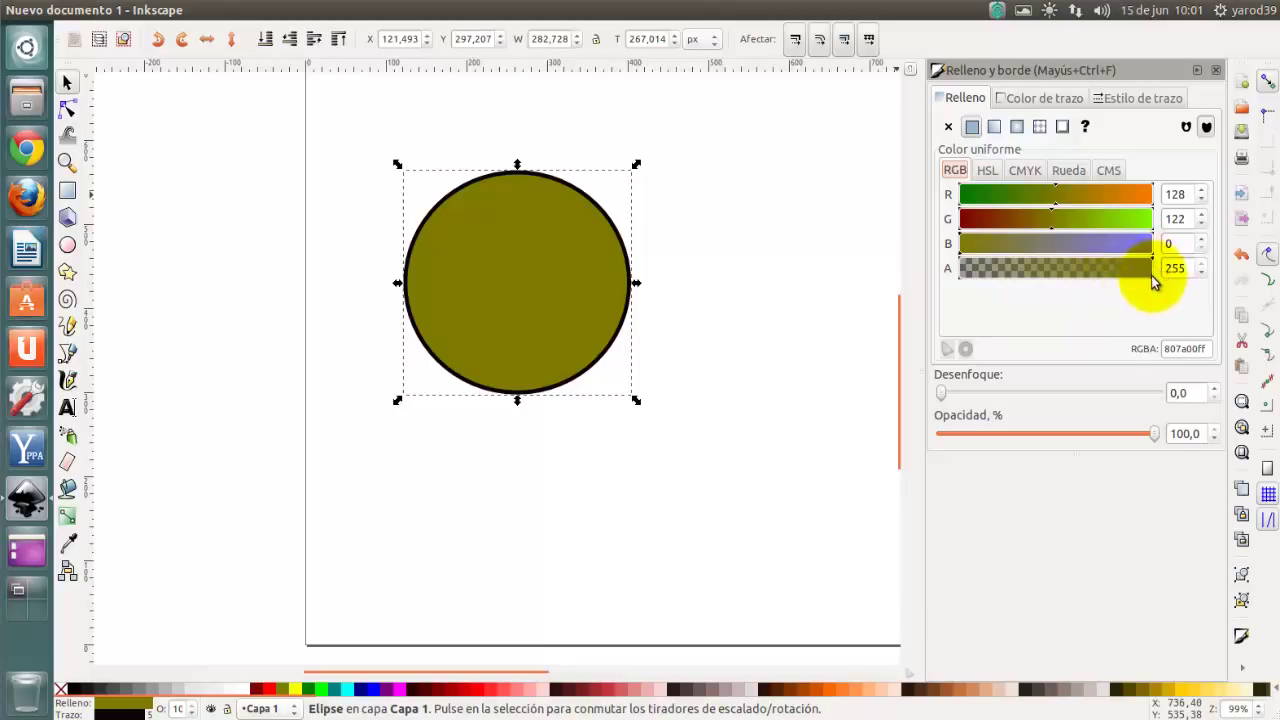
mouse_move(1153, 281)
left_mouse_down()
mouse_move(934, 289)
mouse_move(1189, 293)
left_mouse_up()
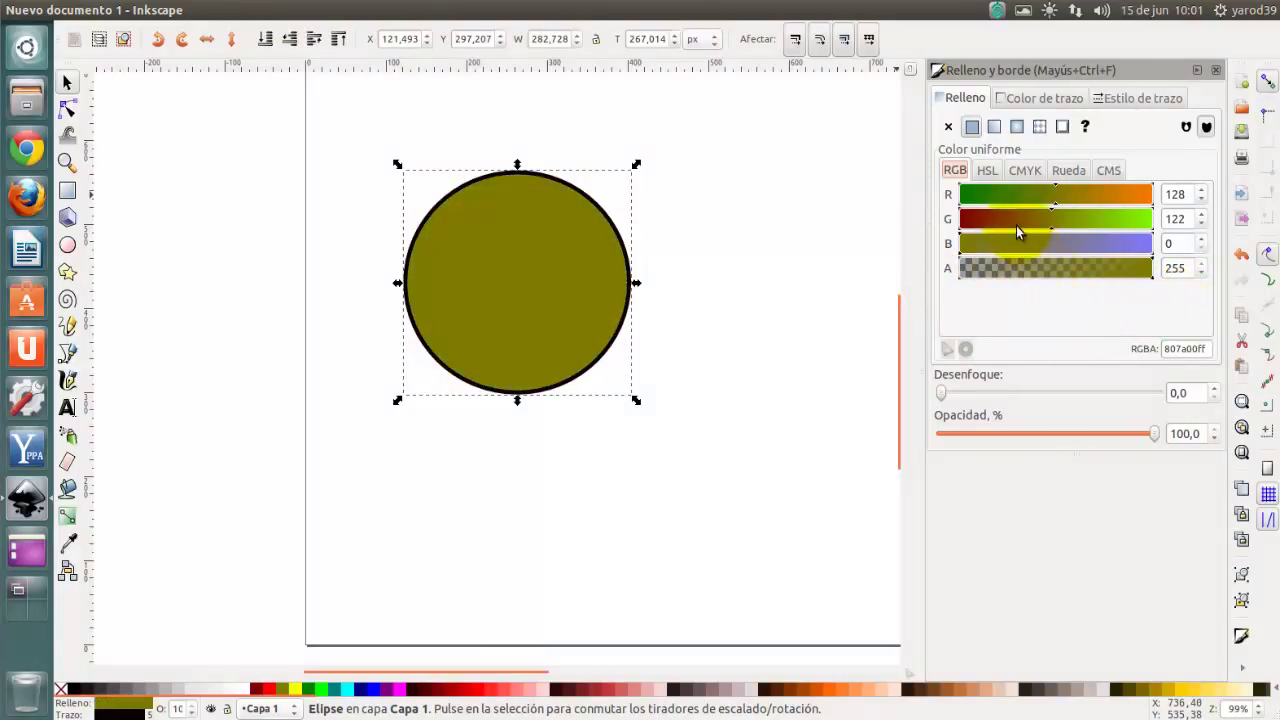
left_click(959, 254)
mouse_move(959, 255)
left_mouse_down()
mouse_move(1090, 258)
mouse_move(957, 256)
left_mouse_up()
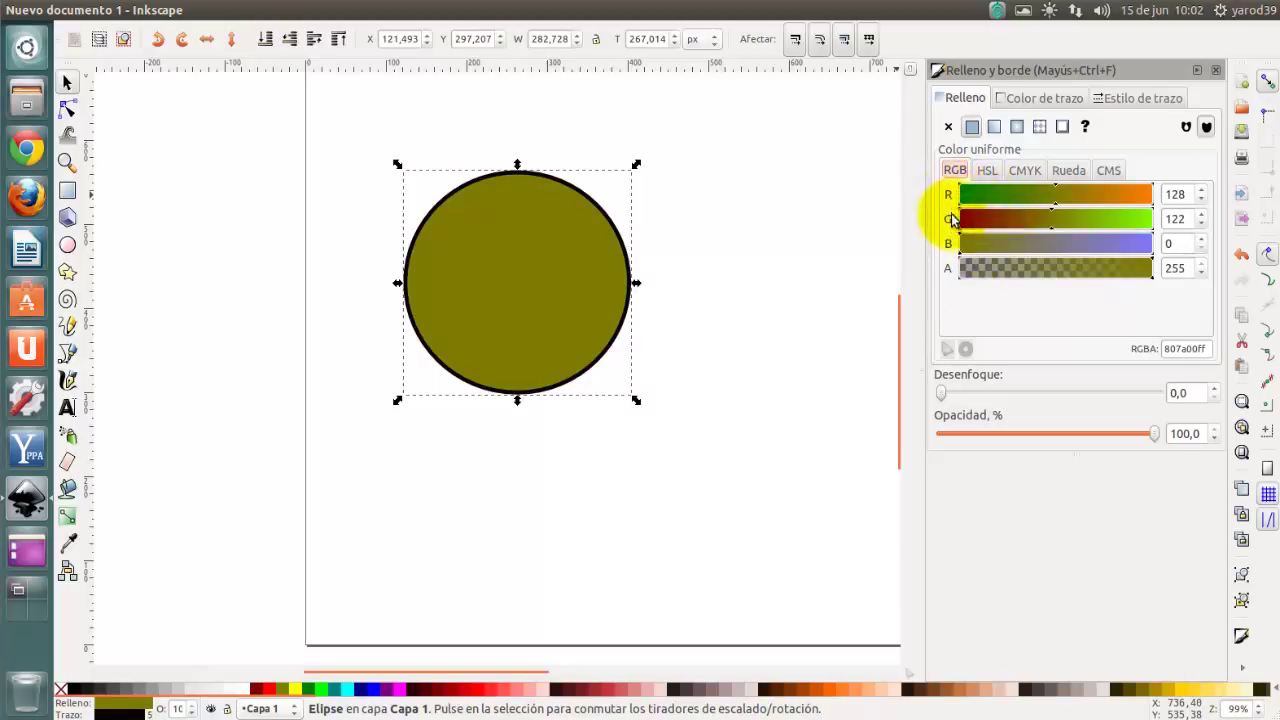
Step: Try the HSL and CMYK views, then pick crimson (e12455ff) for the fill on the colour wheel
left_click(985, 172)
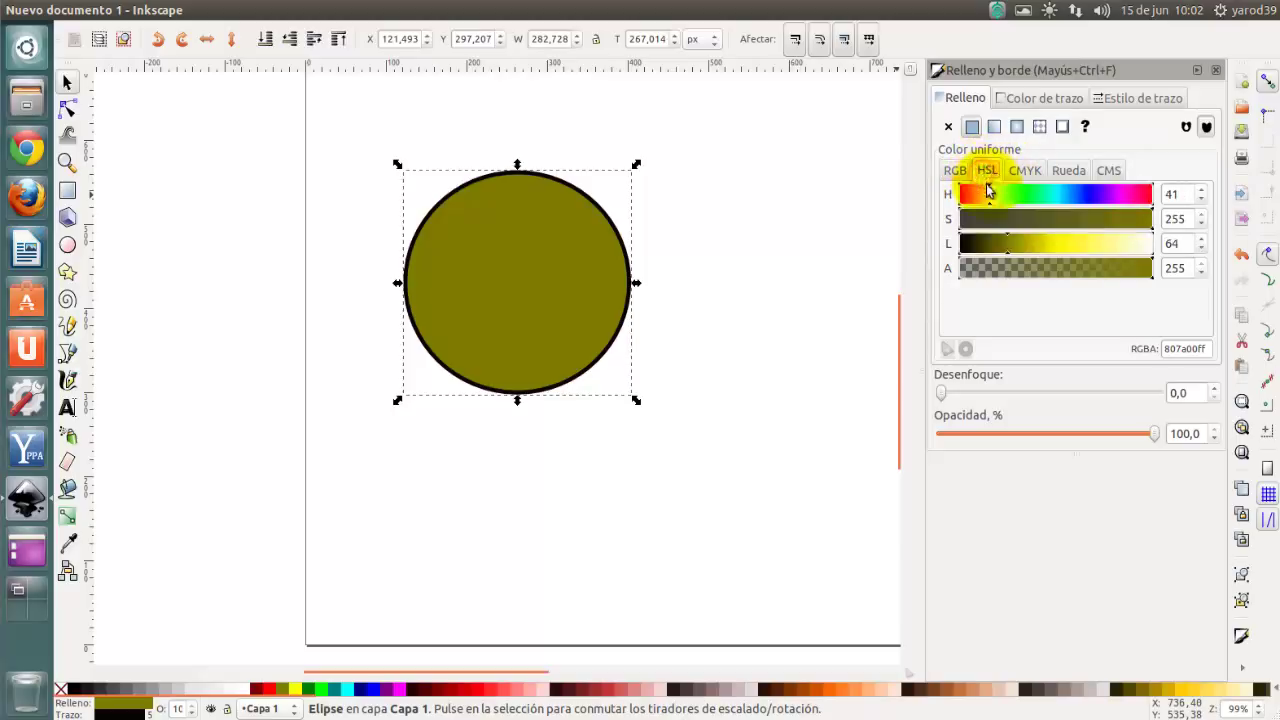
mouse_move(987, 192)
left_mouse_down()
mouse_move(1033, 208)
mouse_move(1002, 218)
left_mouse_up()
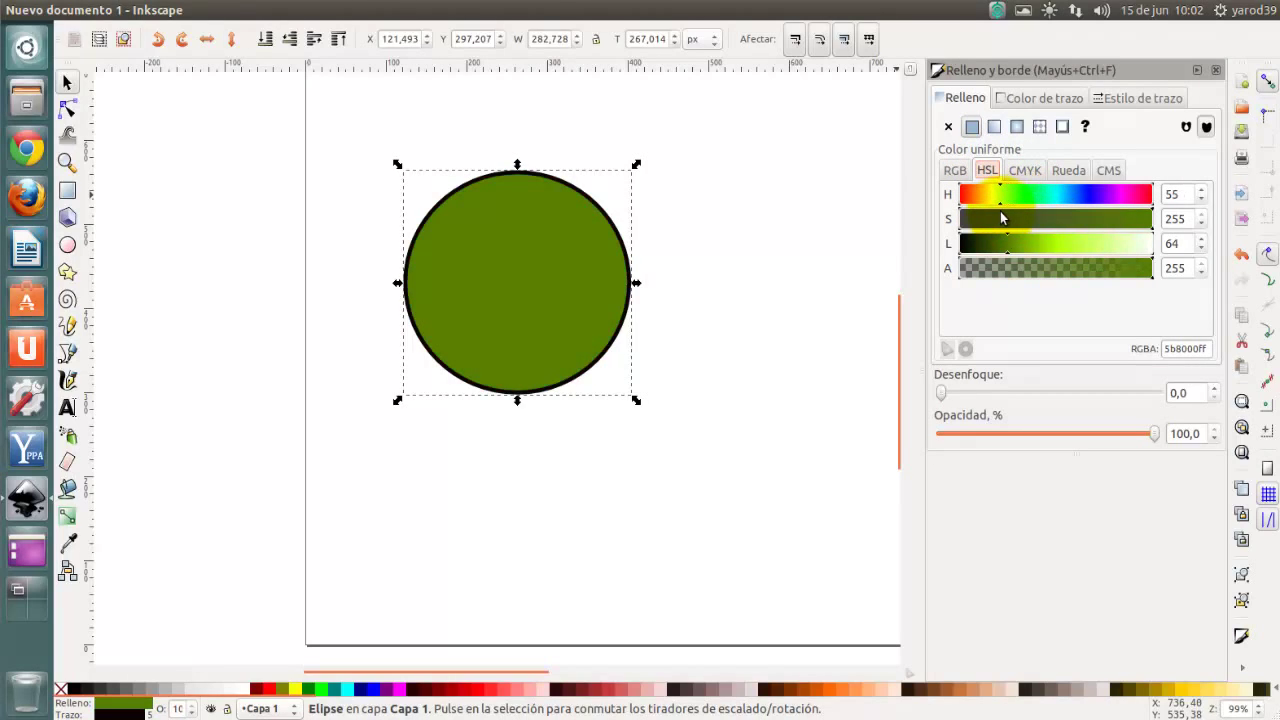
left_click(1030, 171)
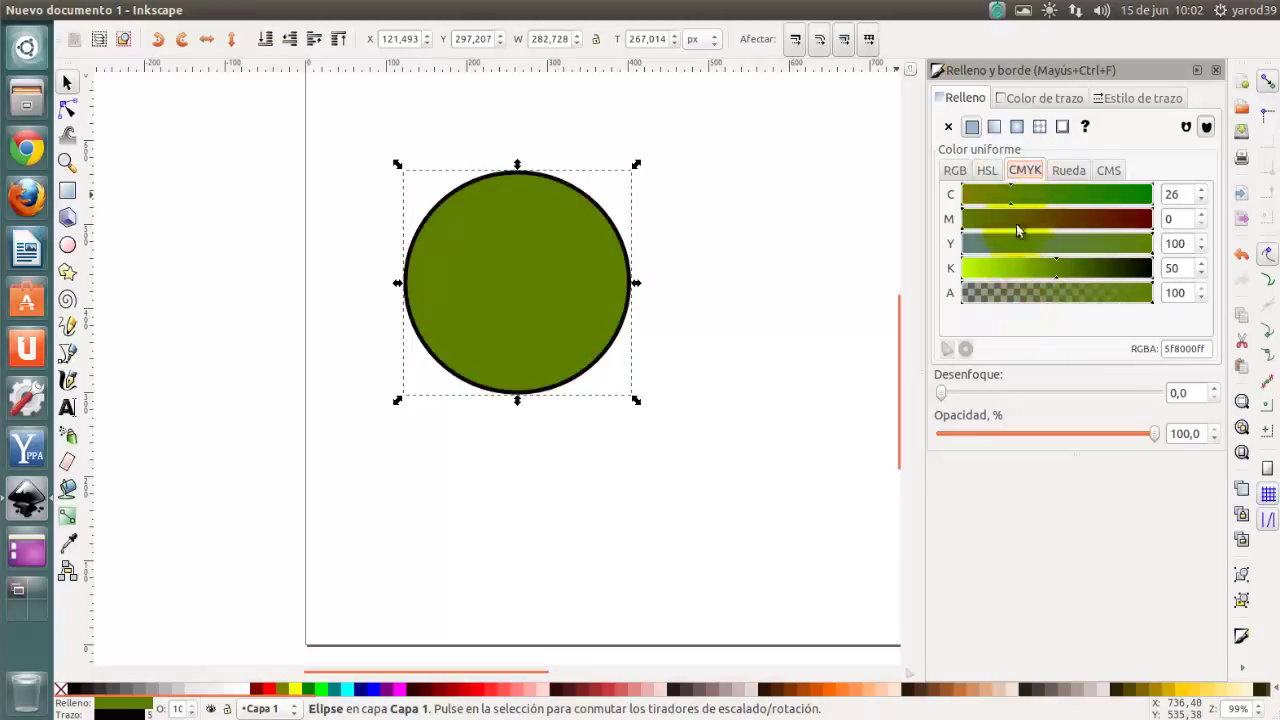
left_click(1070, 171)
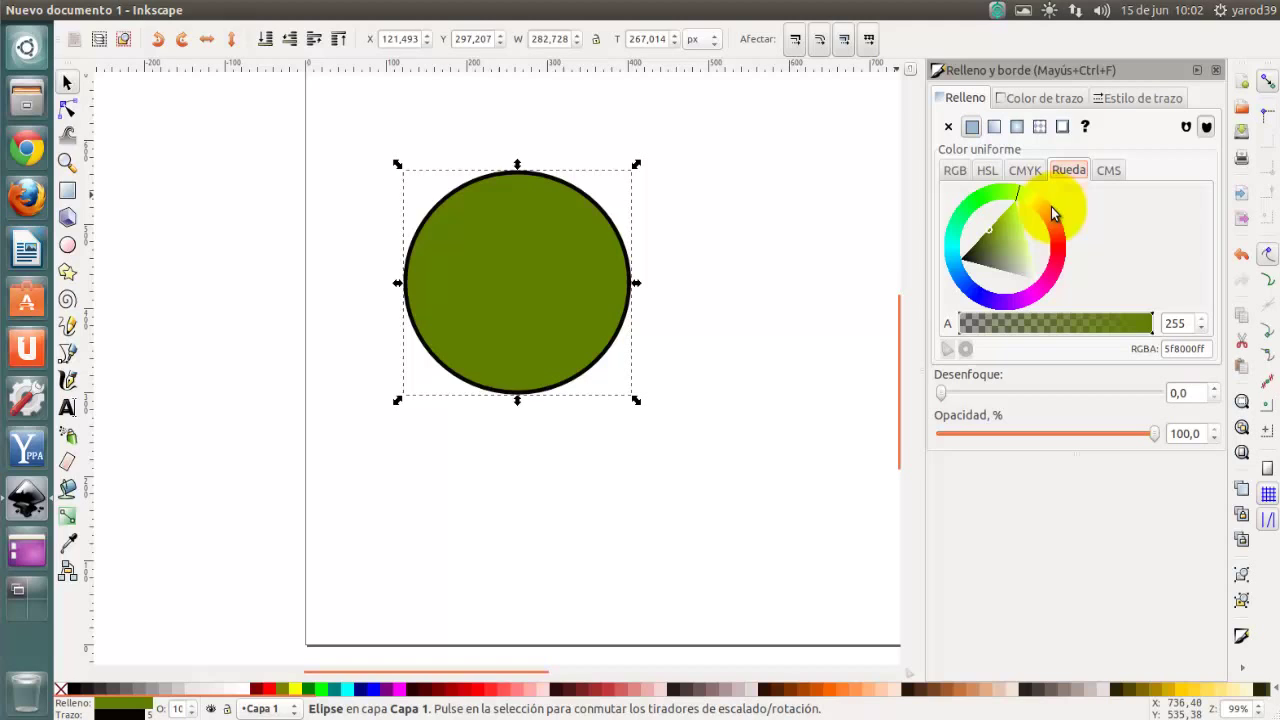
mouse_move(1019, 196)
left_mouse_down()
mouse_move(1063, 283)
mouse_move(1017, 309)
mouse_move(963, 276)
mouse_move(945, 245)
mouse_move(972, 192)
mouse_move(1057, 214)
mouse_move(1068, 262)
mouse_move(1020, 232)
mouse_move(1002, 268)
mouse_move(1004, 230)
mouse_move(1034, 256)
left_mouse_up()
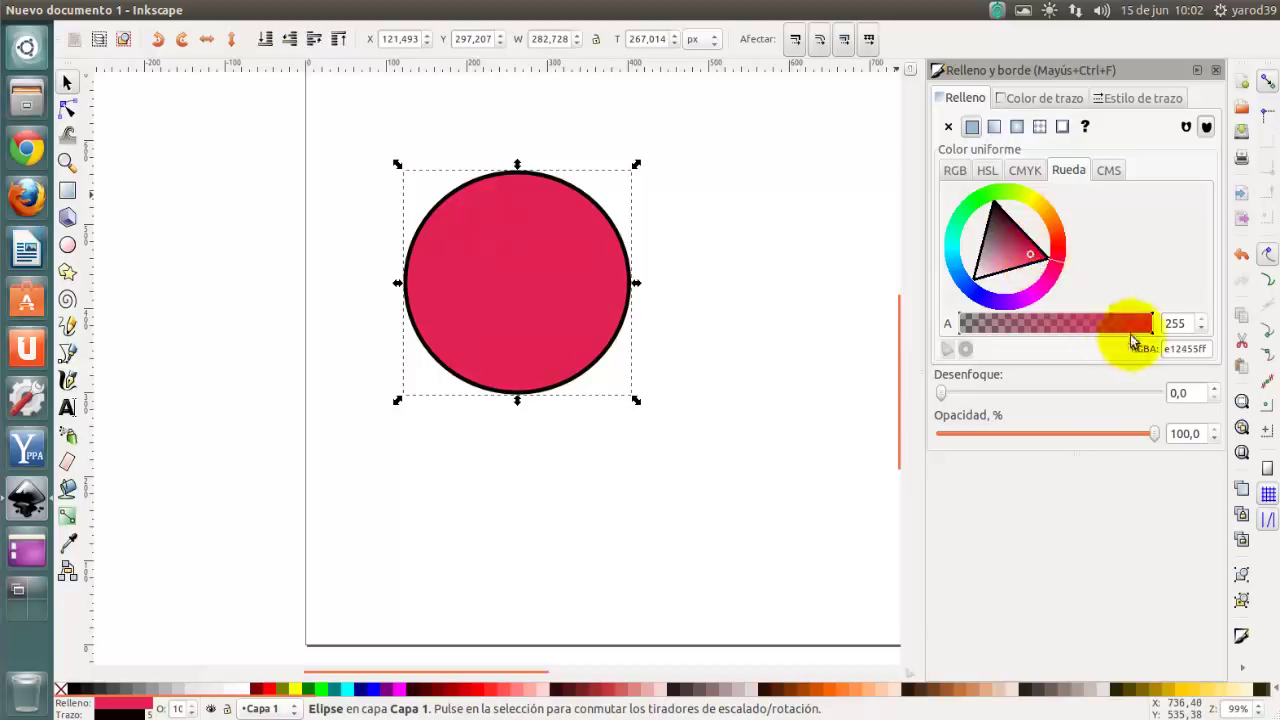
double_click(1181, 349)
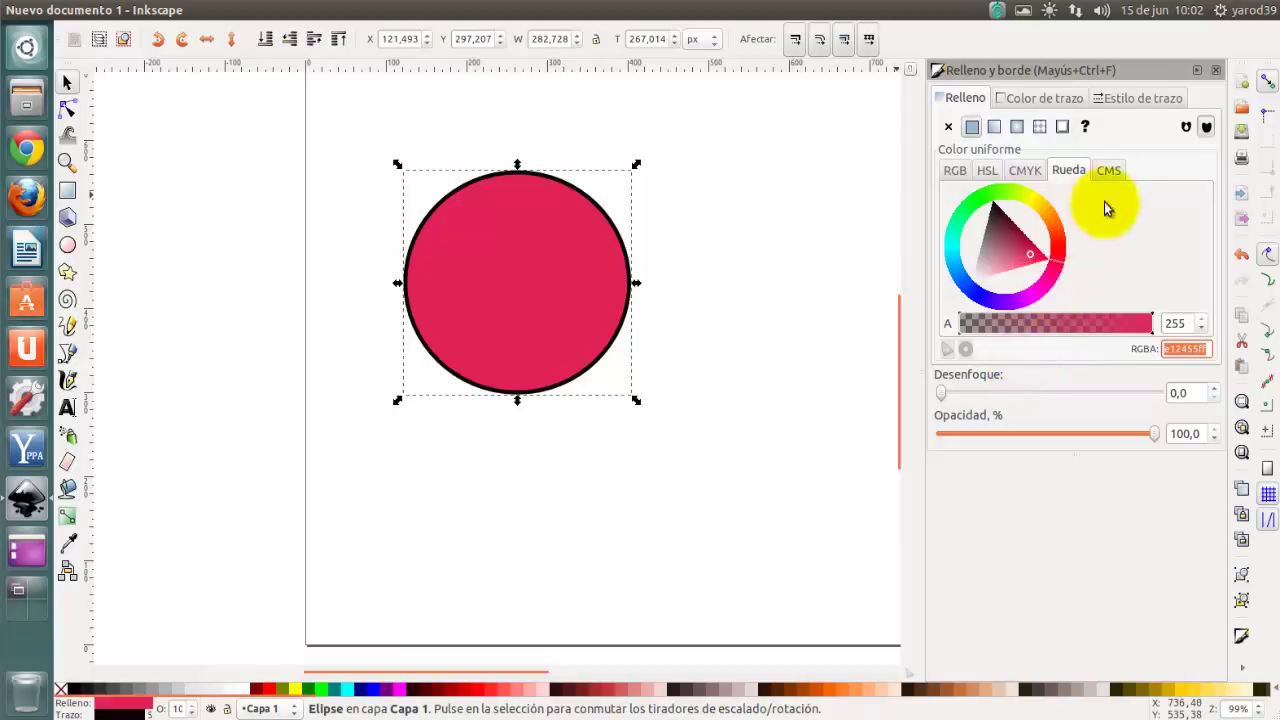
left_click(1111, 172)
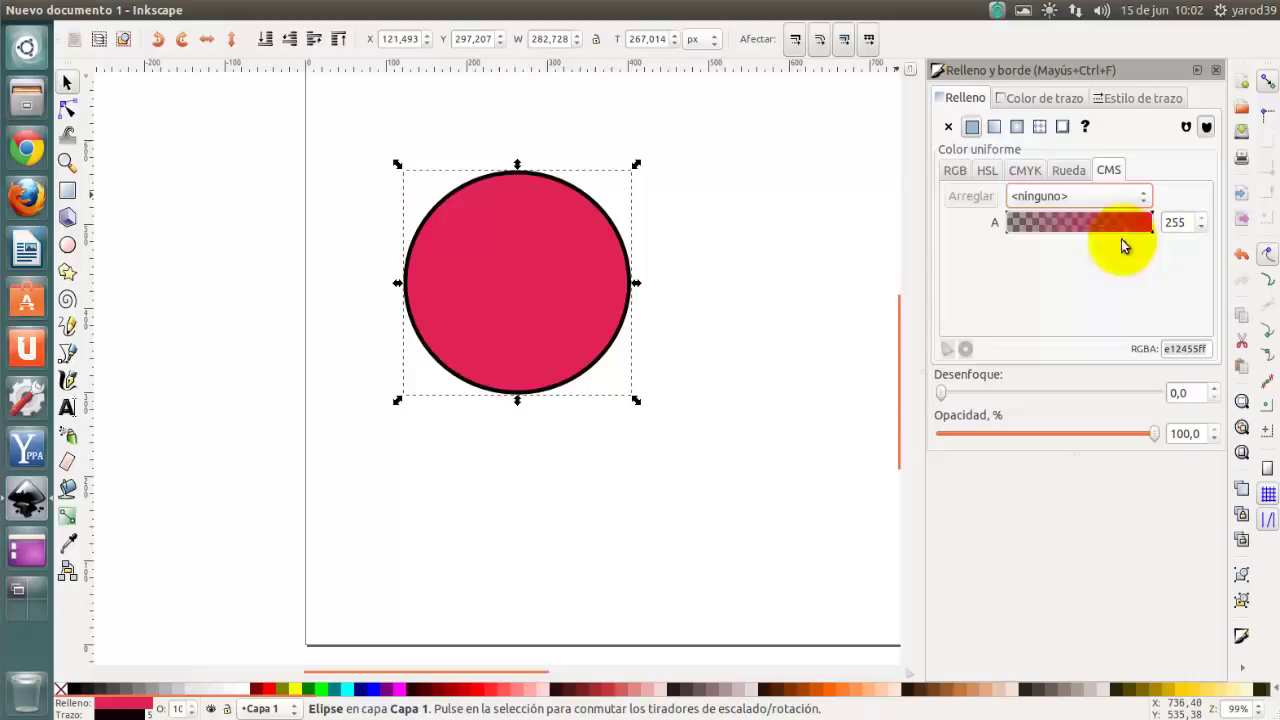
left_click(1067, 175)
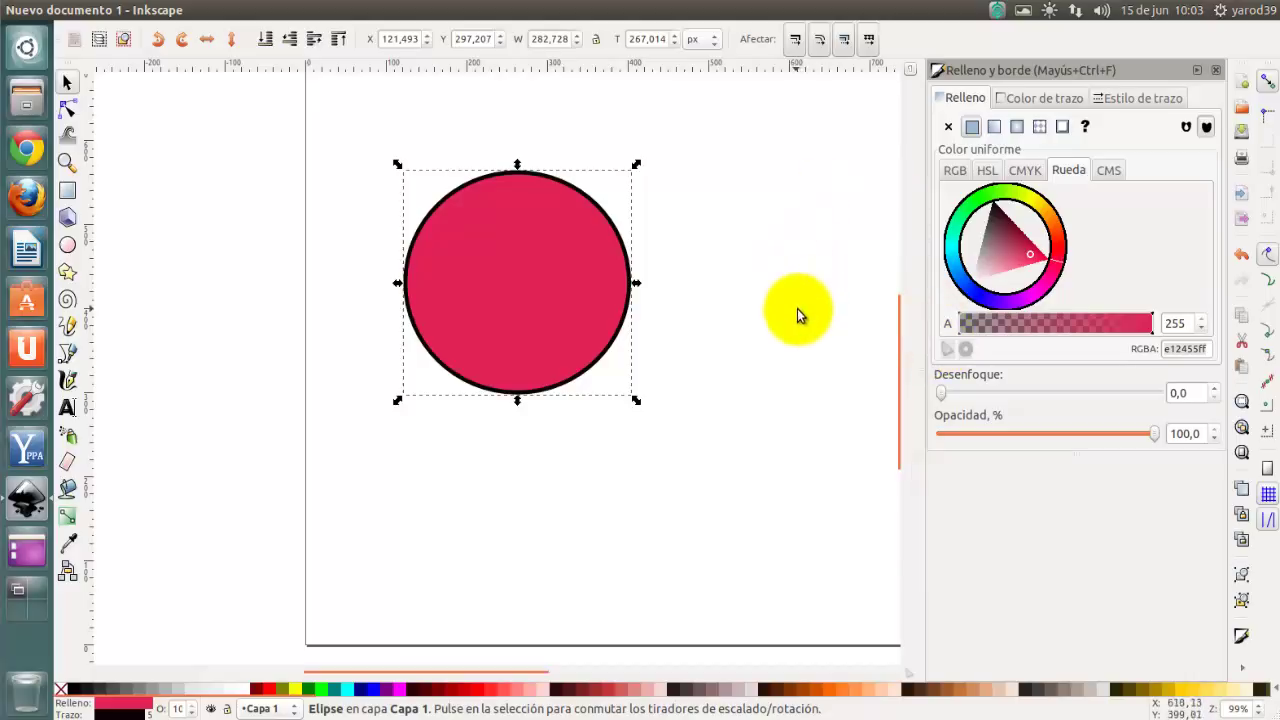
scroll(797, 315, "up", 1)
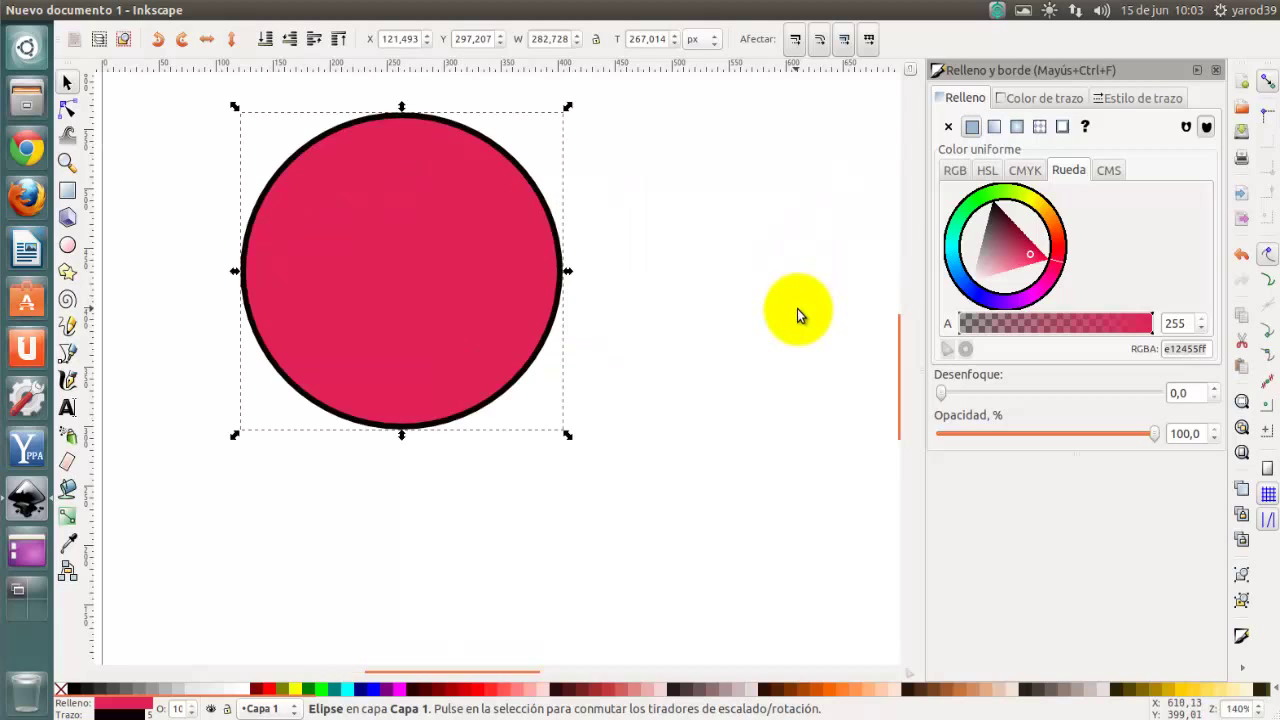
scroll(797, 315, "down", 2)
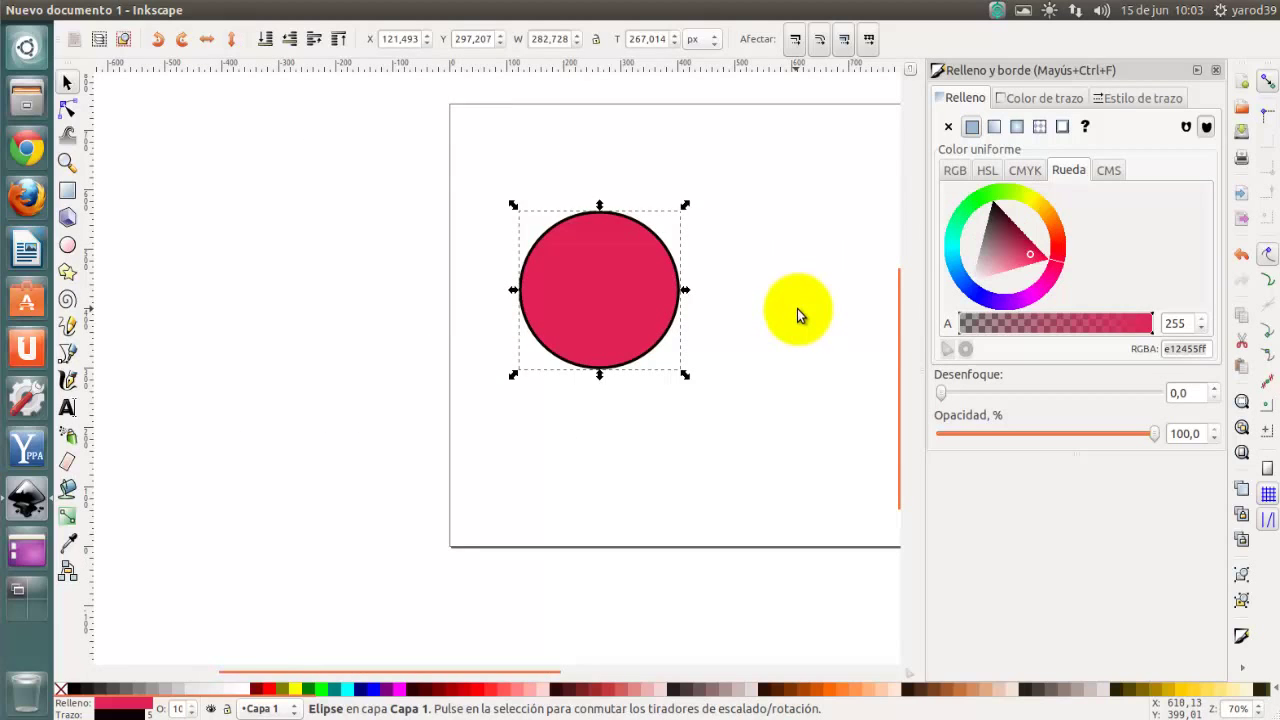
left_click_drag(797, 315, 521, 336)
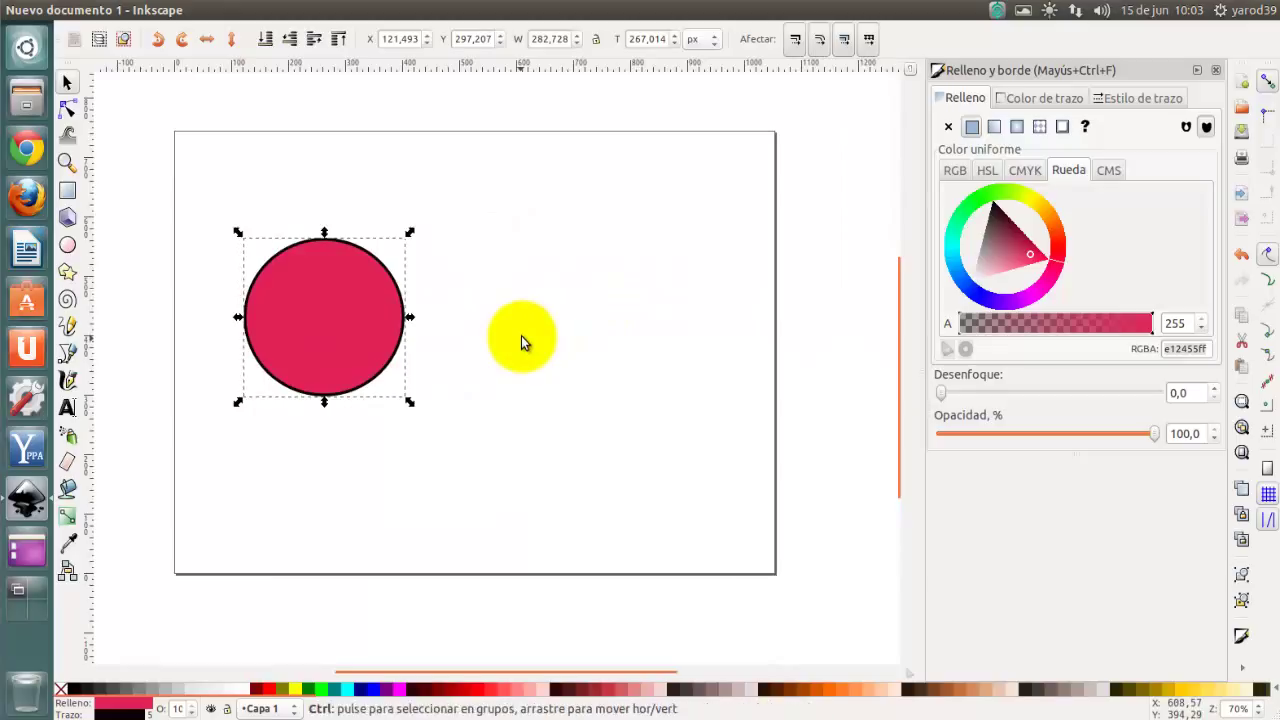
scroll(521, 336, "up", 1)
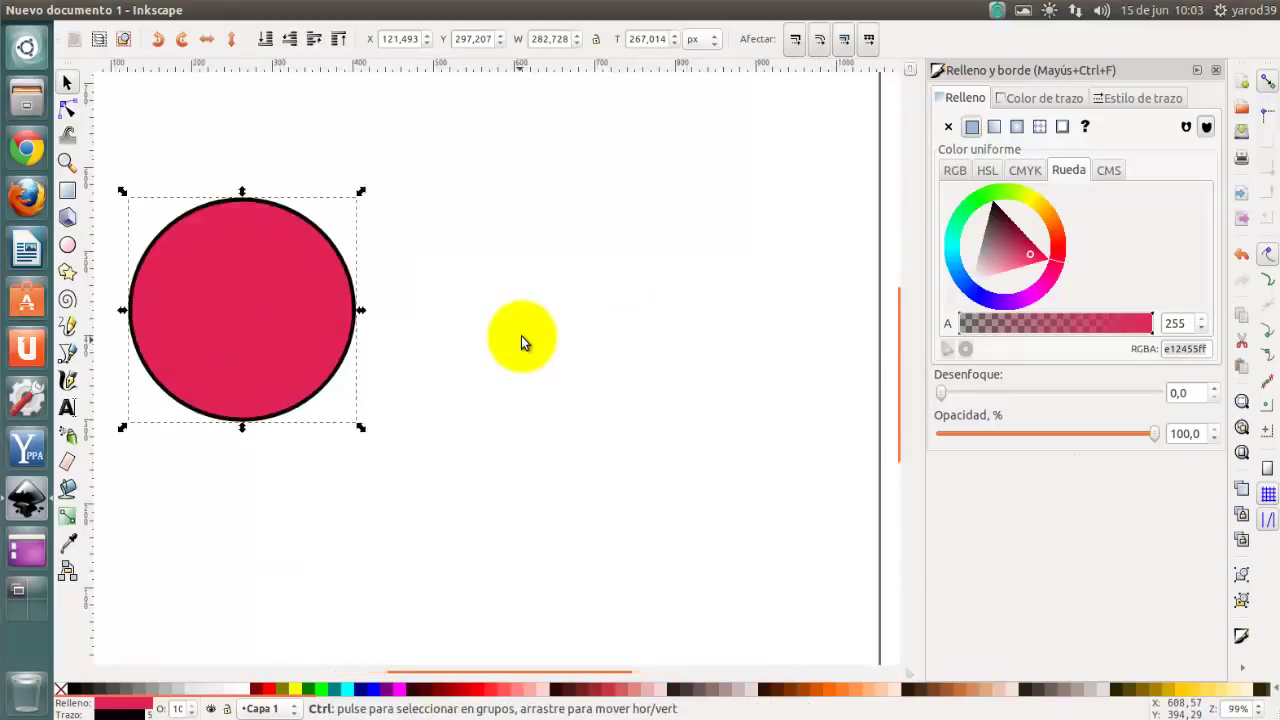
scroll(521, 336, "down", 1)
scroll(521, 336, "down", 1)
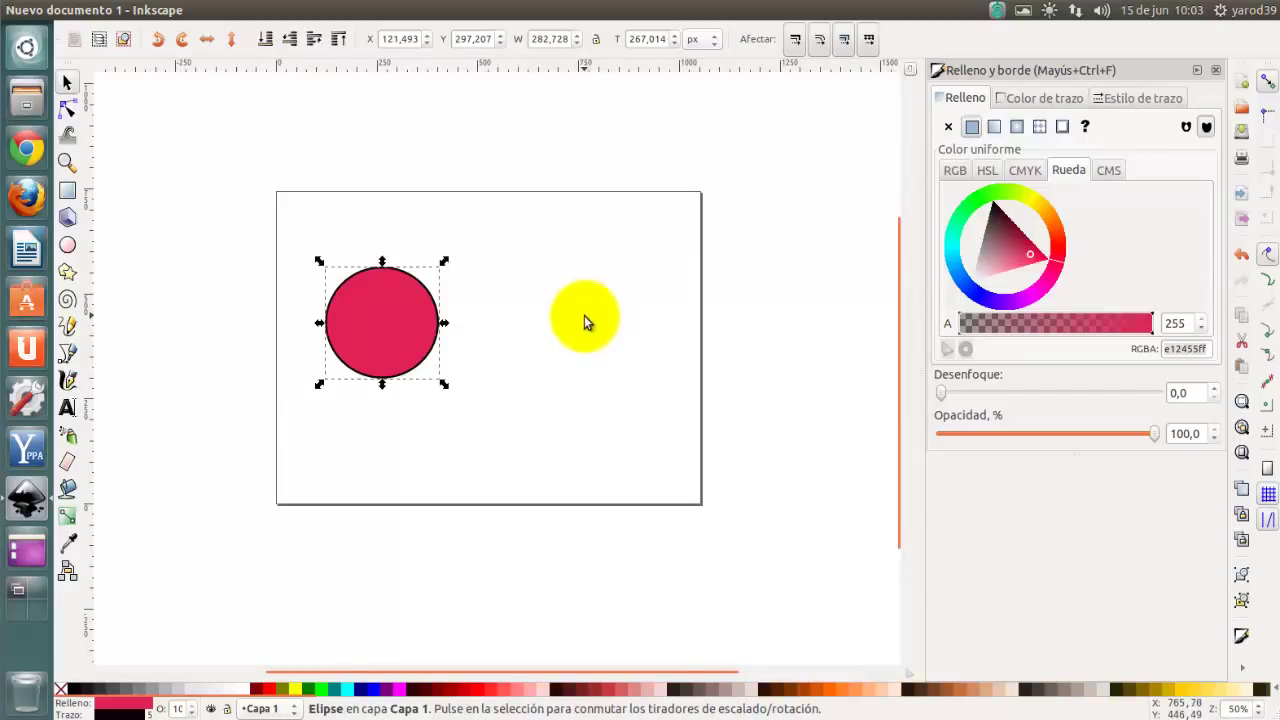
scroll(584, 315, "up", 1)
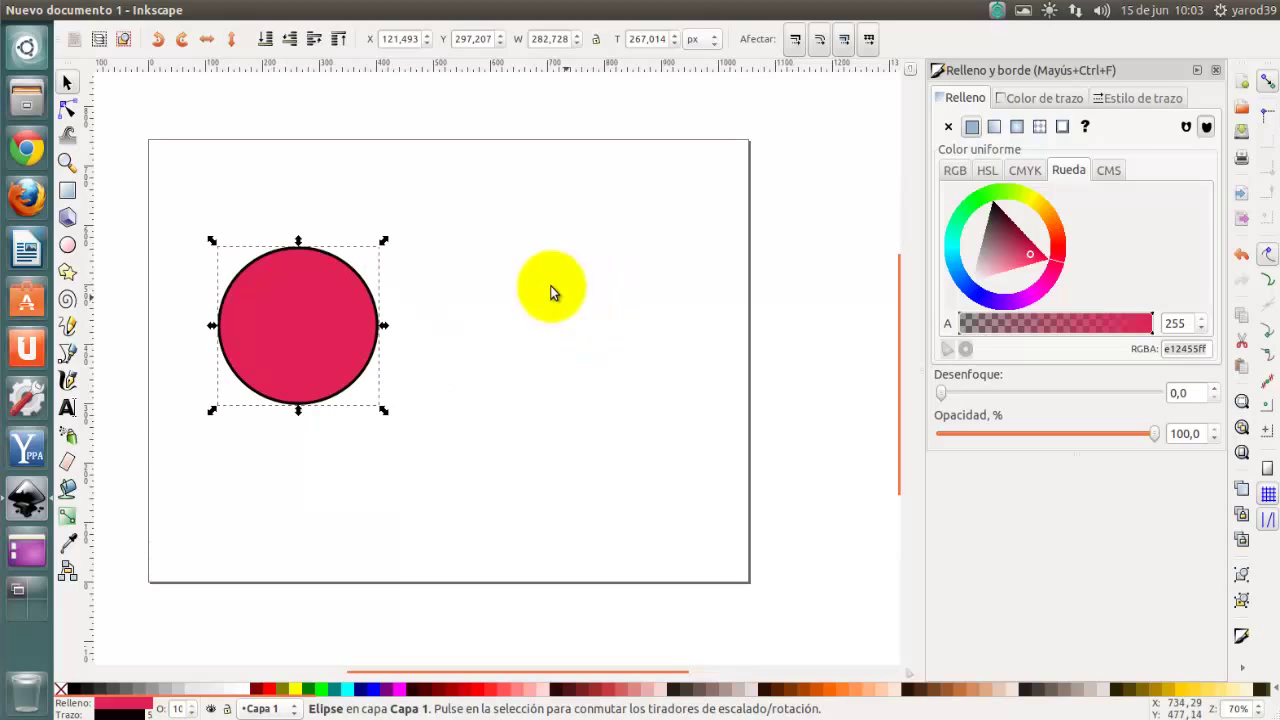
Step: Draw two circles right of the crimson one, filled yellow (e1d224ff) and blue (2524e1ff)
left_click(68, 246)
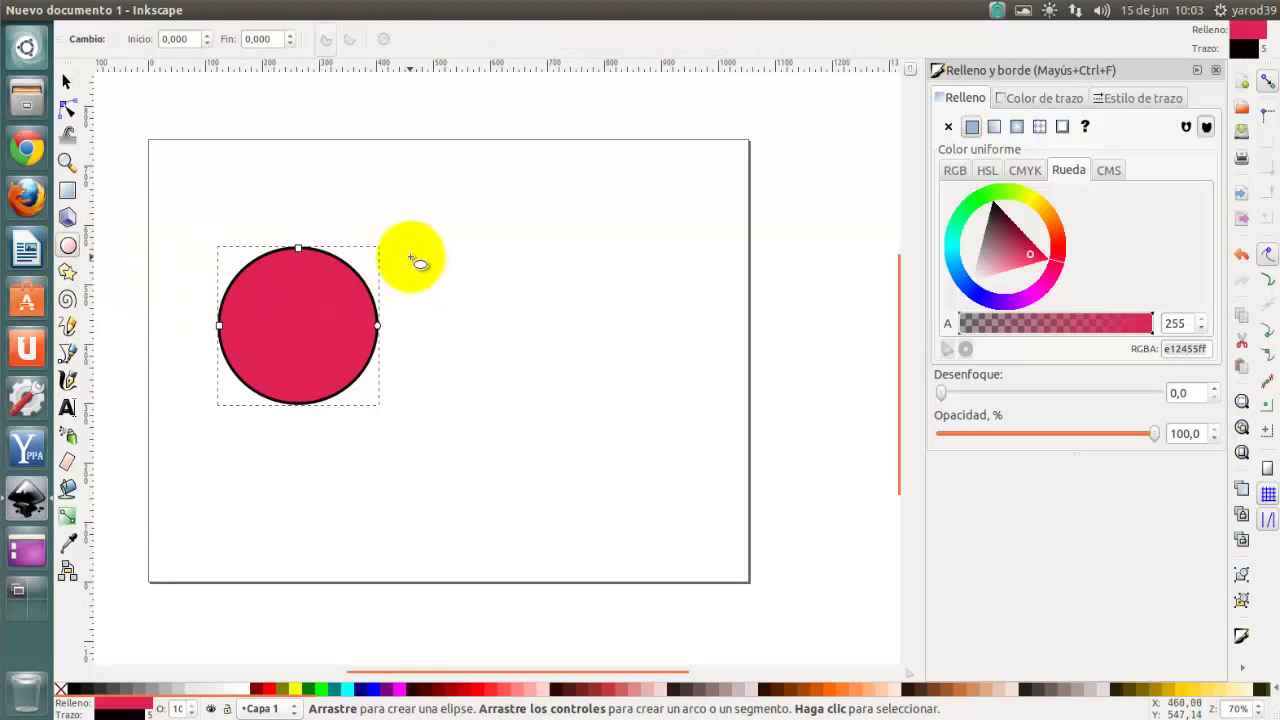
left_click_drag(409, 255, 586, 430)
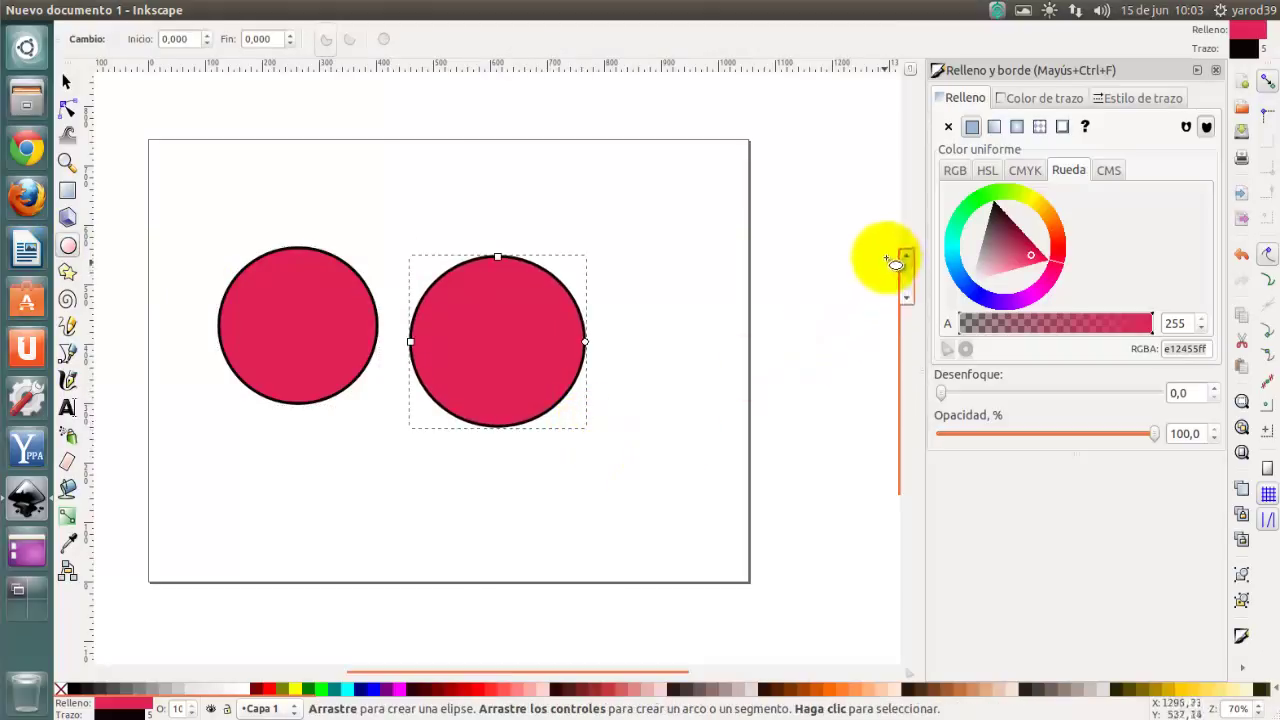
left_click(1035, 201)
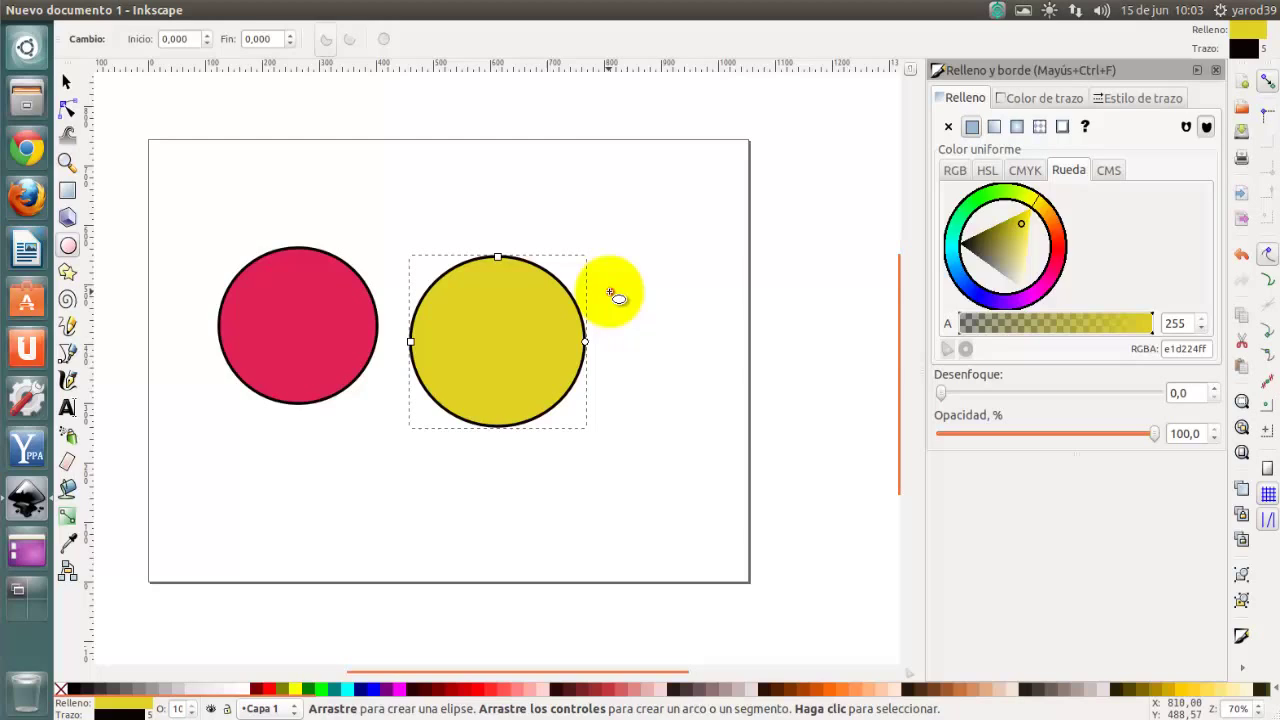
left_click_drag(610, 292, 745, 437)
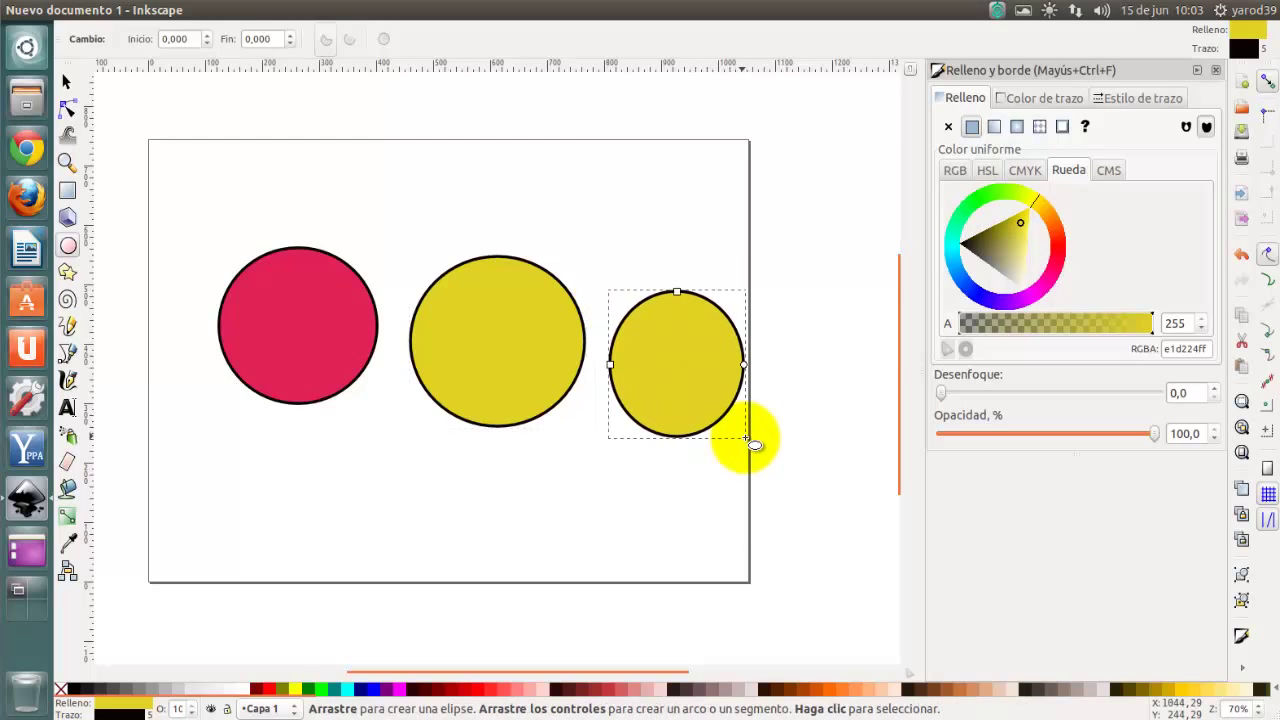
left_click(978, 296)
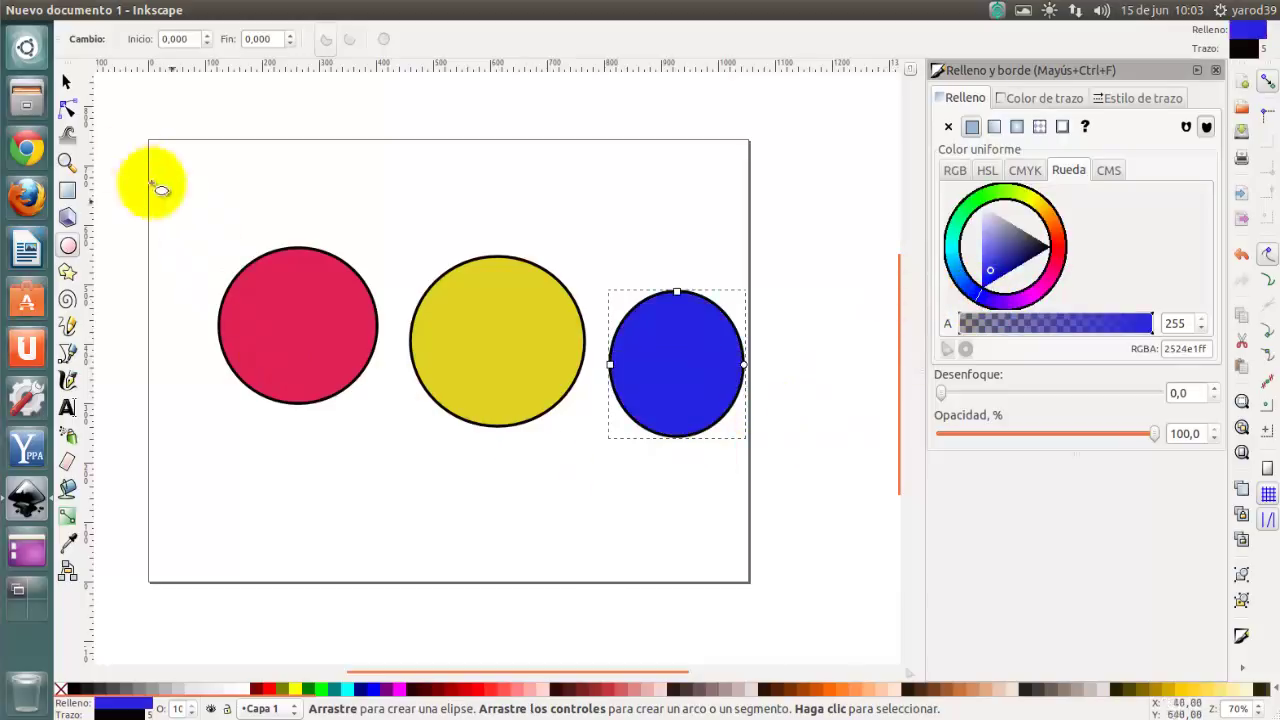
Step: Move the yellow and blue circles left so they overlap the red and yellow ones
left_click(68, 84)
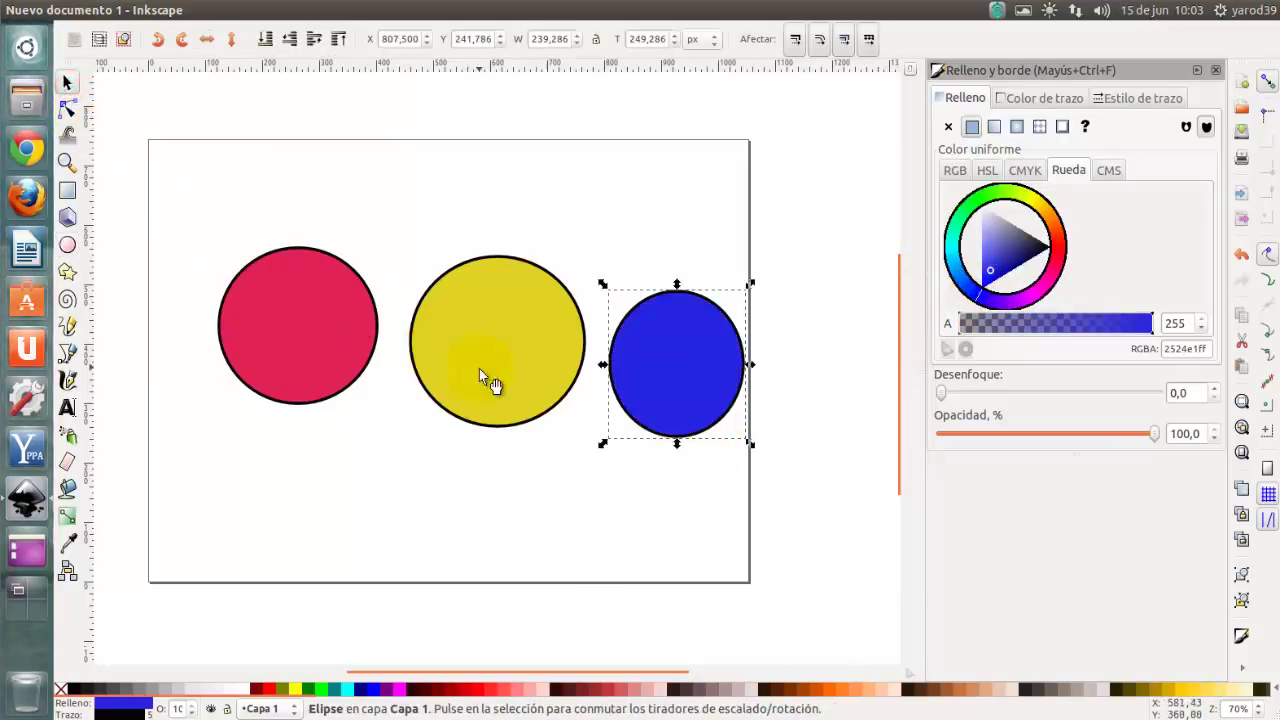
left_click_drag(480, 375, 378, 350)
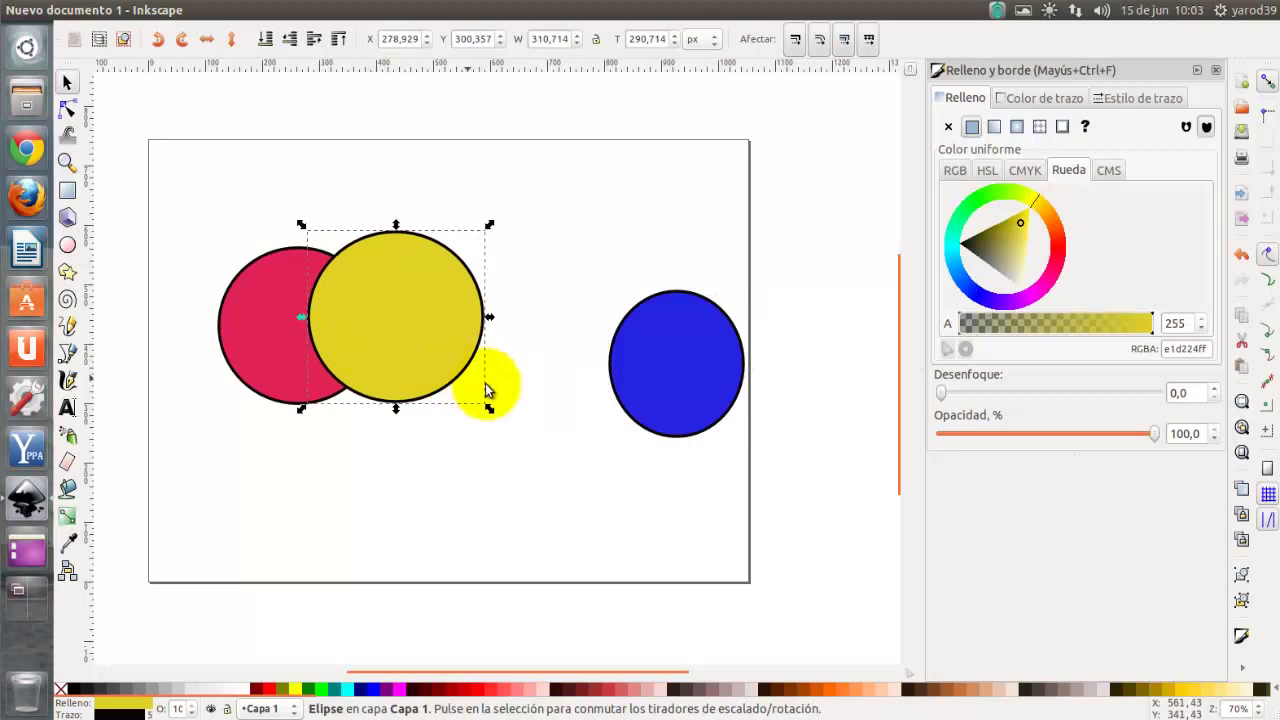
mouse_move(650, 395)
left_mouse_down()
mouse_move(476, 352)
mouse_move(454, 368)
left_mouse_up()
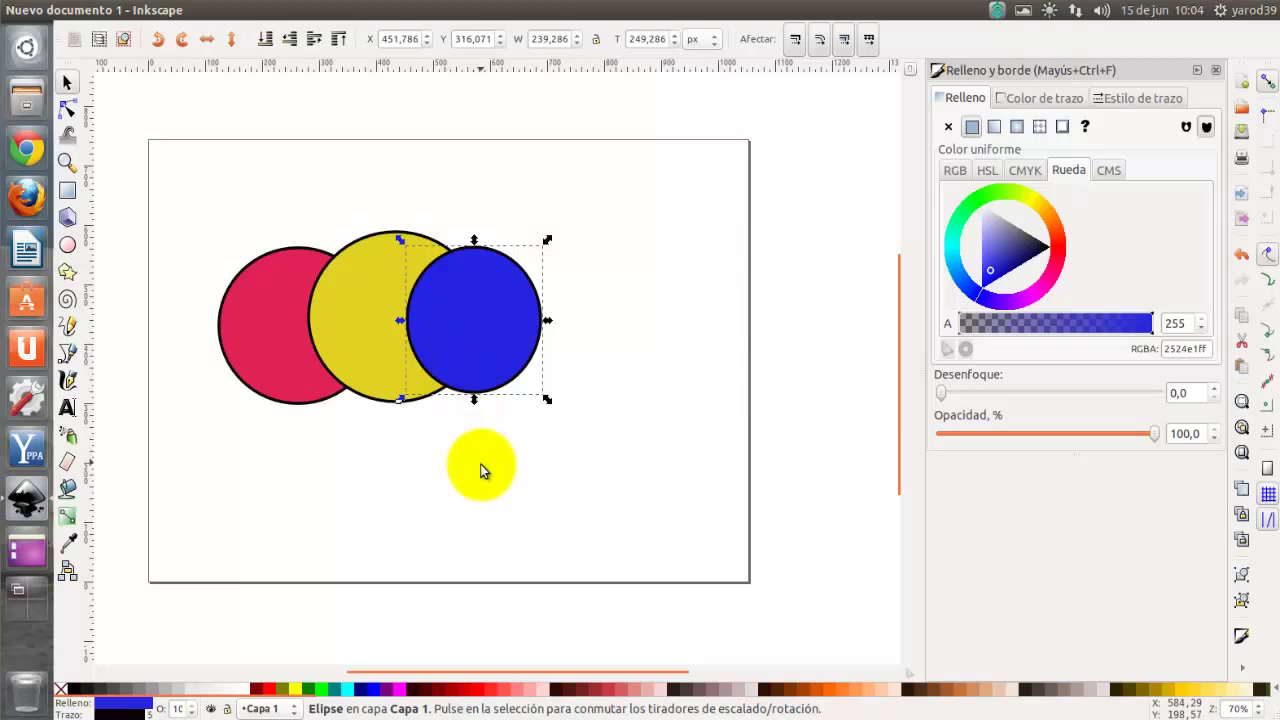
left_click(480, 470)
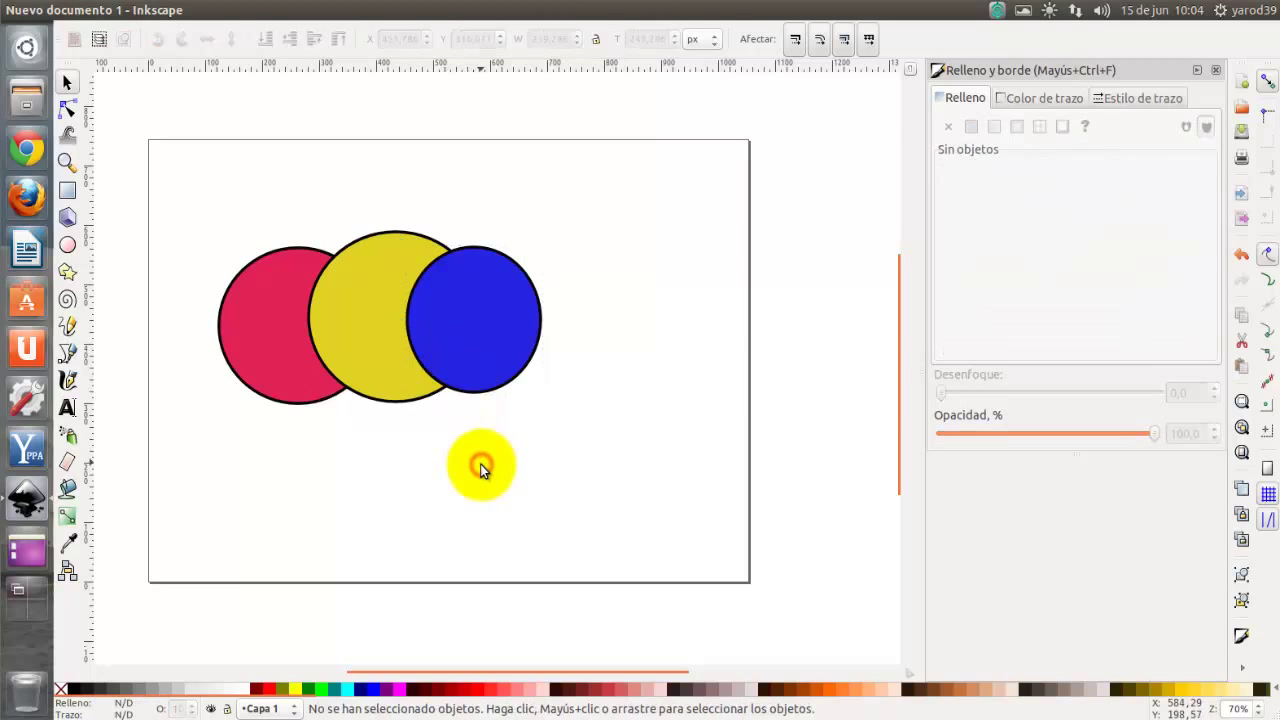
Step: Draw a green (24e149ff) circle and move it to overlap the blue one
left_click(68, 246)
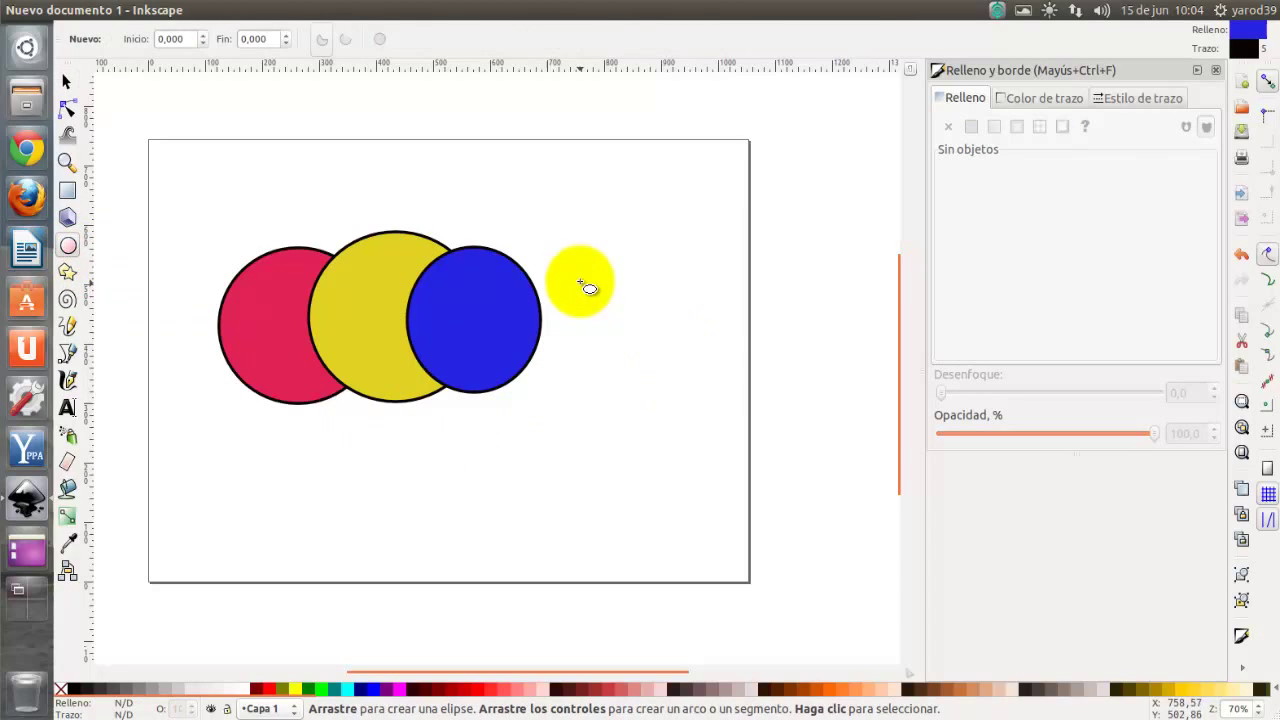
left_click_drag(577, 275, 734, 434)
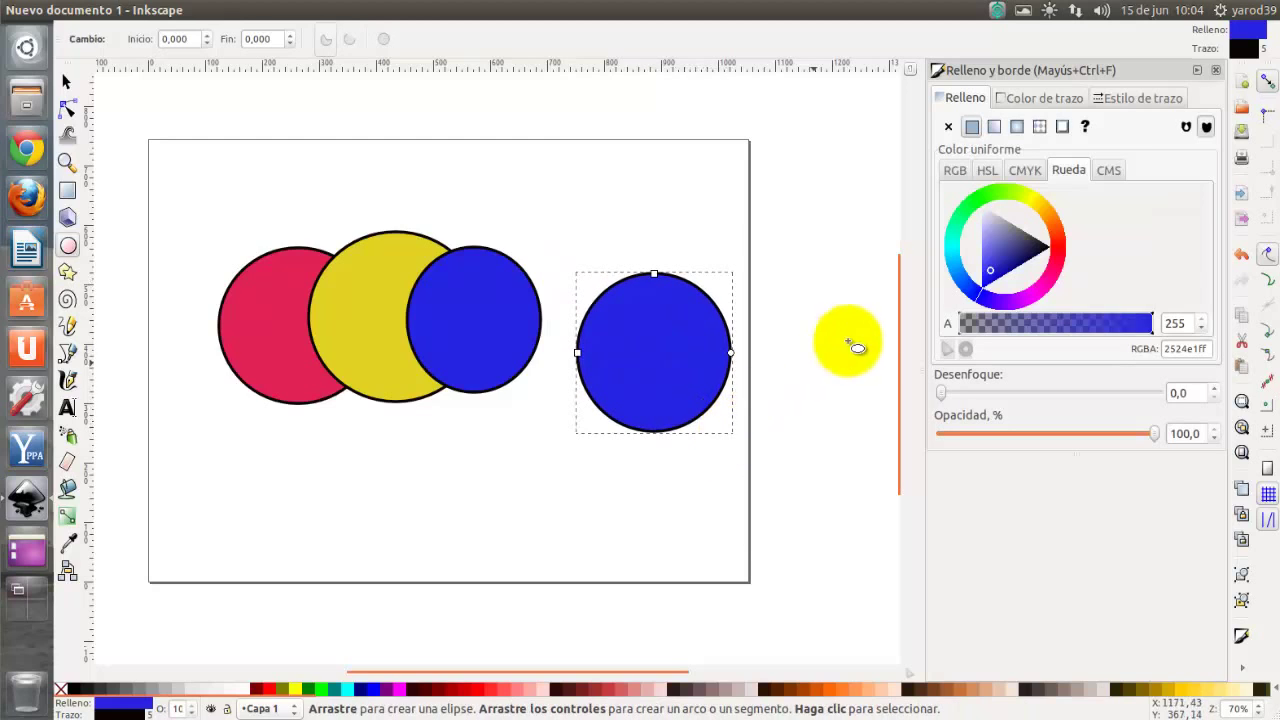
left_click(972, 206)
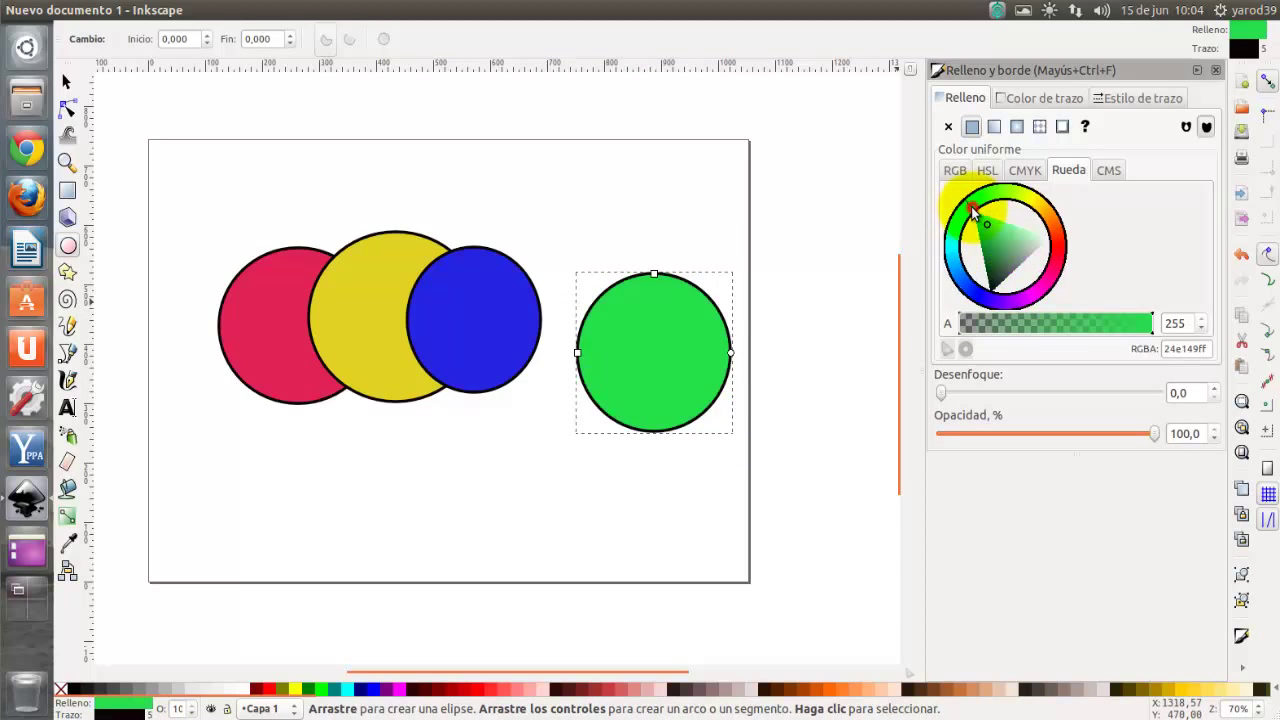
left_click(67, 82)
left_click(625, 400)
left_click_drag(626, 397, 538, 387)
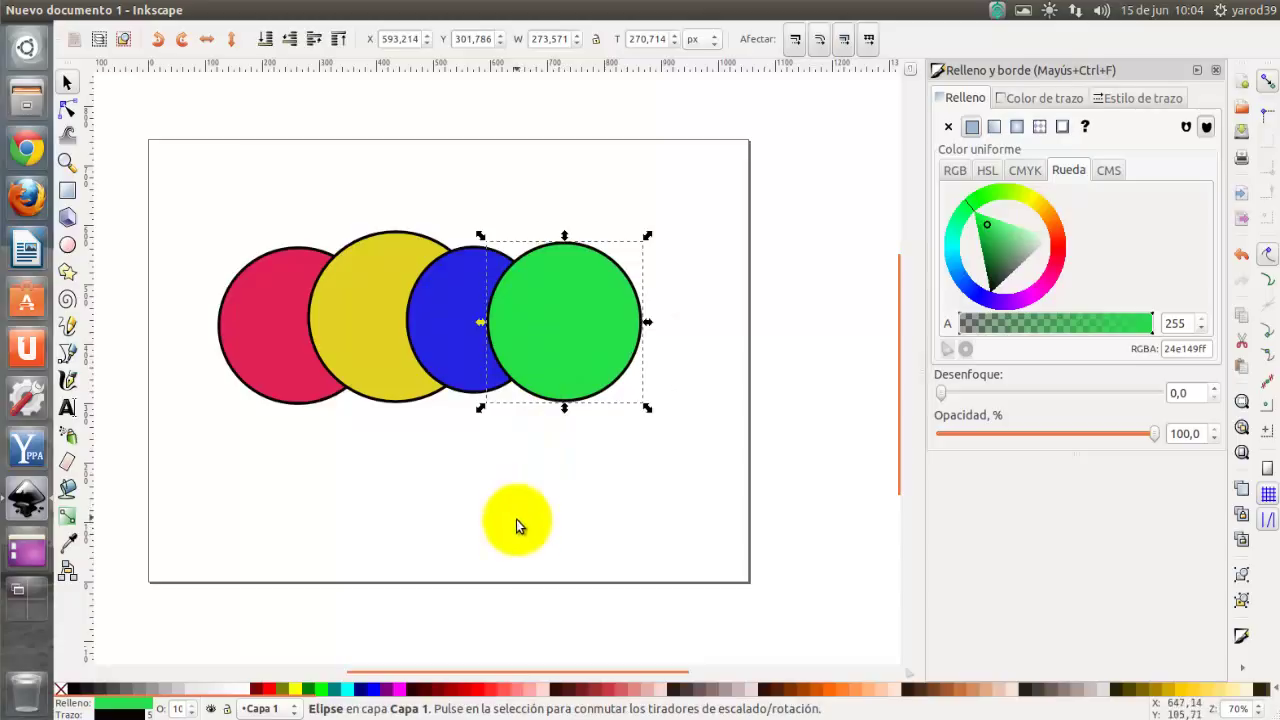
left_click(516, 519)
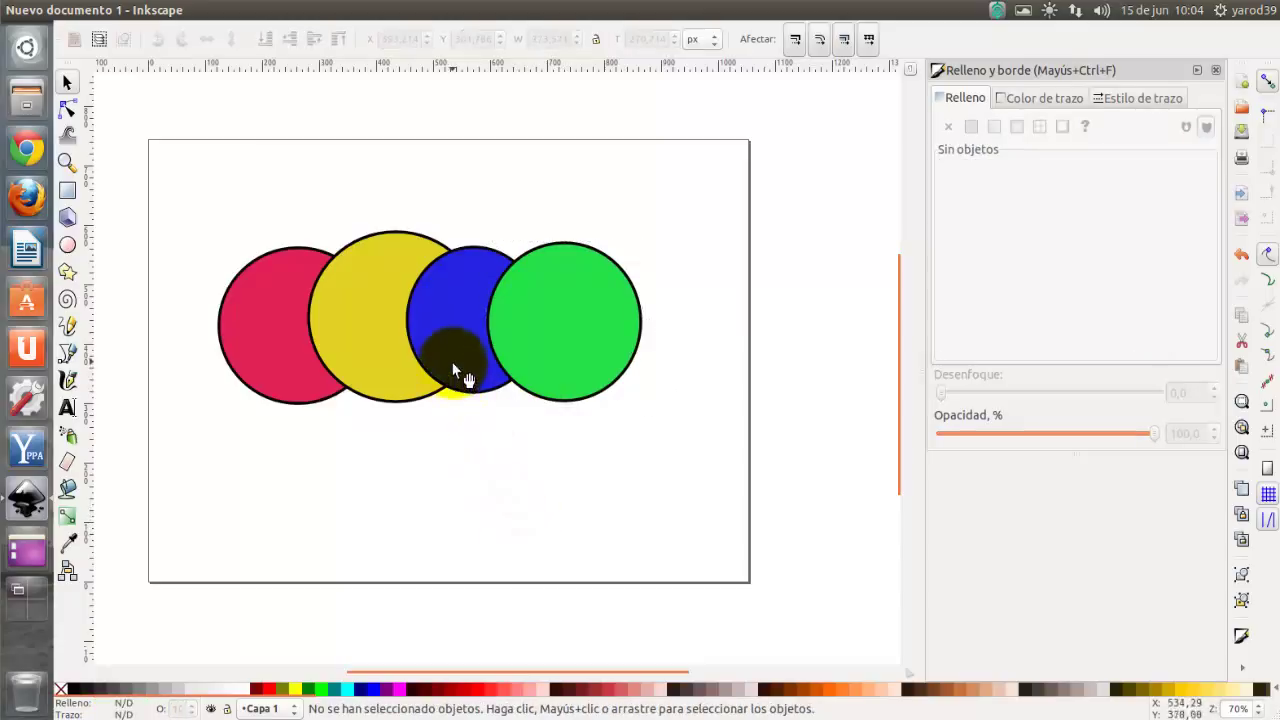
Step: Select the red, yellow, blue and green circles in turn to check their fills
left_click(277, 340)
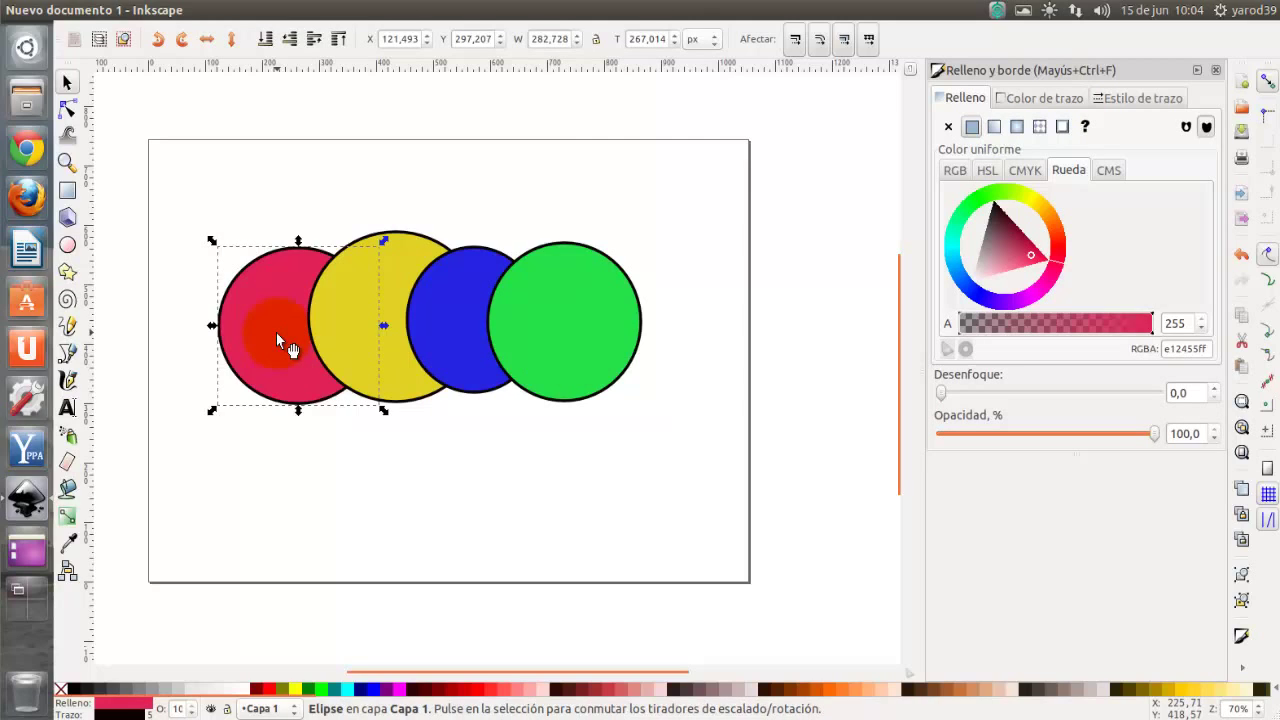
left_click(404, 372)
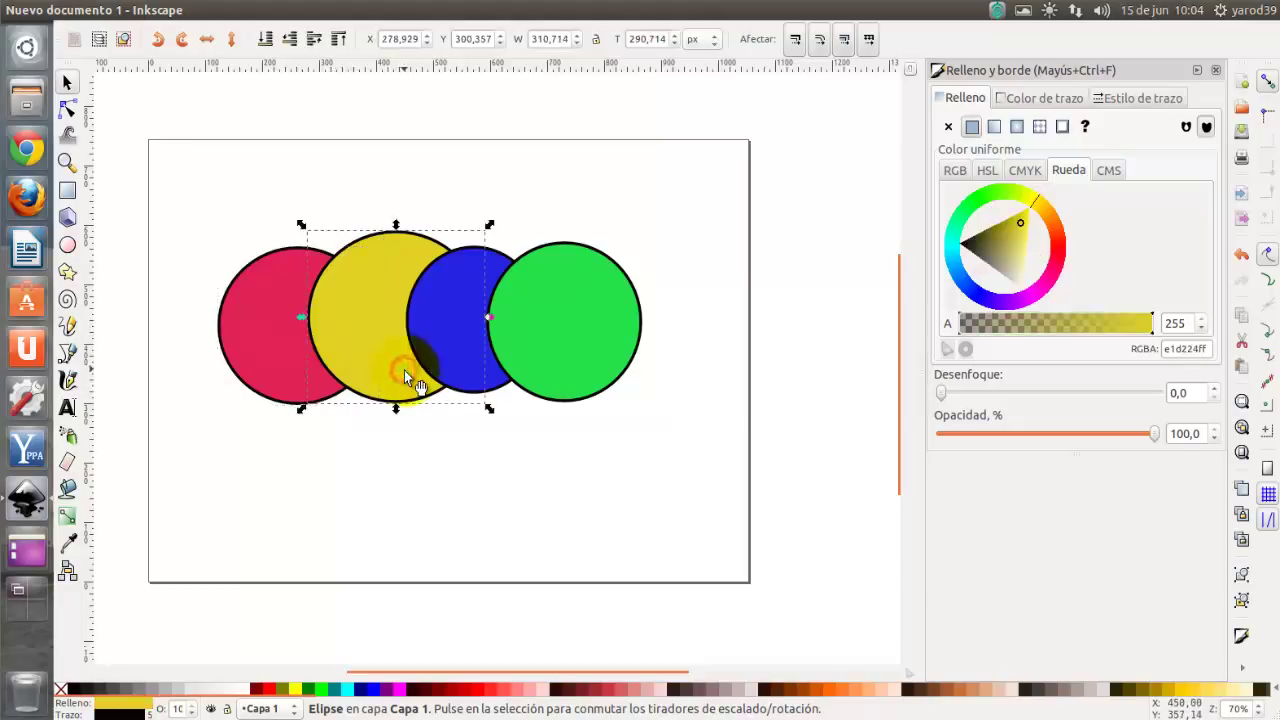
left_click(445, 352)
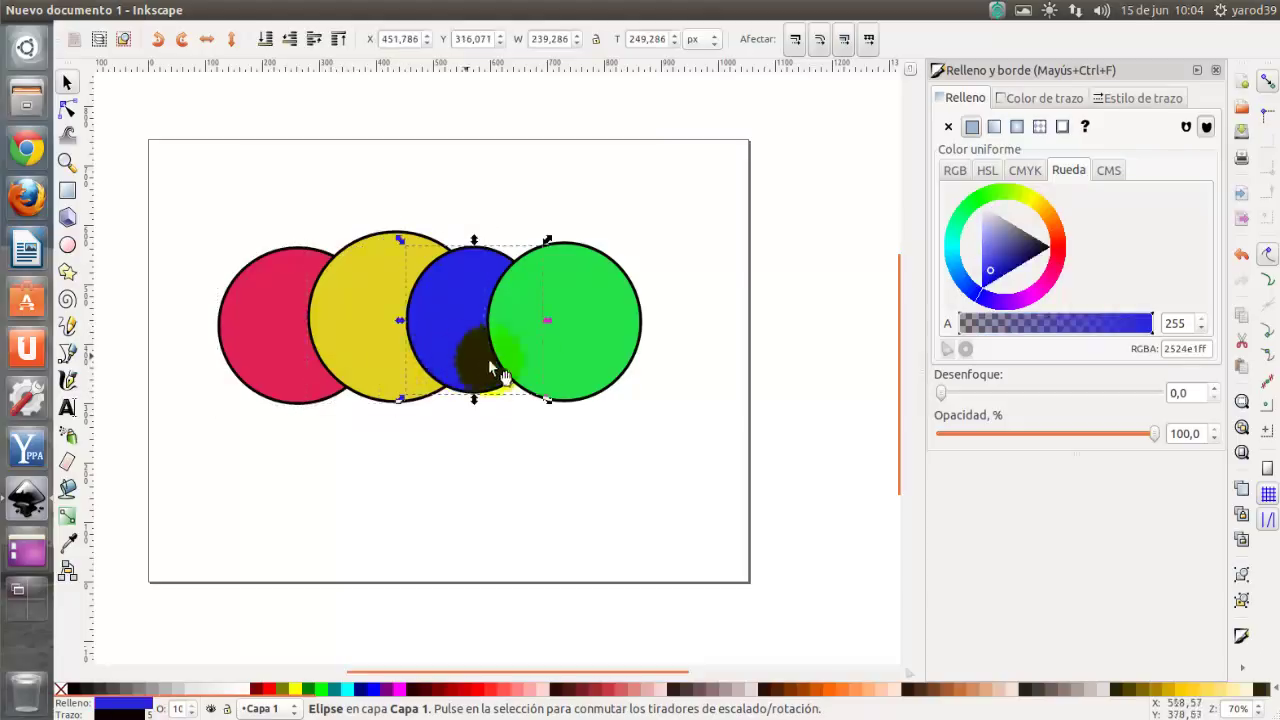
left_click(591, 374)
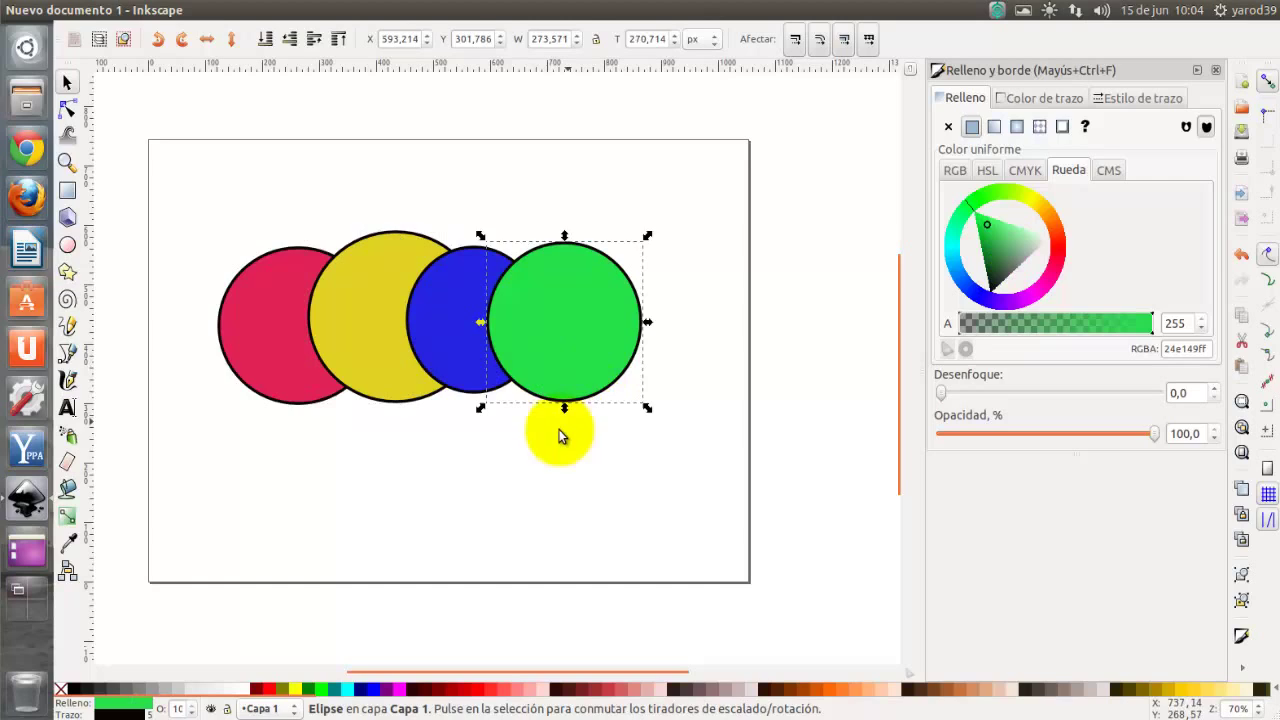
Step: Deselect, then rubber-band select the crimson, yellow, blue and green circles together
left_click(534, 451)
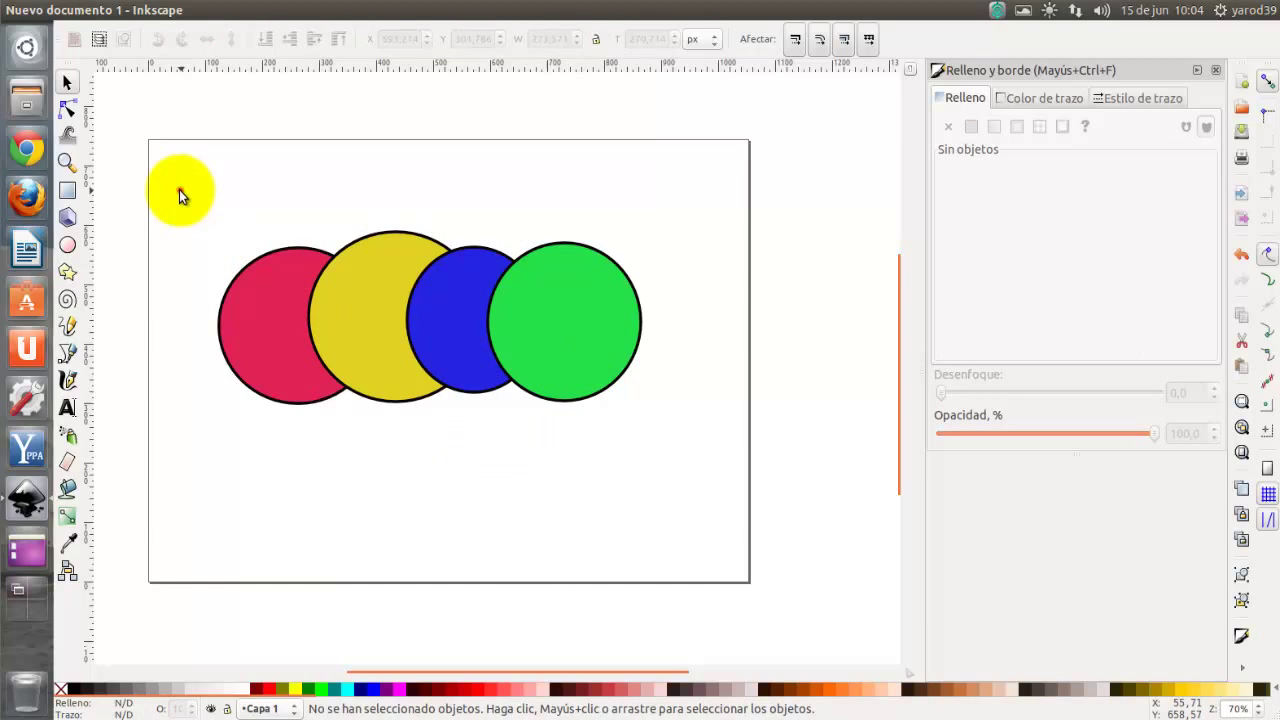
left_click_drag(179, 190, 716, 479)
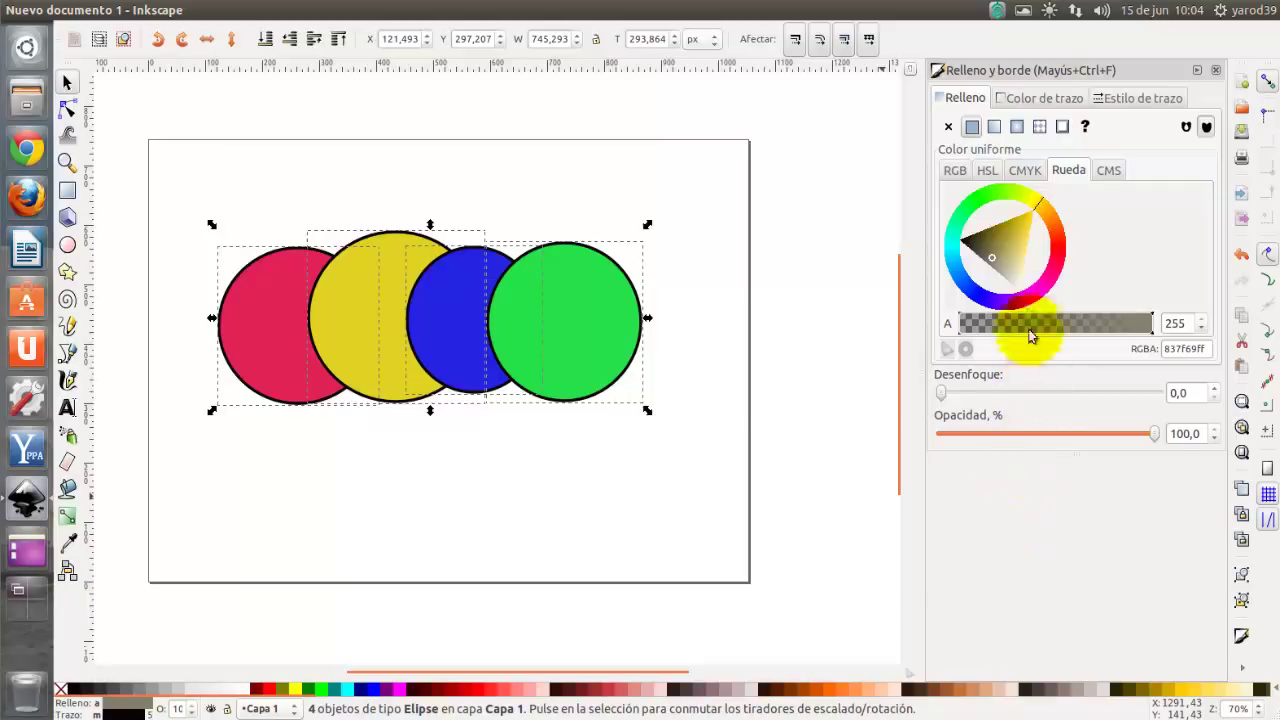
Step: Give the four circles flat-colour outlines and shift them to blue on the wheel
left_click(1016, 98)
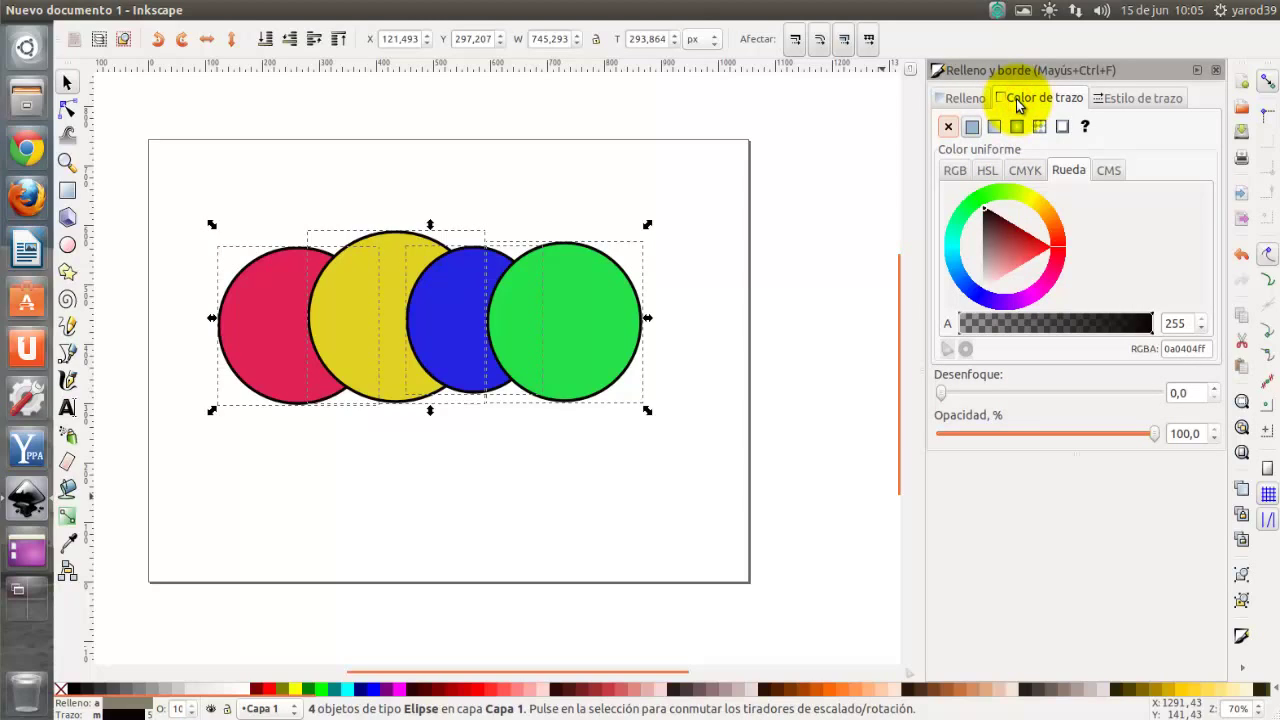
mouse_move(1061, 248)
left_mouse_down()
mouse_move(1054, 228)
mouse_move(984, 195)
mouse_move(961, 224)
left_mouse_up()
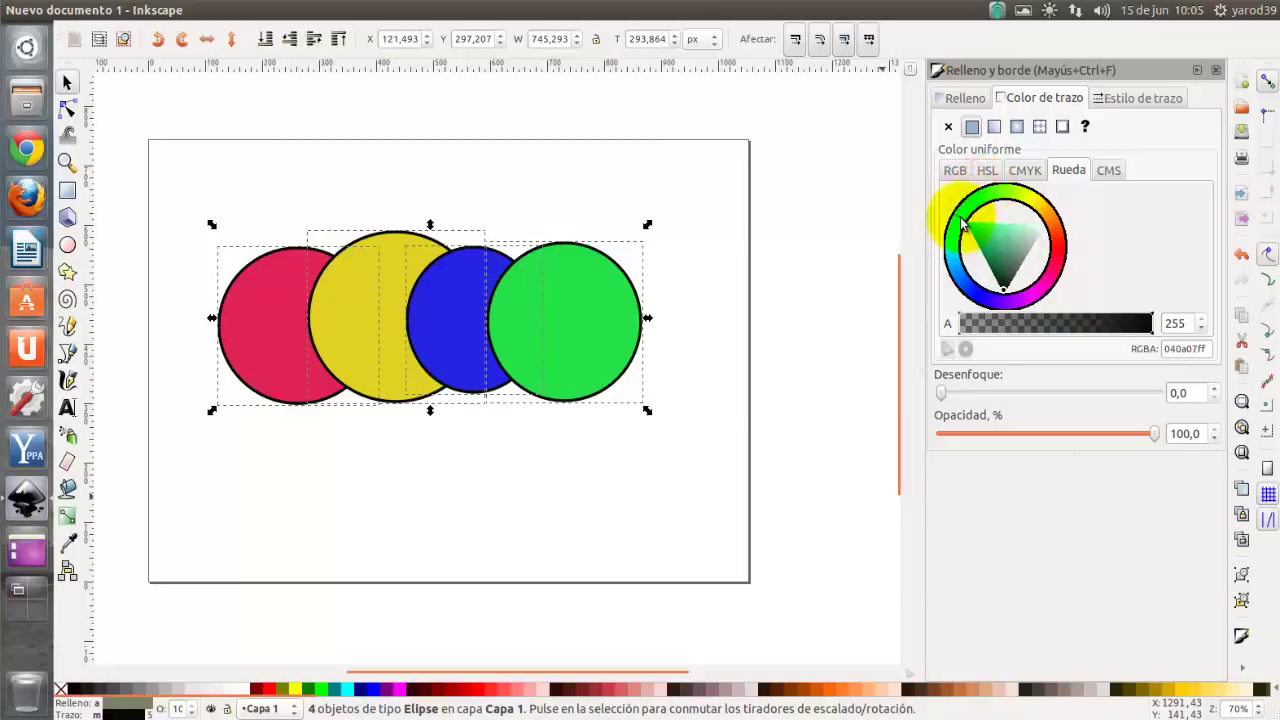
left_click(967, 126)
left_click_drag(963, 218, 950, 276)
left_click(972, 127)
left_click(975, 128)
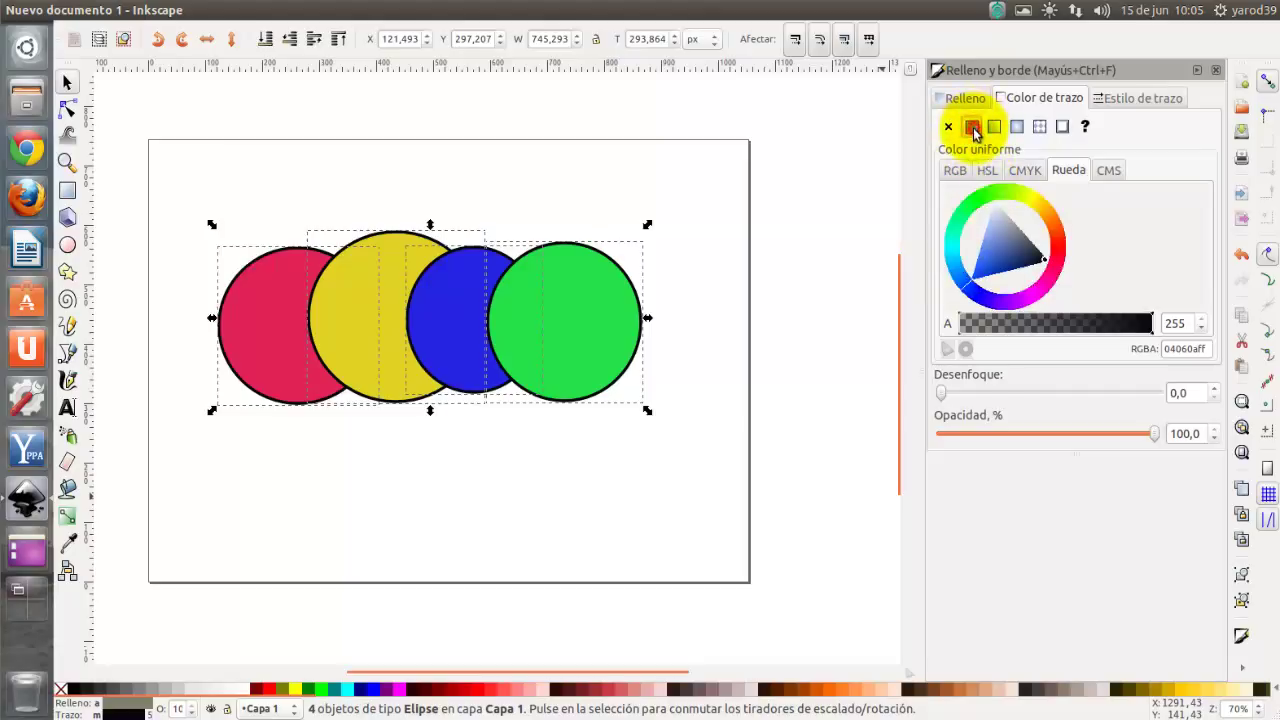
left_click_drag(999, 247, 960, 305)
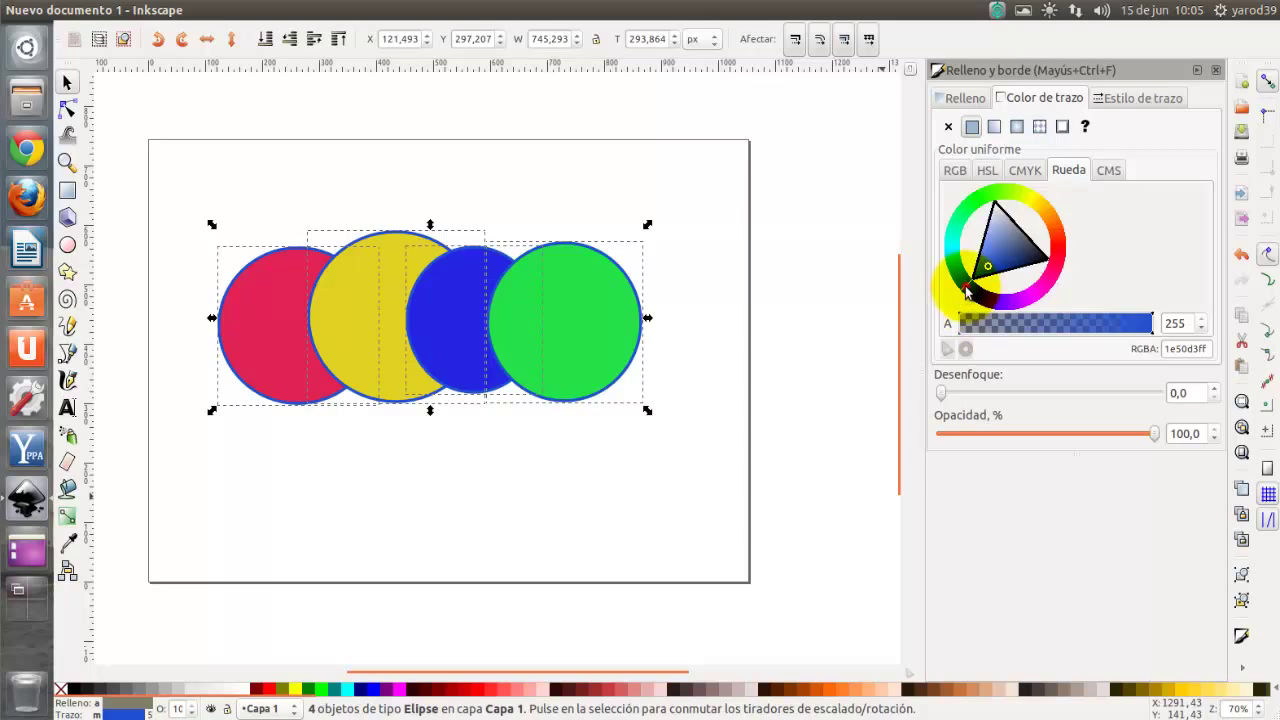
Step: Try crimson and orange outlines, then adjust alpha to finish with opaque black 000000ff
mouse_move(966, 290)
left_mouse_down()
mouse_move(1070, 272)
mouse_move(1023, 185)
mouse_move(955, 294)
mouse_move(1074, 289)
left_mouse_up()
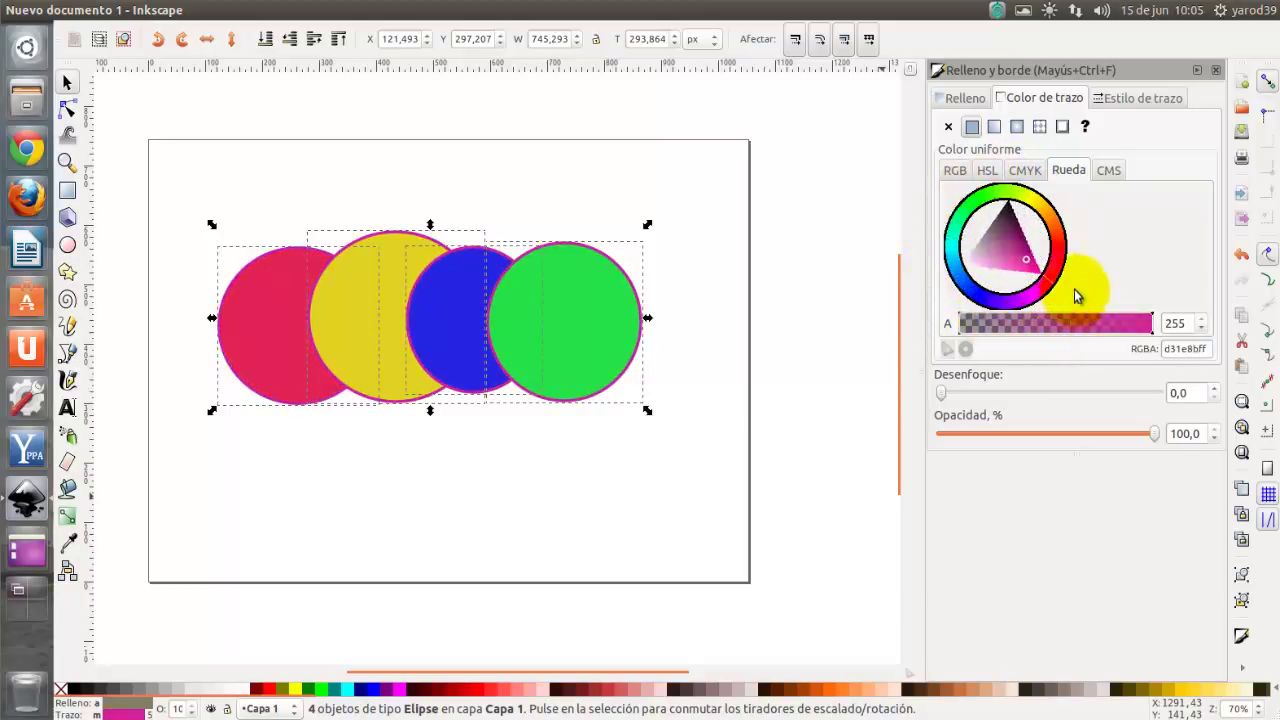
mouse_move(1074, 289)
left_mouse_down()
mouse_move(1028, 239)
mouse_move(968, 224)
mouse_move(1010, 295)
mouse_move(990, 312)
mouse_move(1011, 253)
mouse_move(970, 218)
left_mouse_up()
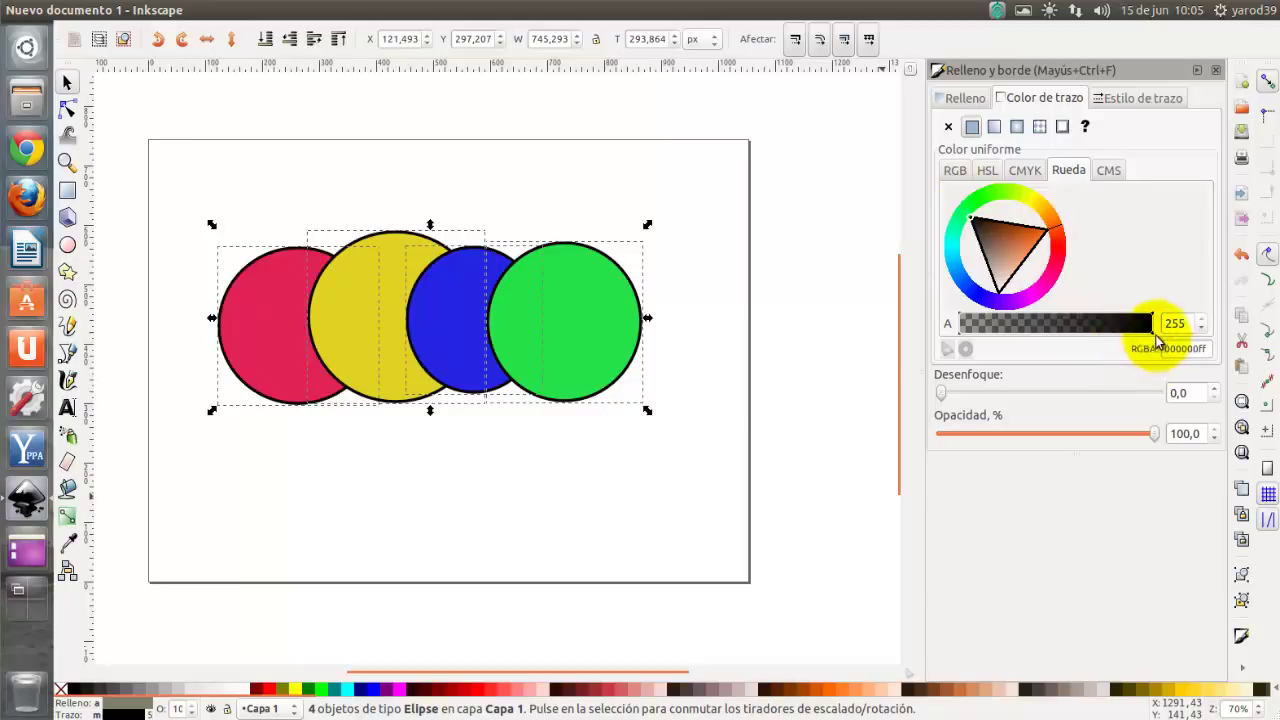
left_click_drag(1155, 338, 948, 330)
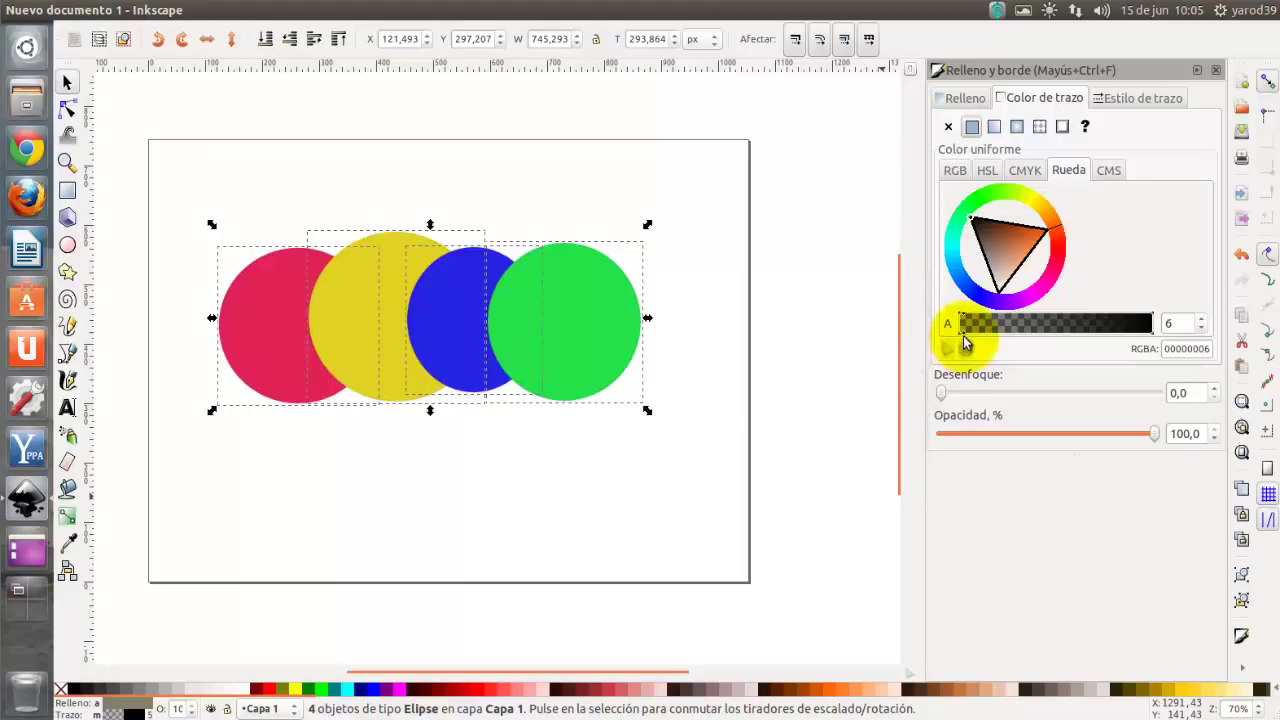
left_click_drag(963, 335, 1156, 346)
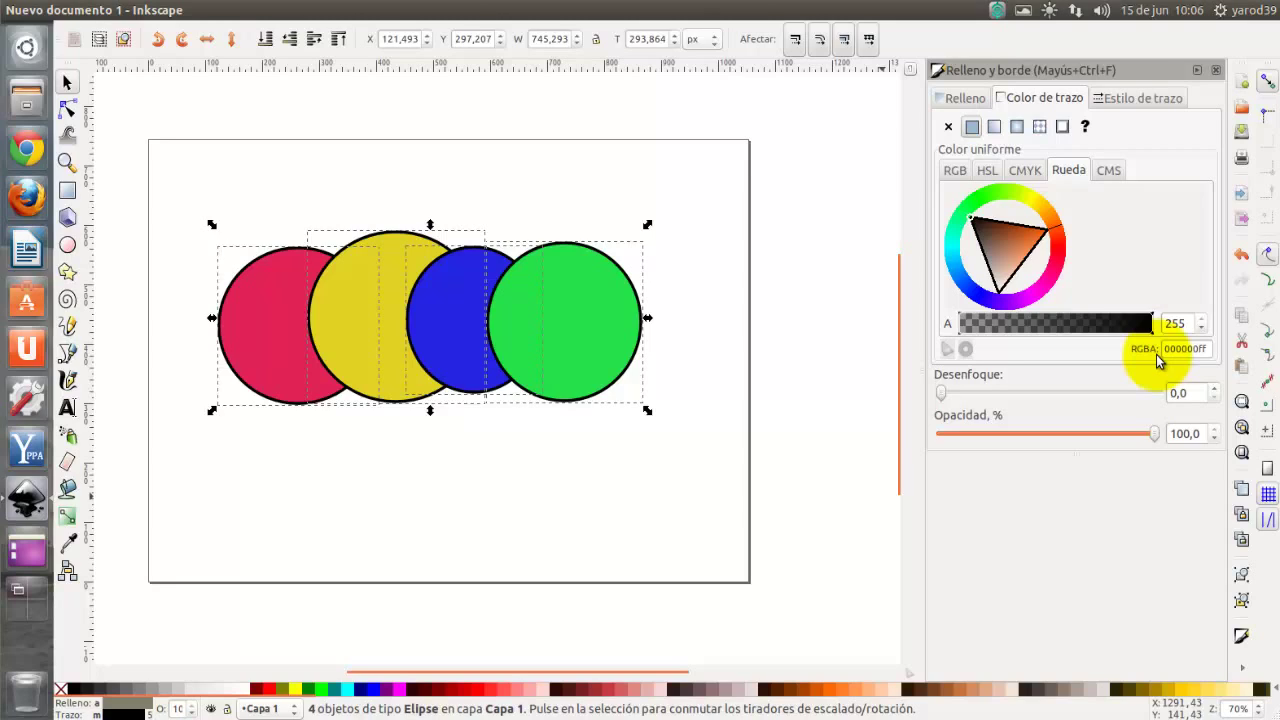
Step: Thicken the four circles' outlines to a 26 px stroke width
left_click(1130, 100)
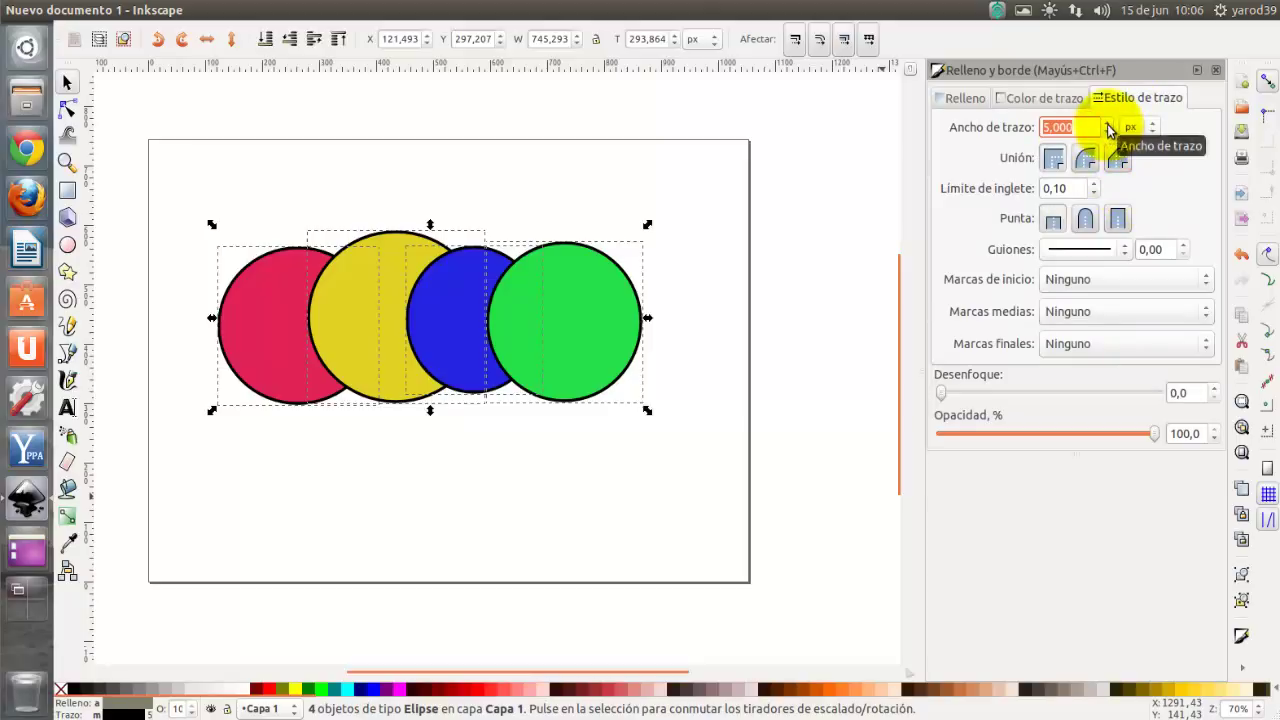
left_click(1107, 124)
left_click(1107, 124)
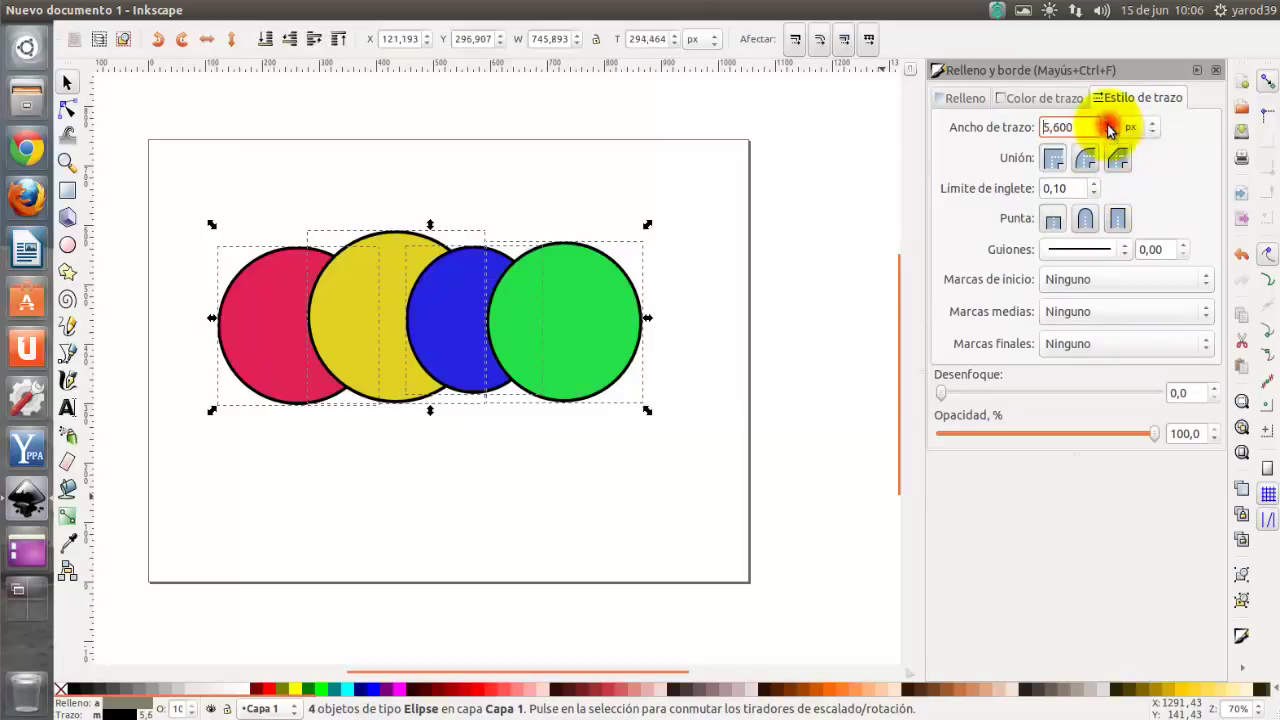
left_click(1107, 124)
left_click(1107, 124)
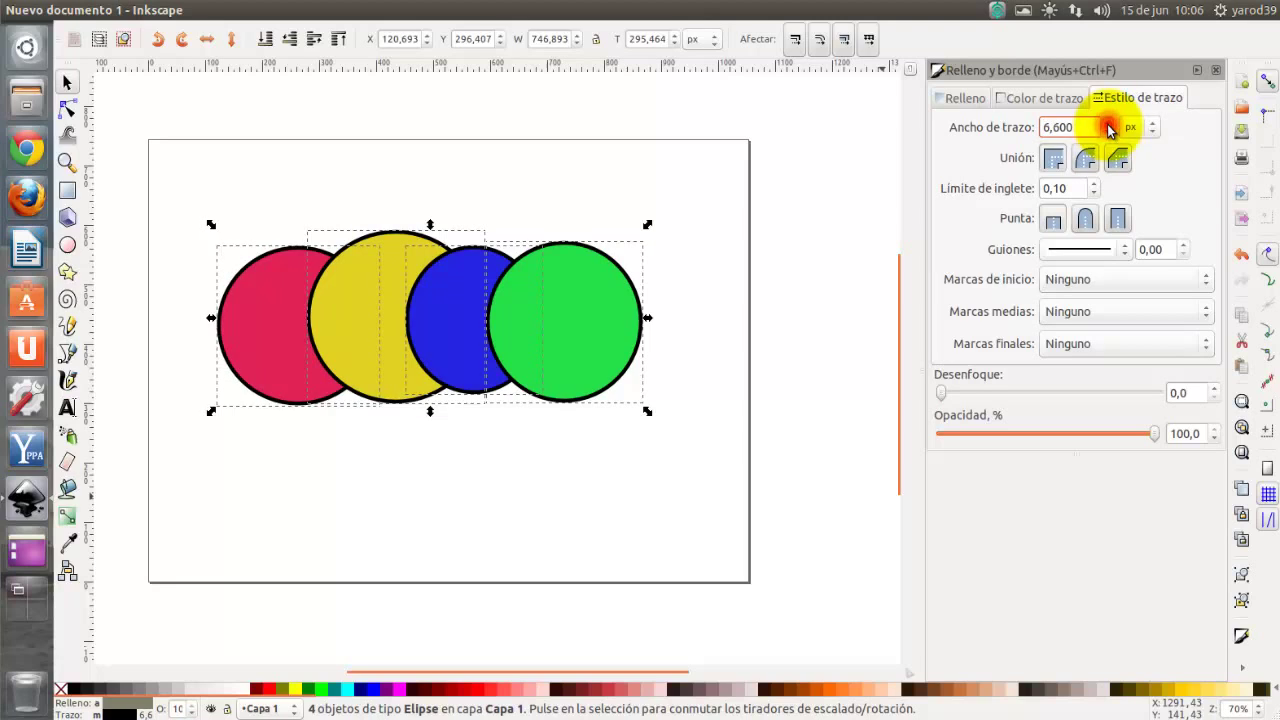
left_click(1107, 124)
key("ctrl+a")
type("26")
key("Return")
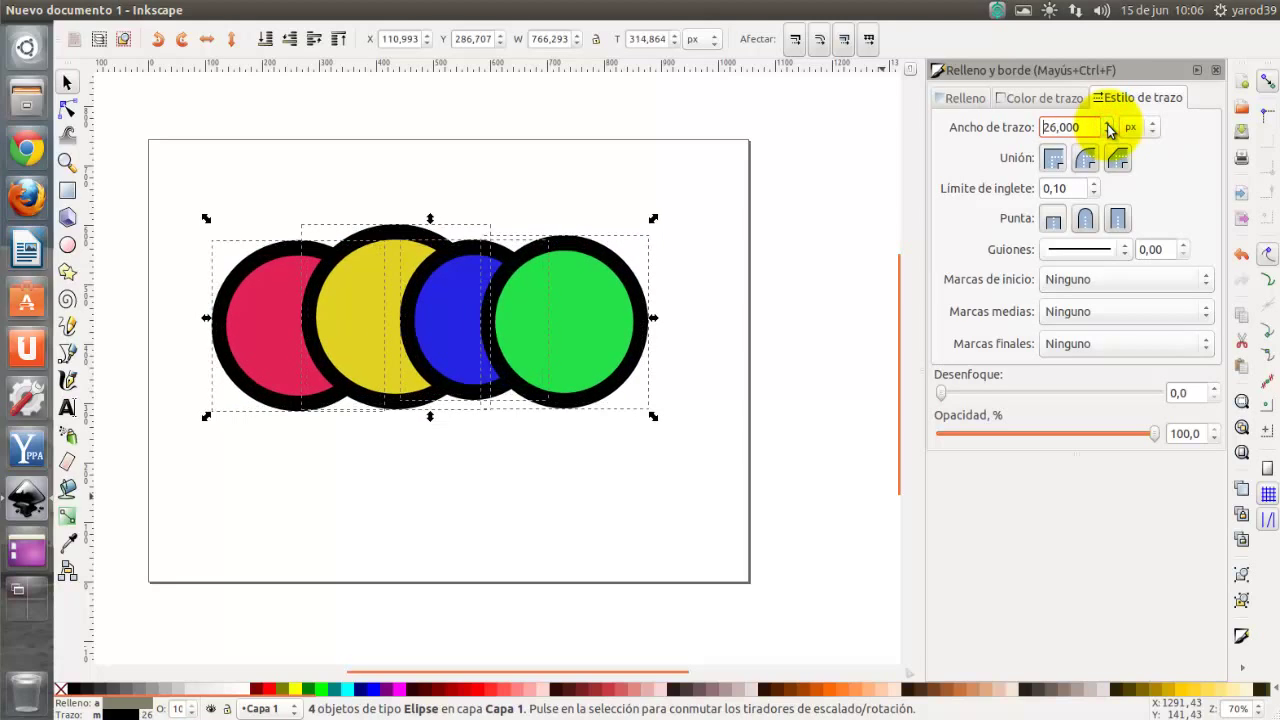
Step: Lower the miter limit and set the outline caps to square after trying round
left_click(1094, 193)
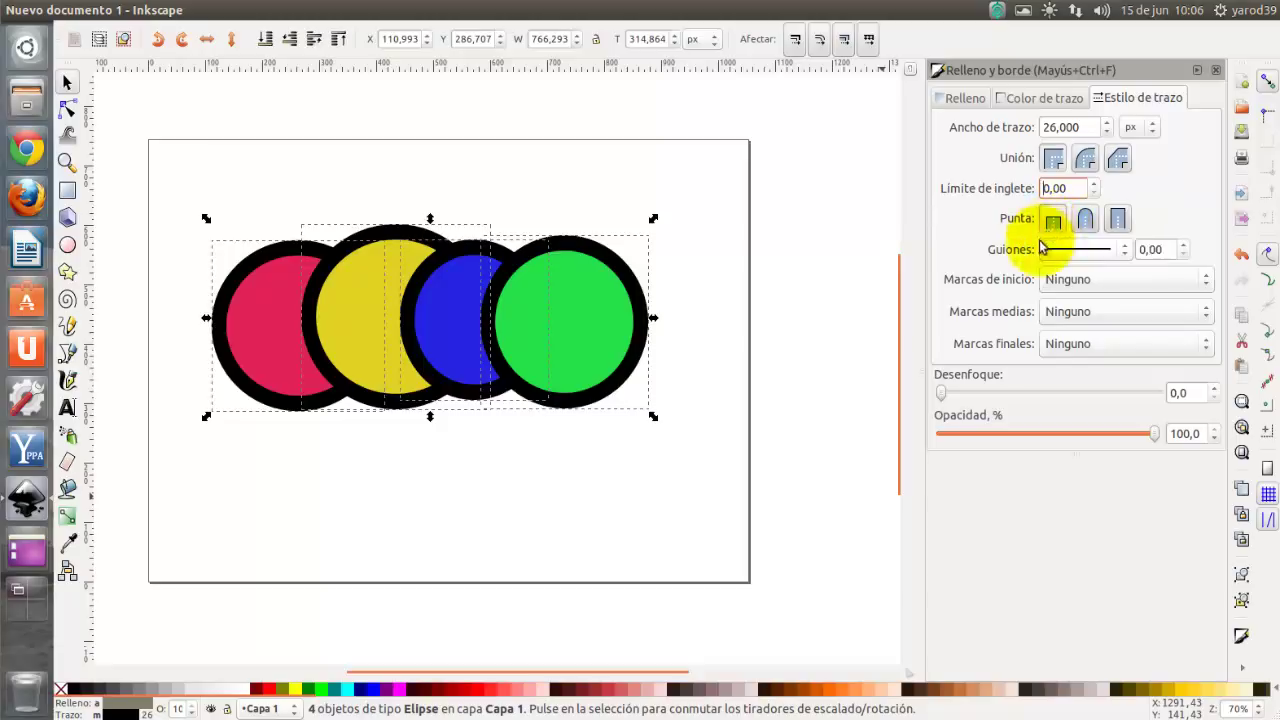
left_click(1086, 222)
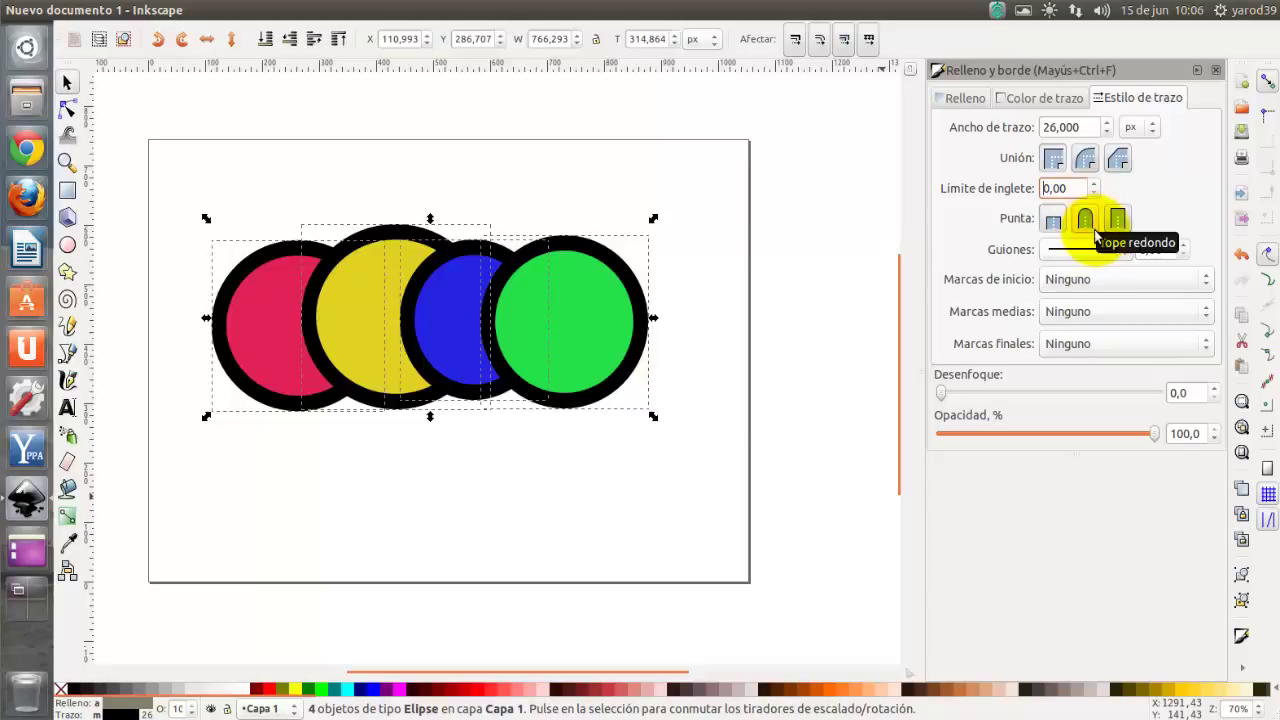
left_click(1118, 228)
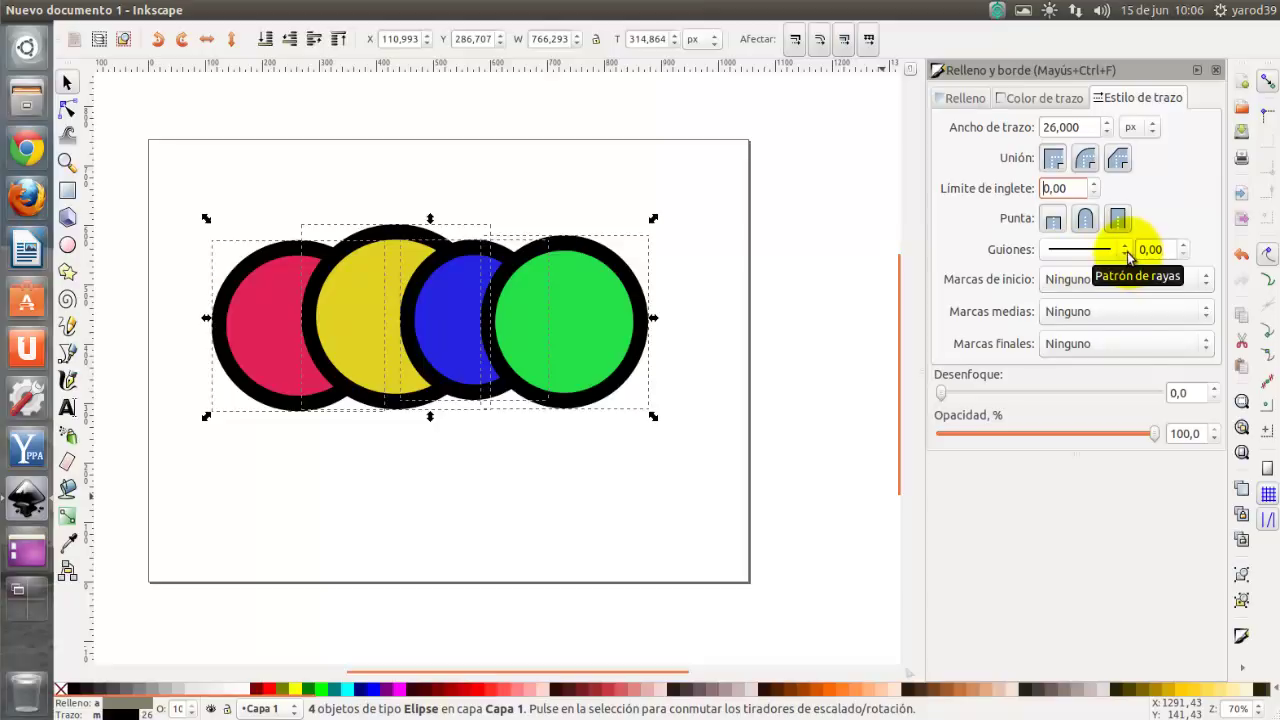
left_click(1126, 252)
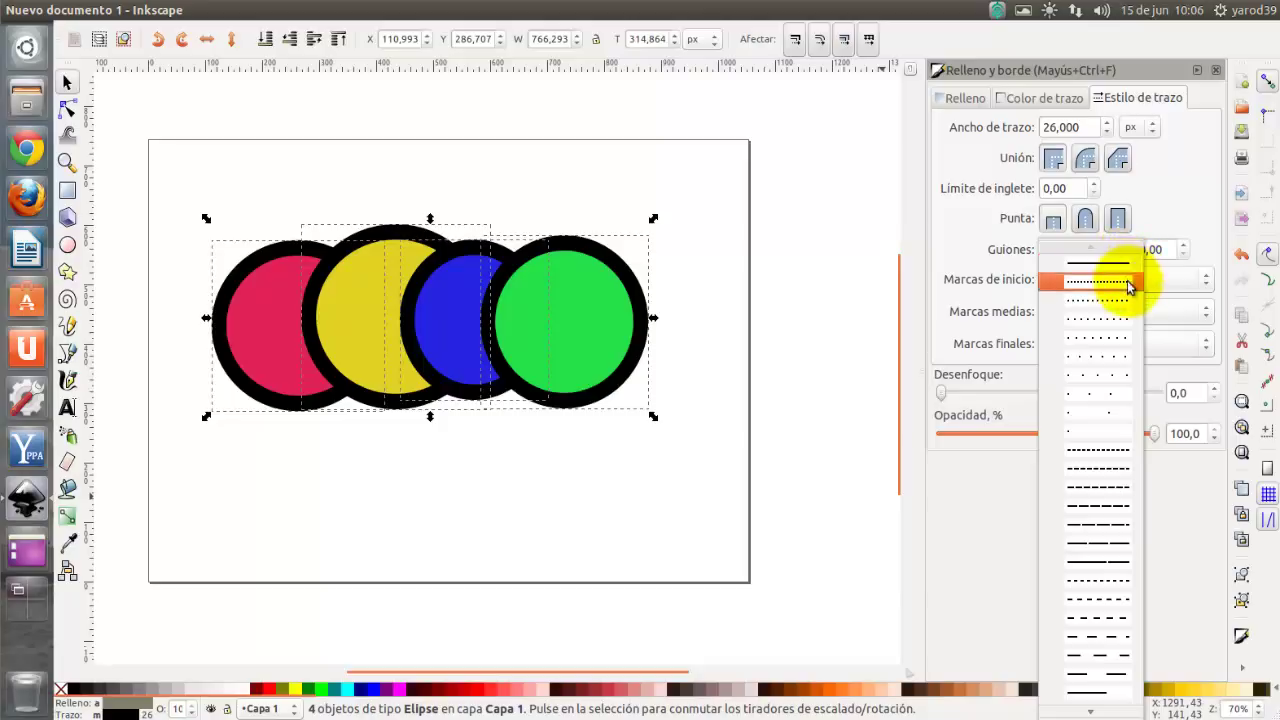
left_click(1127, 280)
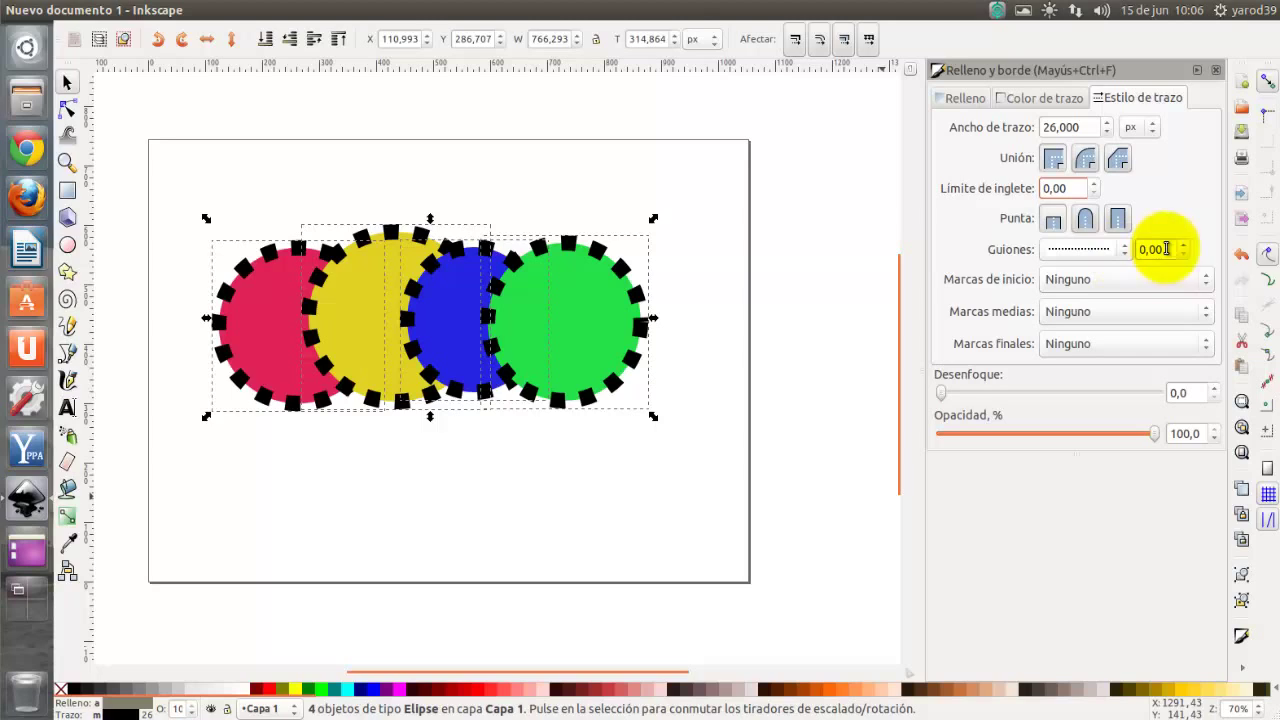
left_click(1185, 246)
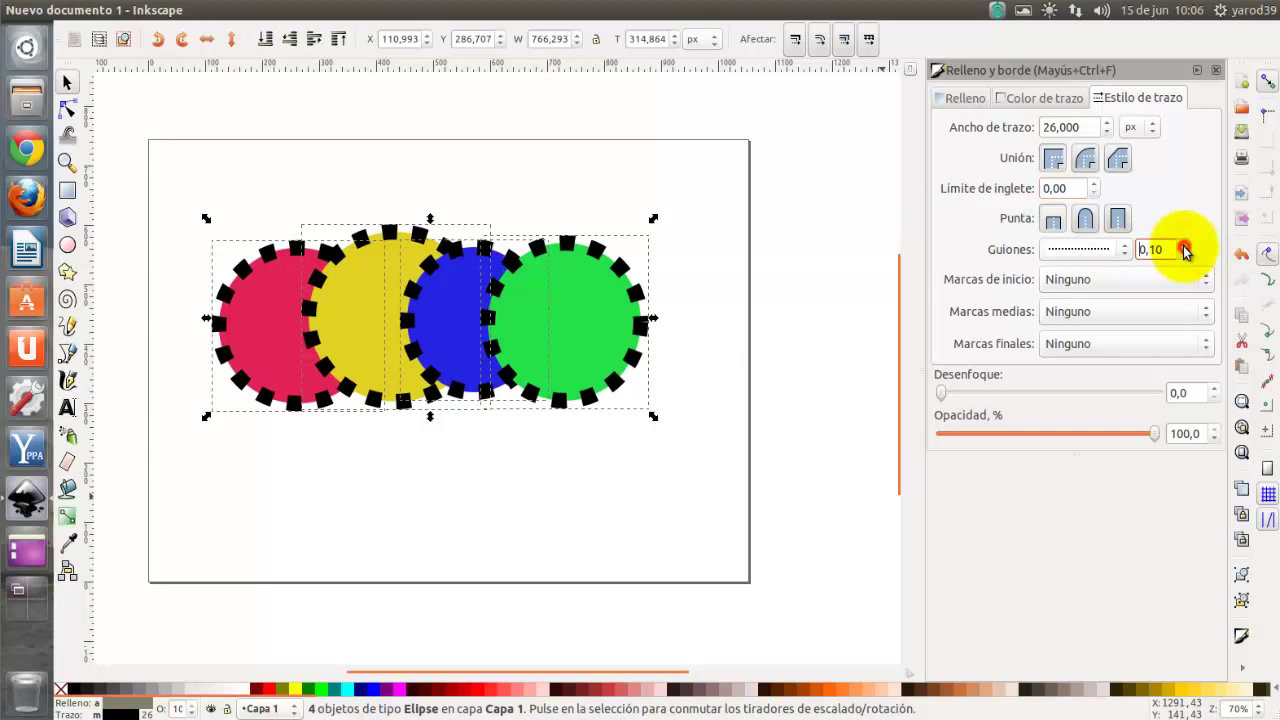
left_click(1185, 246)
left_click(1185, 246)
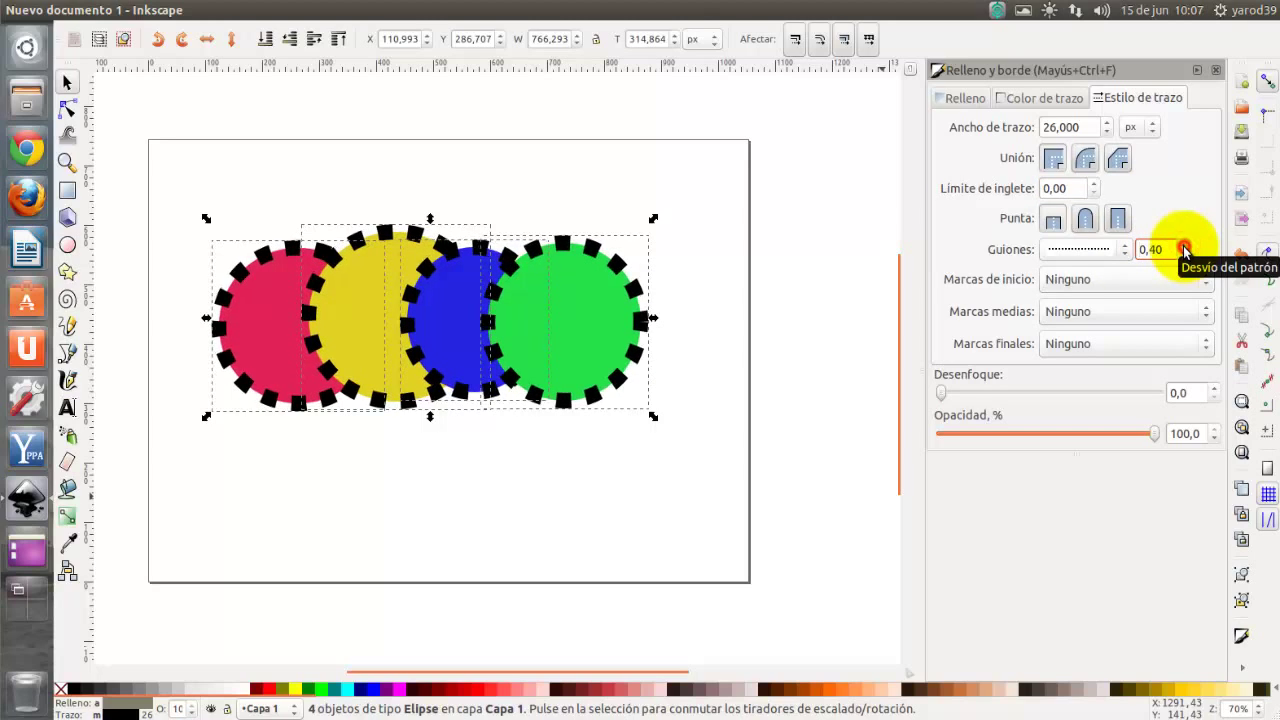
left_click(1185, 246)
left_click(1185, 246)
left_click(1185, 246)
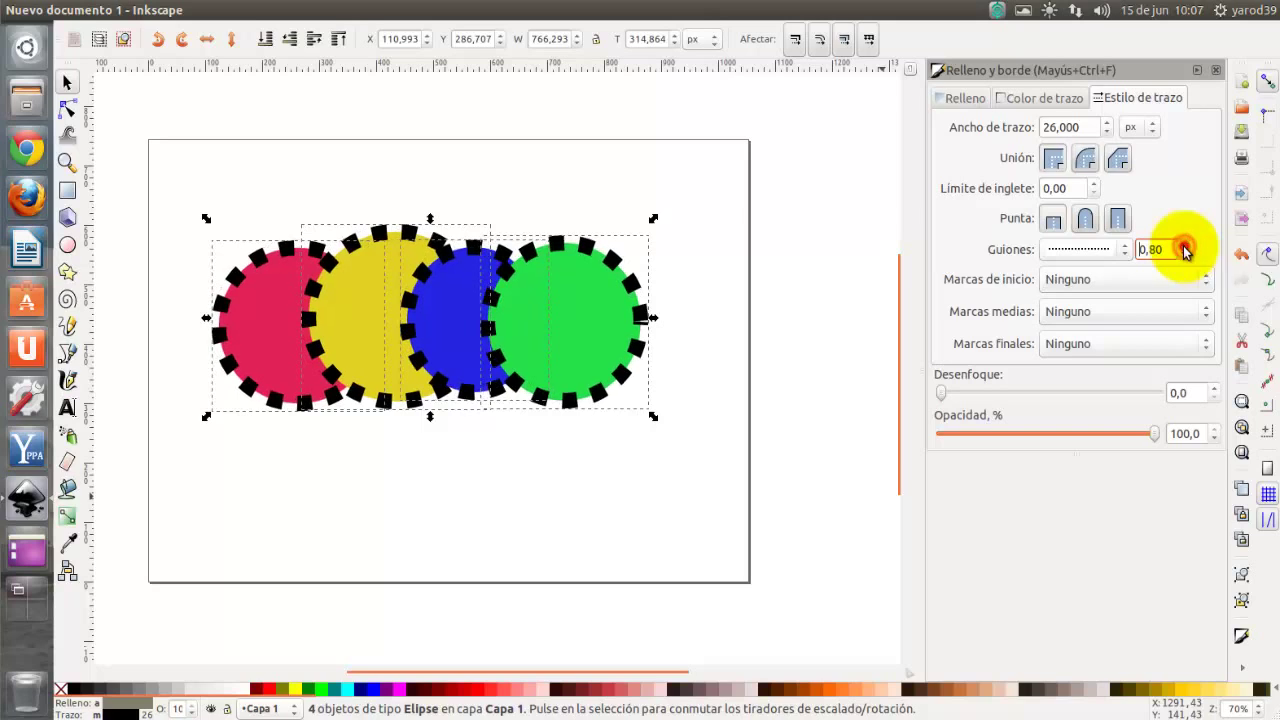
left_click(1185, 246)
left_click(1185, 246)
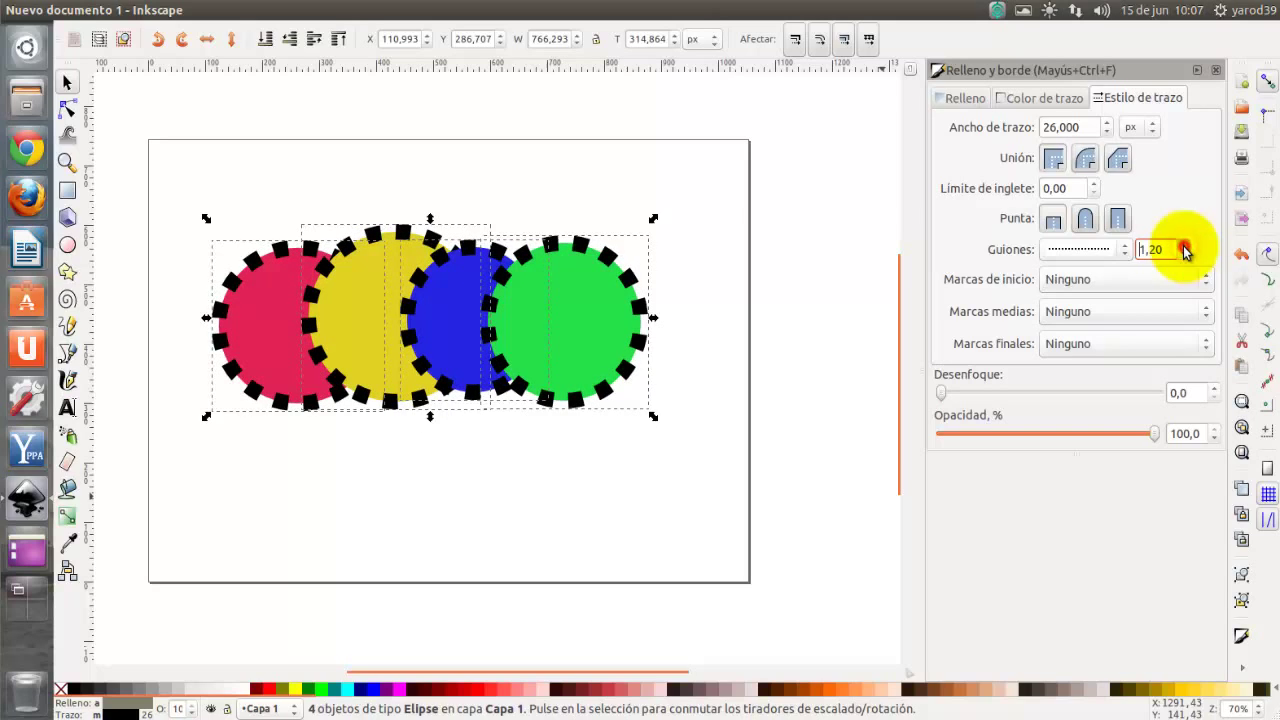
left_click(1185, 246)
left_click(1185, 254)
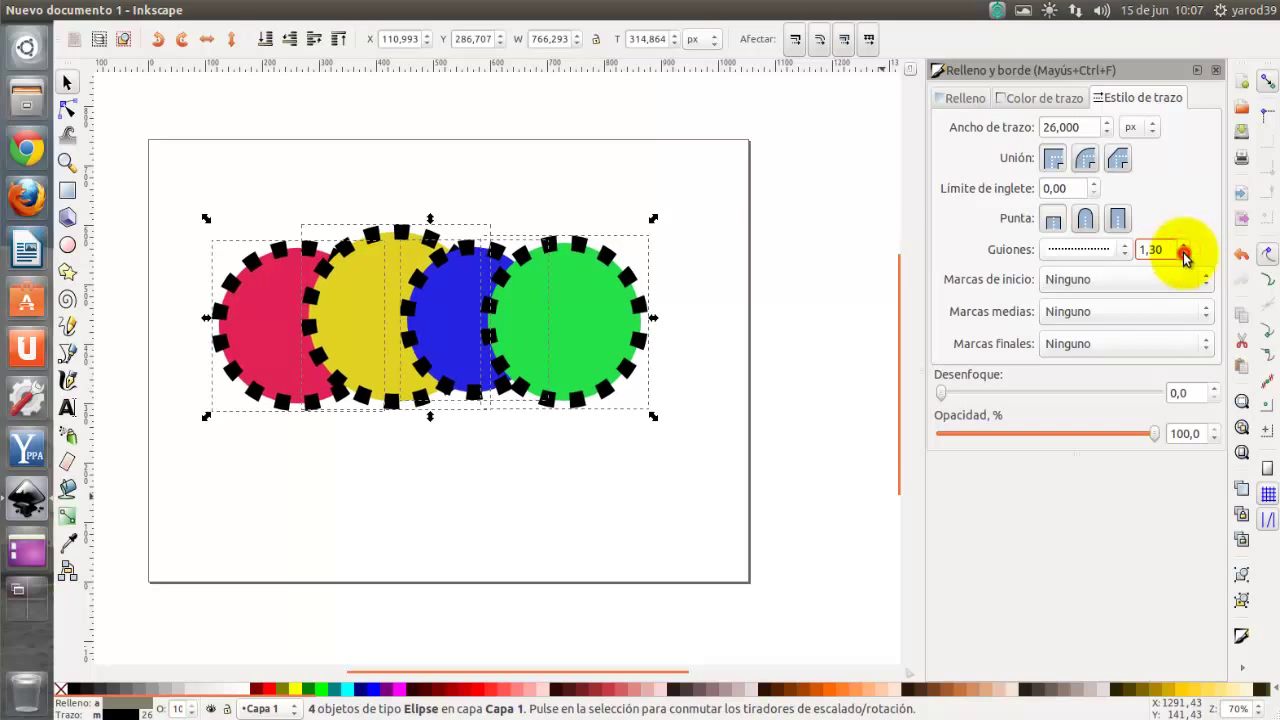
left_click(1185, 254)
left_click(1185, 254)
left_click(1185, 254)
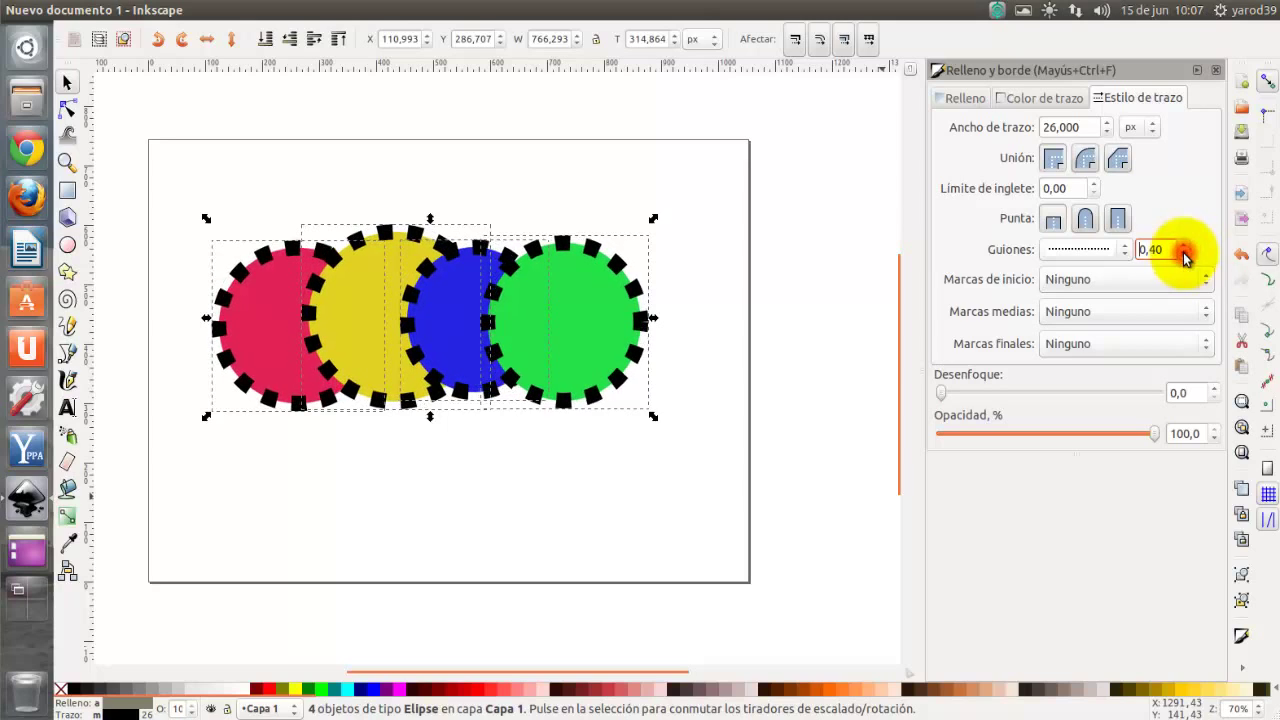
left_click(1185, 254)
left_click(1185, 254)
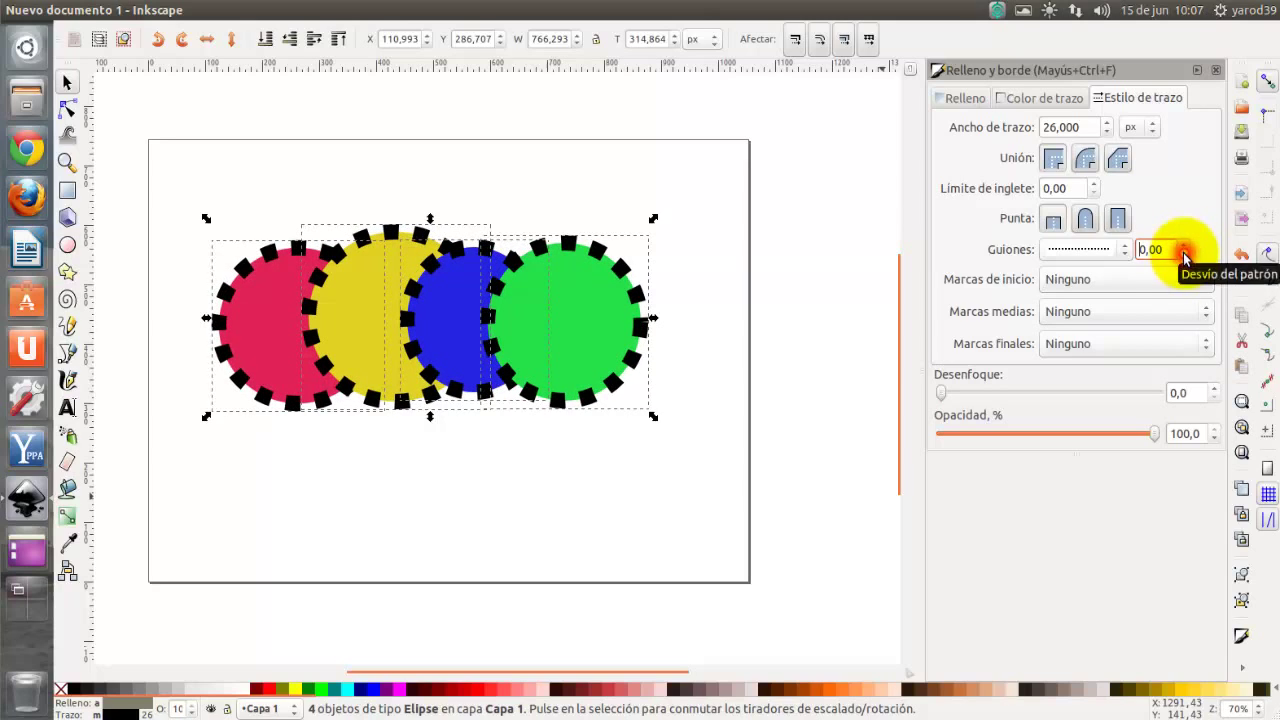
left_click(1129, 255)
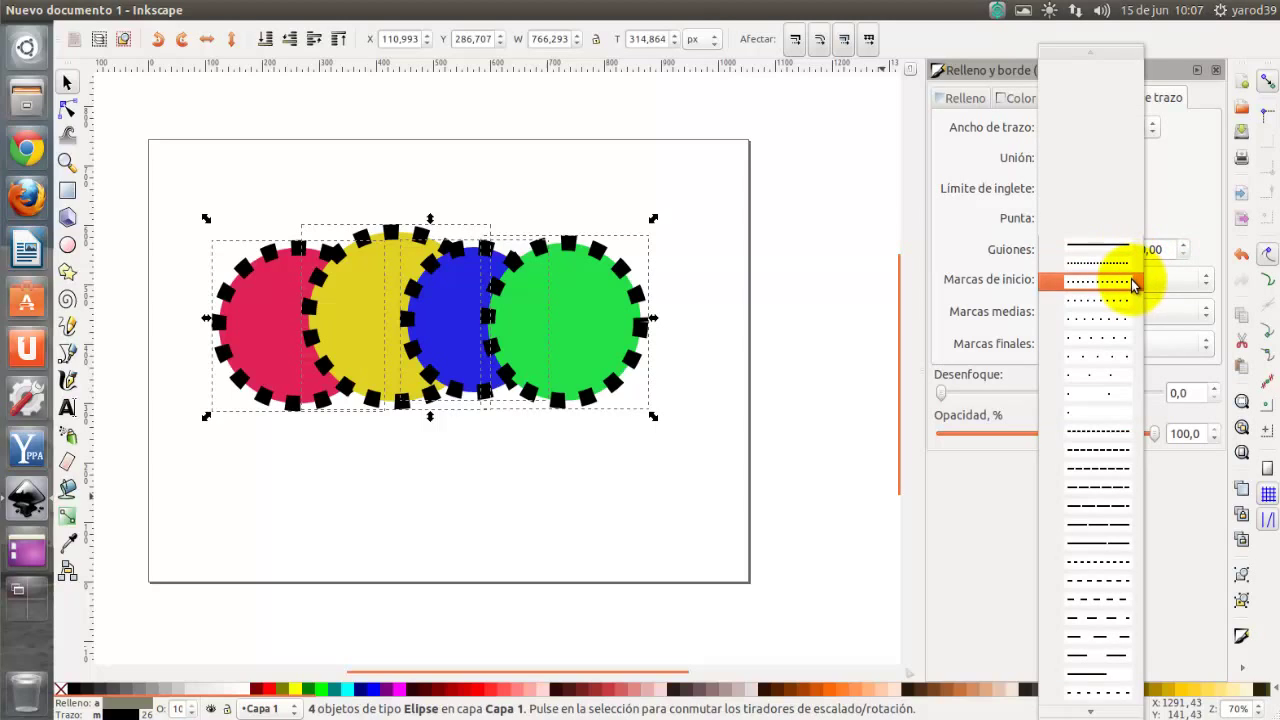
left_click(1131, 279)
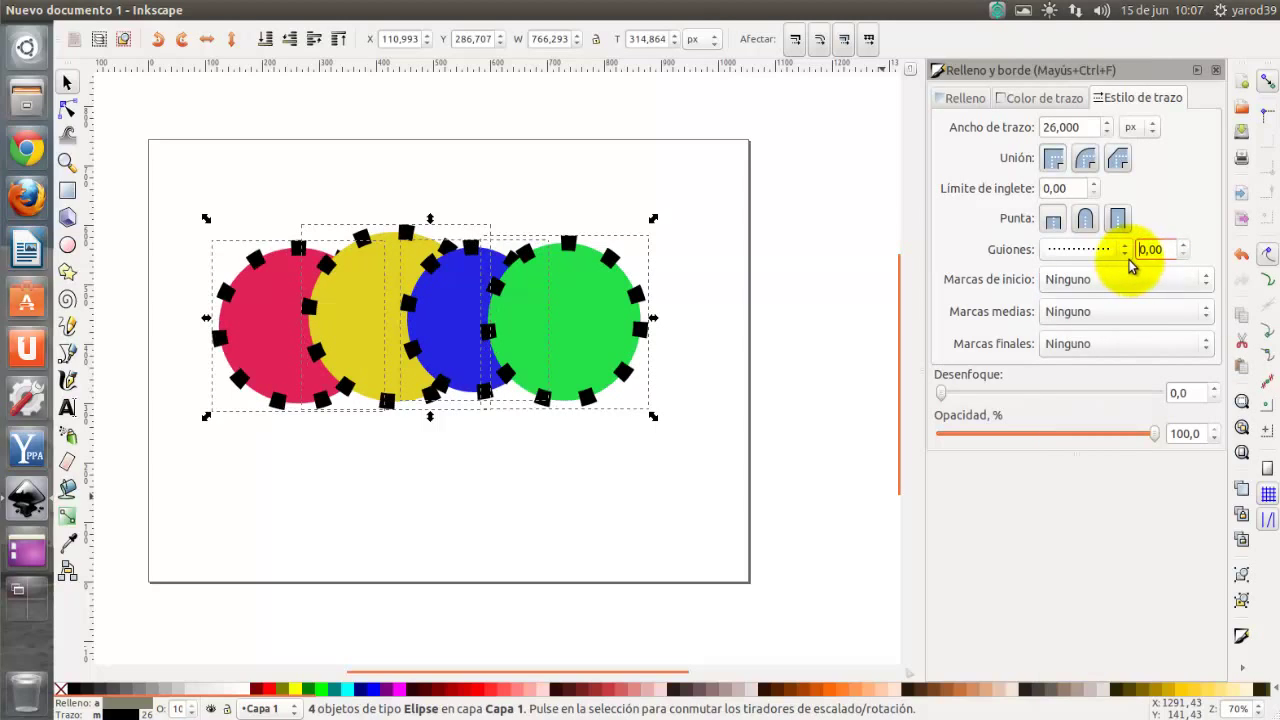
left_click(1130, 257)
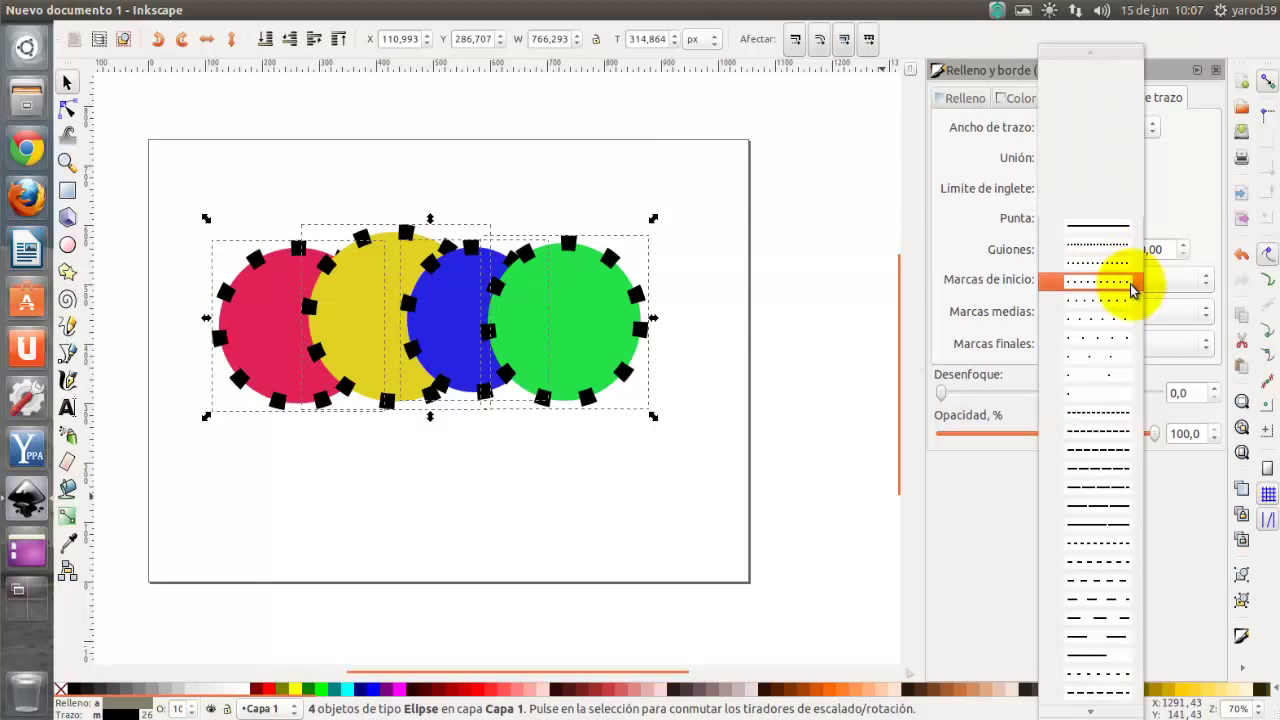
left_click(1137, 413)
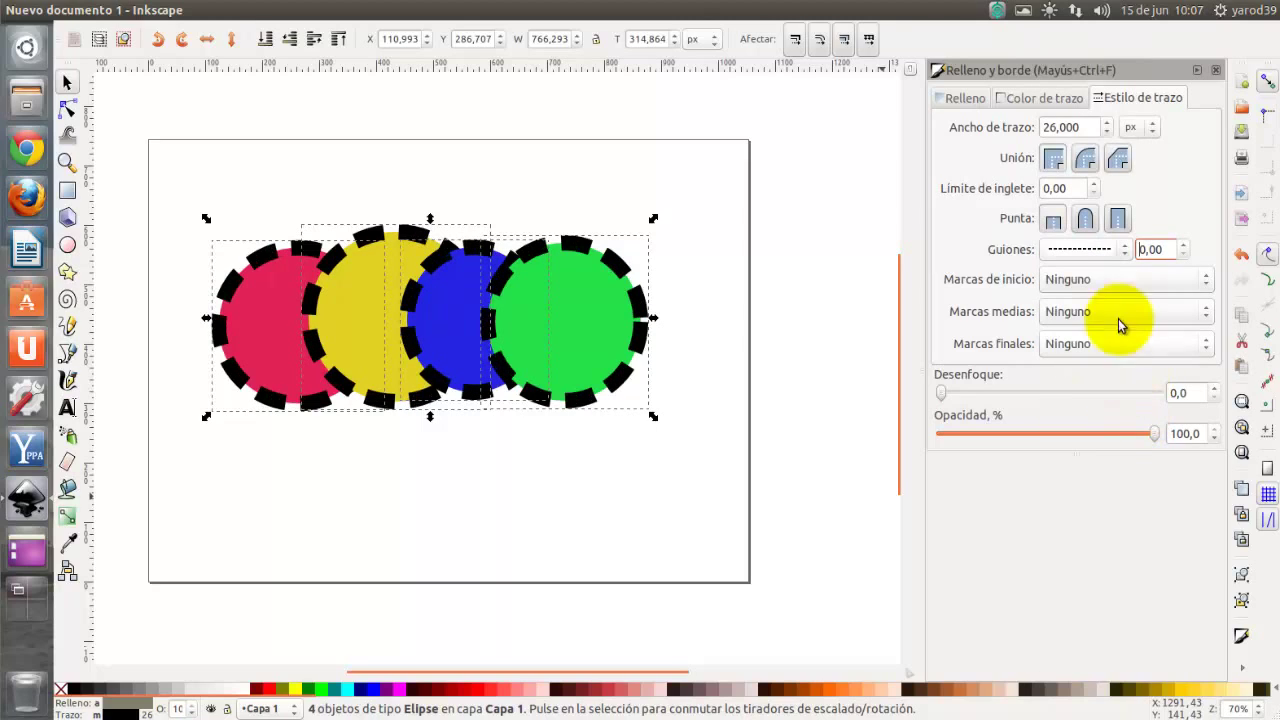
left_click(1131, 255)
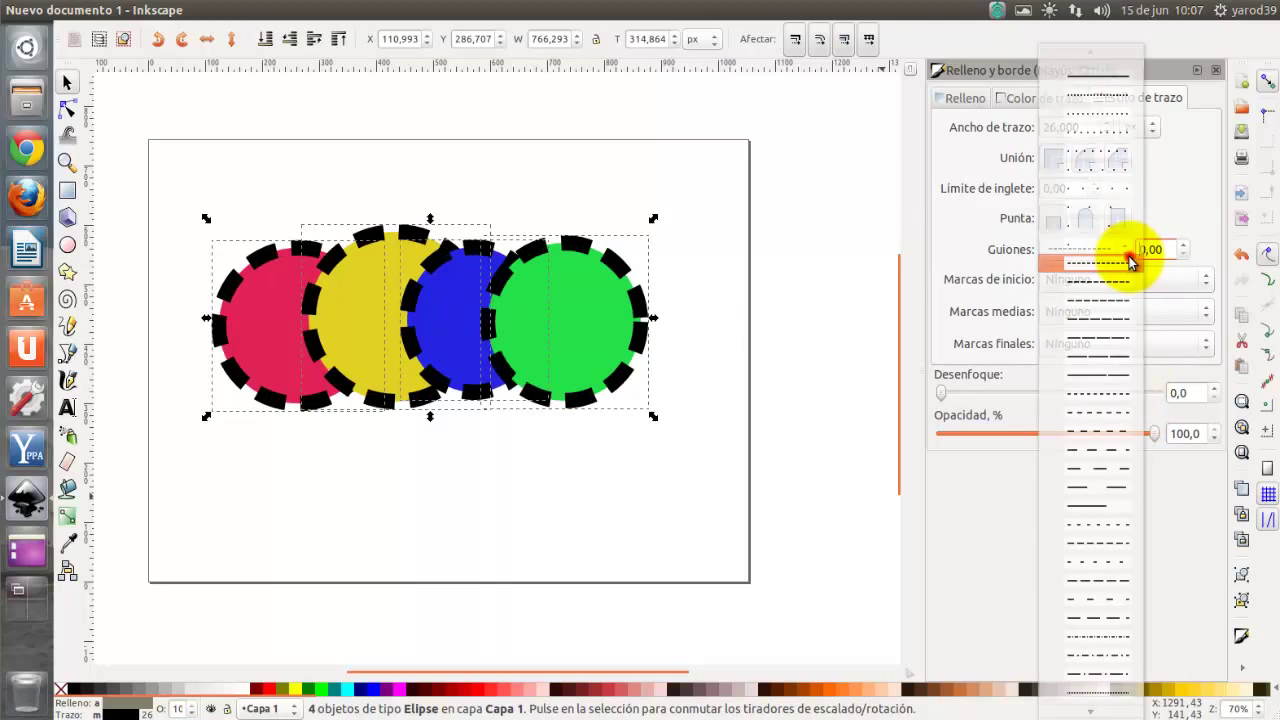
left_click(1125, 474)
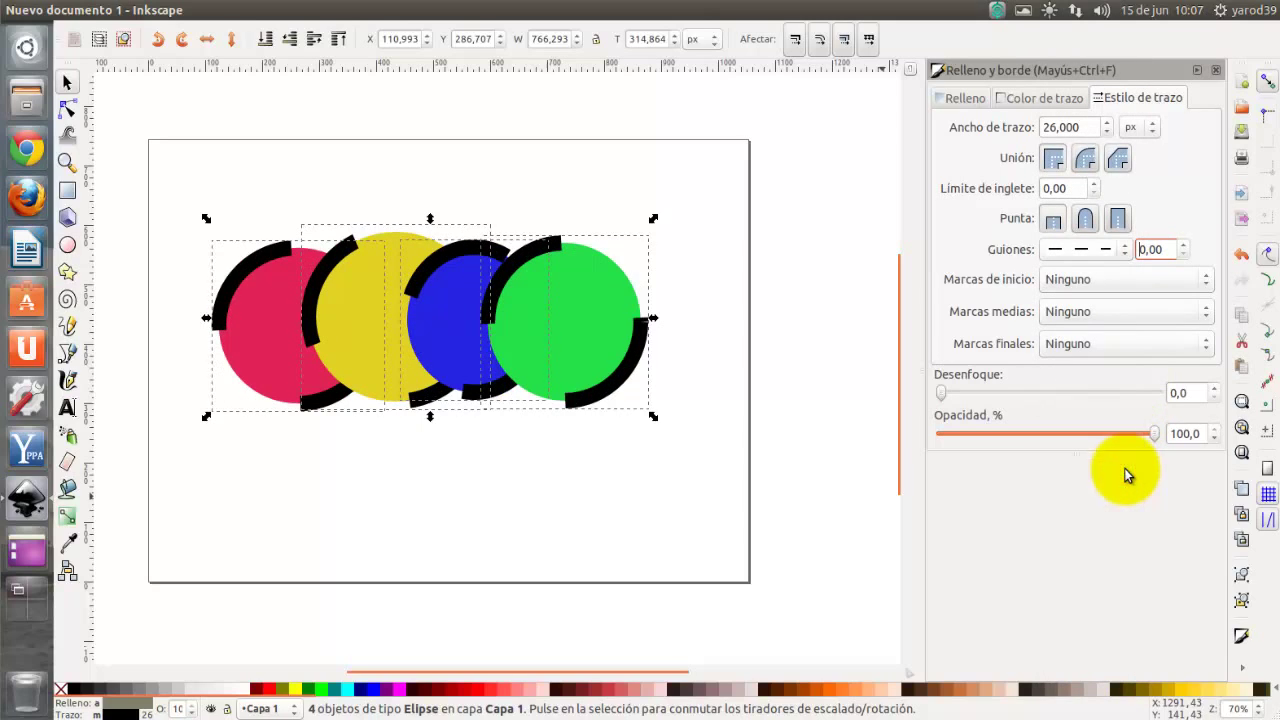
left_click(1126, 256)
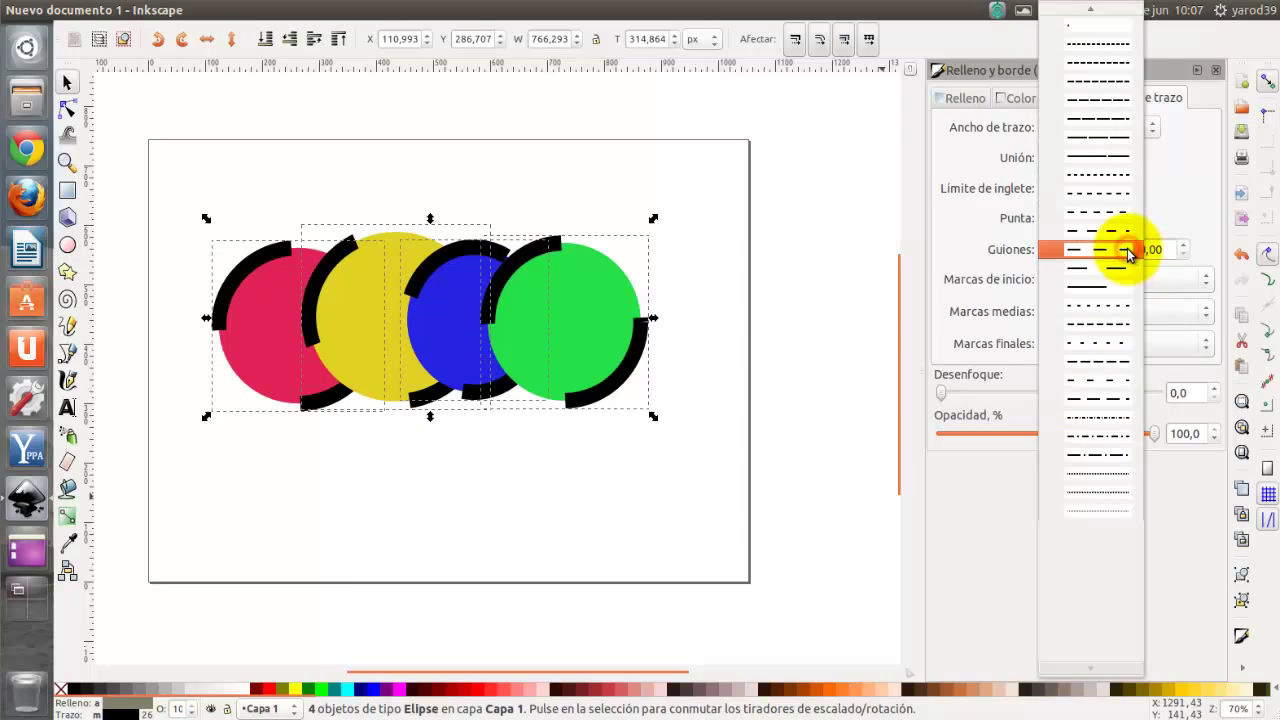
left_click(1131, 492)
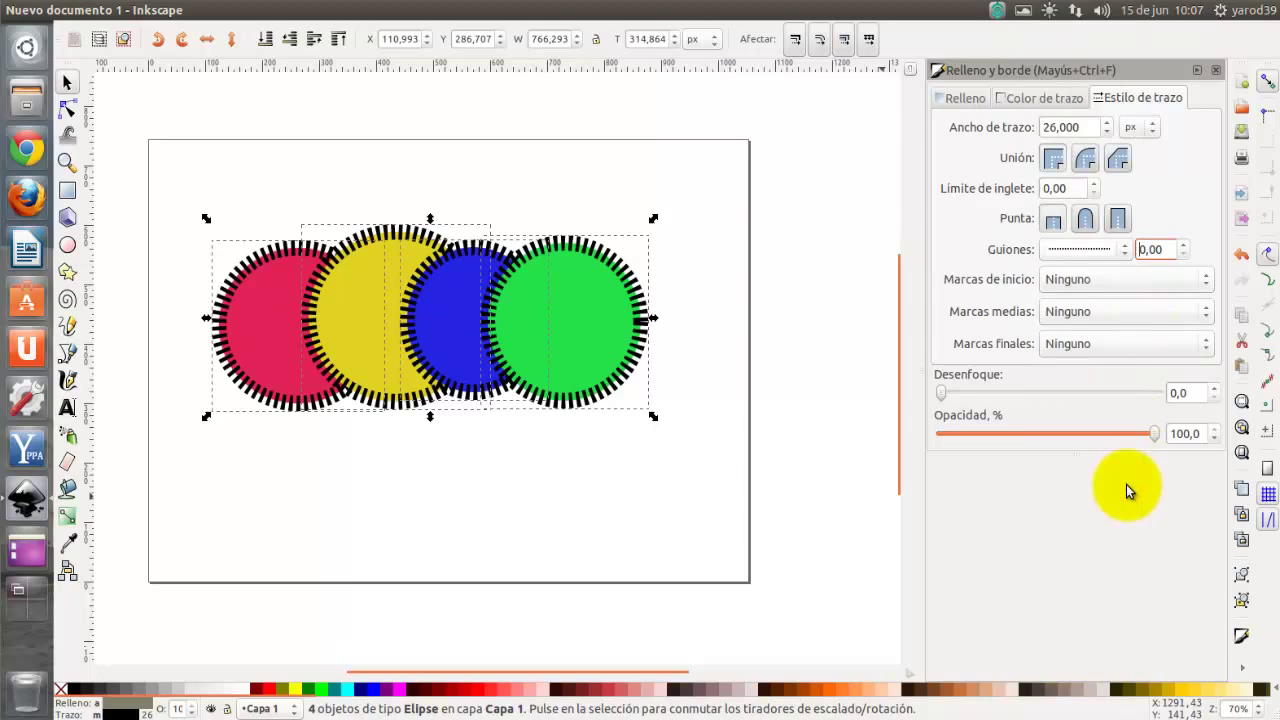
left_click(1127, 250)
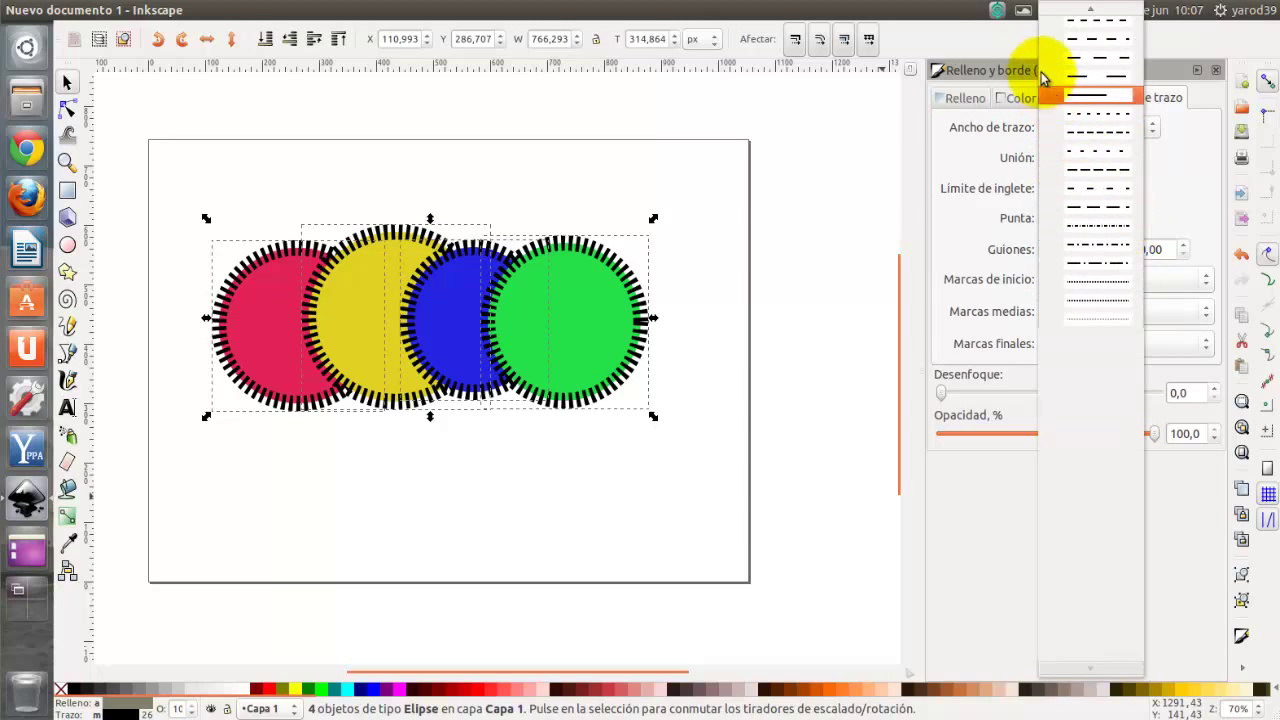
scroll(1045, 70, "up", 3)
scroll(1040, 88, "up", 3)
scroll(1040, 88, "up", 3)
scroll(1046, 80, "up", 3)
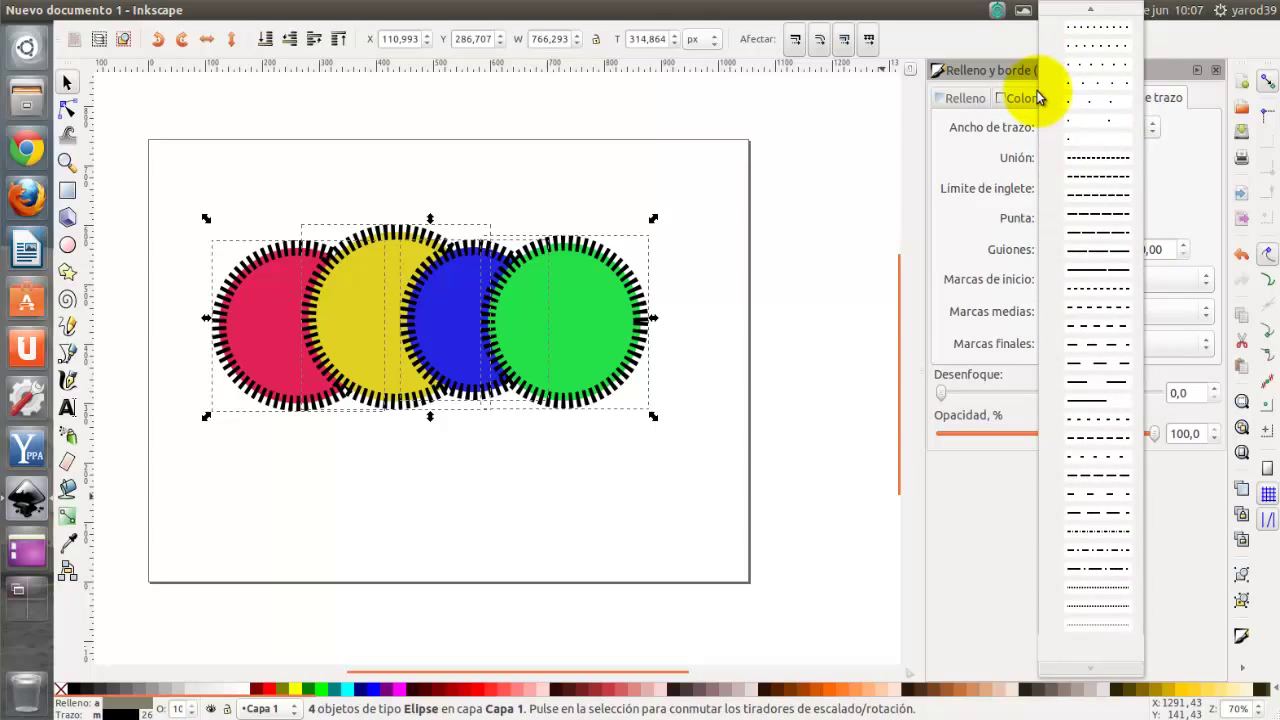
left_click(1052, 14)
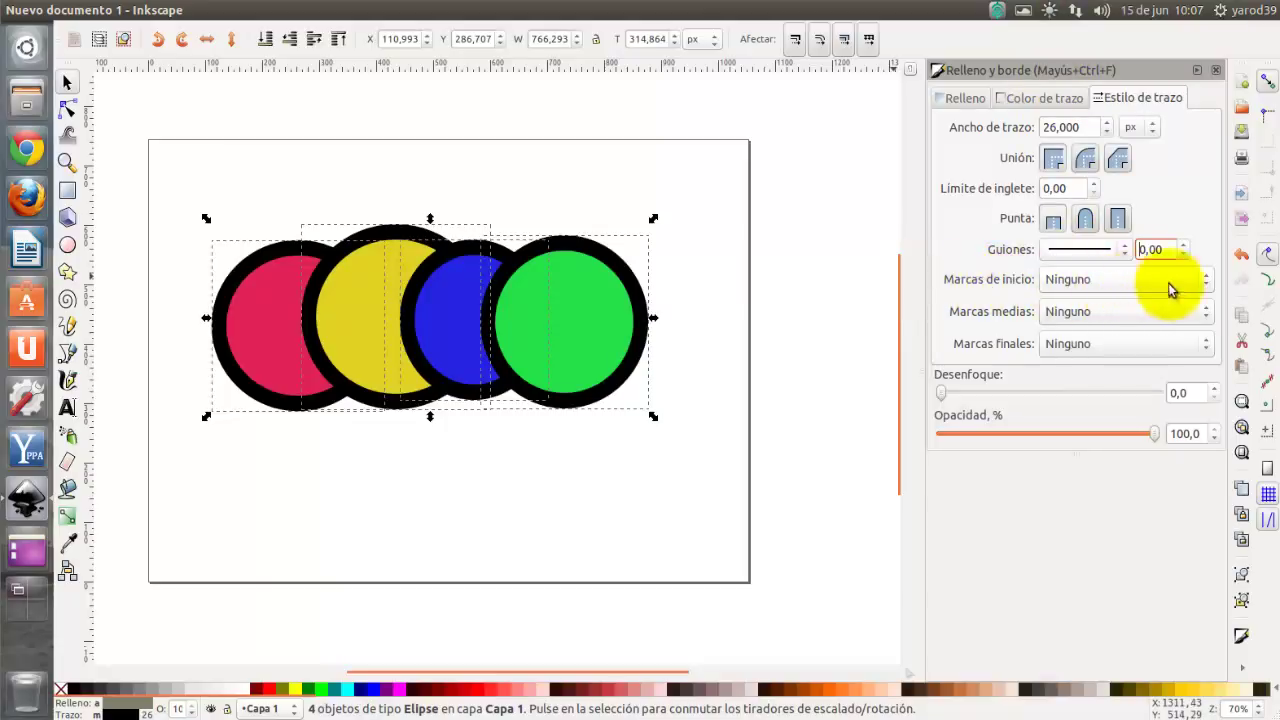
left_click(1207, 288)
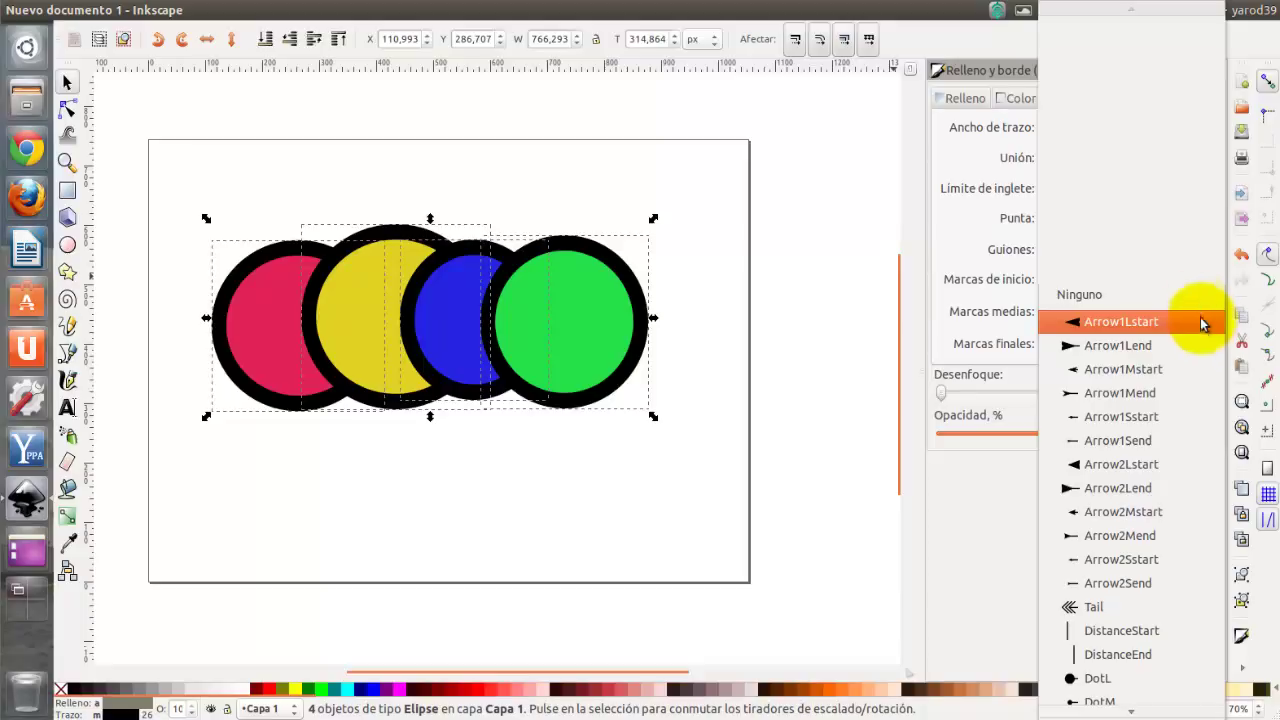
left_click(1194, 294)
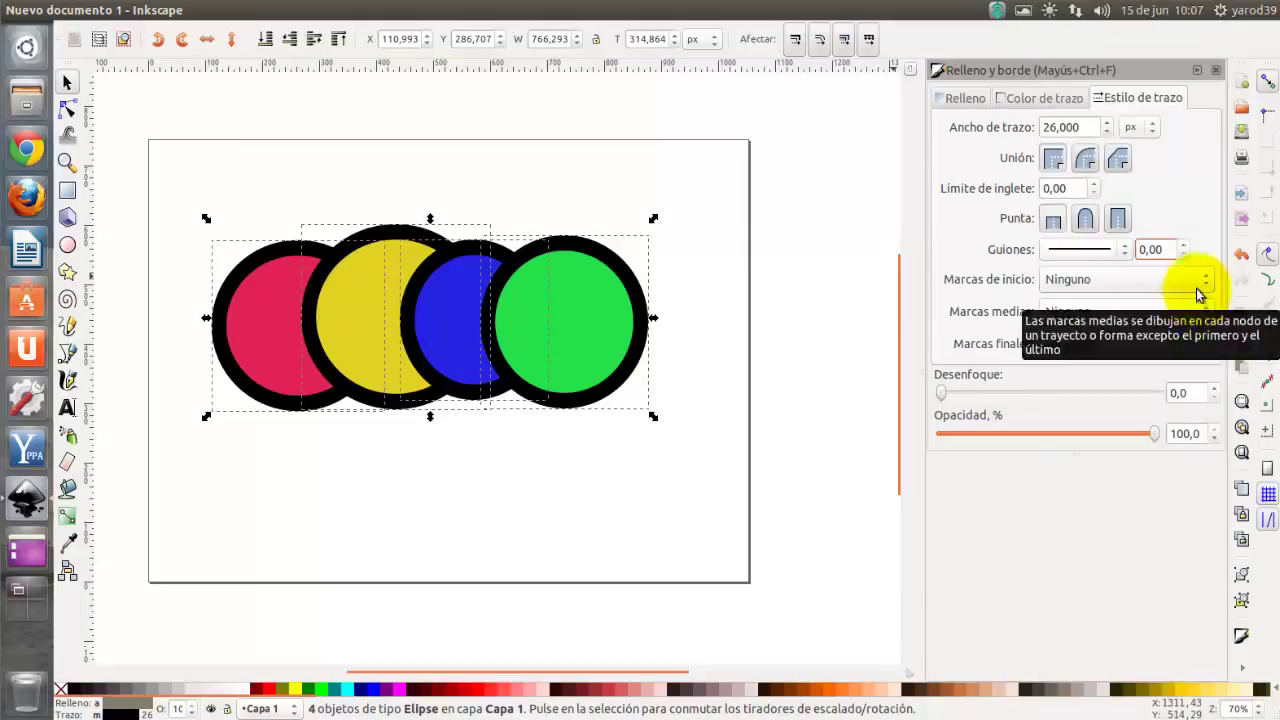
left_click(1206, 283)
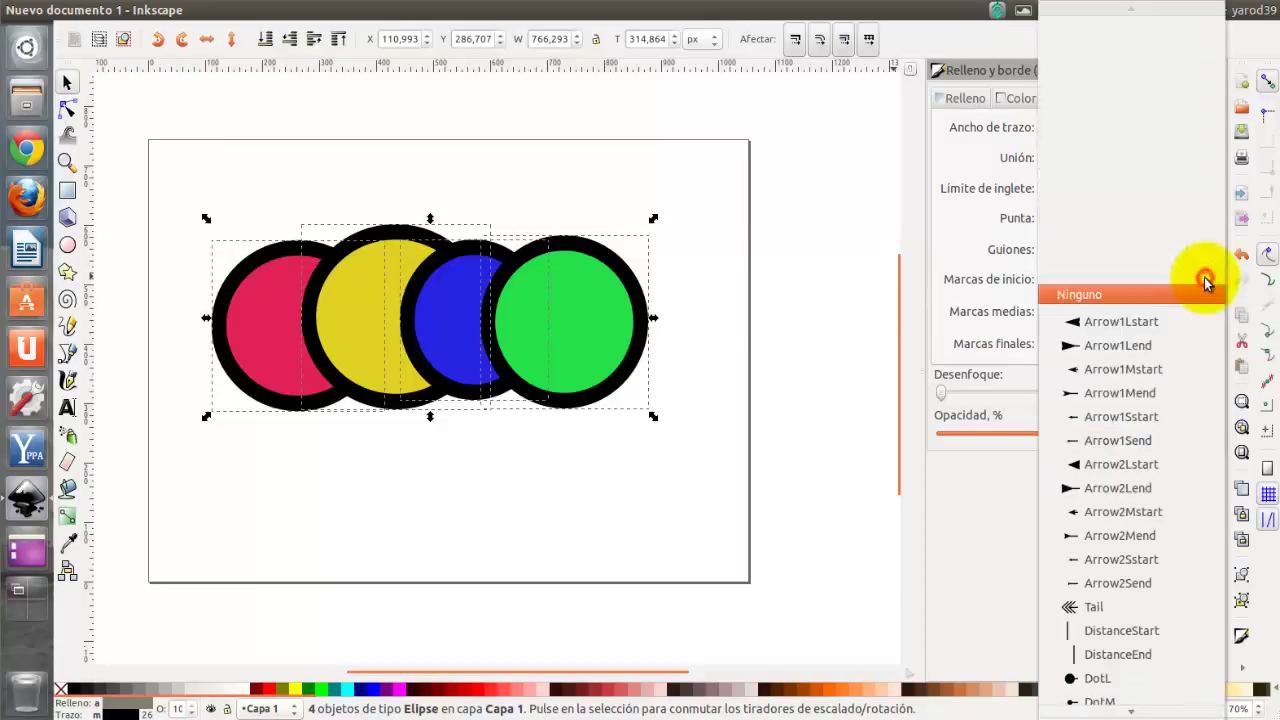
left_click(1205, 288)
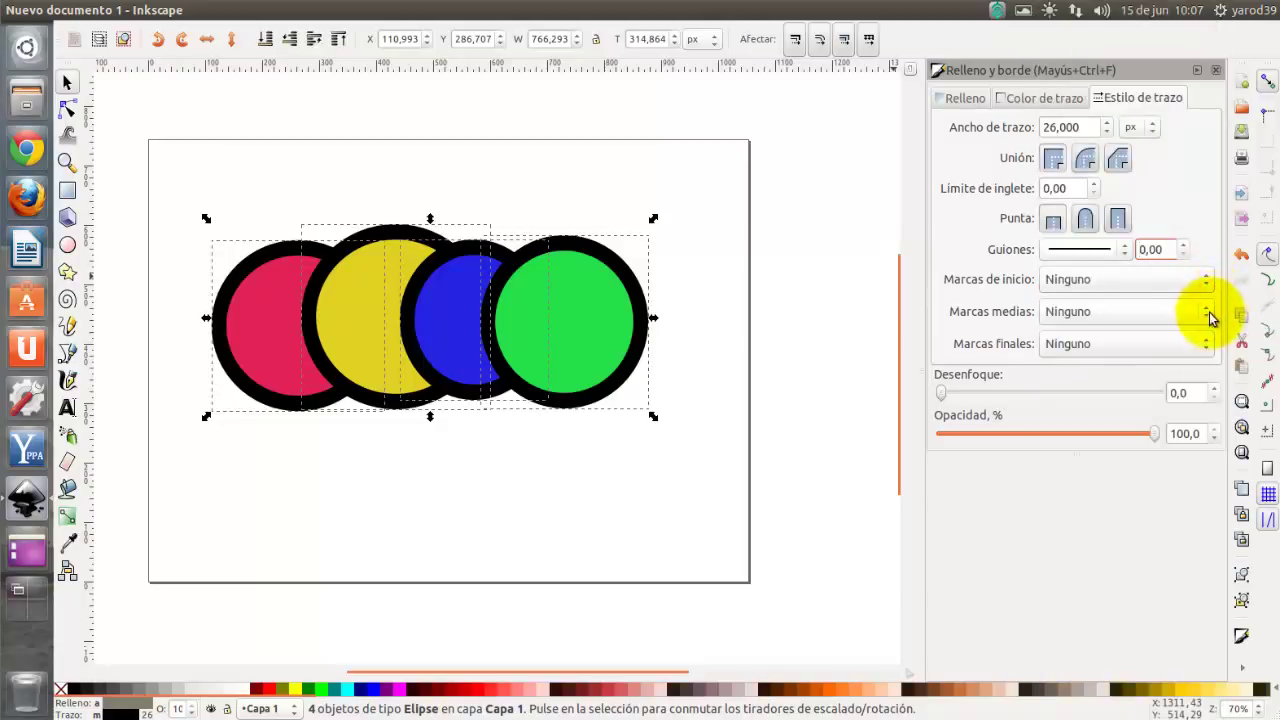
left_click(1208, 314)
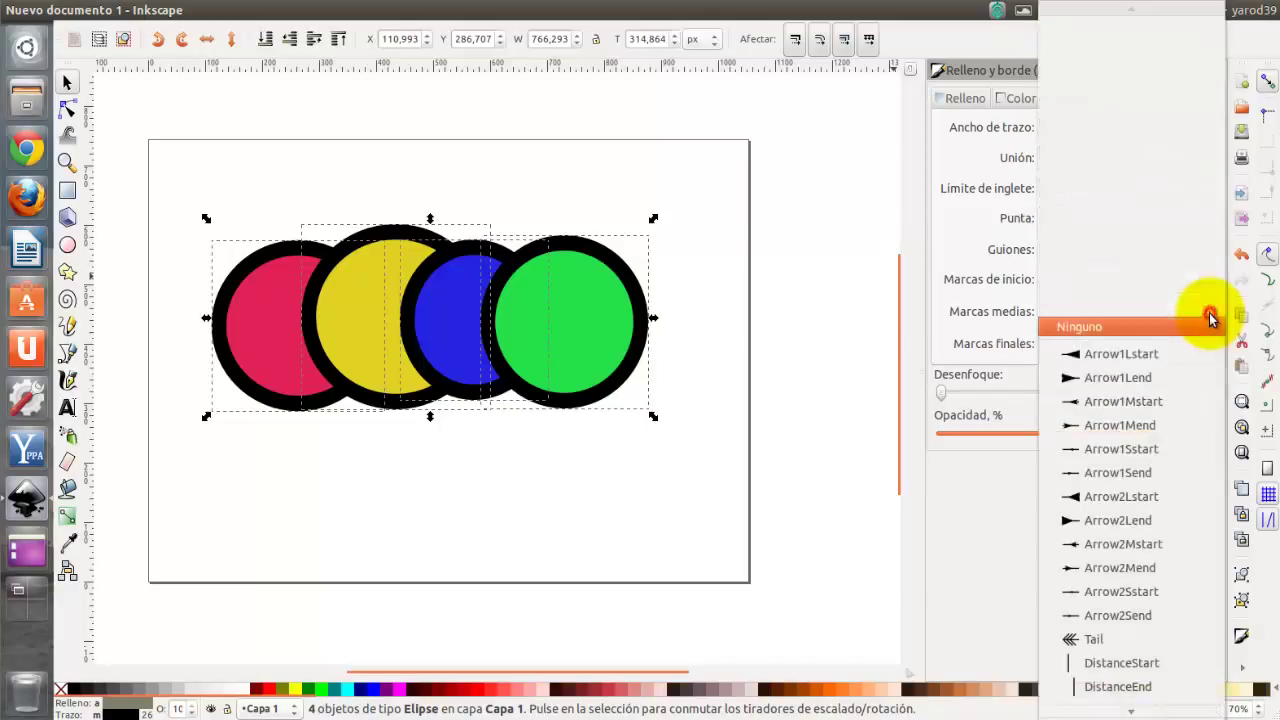
left_click(1210, 320)
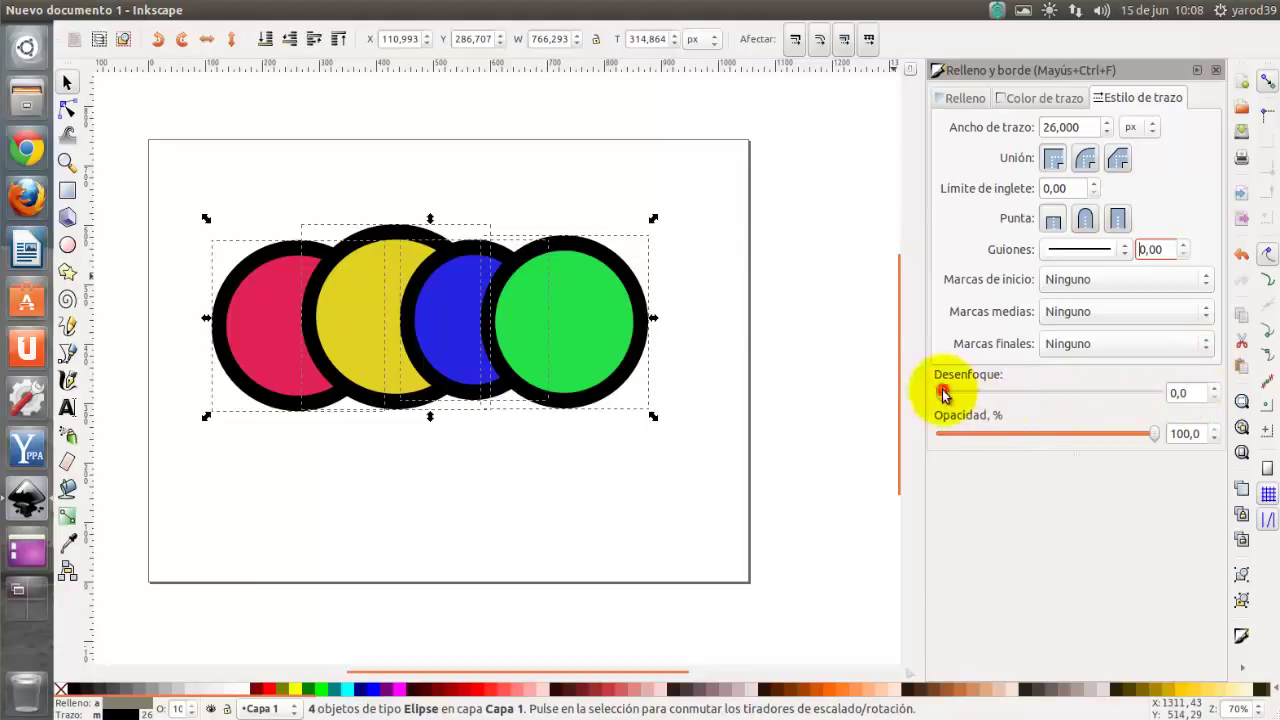
Step: Blur the four circles heavily, then step the Desenfoque value back down to 0
left_click_drag(942, 392, 1160, 394)
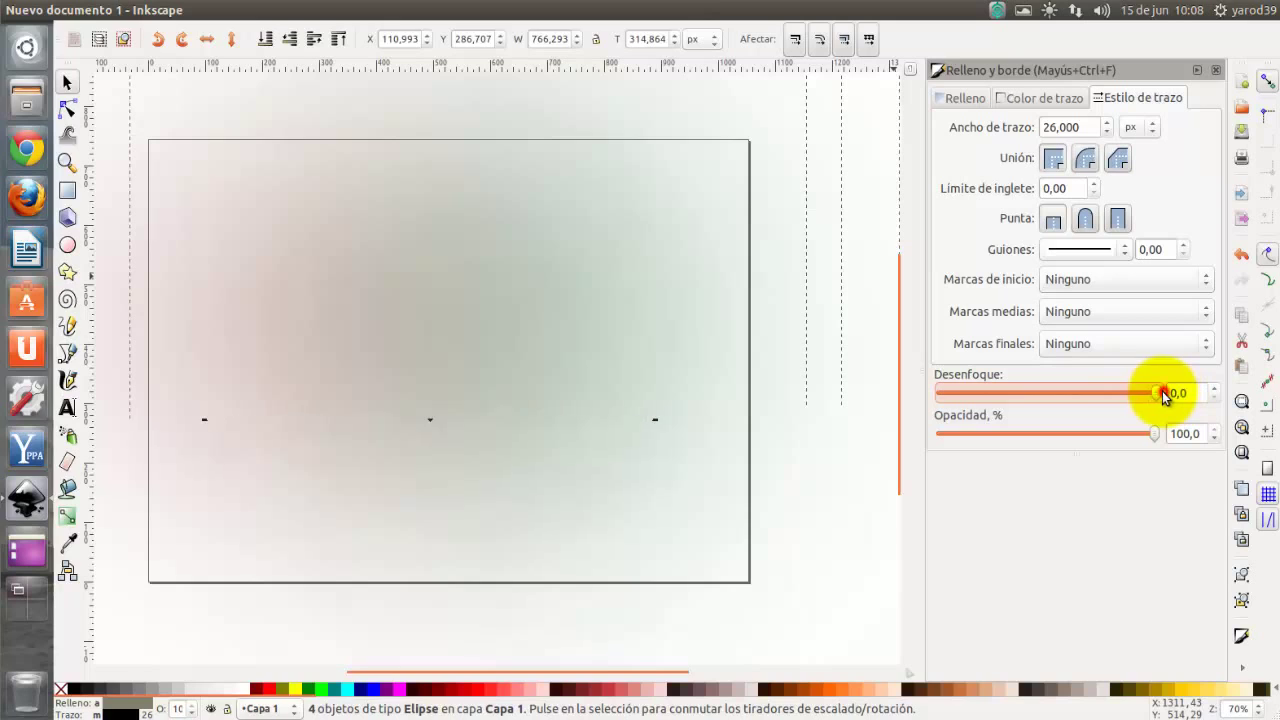
left_click_drag(1162, 393, 1064, 397)
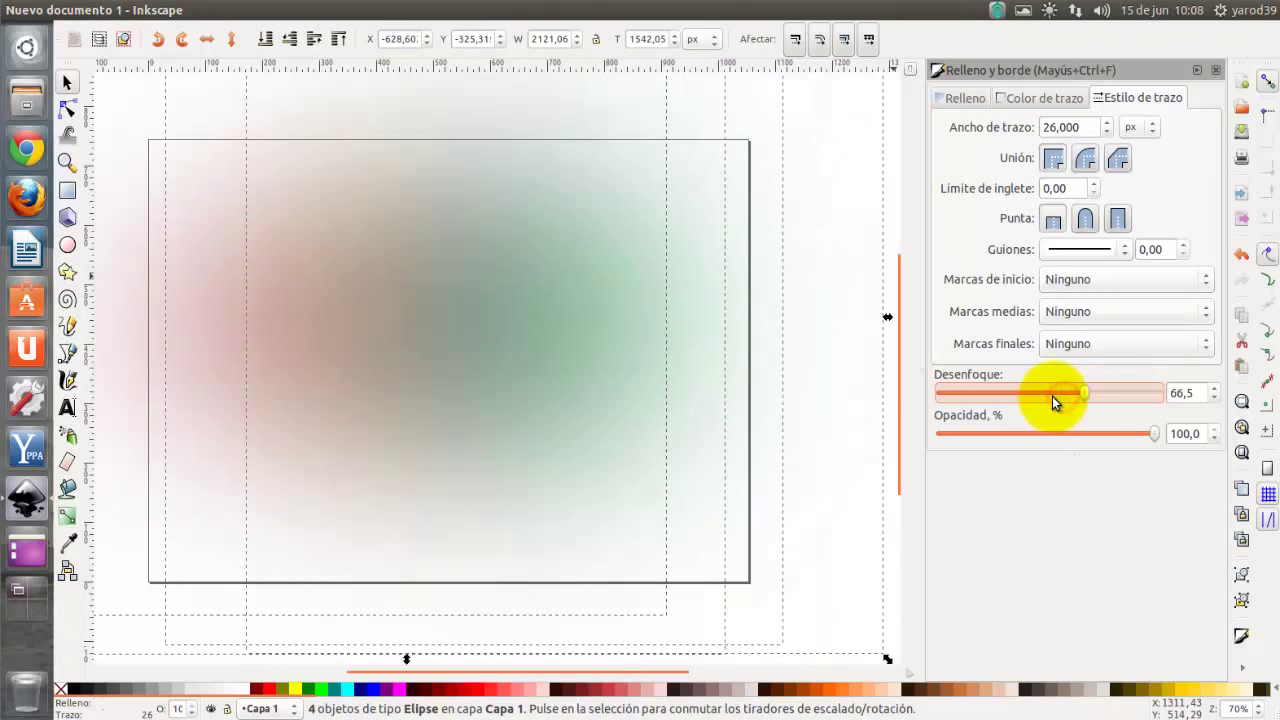
left_click(1049, 396)
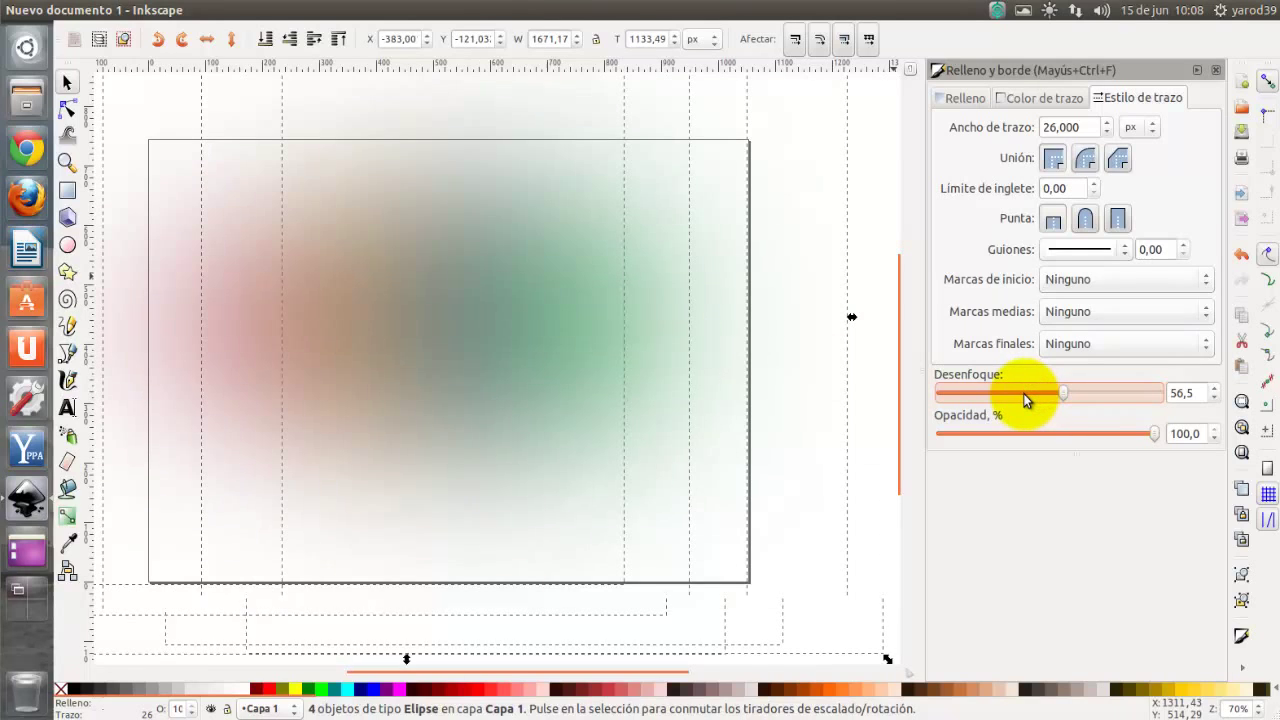
left_click(1023, 396)
left_click(1007, 396)
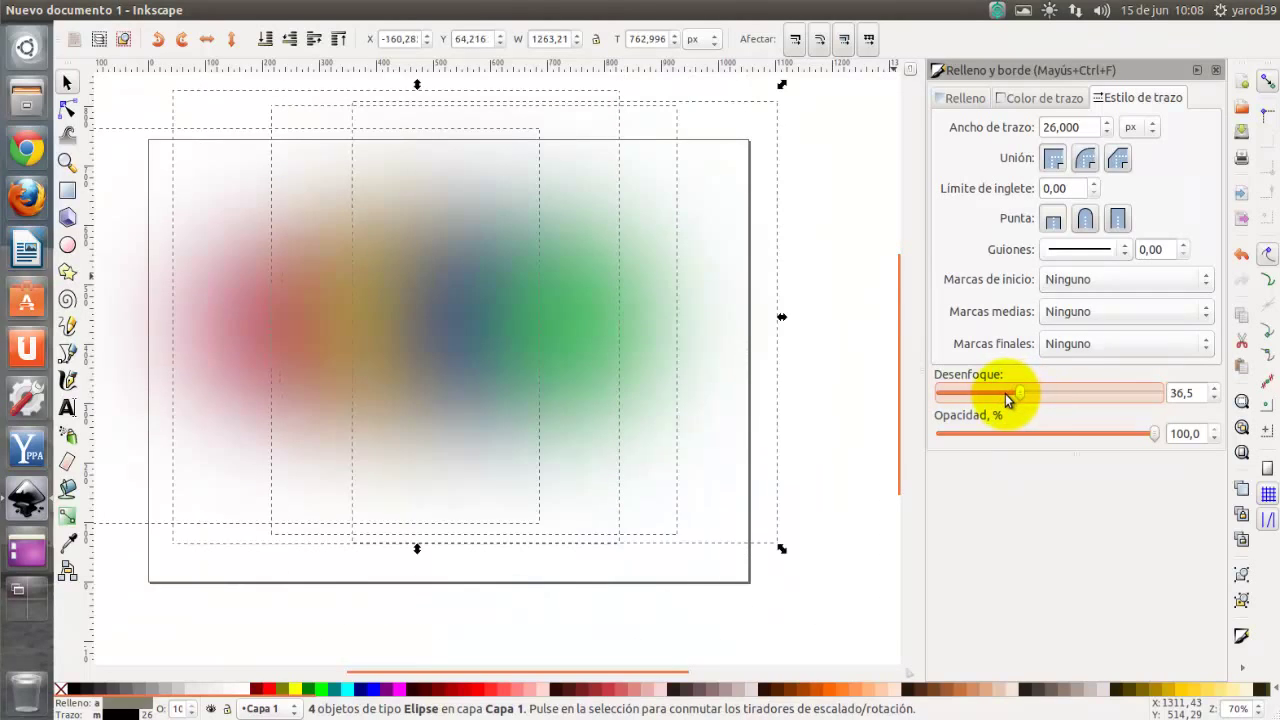
left_click(975, 396)
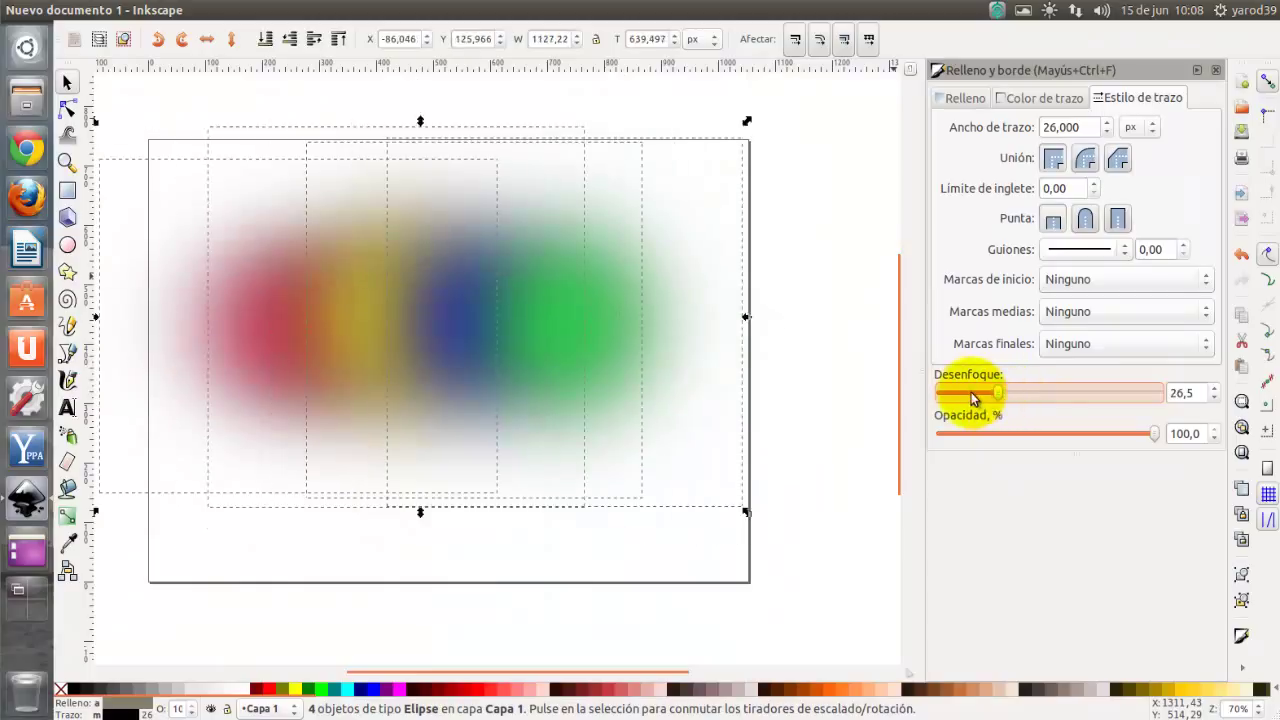
left_click(970, 396)
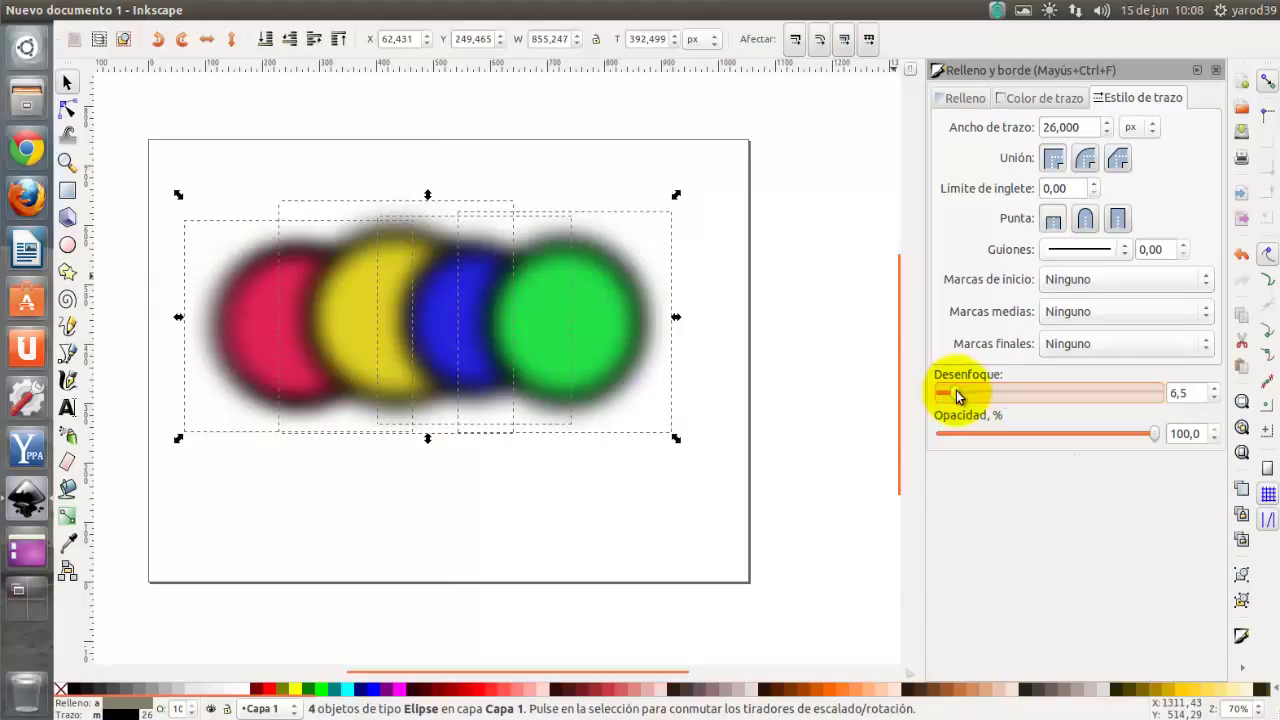
left_click(943, 393)
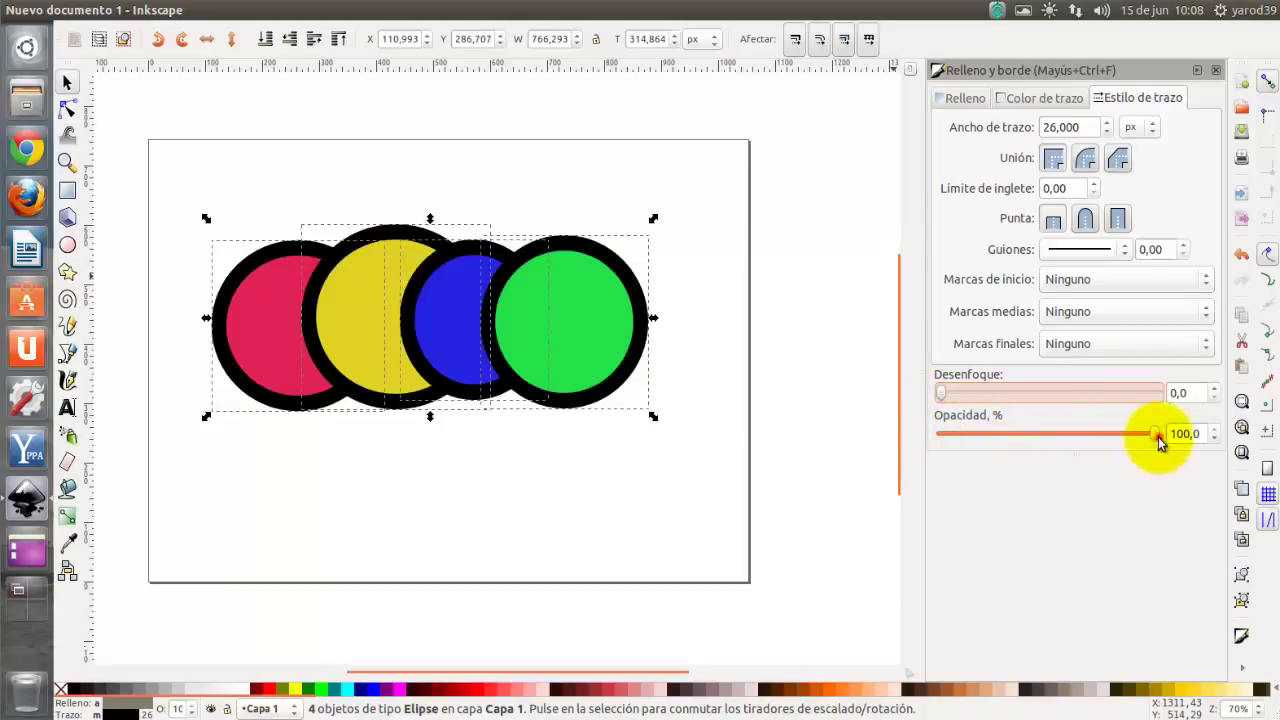
Step: Test lowering all four circles' opacity, then bring it back to full
mouse_move(1160, 443)
left_mouse_down()
mouse_move(940, 440)
mouse_move(985, 434)
left_mouse_up()
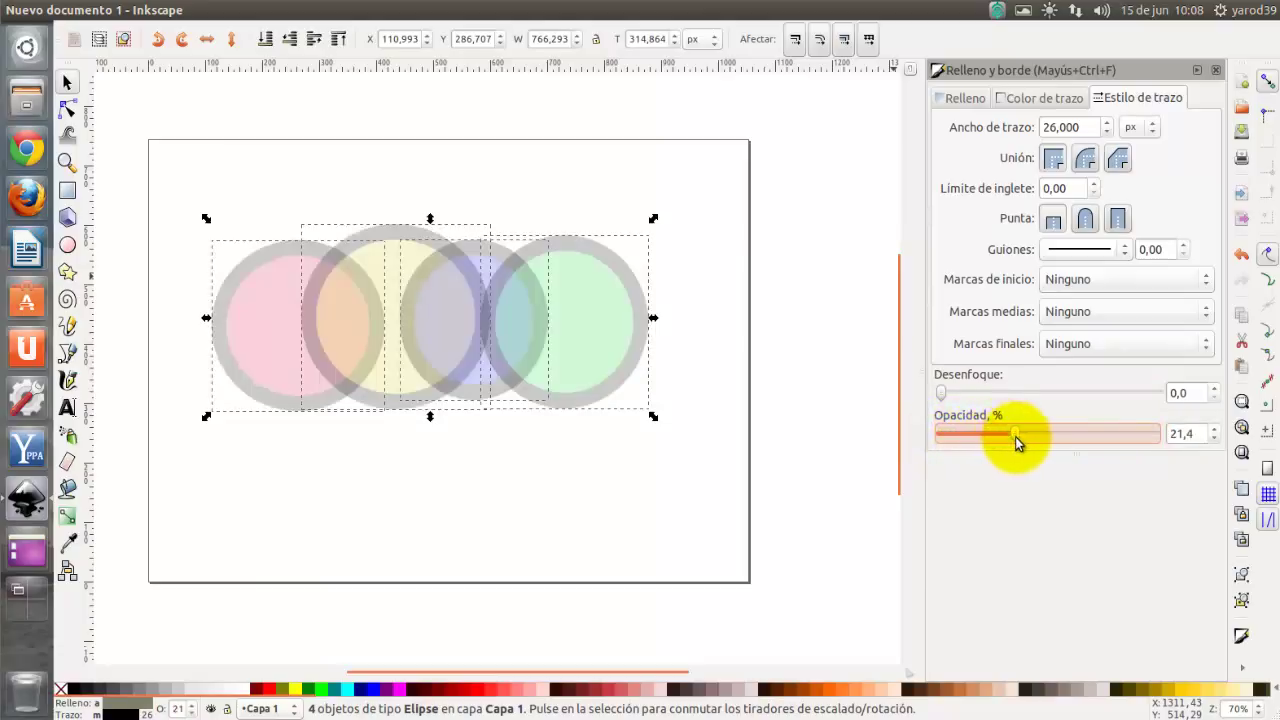
left_click_drag(1015, 436, 1046, 436)
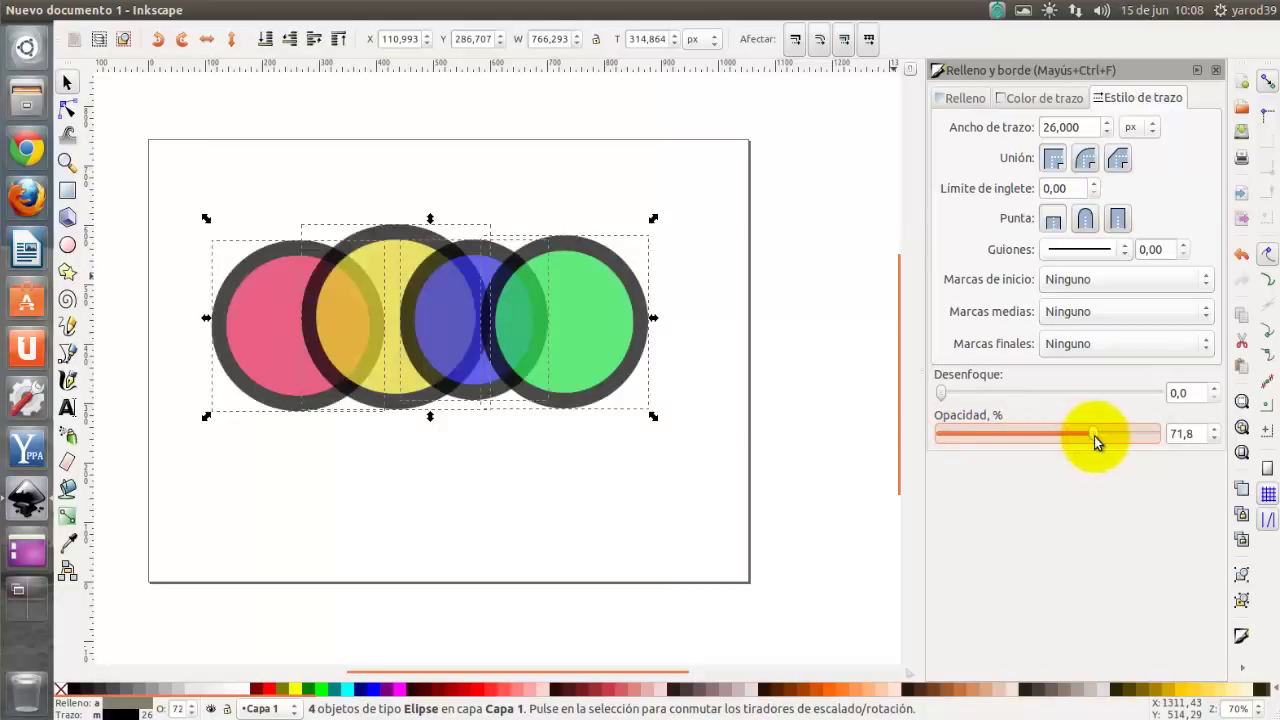
left_click_drag(1094, 436, 1171, 448)
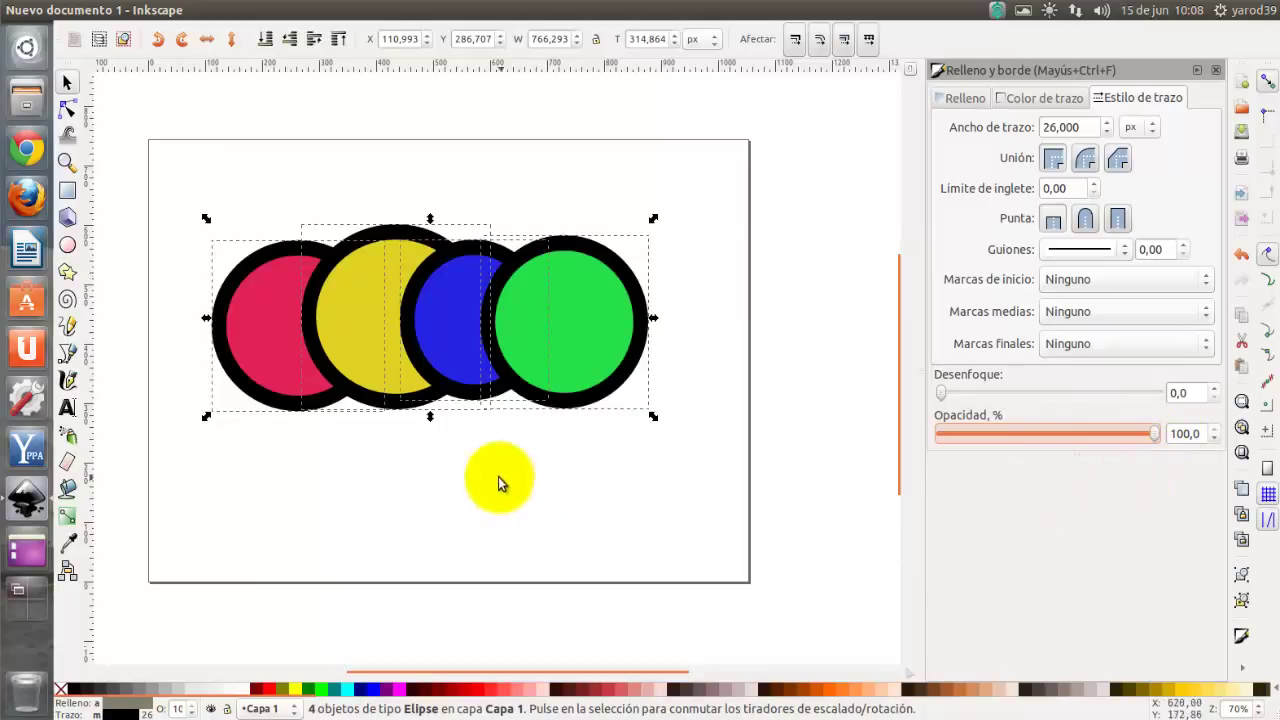
Step: Set only the red circle's opacity to about 40%
left_click(498, 476)
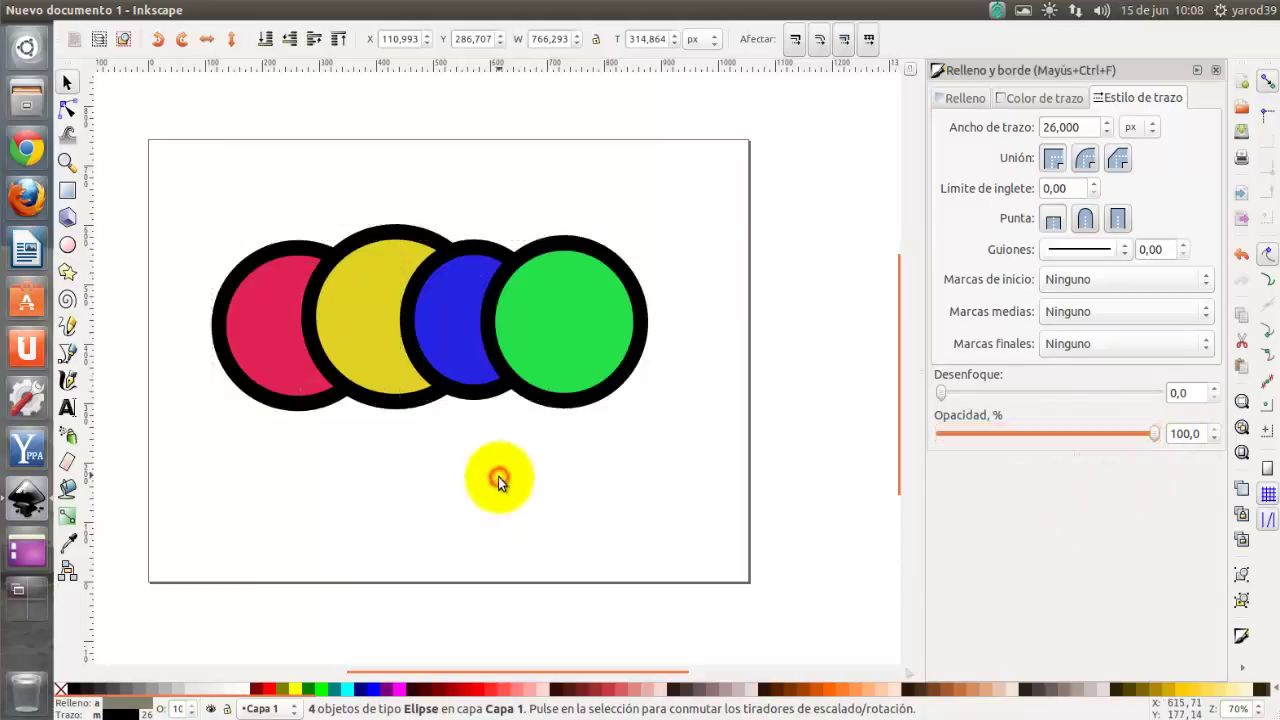
left_click(283, 360)
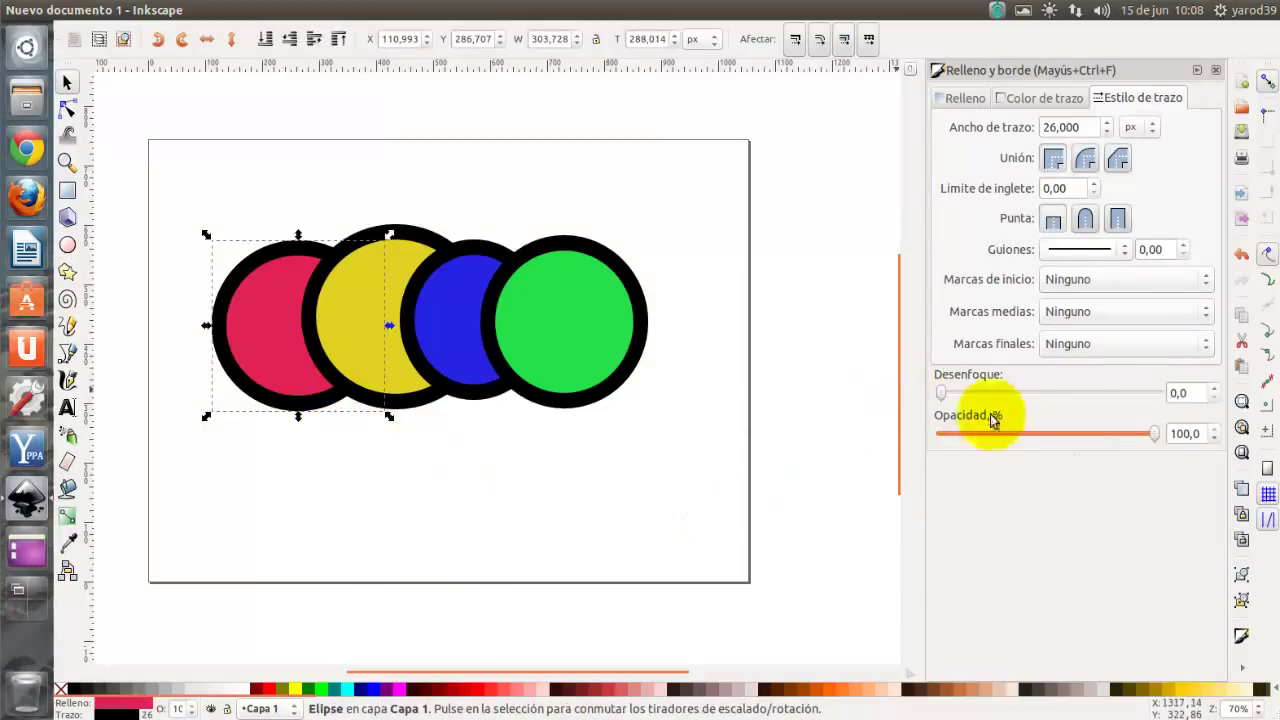
mouse_move(1155, 434)
left_mouse_down()
mouse_move(1072, 462)
mouse_move(1025, 457)
left_mouse_up()
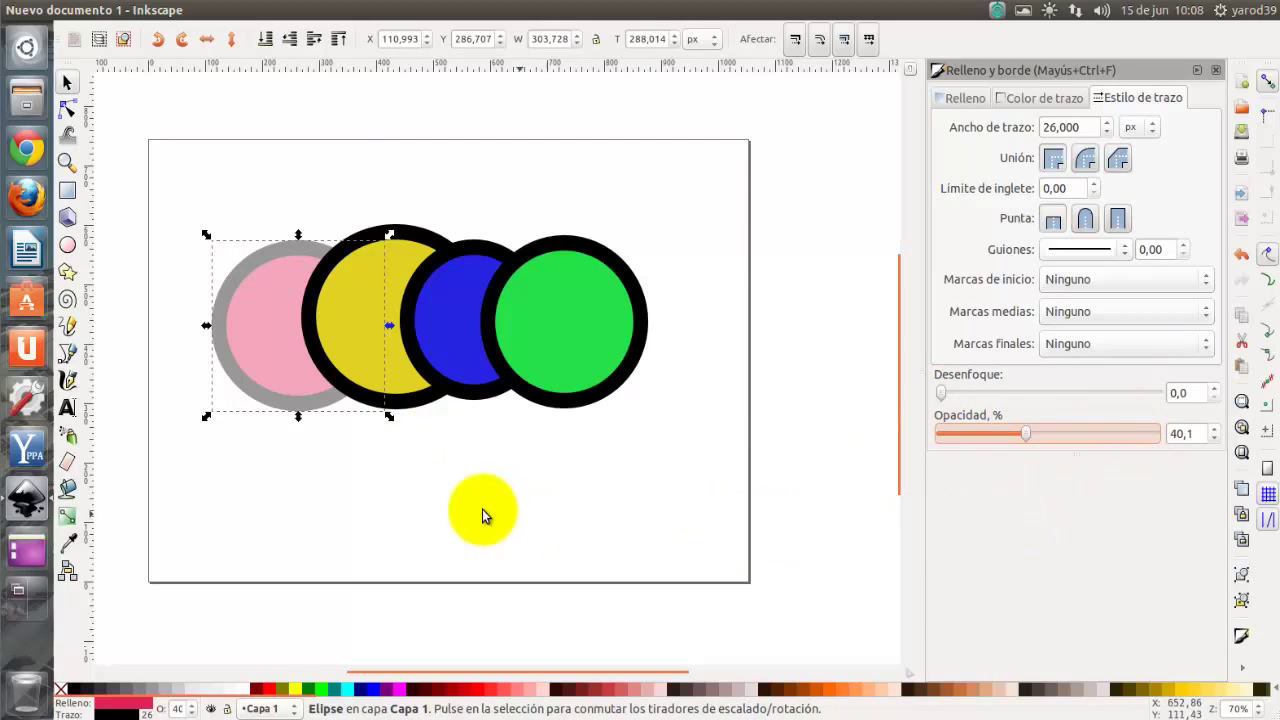
Step: Give the yellow circle a dotted outline from the Guiones dash patterns
left_click(401, 395)
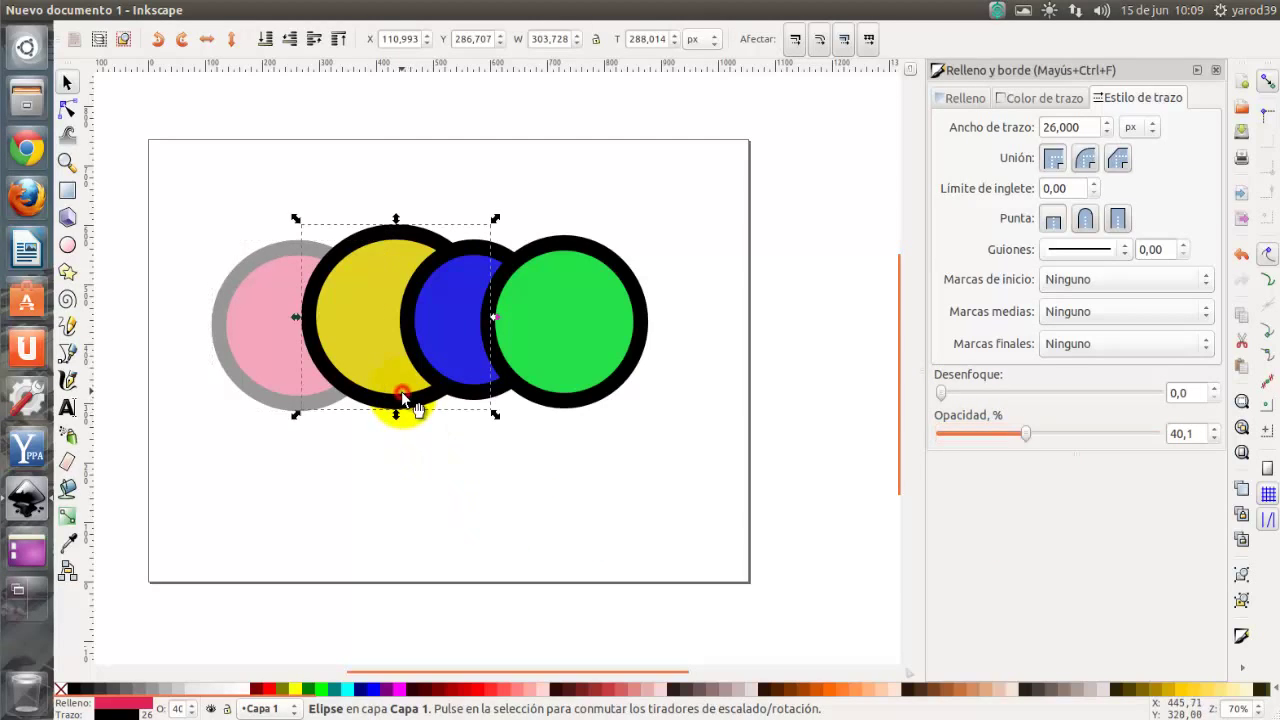
left_click(1055, 100)
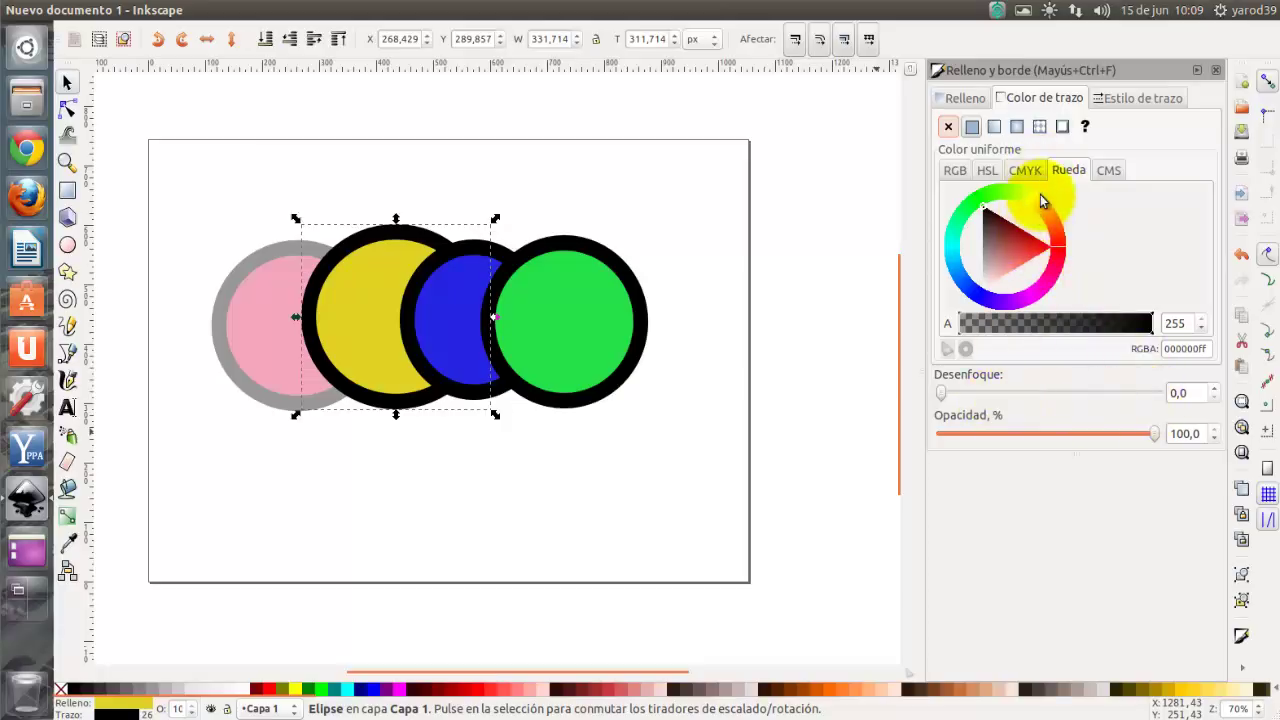
left_click(1137, 99)
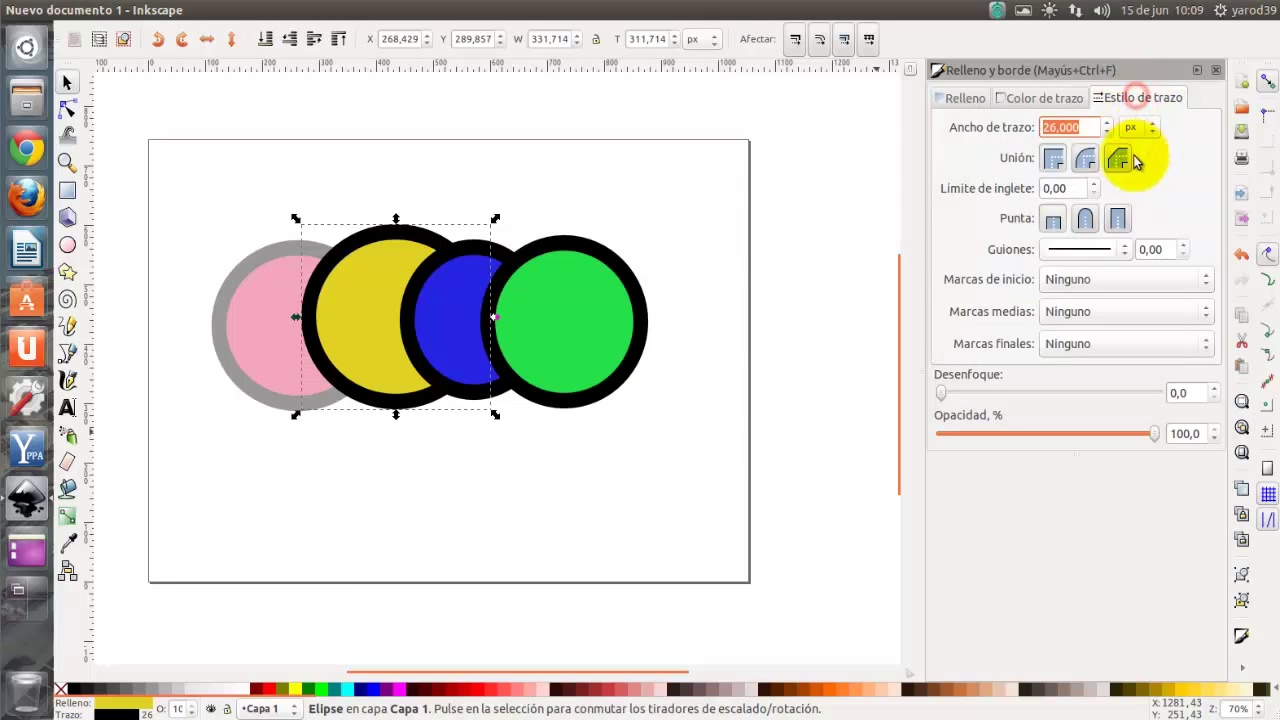
left_click(1124, 252)
left_click(1128, 283)
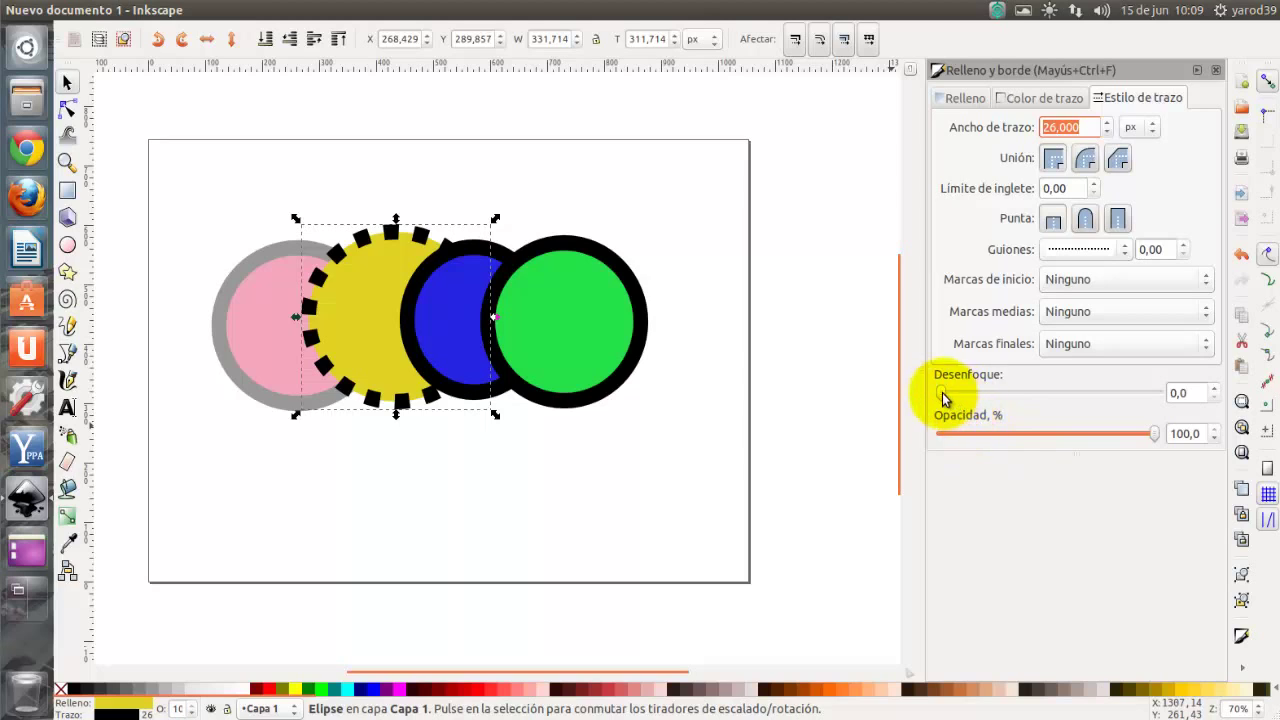
Step: Blur the yellow circle slightly, to about 6.8
left_click_drag(942, 394, 957, 394)
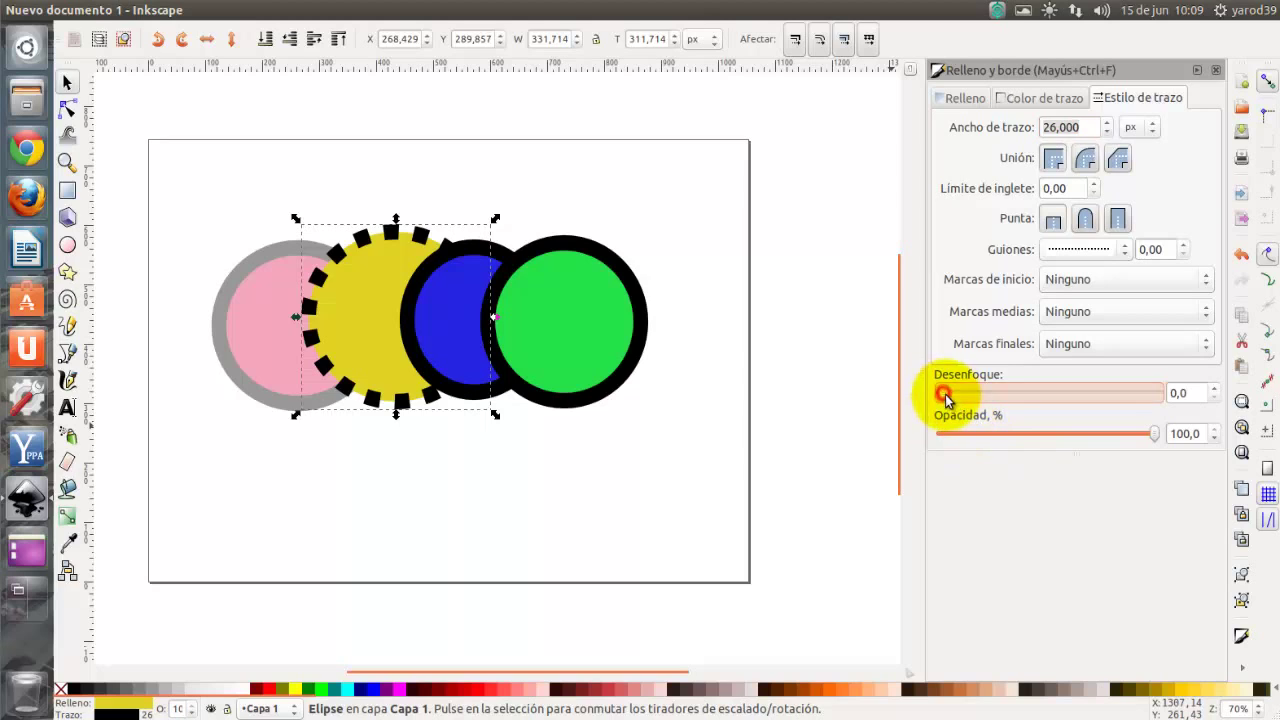
left_click(699, 519)
left_click(481, 383)
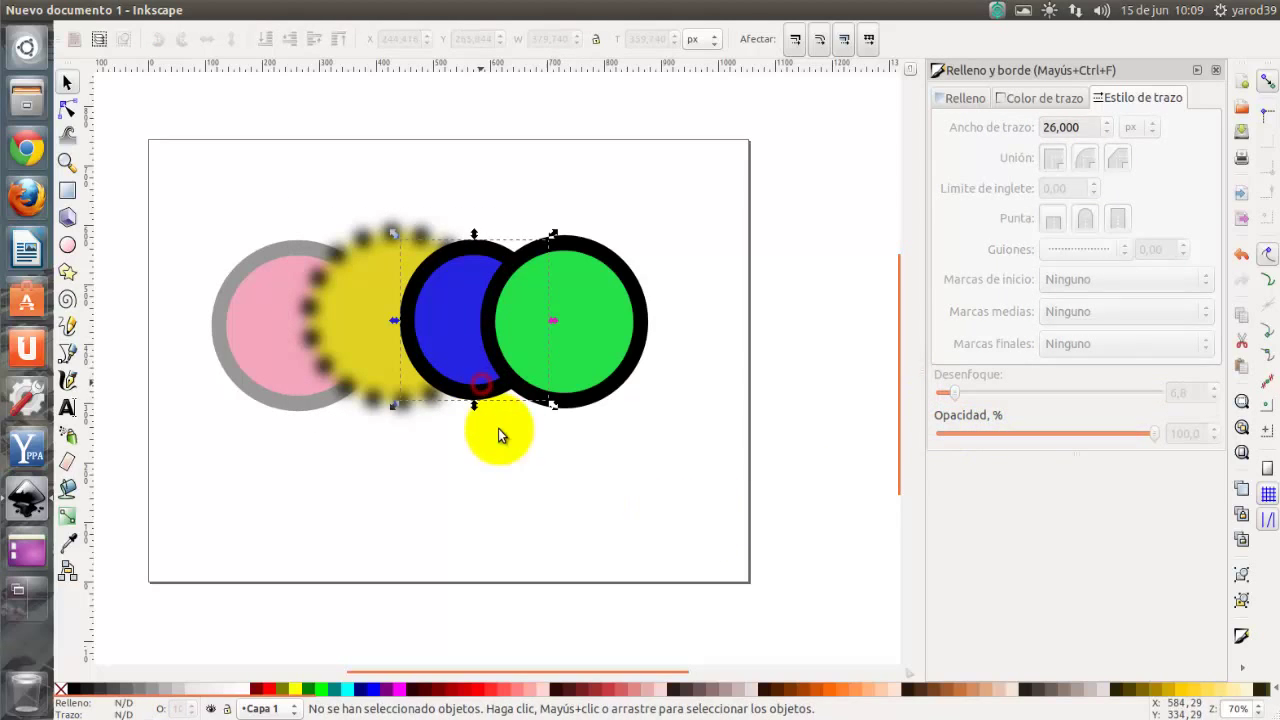
Step: Make the blue circle's outline pure red and thin its width to 17 px
left_click(1028, 98)
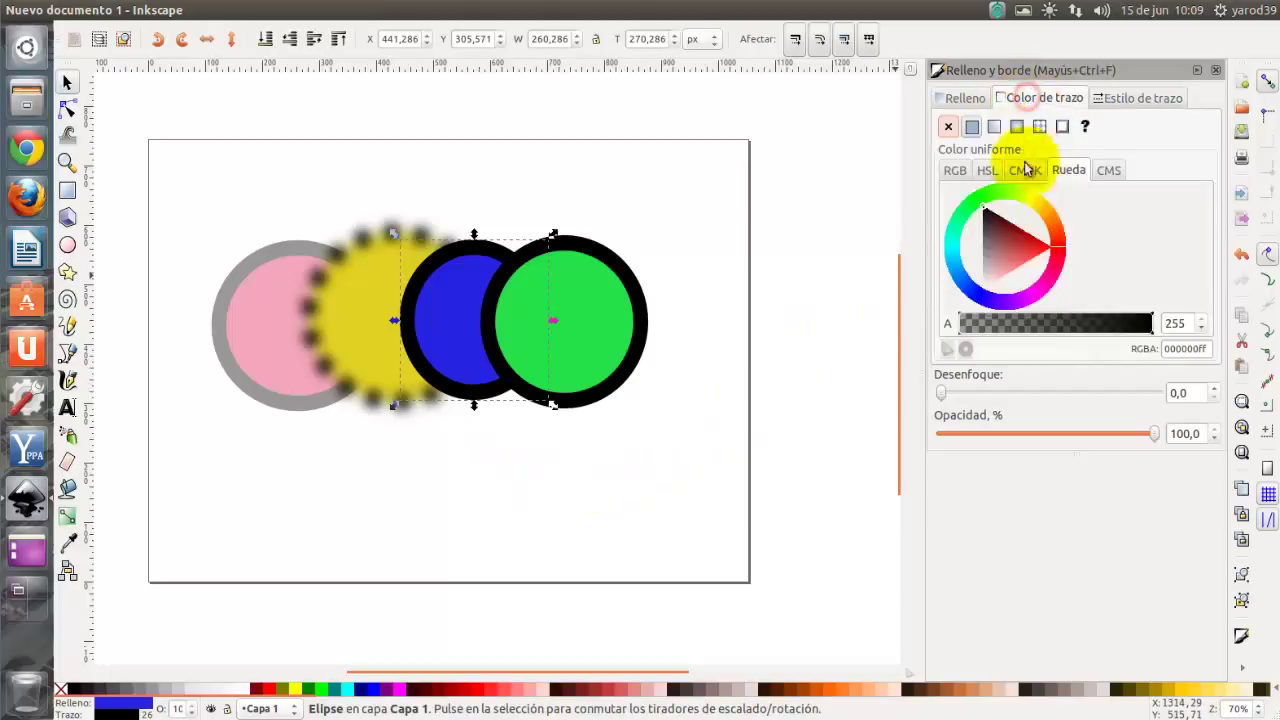
left_click(1060, 252)
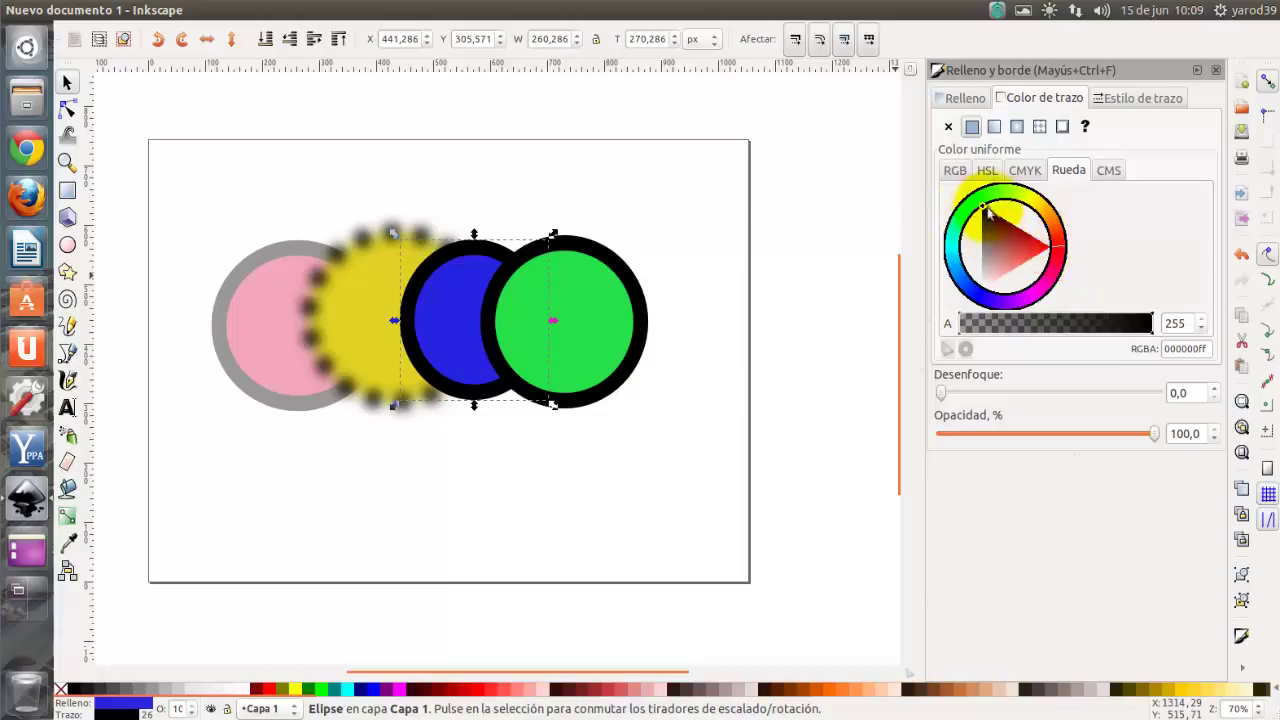
left_click(1001, 235)
left_click_drag(1015, 250, 1058, 255)
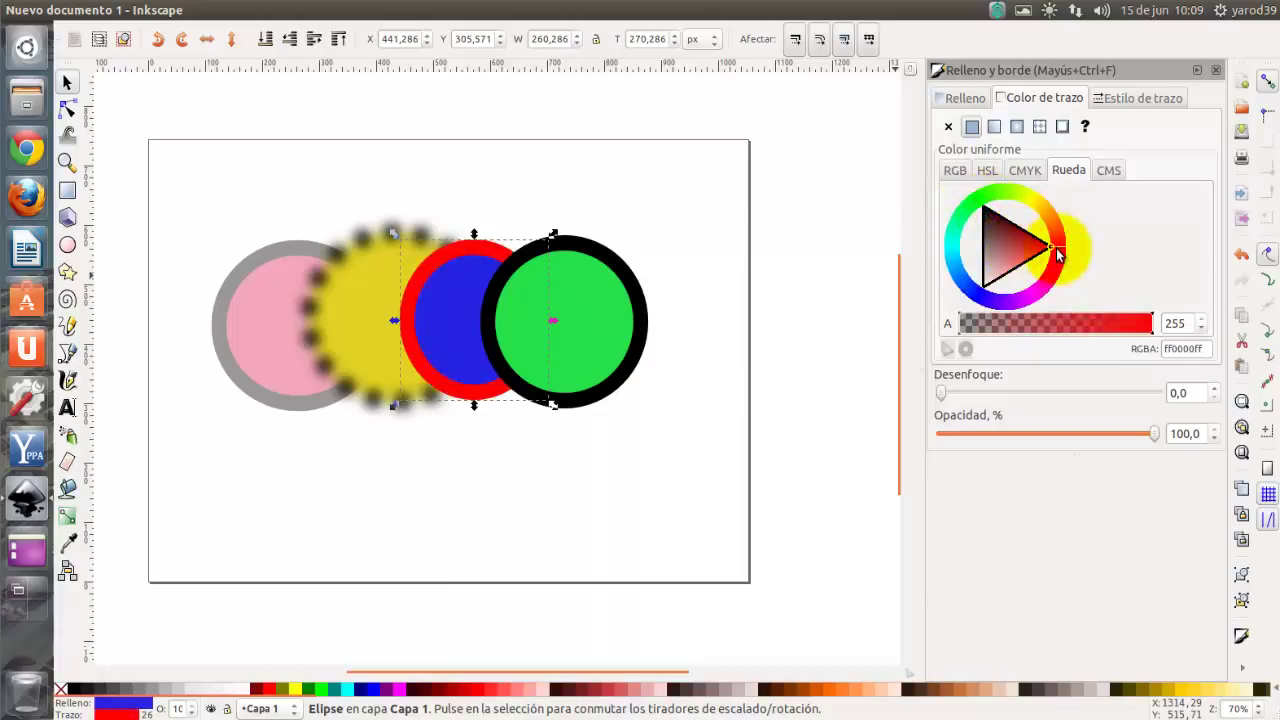
left_click(1122, 100)
left_click(1107, 132)
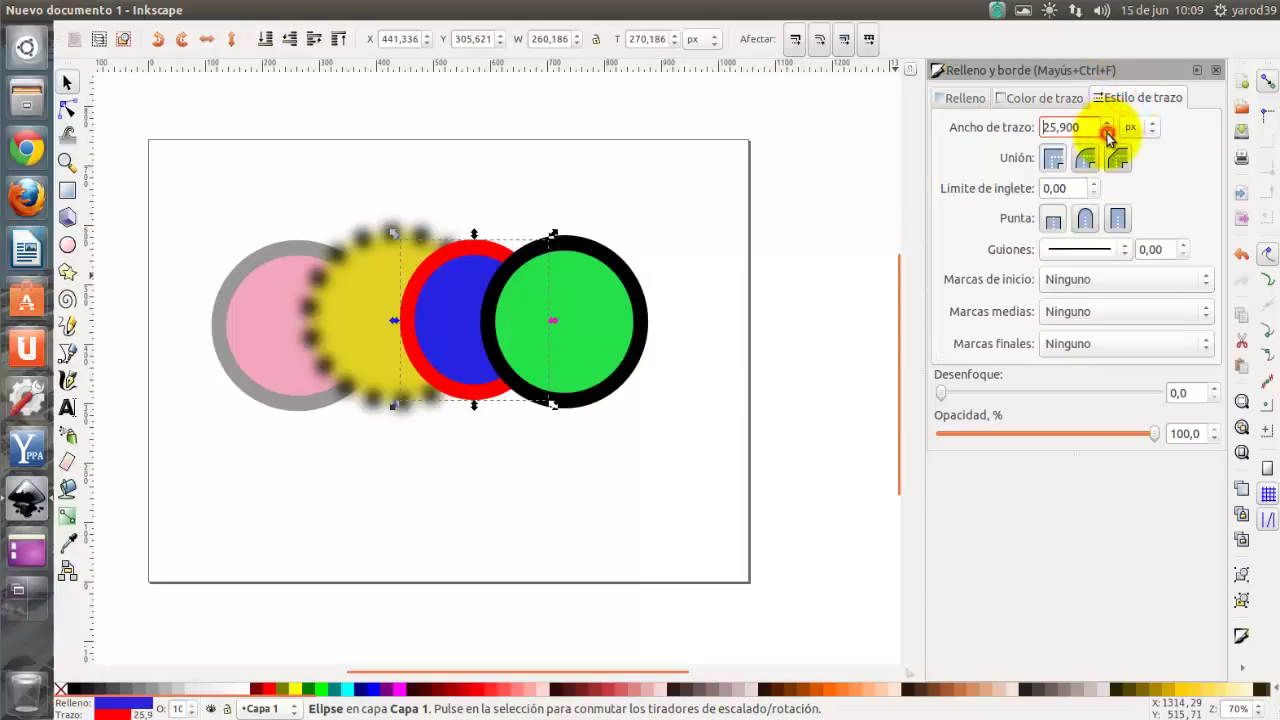
left_click_drag(1107, 133, 1107, 133)
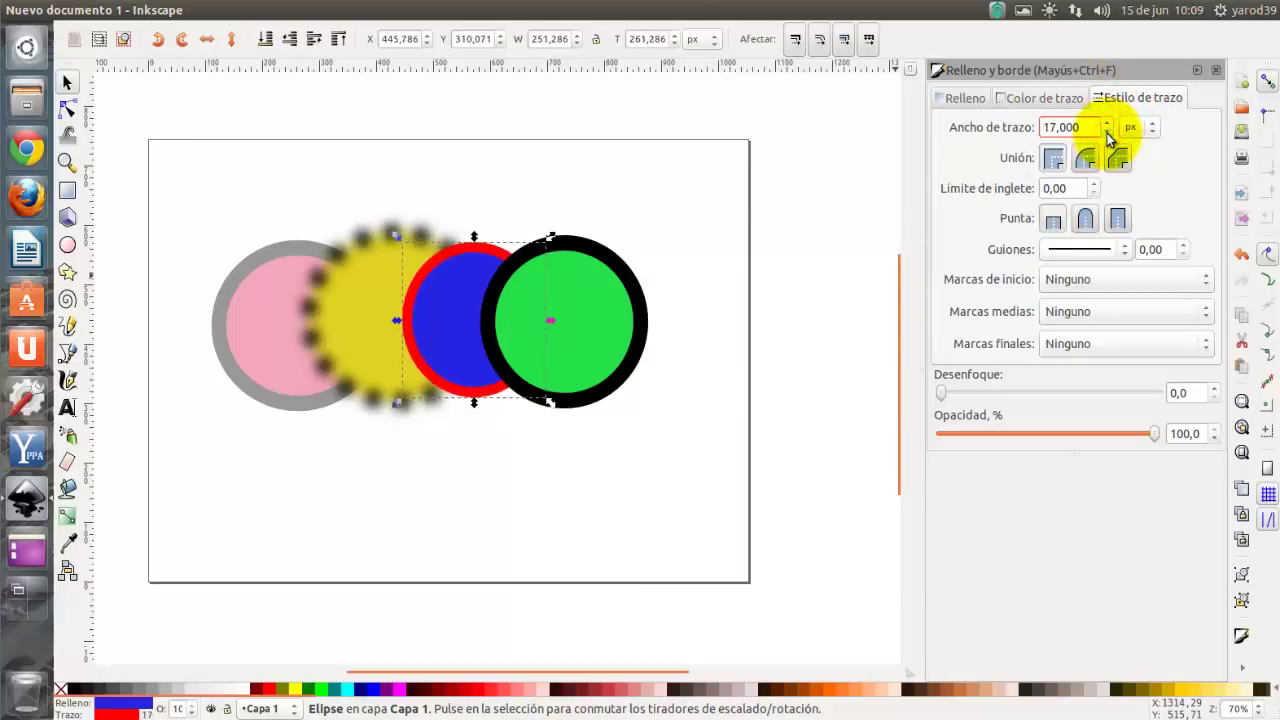
Step: Lower the green circle's fill alpha to 182 so it is semi-transparent
left_click(630, 362)
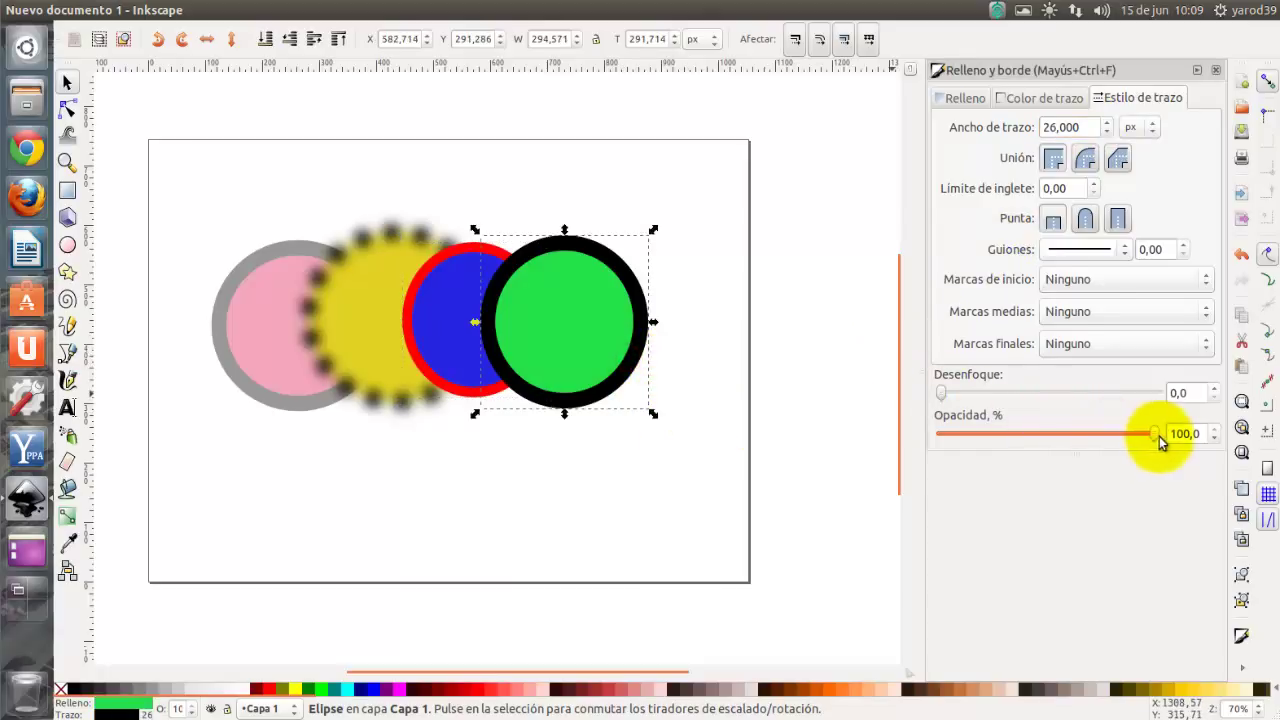
left_click(962, 99)
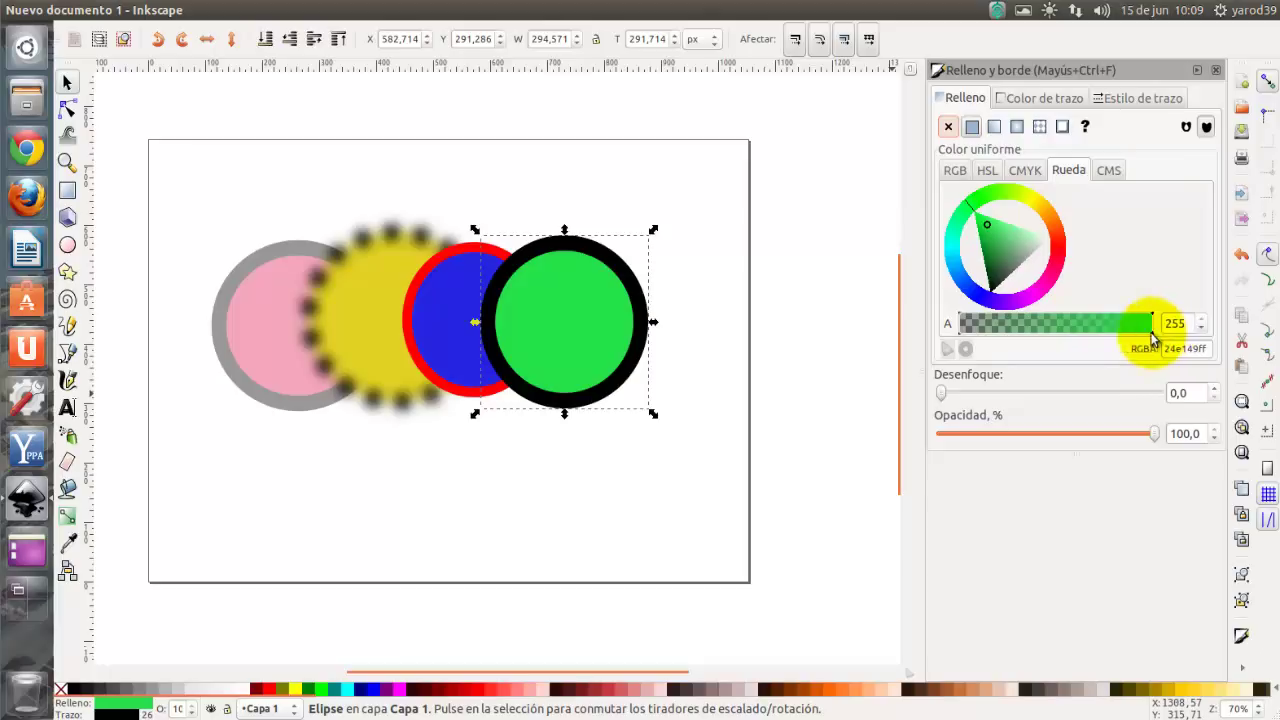
left_click_drag(1152, 340, 1100, 346)
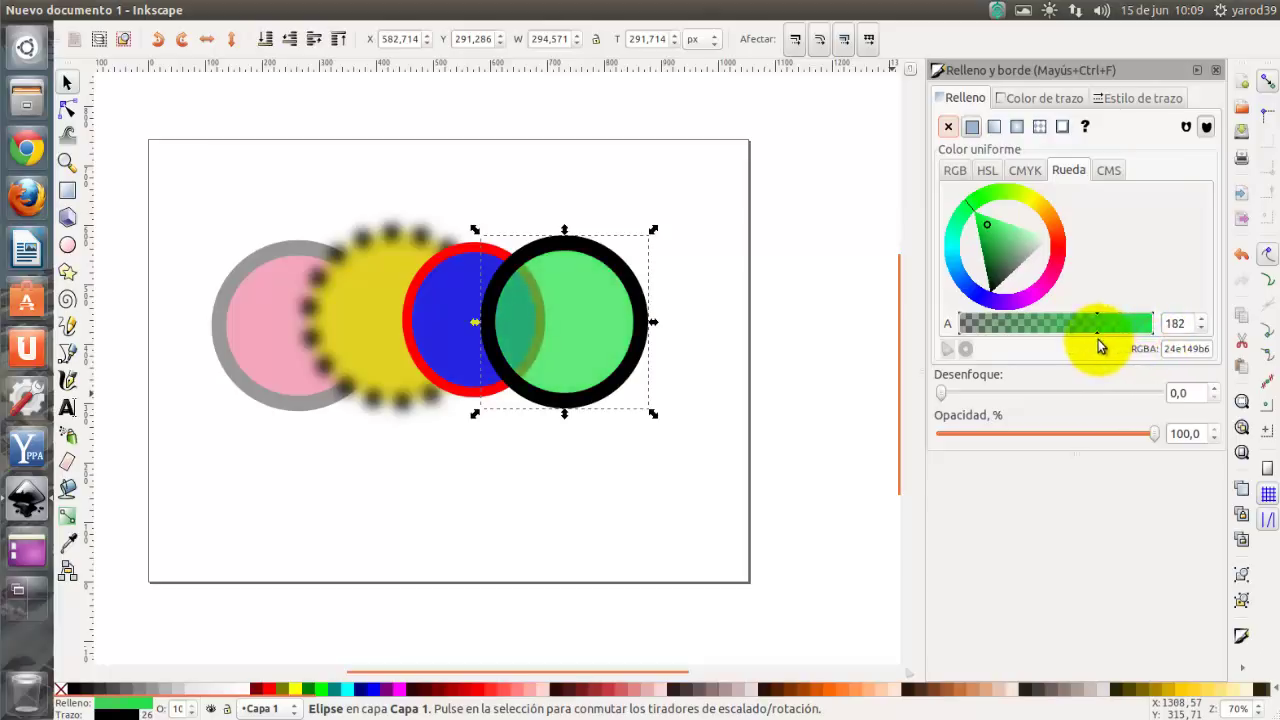
Step: Give the green circle's black outline a long-dash pattern, then deselect it
left_click(1116, 98)
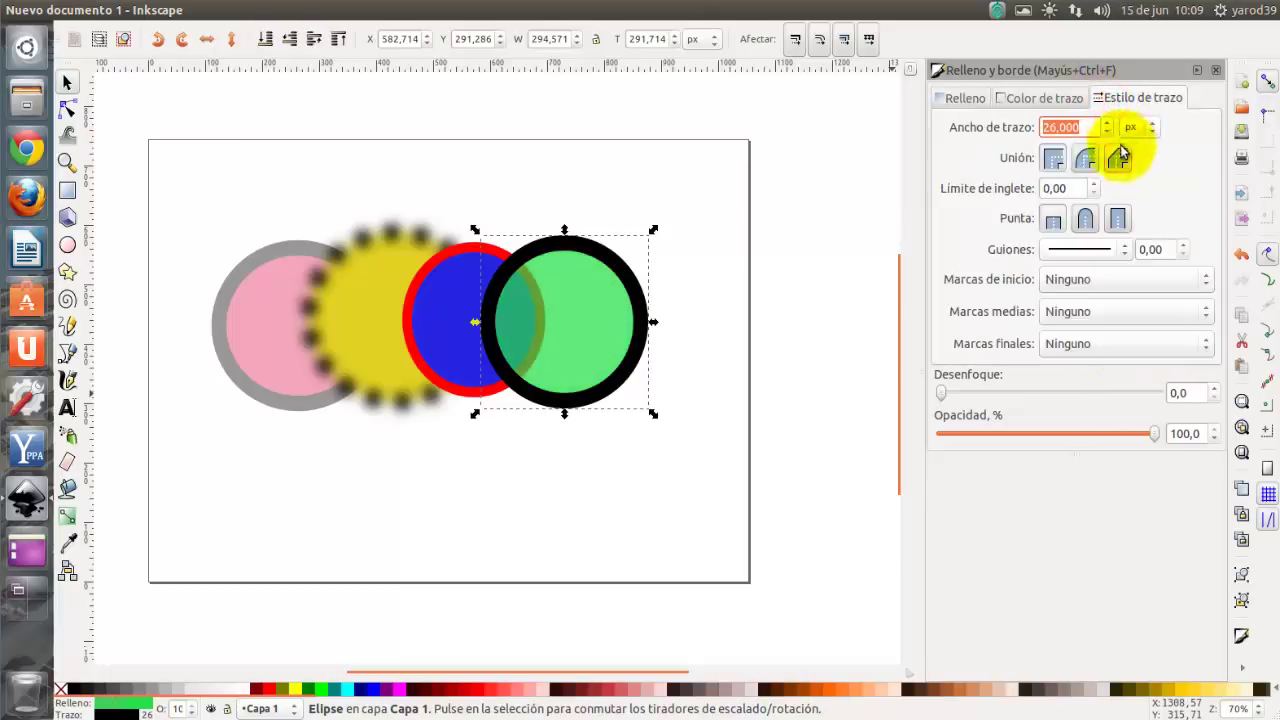
left_click(1124, 252)
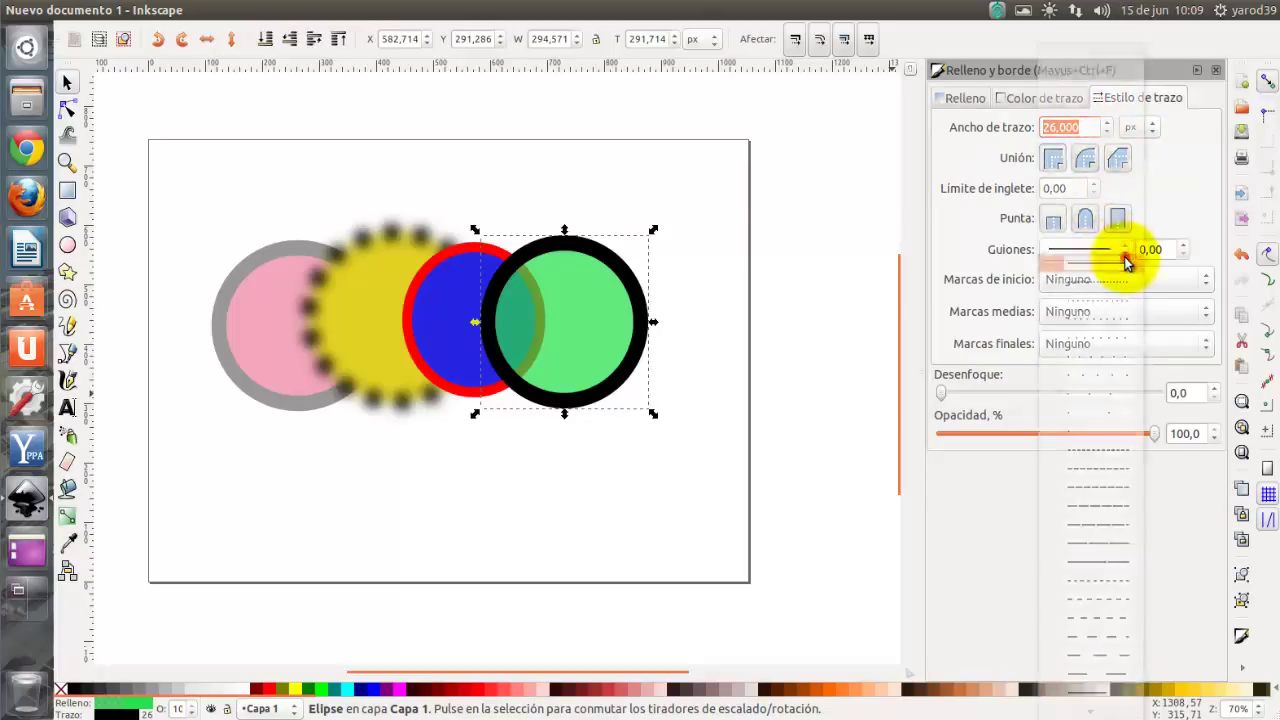
left_click(1140, 550)
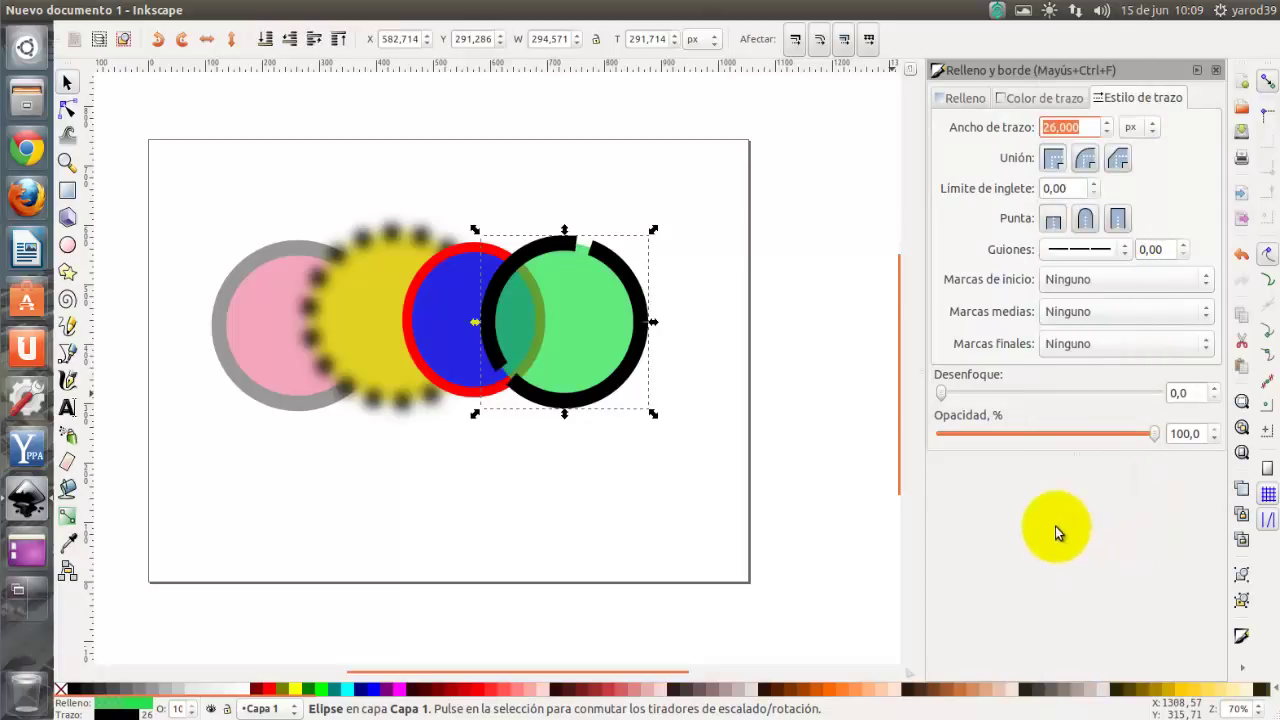
left_click(628, 526)
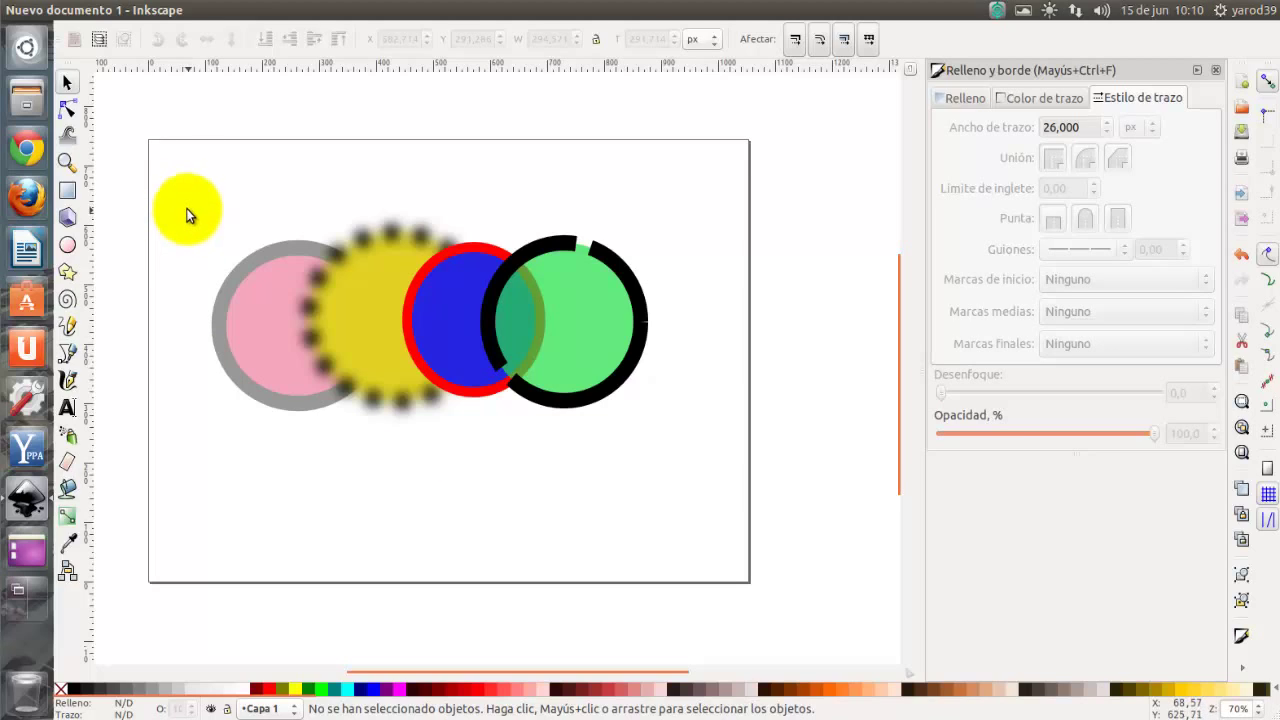
Step: Box-select all four circles and delete them, leaving the page blank
left_click_drag(188, 210, 672, 492)
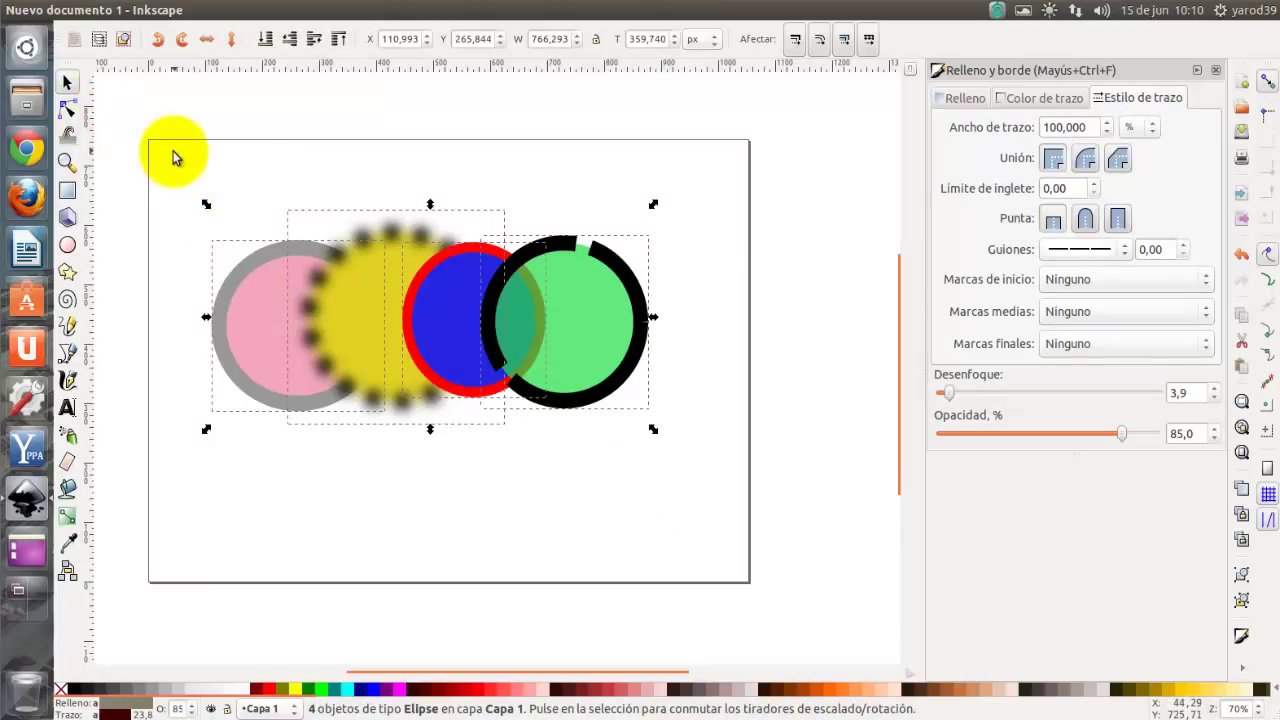
key("Delete")
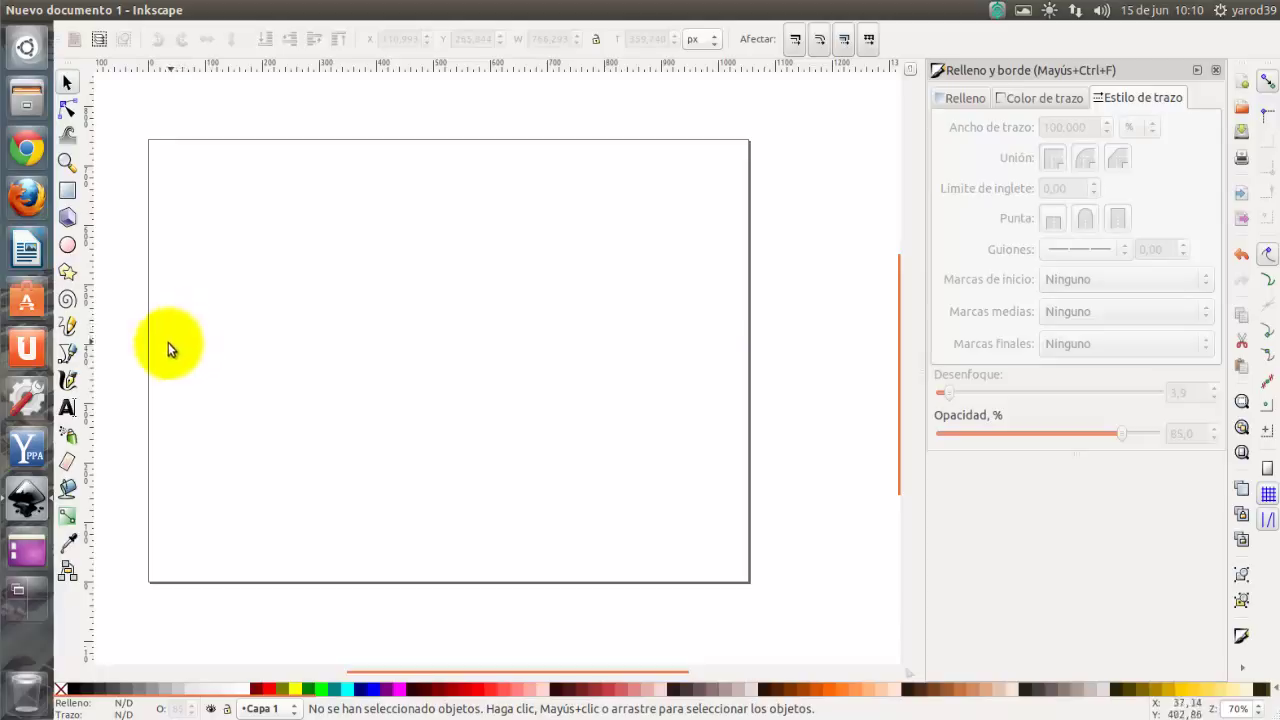
Step: Draw a freehand Pencil line and rotate it into a rising lower-left-to-upper-right diagonal
left_click(68, 328)
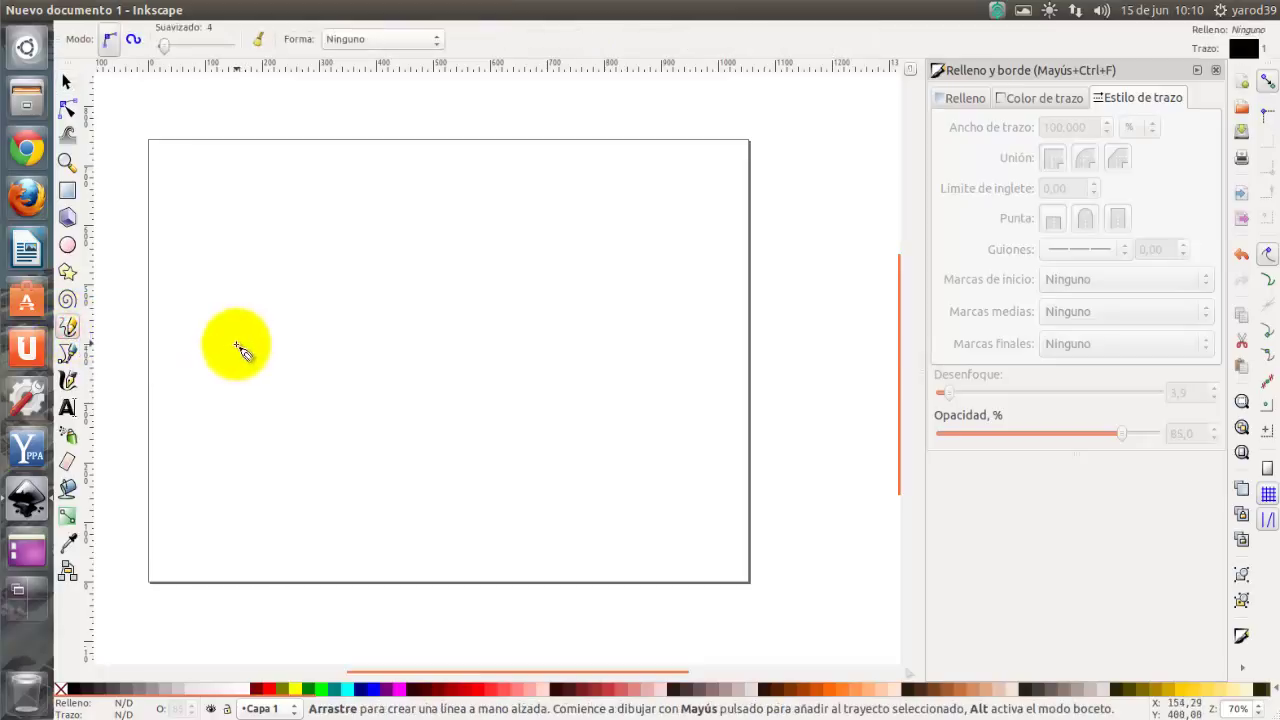
mouse_move(236, 344)
left_mouse_down()
mouse_move(318, 357)
mouse_move(612, 346)
left_mouse_up()
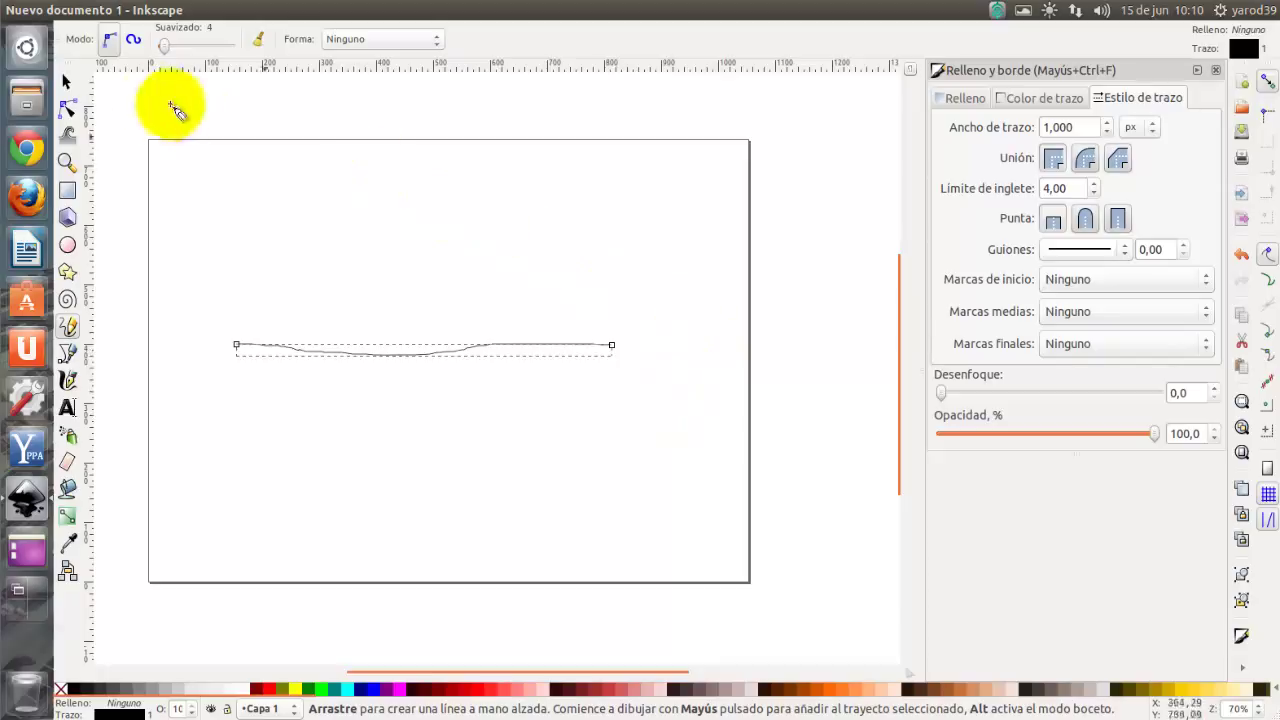
left_click(70, 81)
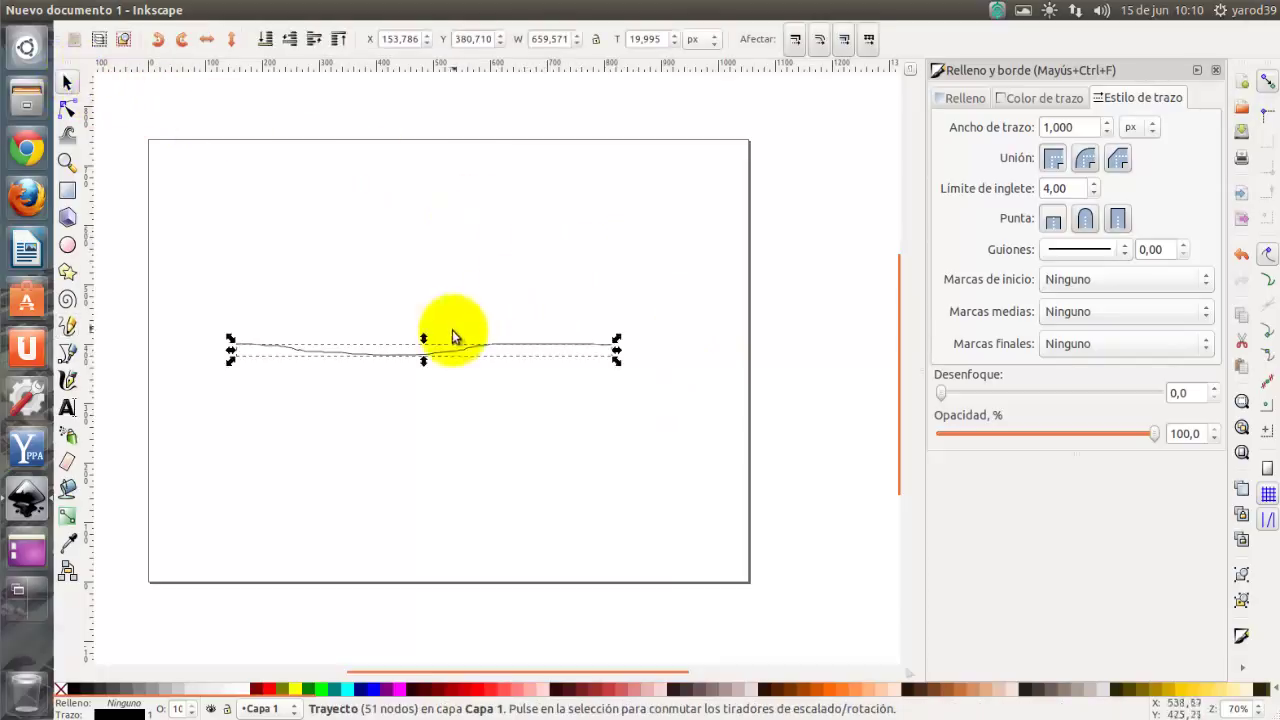
left_click(425, 350)
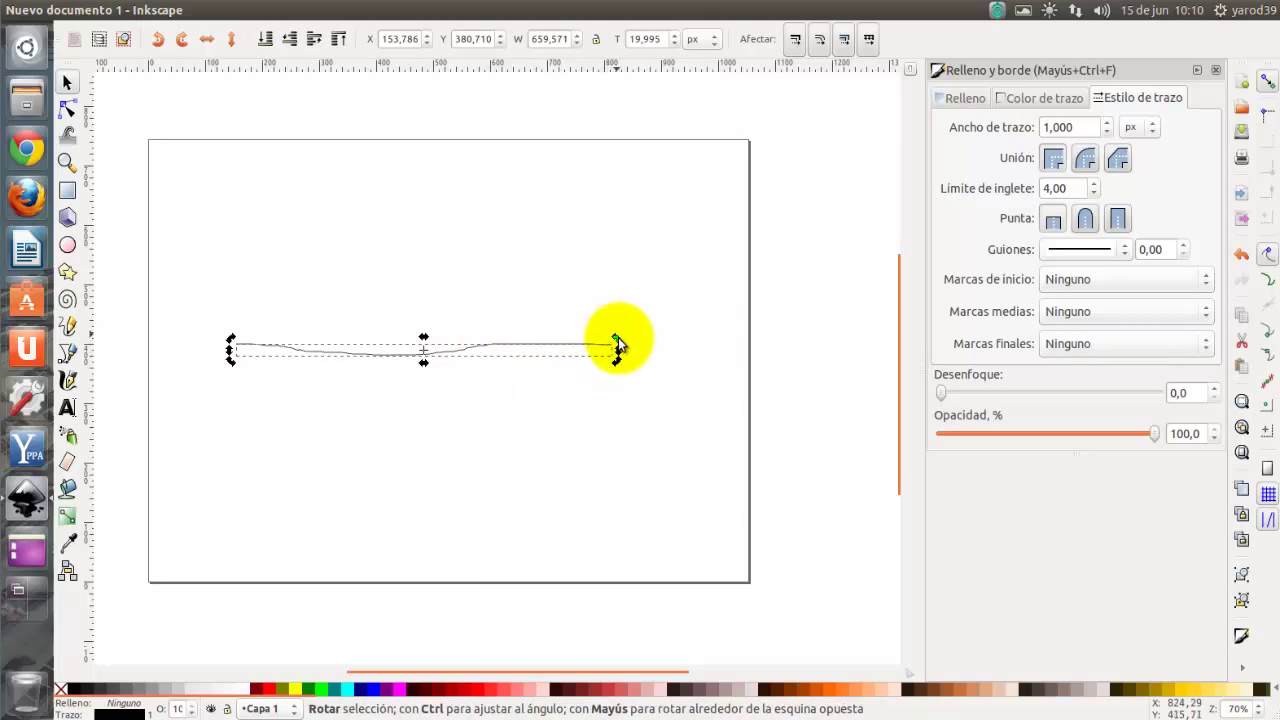
left_click_drag(618, 343, 537, 262)
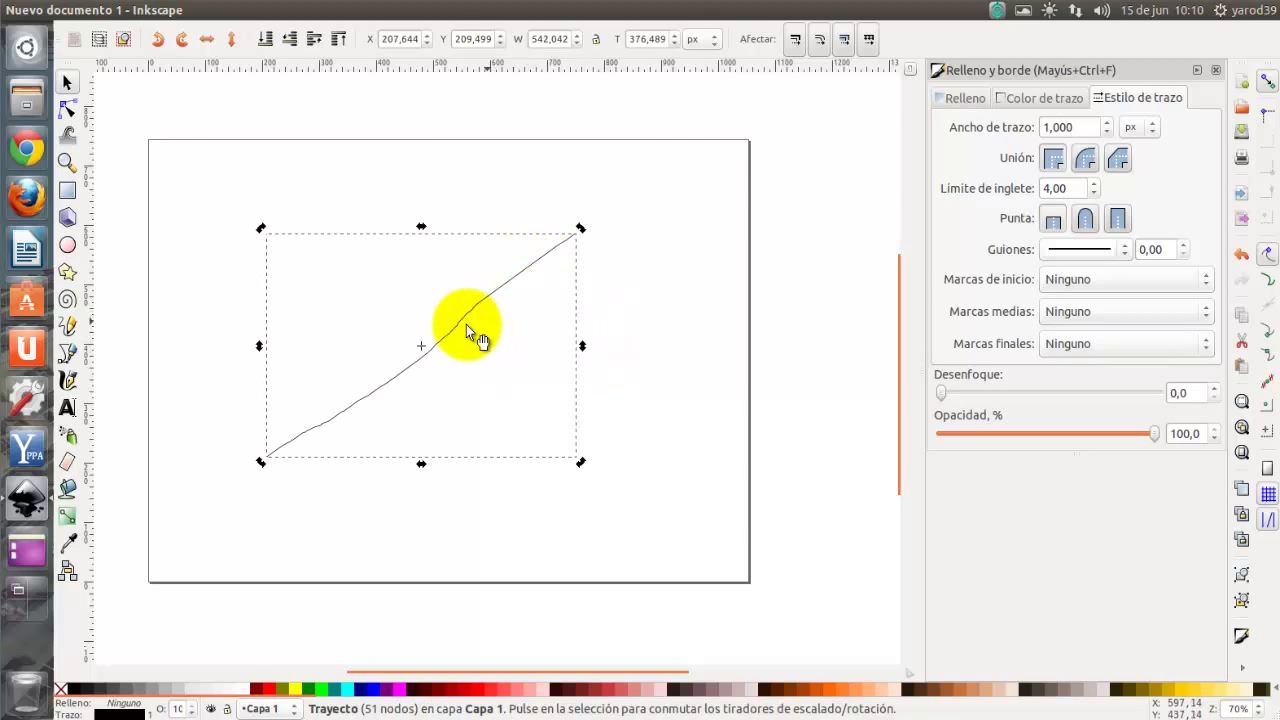
mouse_move(422, 228)
left_mouse_down()
mouse_move(396, 233)
mouse_move(420, 235)
left_mouse_up()
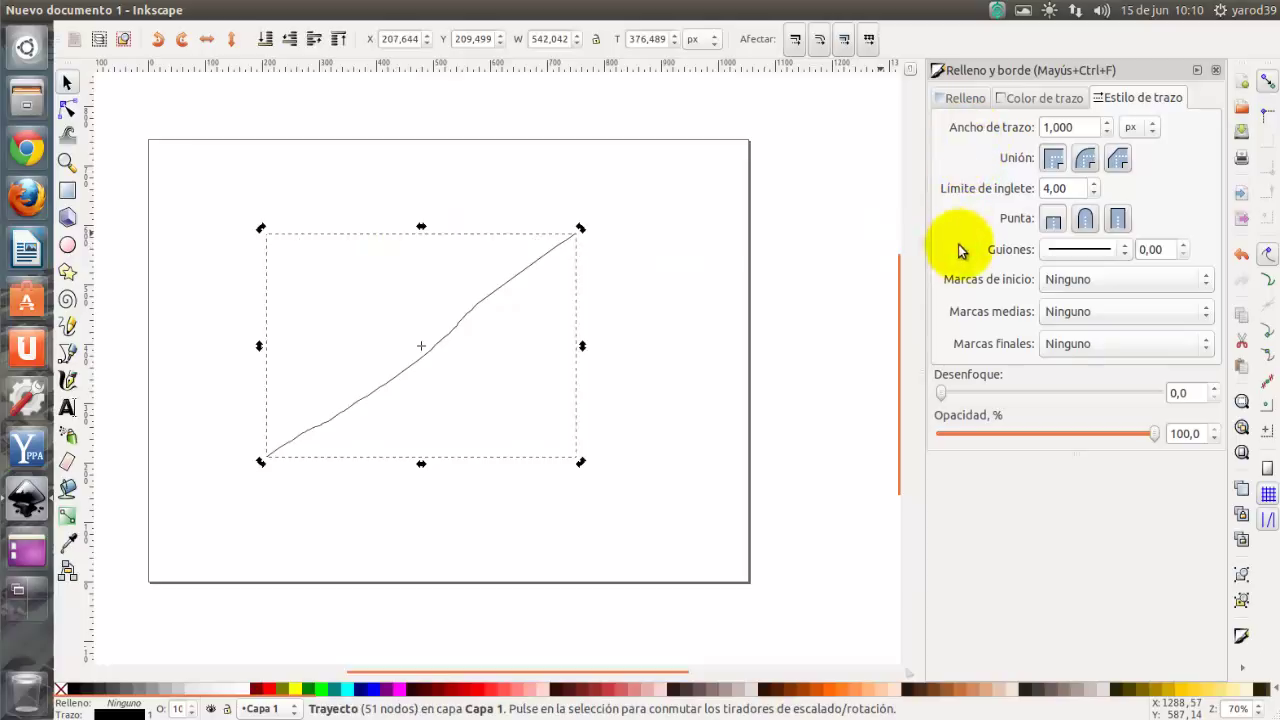
Step: Thicken the diagonal line's stroke width to 12 px
left_click(953, 100)
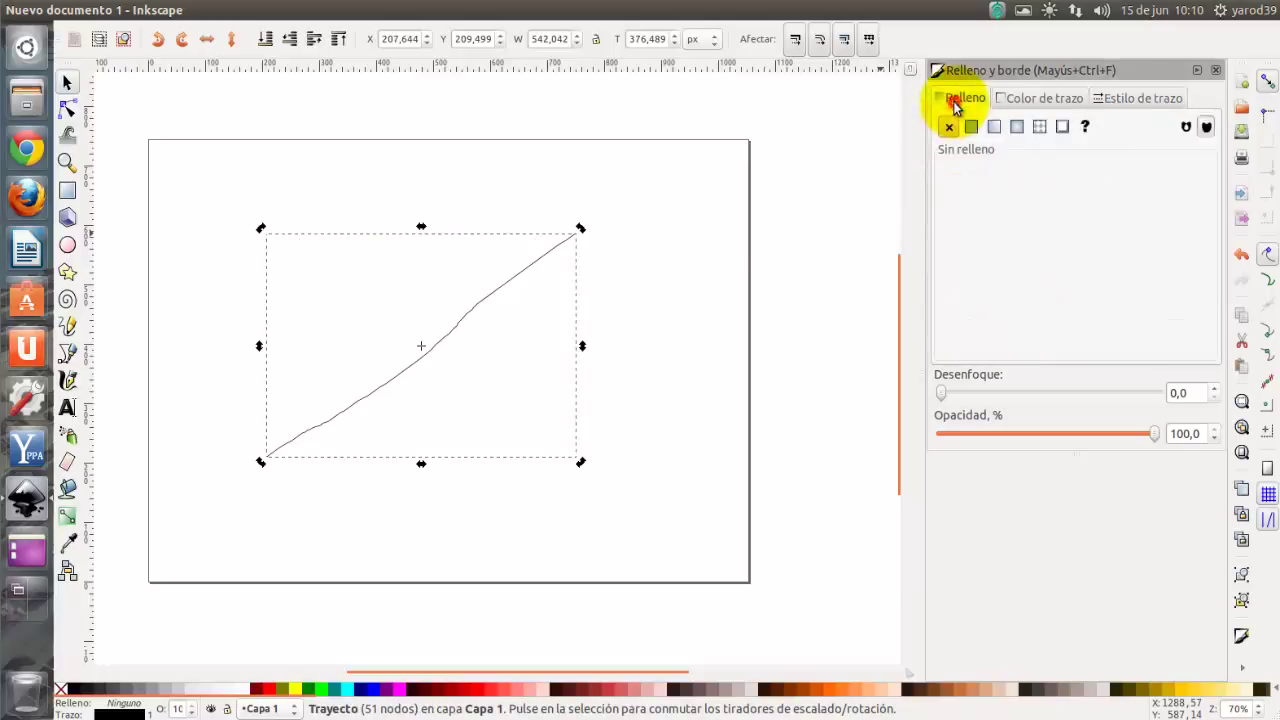
left_click(1027, 100)
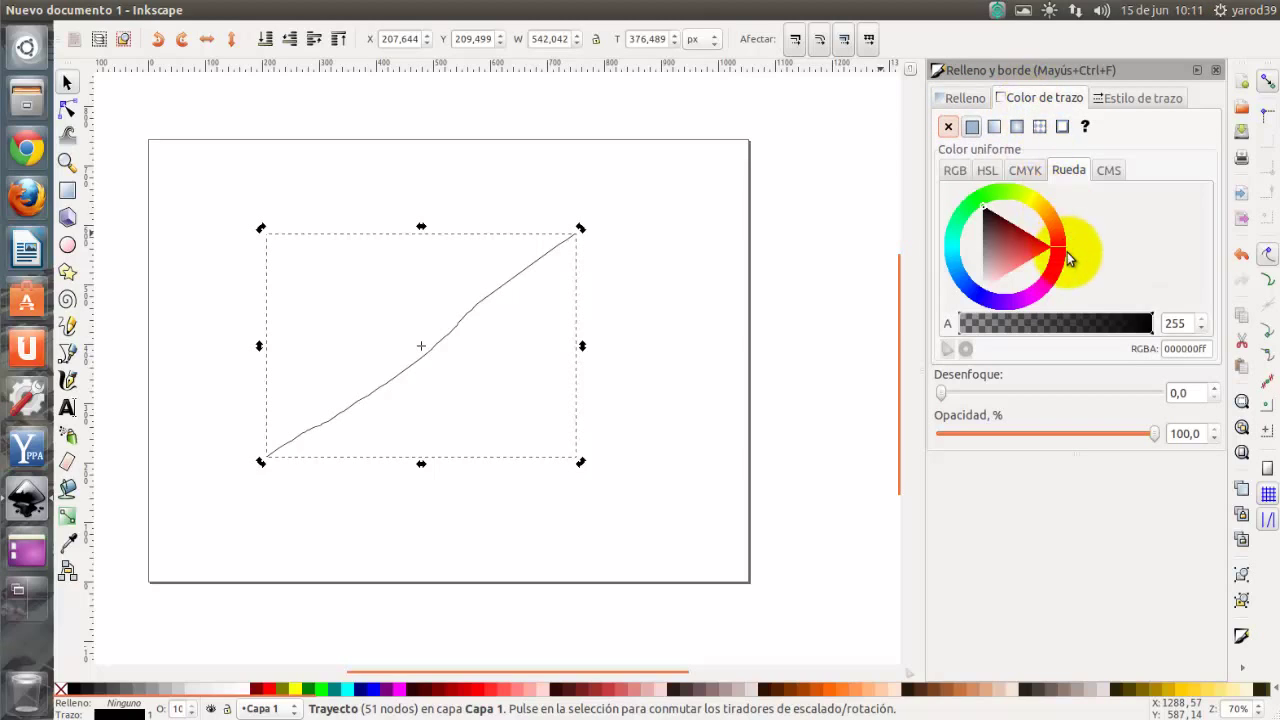
left_click(1112, 102)
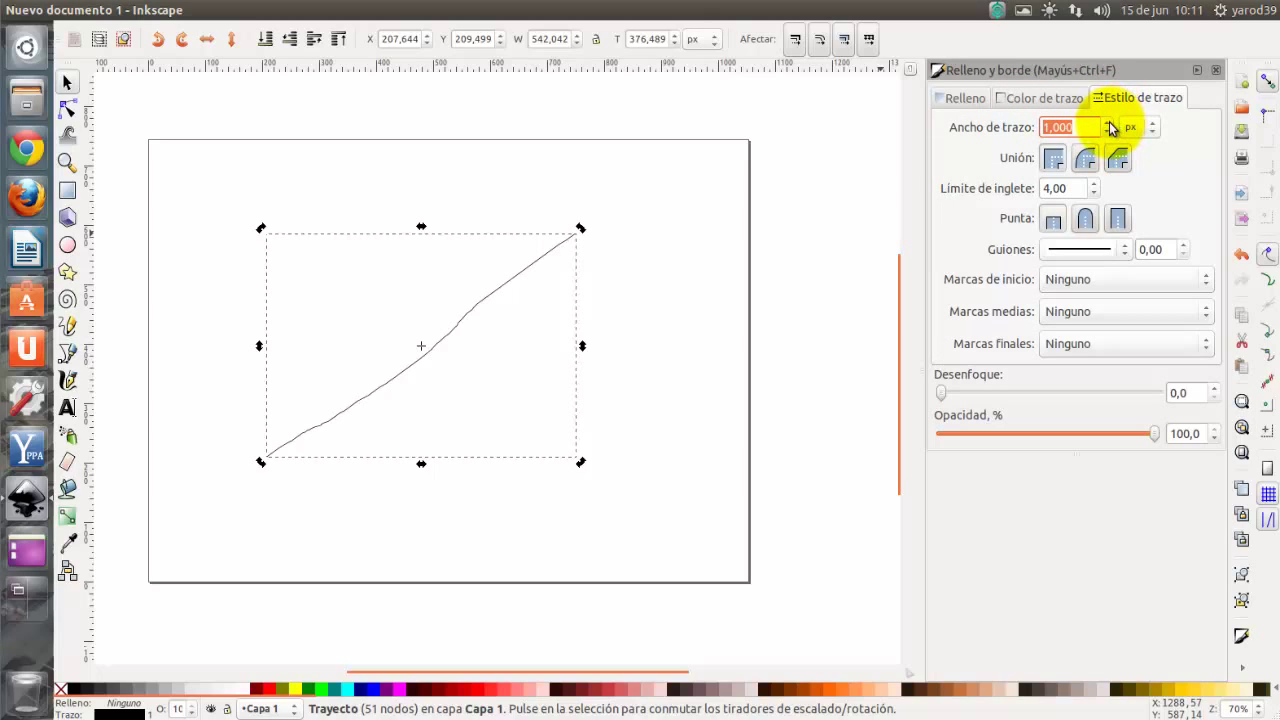
left_click(1108, 123)
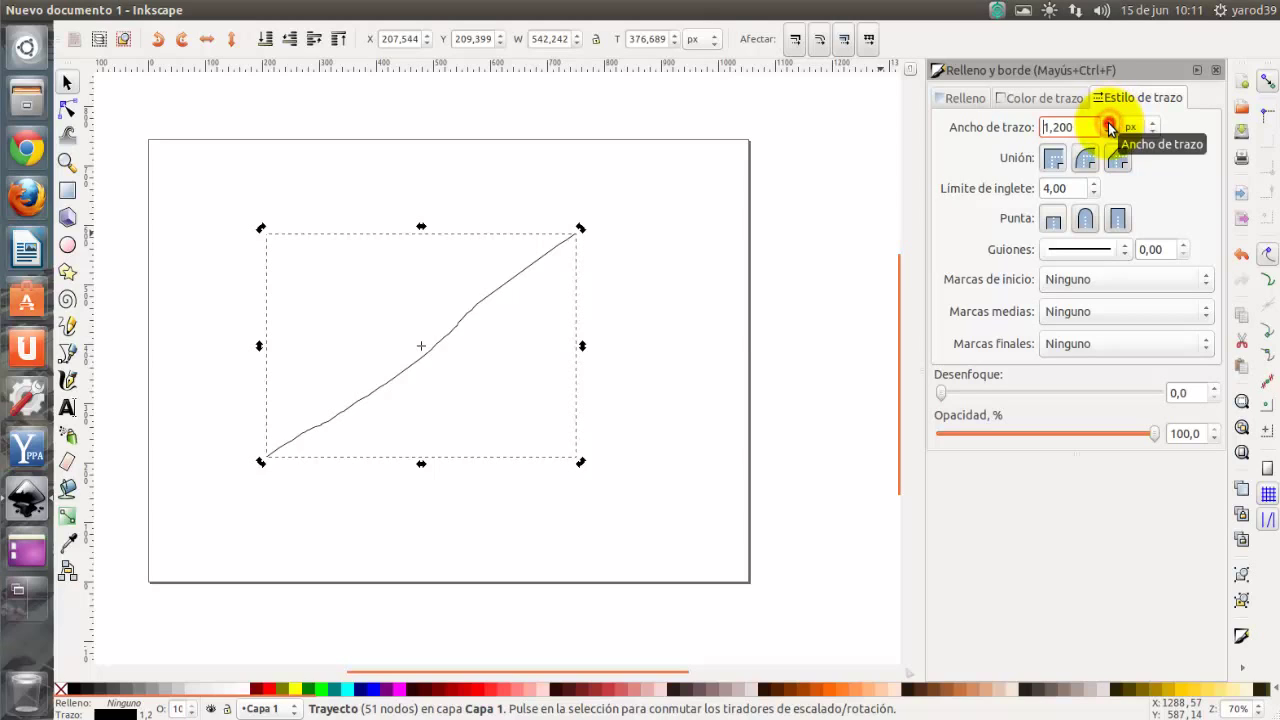
left_click(1108, 123)
left_click(1108, 123)
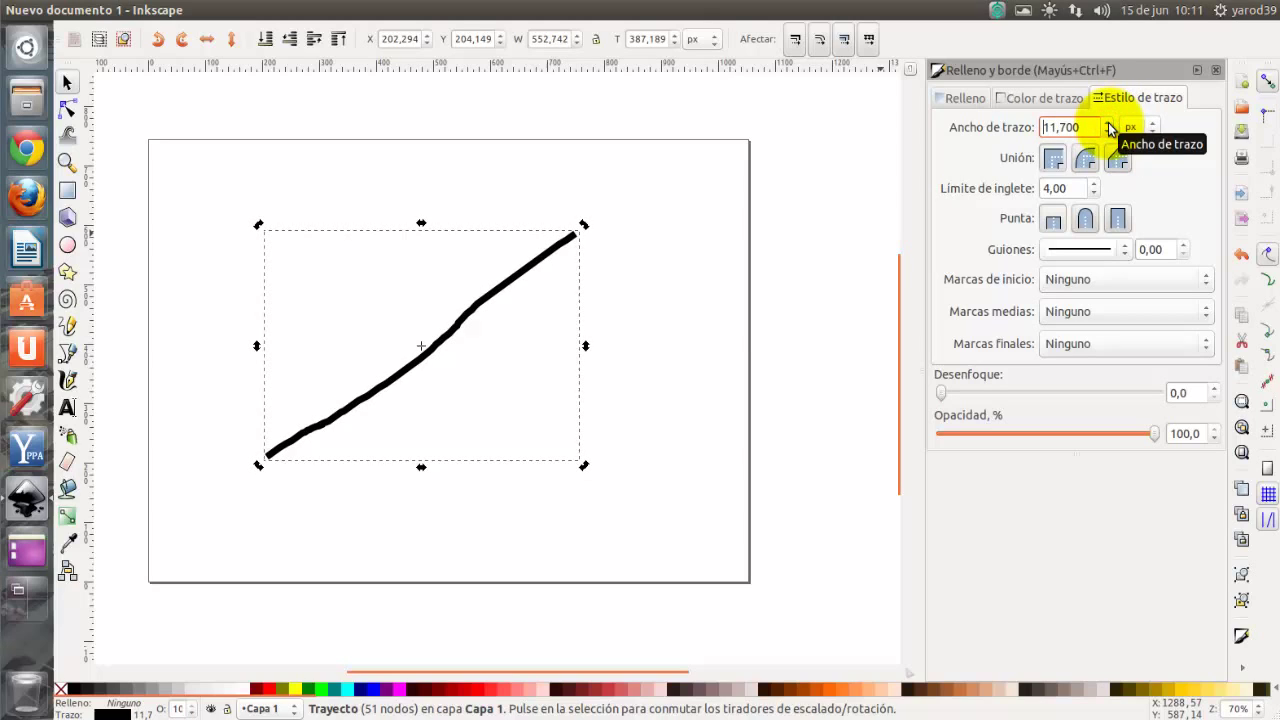
left_click(1108, 124)
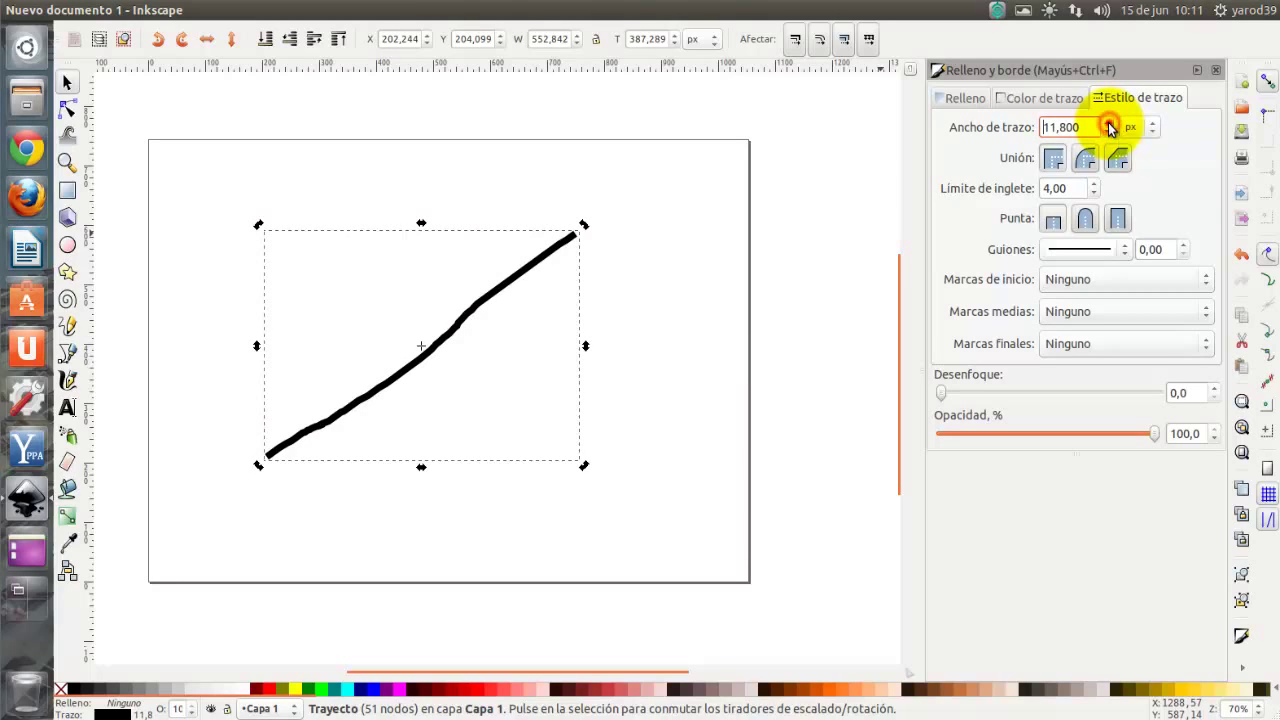
Step: Try butt, round and square caps on the line, ending with butt caps
left_click(1055, 222)
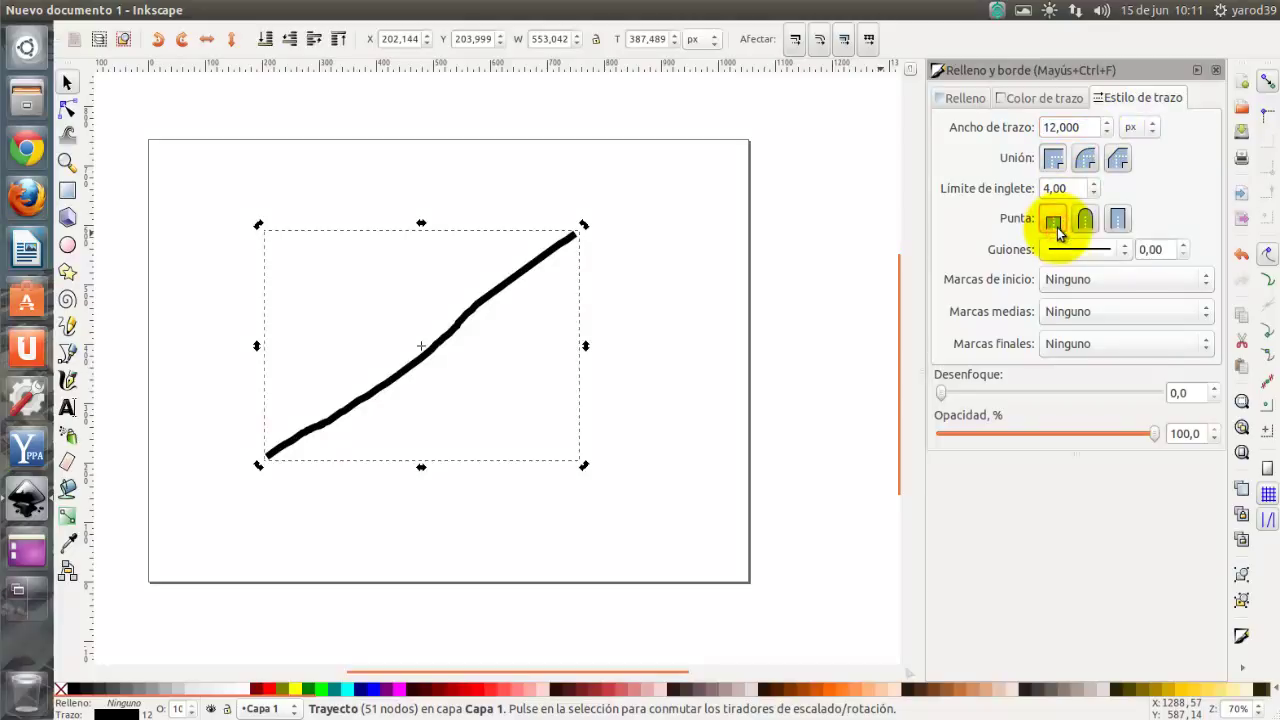
left_click(1083, 222)
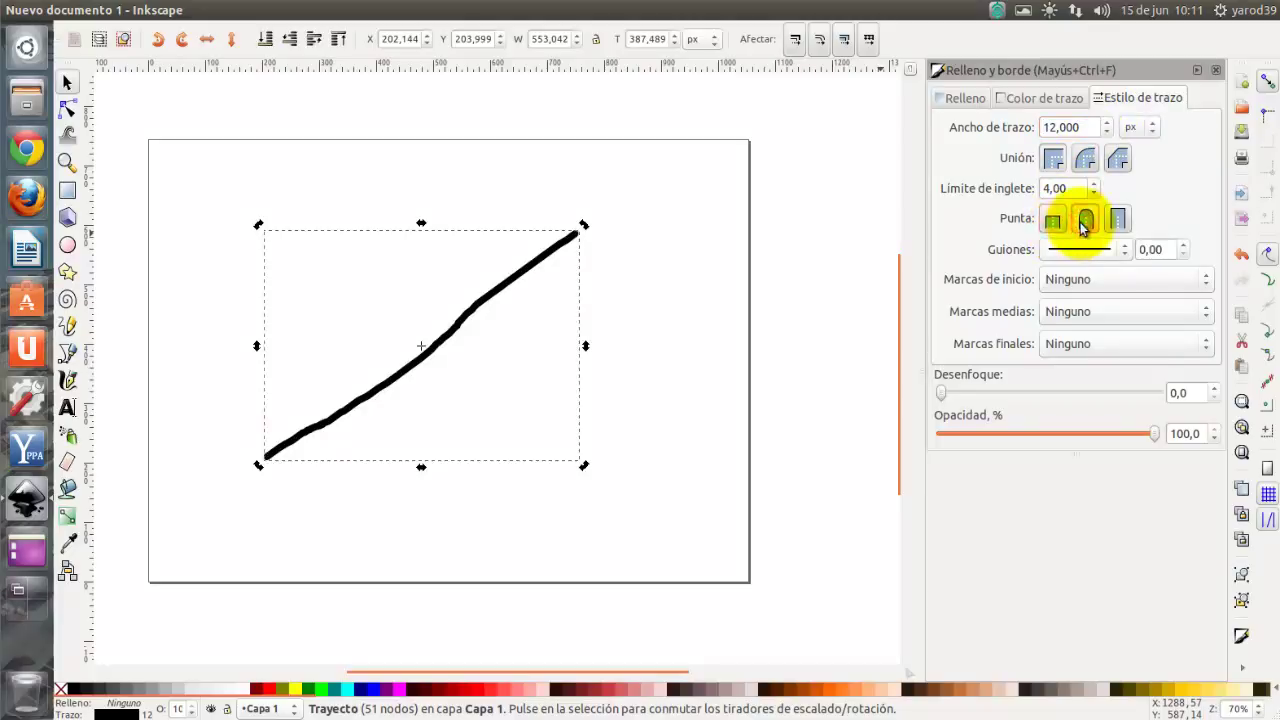
left_click(1116, 224)
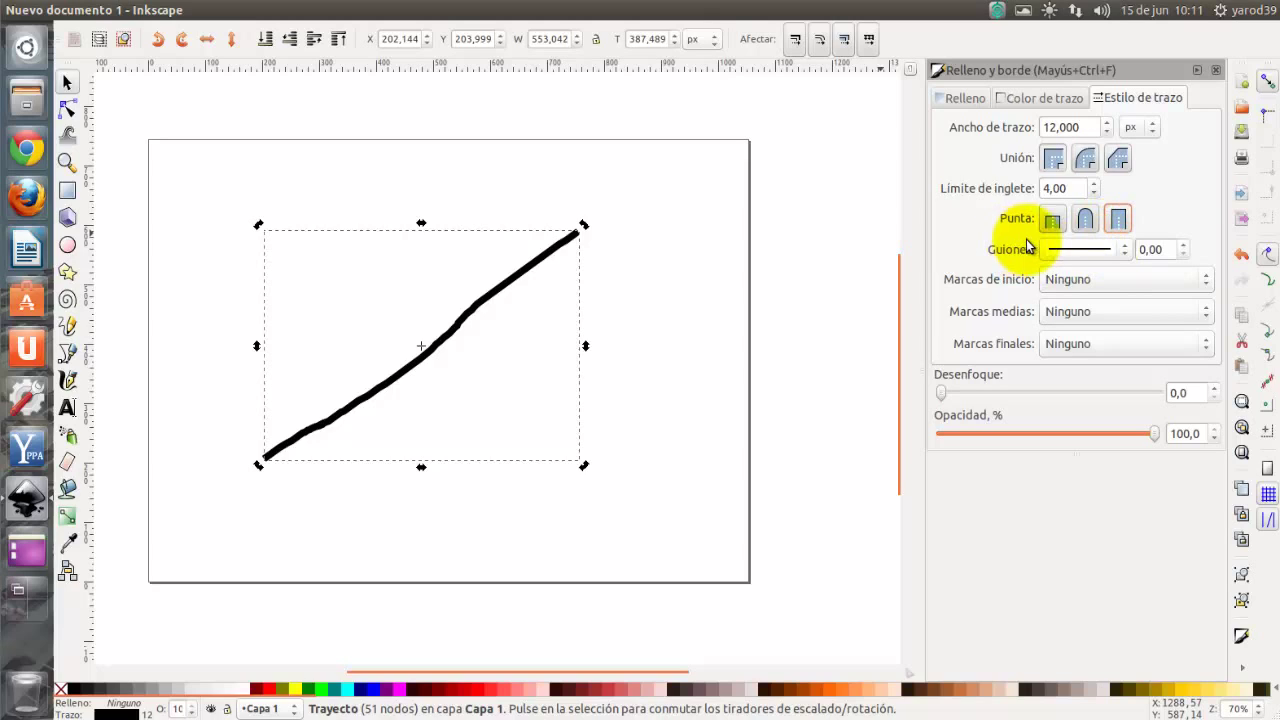
left_click(1053, 221)
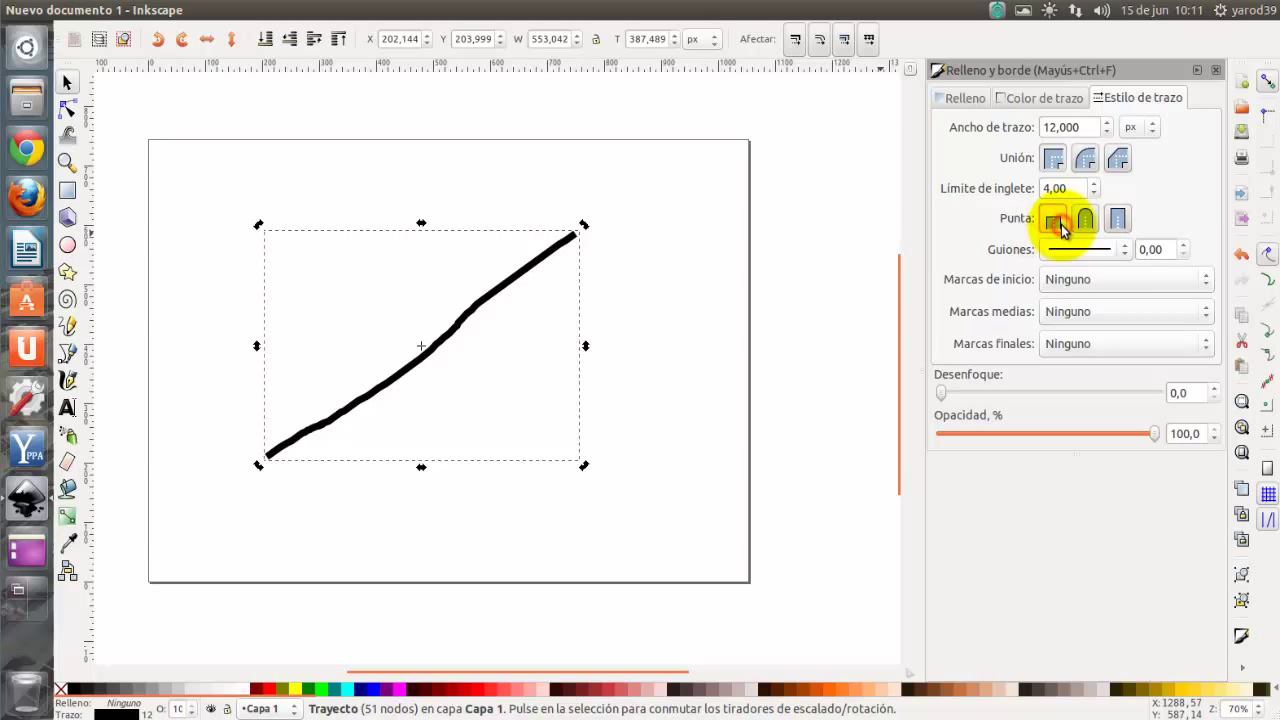
Step: Add Arrow1Lstart start and arrowhead mid markers to the line, then remove both
left_click(1209, 287)
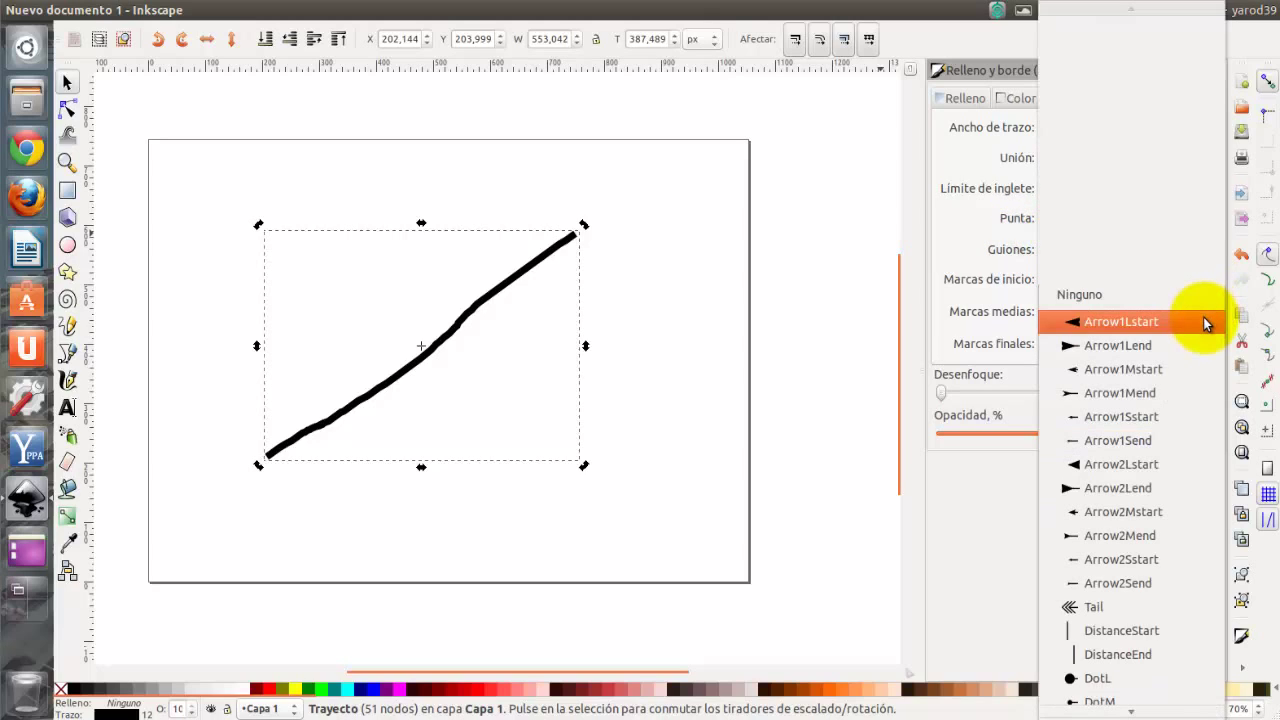
left_click(1205, 318)
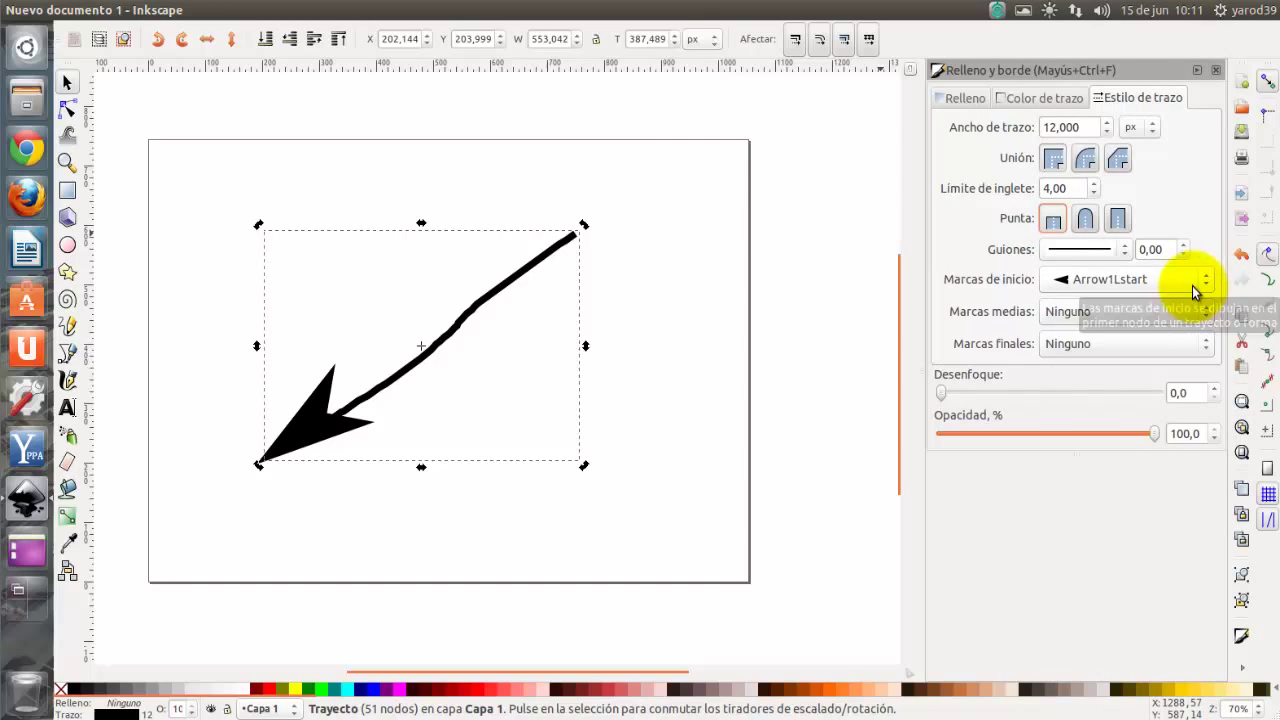
left_click(1205, 318)
left_click(1204, 357)
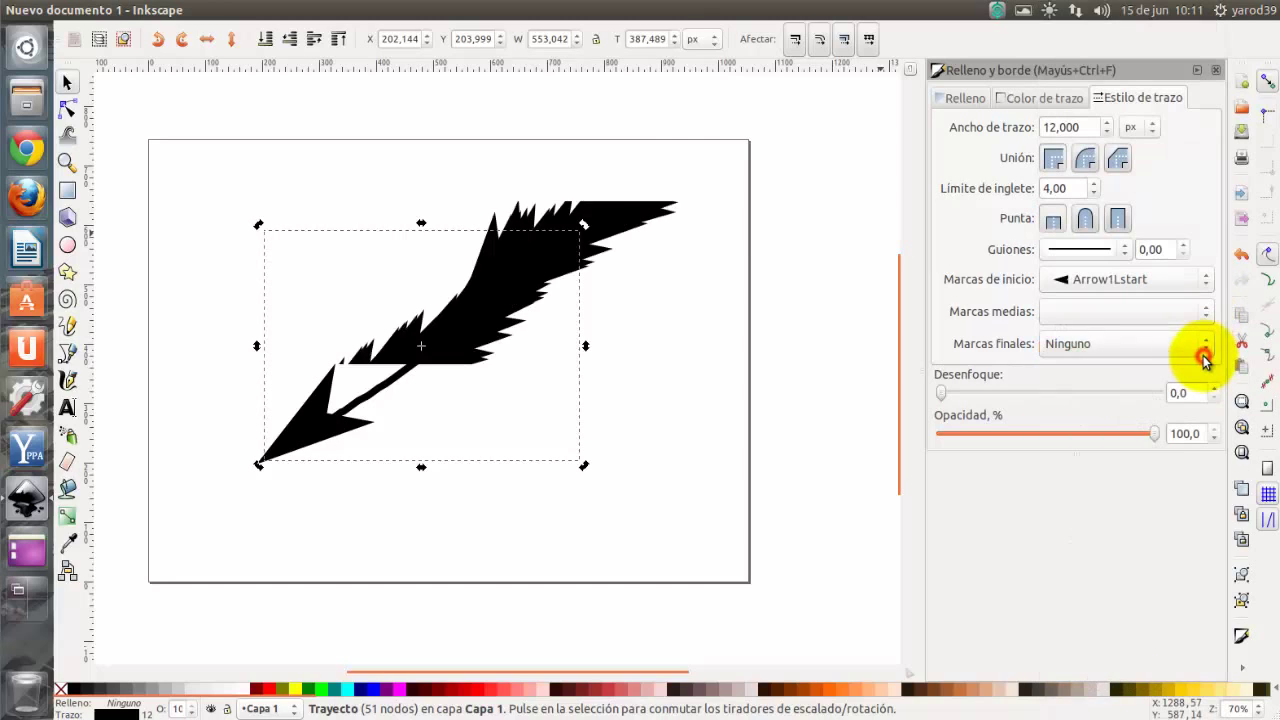
left_click(1204, 318)
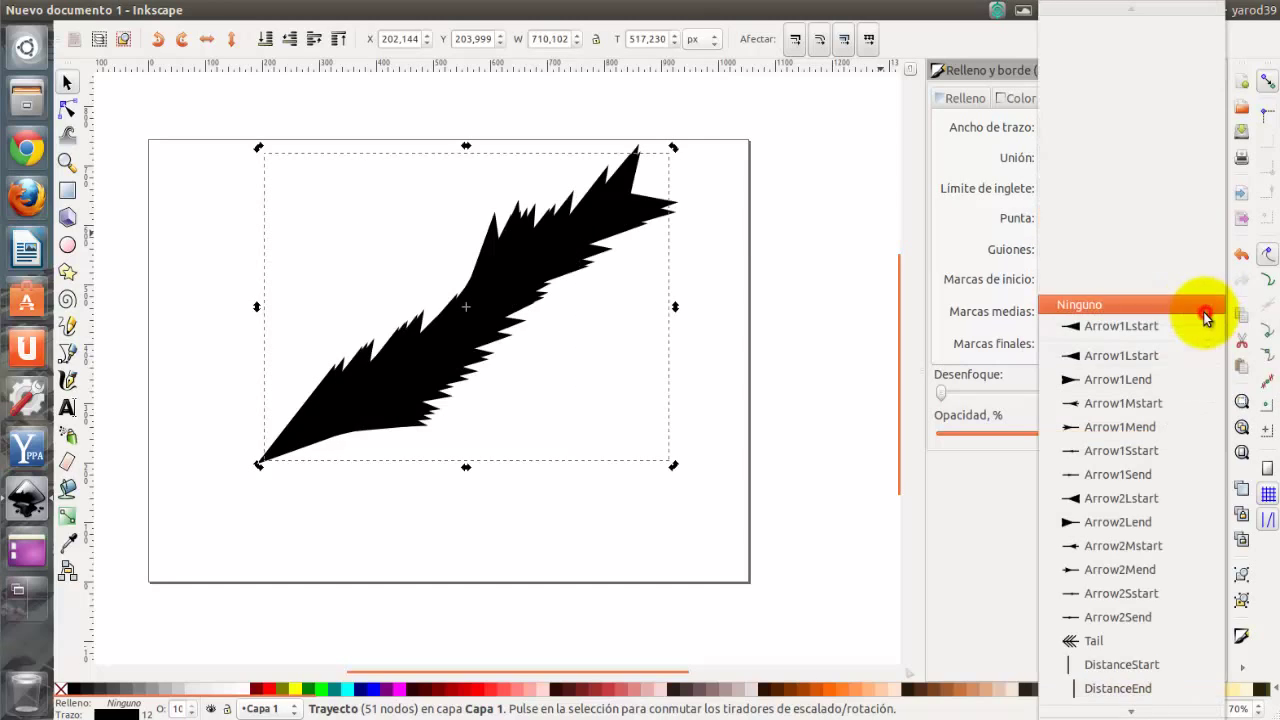
left_click(1205, 338)
left_click(1205, 315)
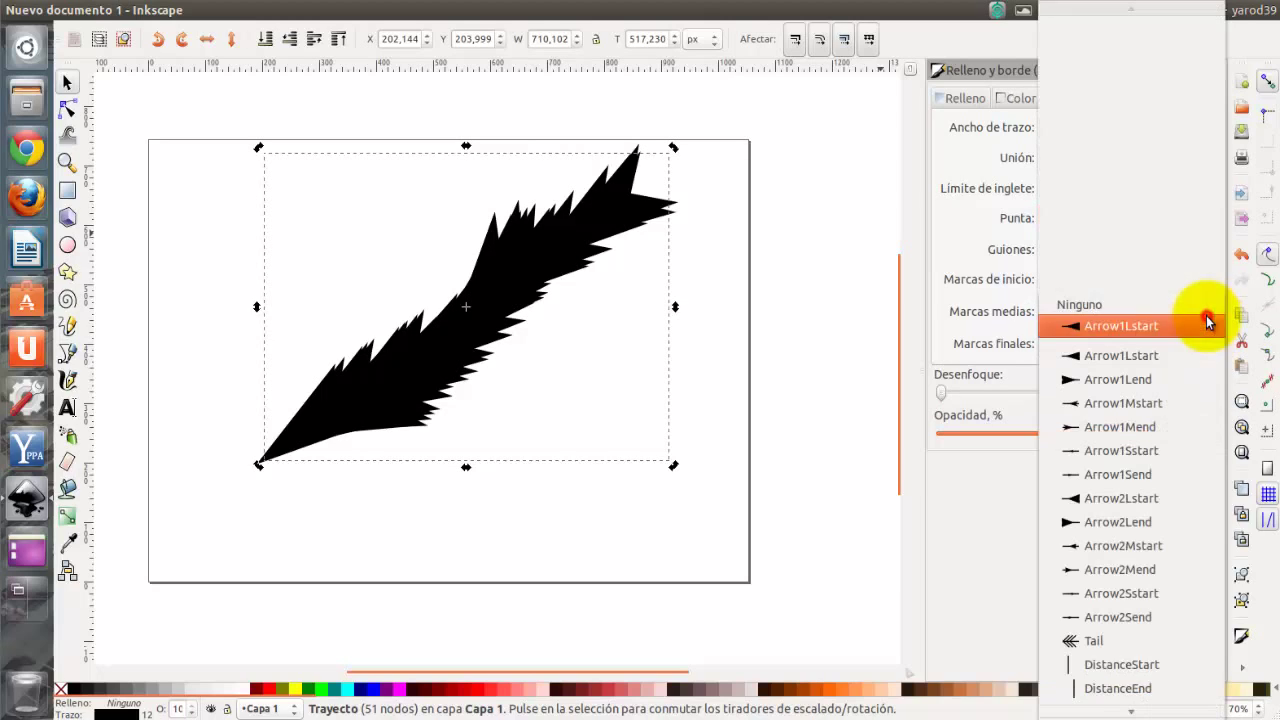
left_click(1202, 304)
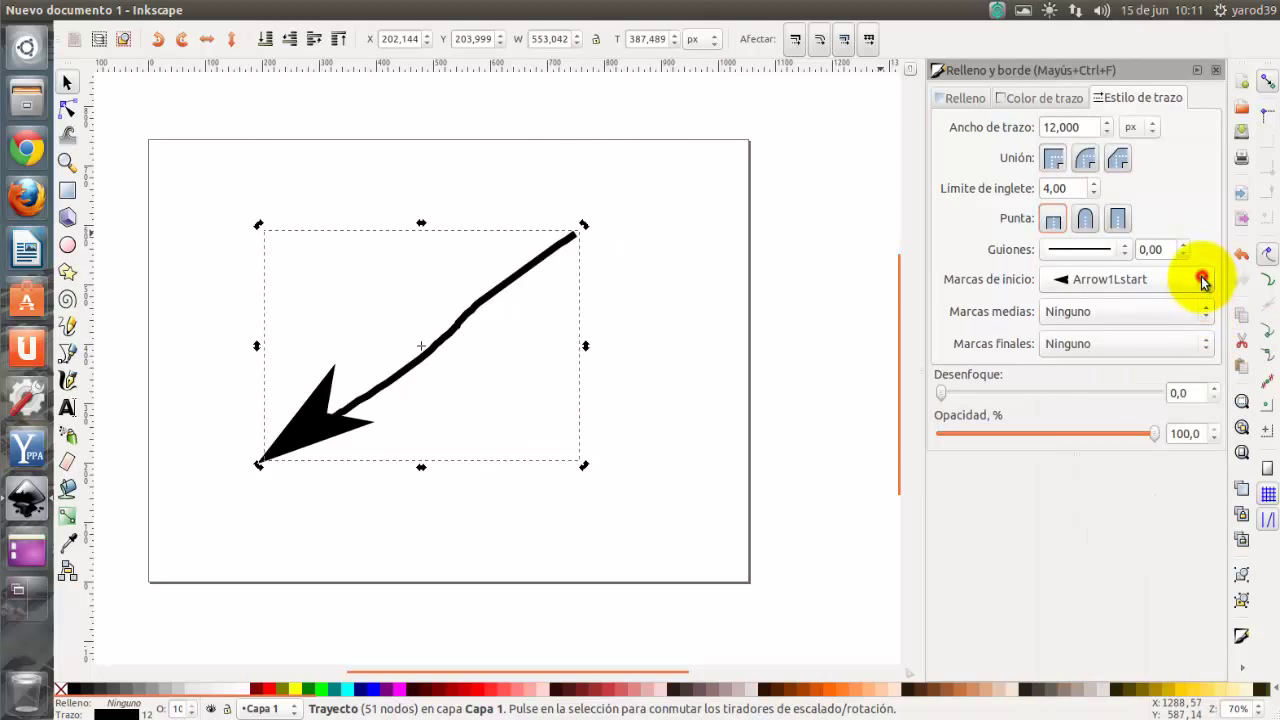
left_click(1202, 282)
Step: Try Arrow1Lend, a smaller arrow, Arrow2Mstart and Tail as start markers, then set None
left_click(1204, 282)
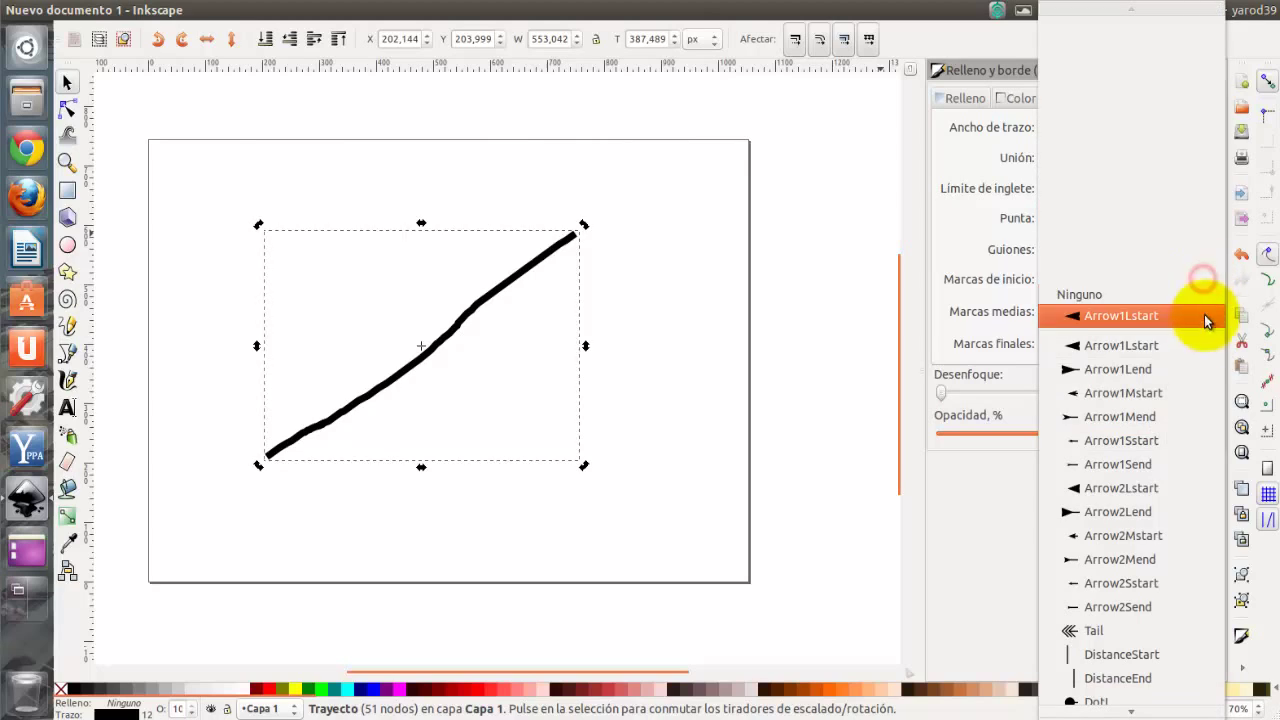
left_click(1205, 370)
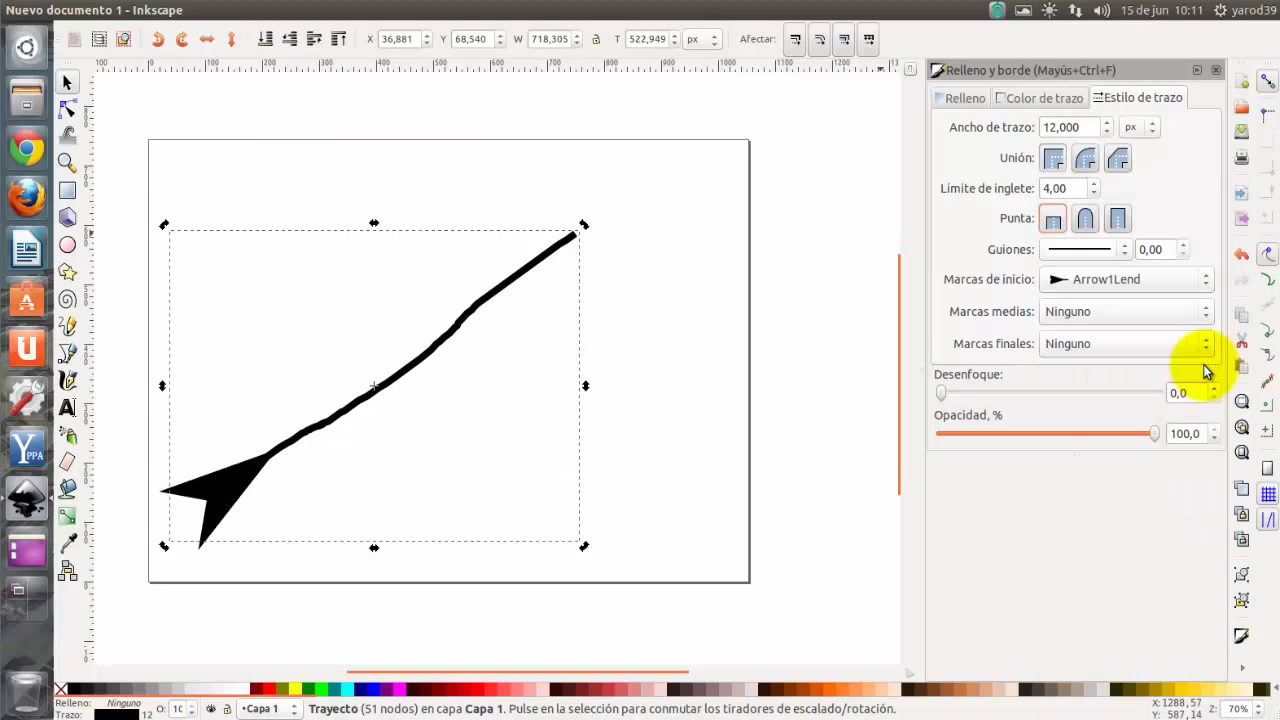
left_click(1204, 282)
left_click(1190, 416)
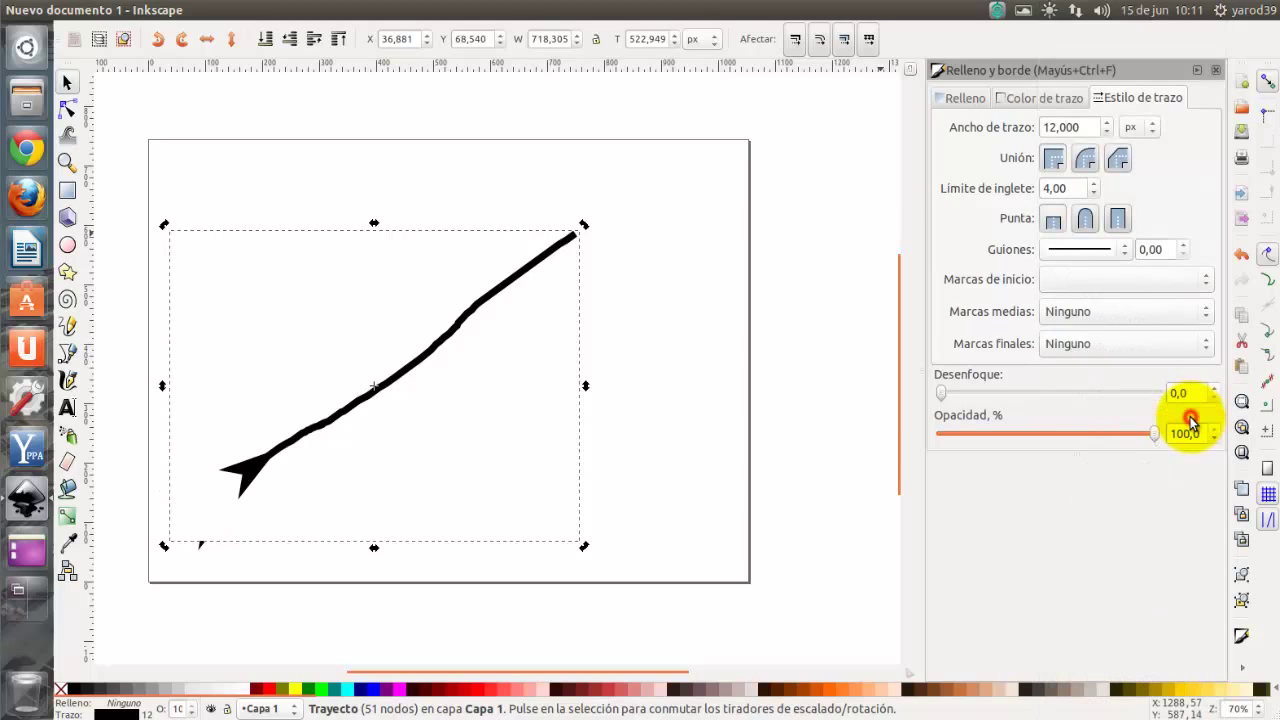
left_click(1207, 281)
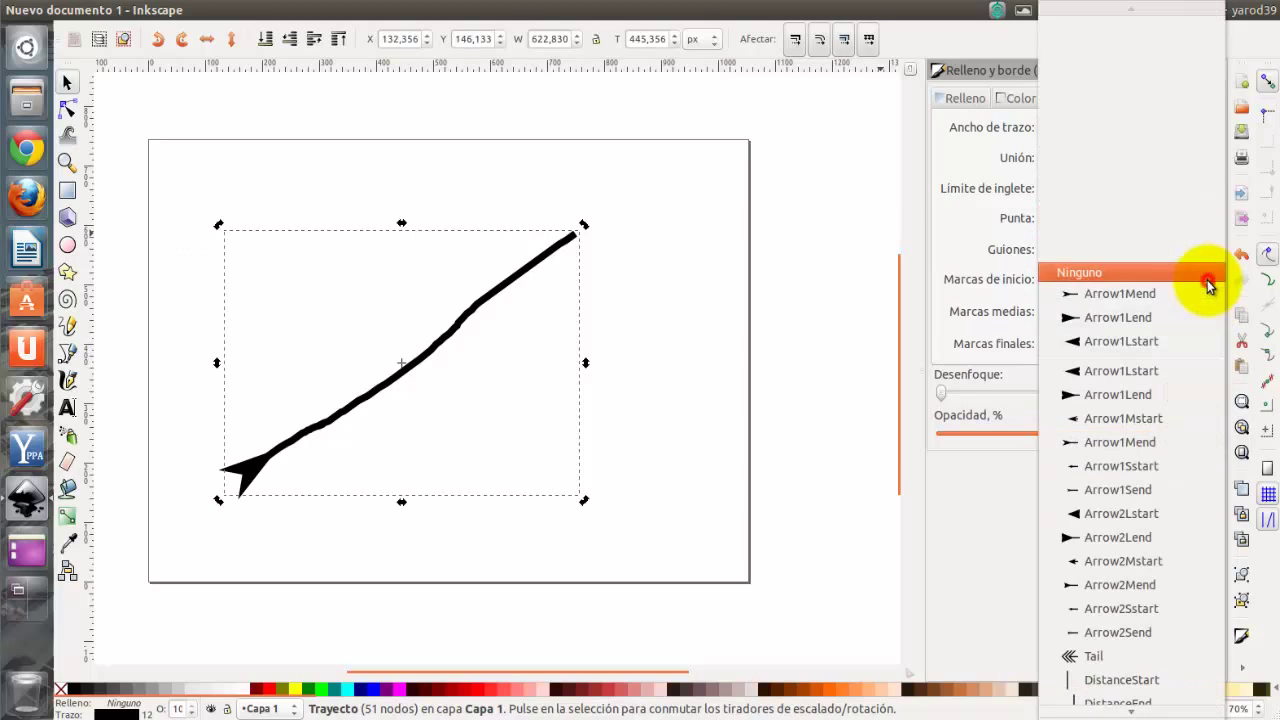
left_click(1184, 558)
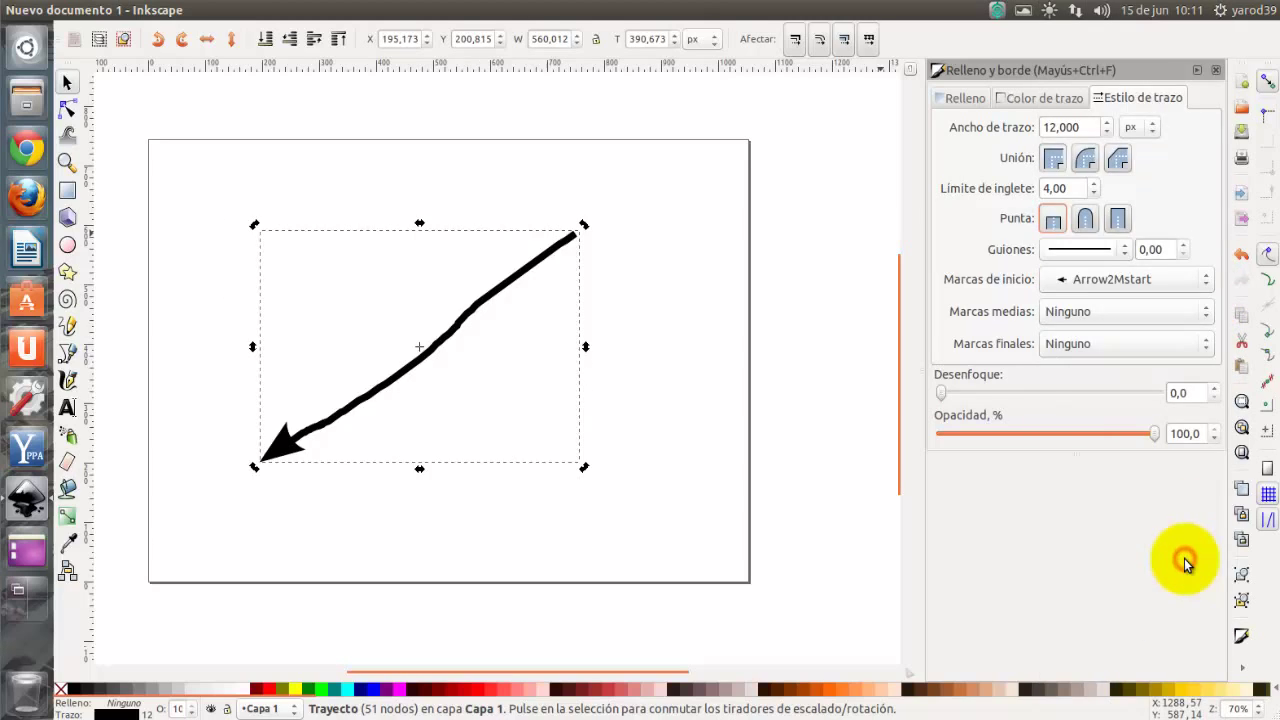
left_click(1203, 284)
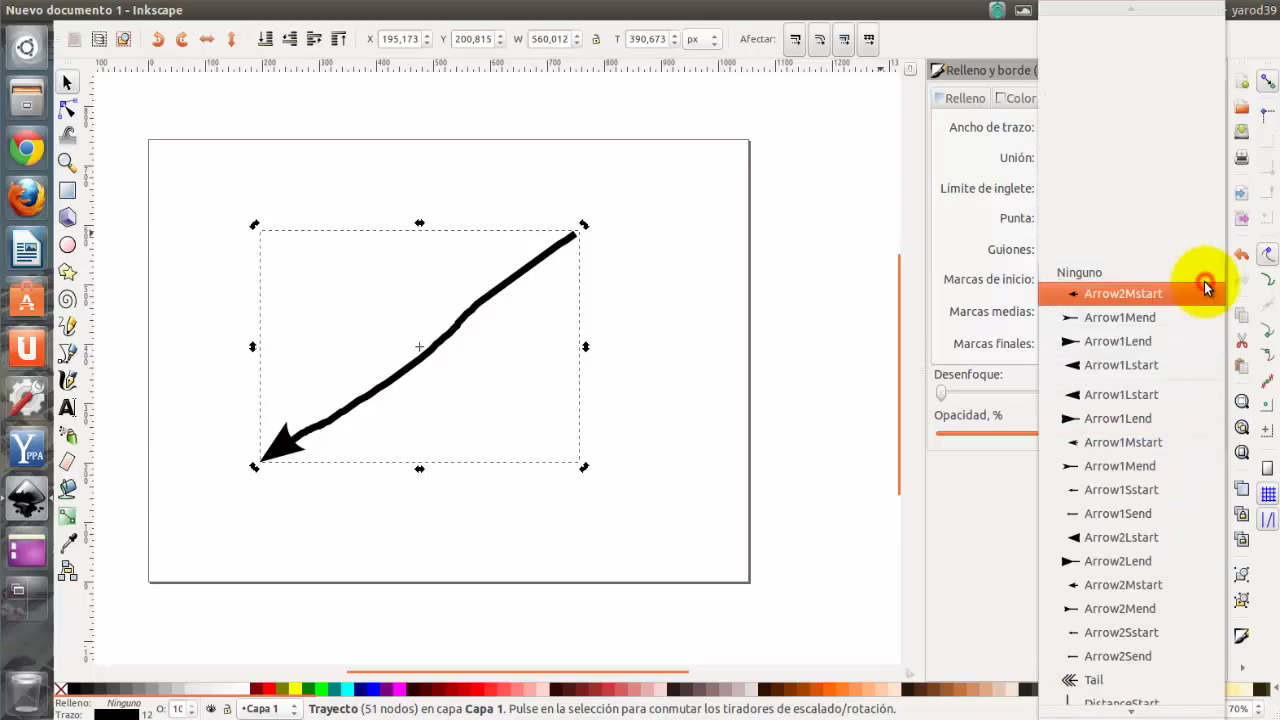
left_click(1199, 681)
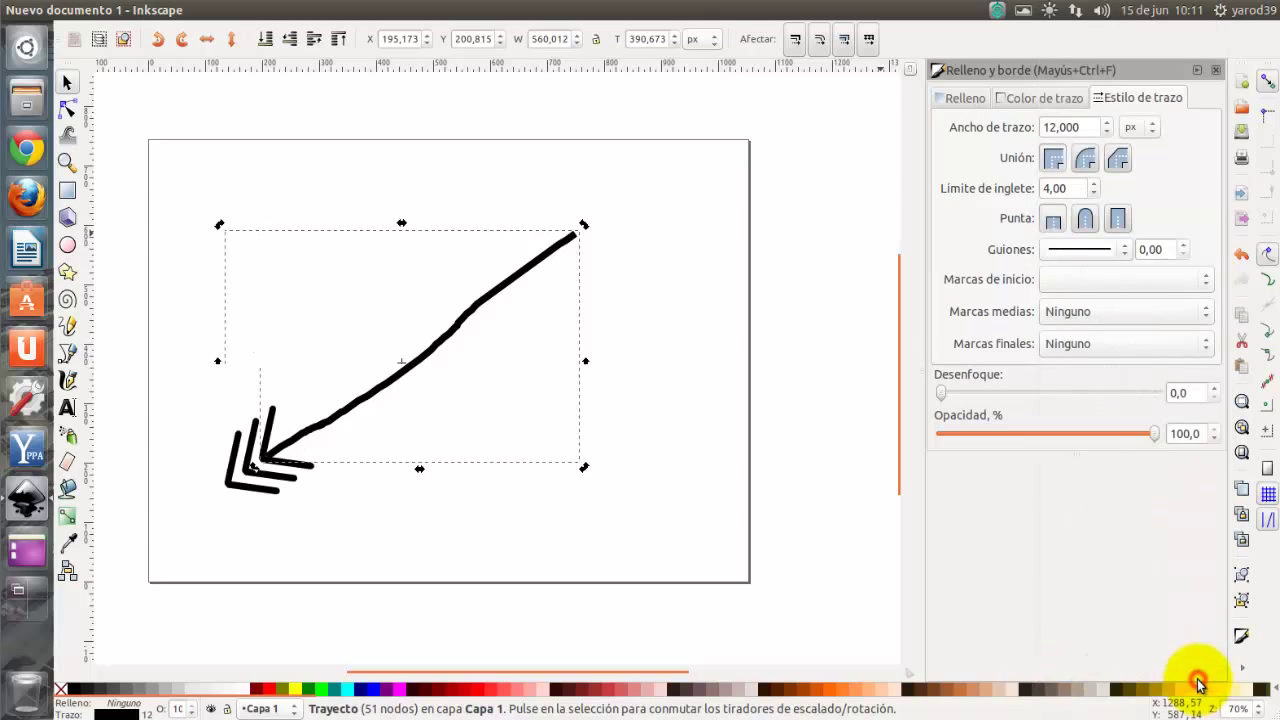
left_click(1208, 284)
left_click(1199, 272)
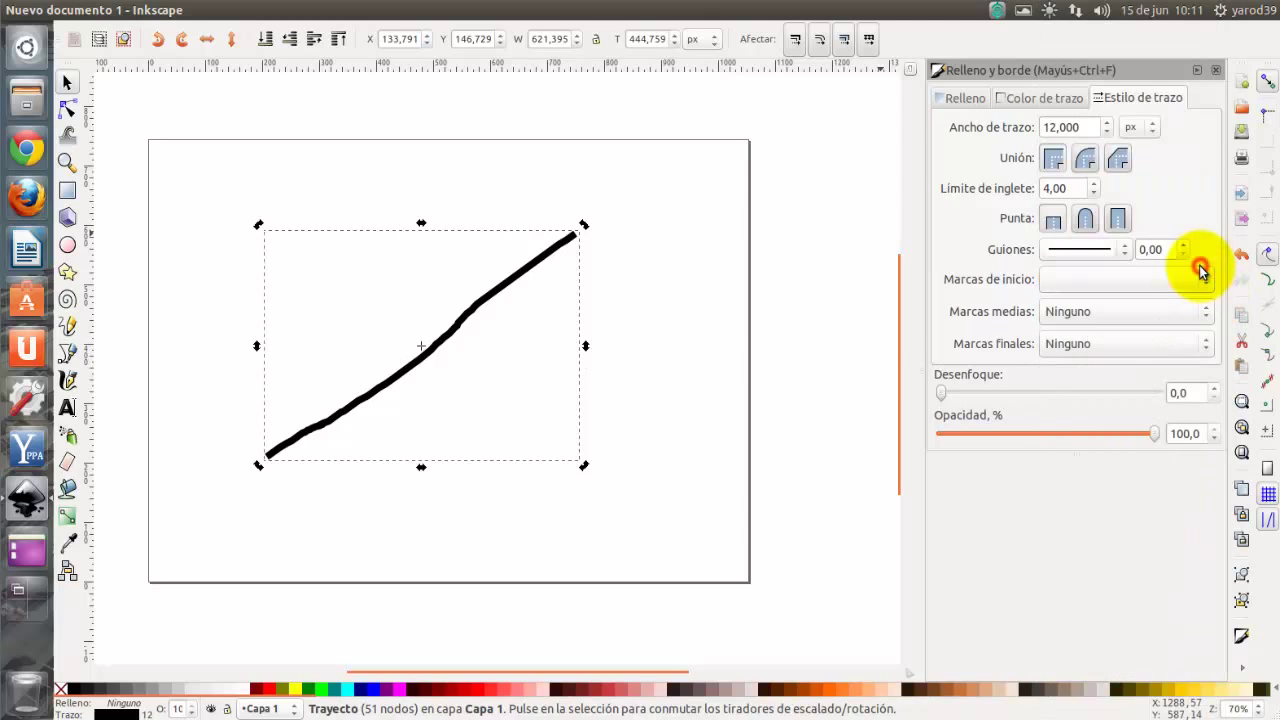
Step: Put Tail markers along the line's middle, then set mid markers back to None
left_click(1209, 318)
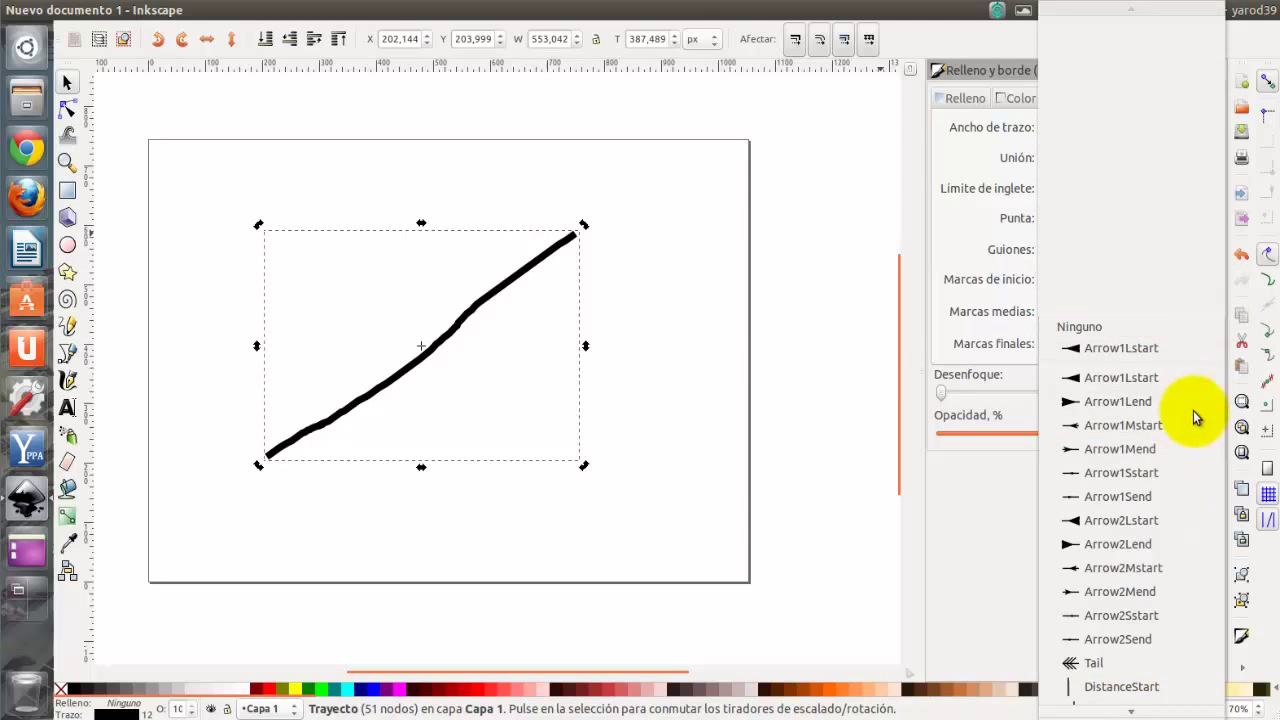
left_click(1200, 665)
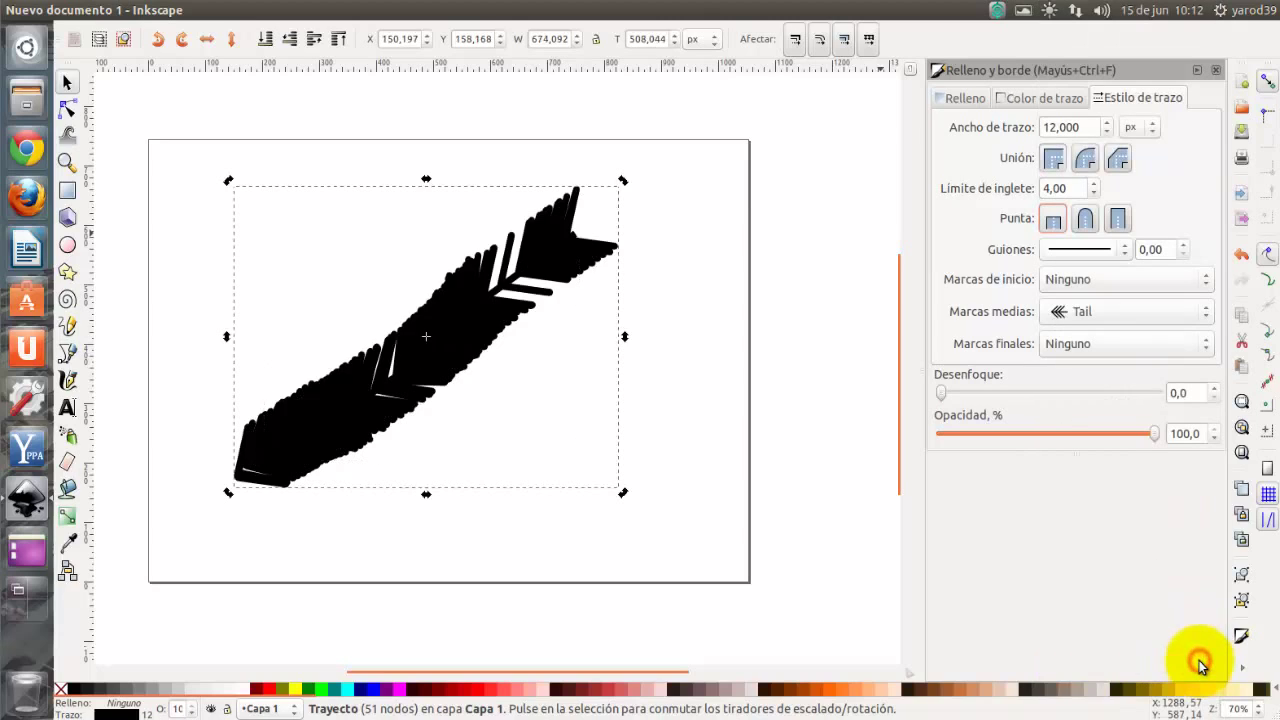
left_click(1211, 314)
left_click(1211, 306)
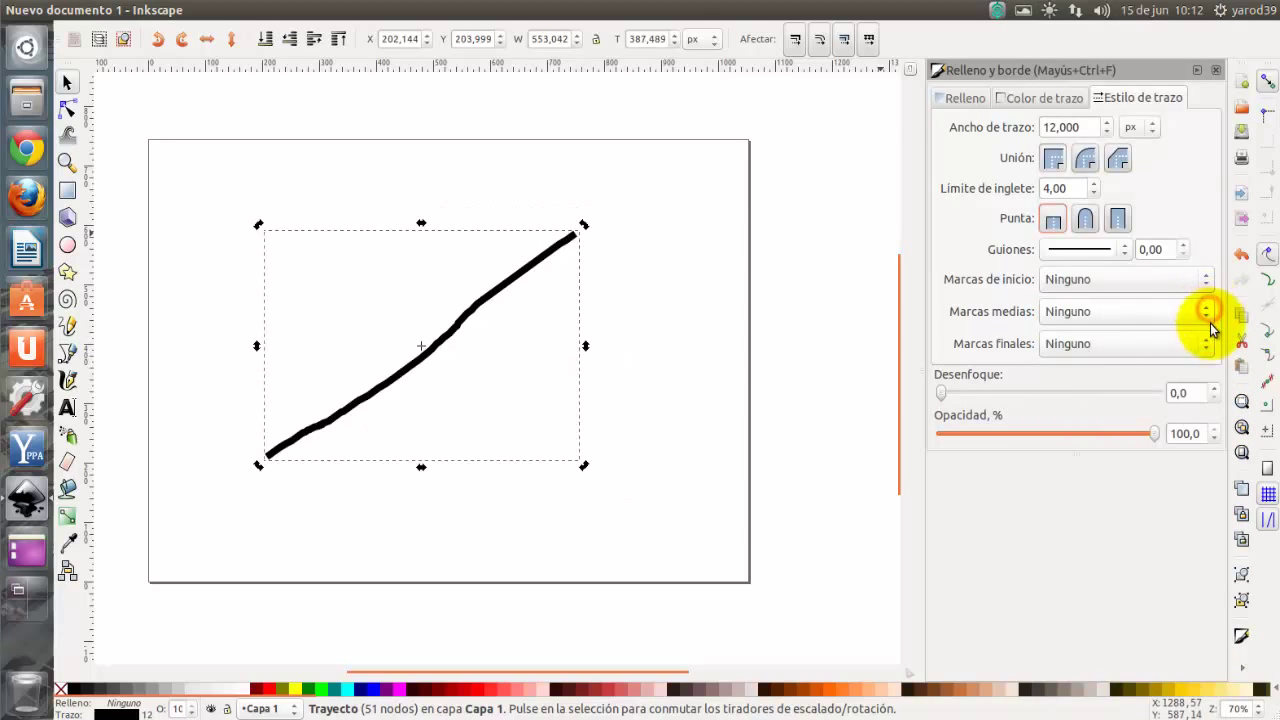
Step: Set the line's end marker to SquareL and its start marker to an Arrow1Lend arrowhead
left_click(1213, 352)
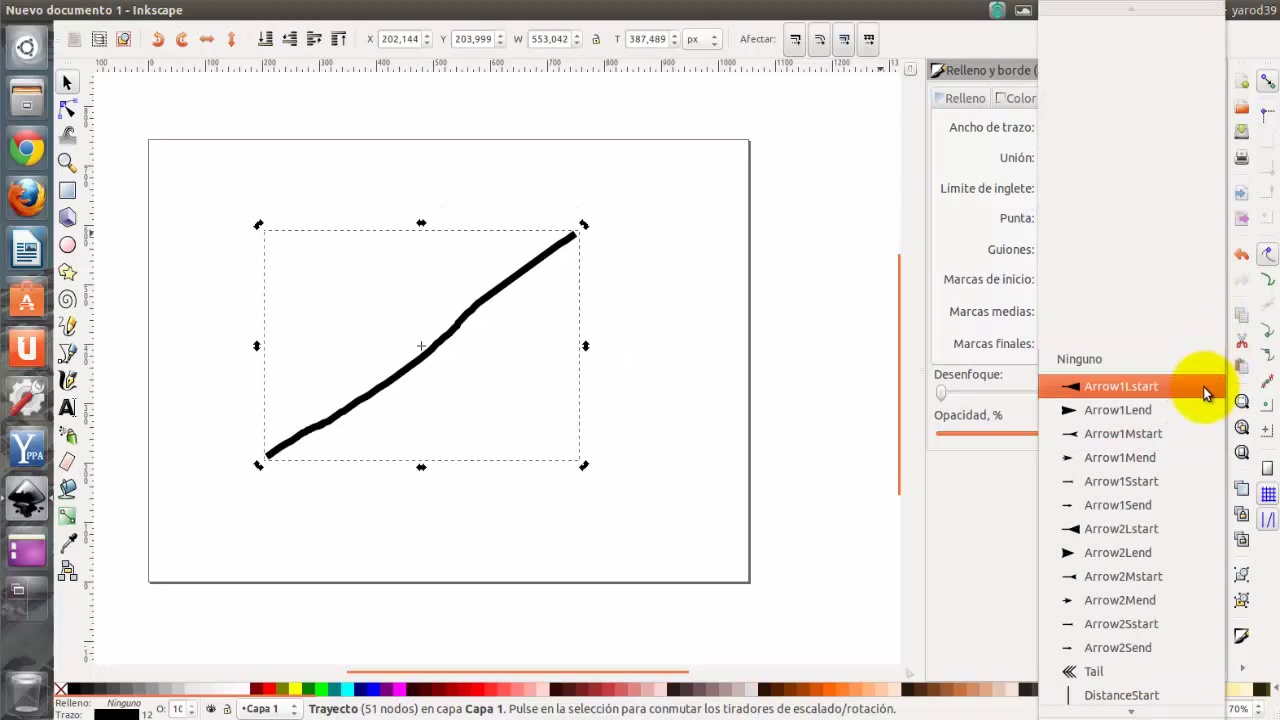
left_click(1206, 388)
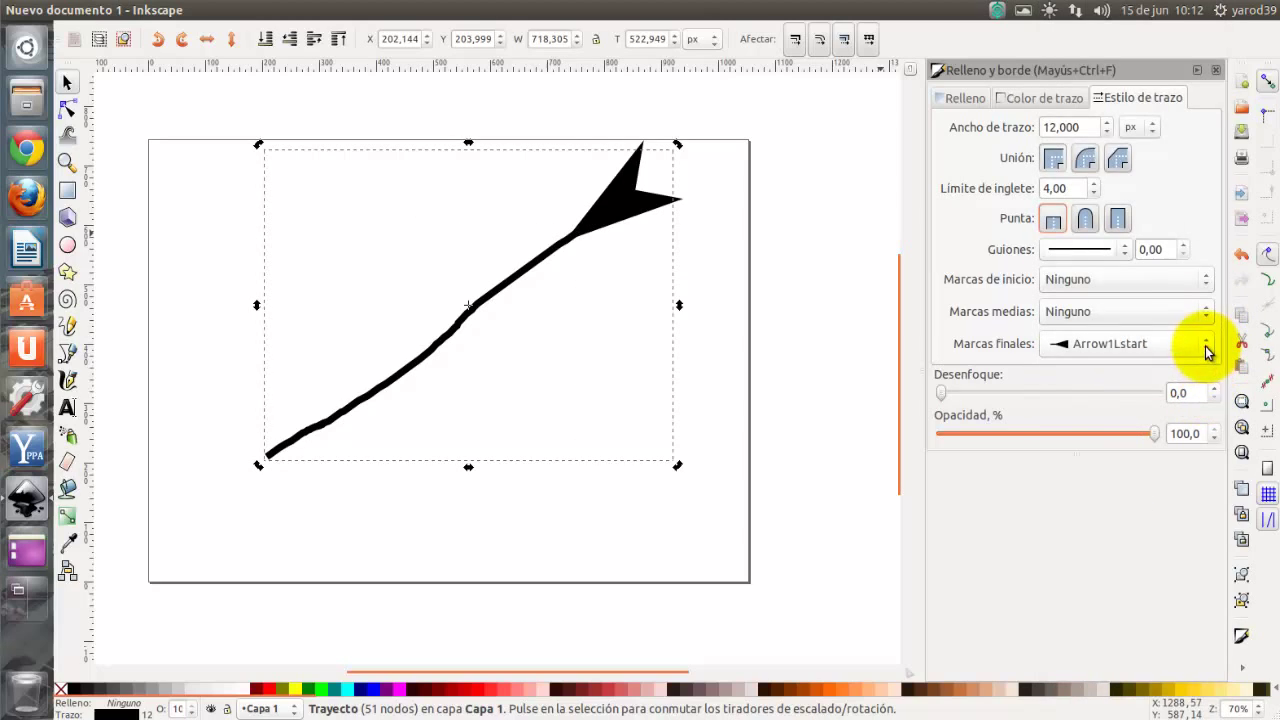
left_click(1207, 345)
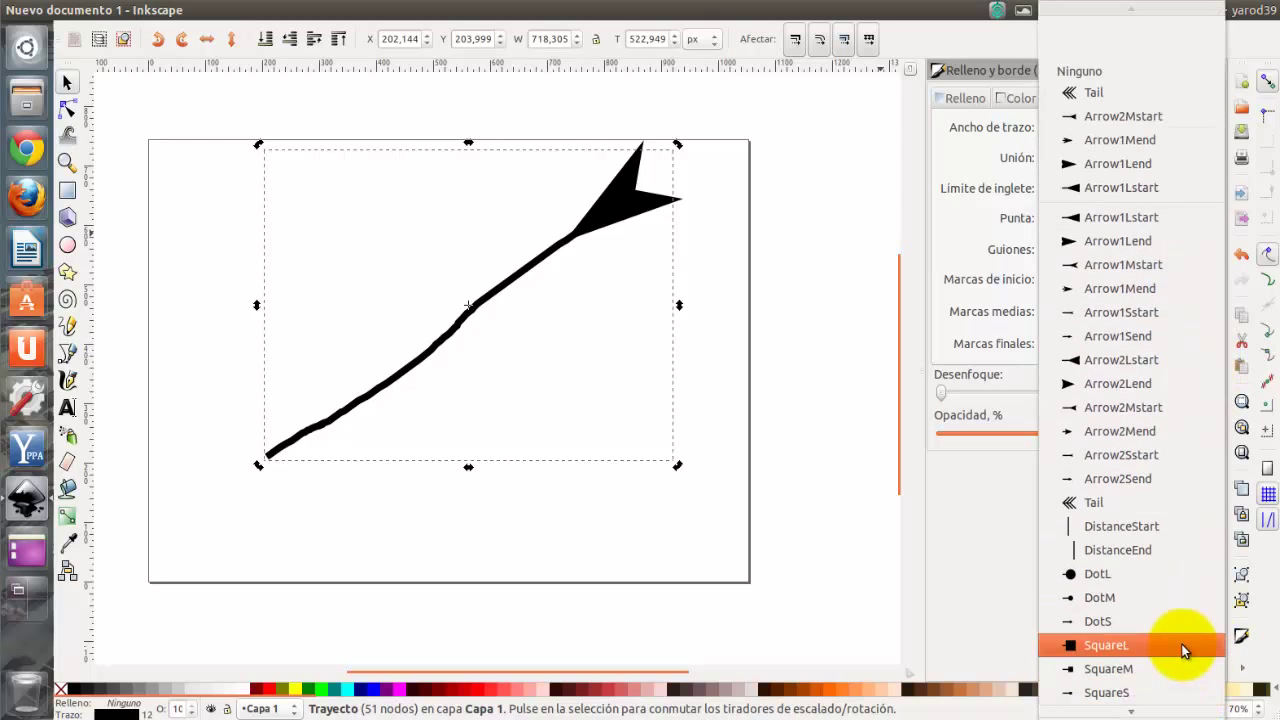
left_click(1182, 648)
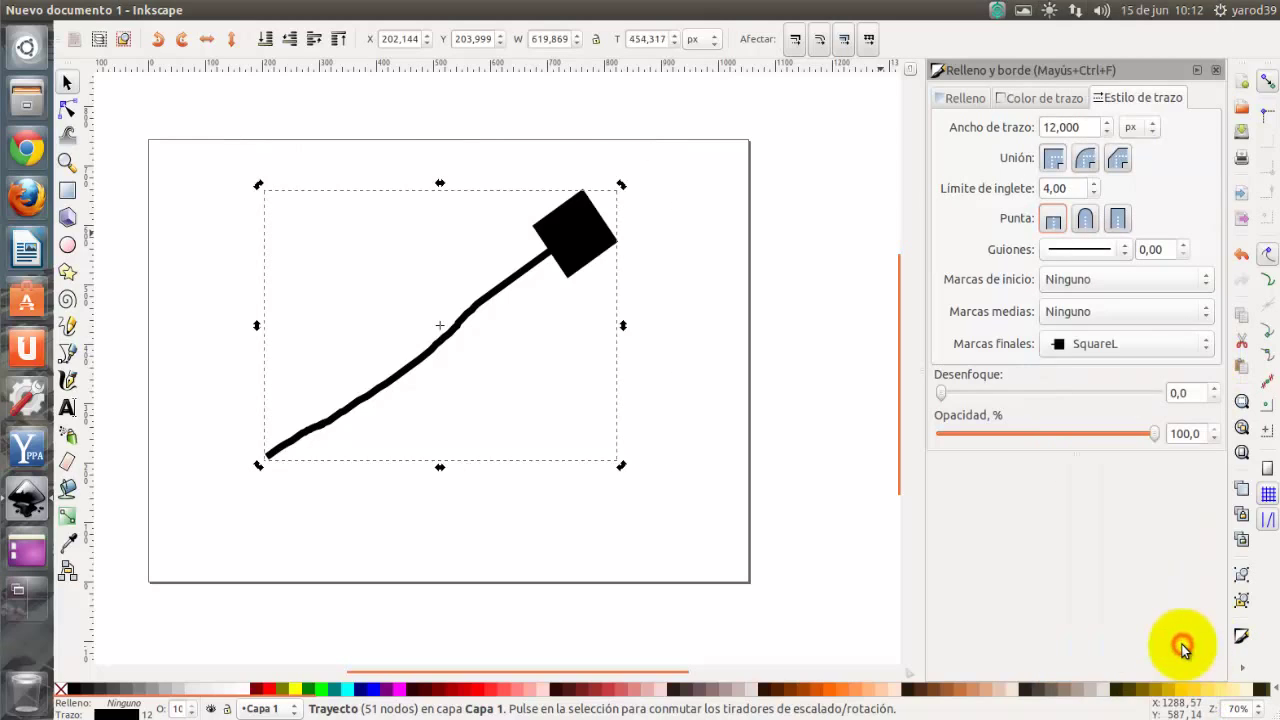
left_click(1207, 345)
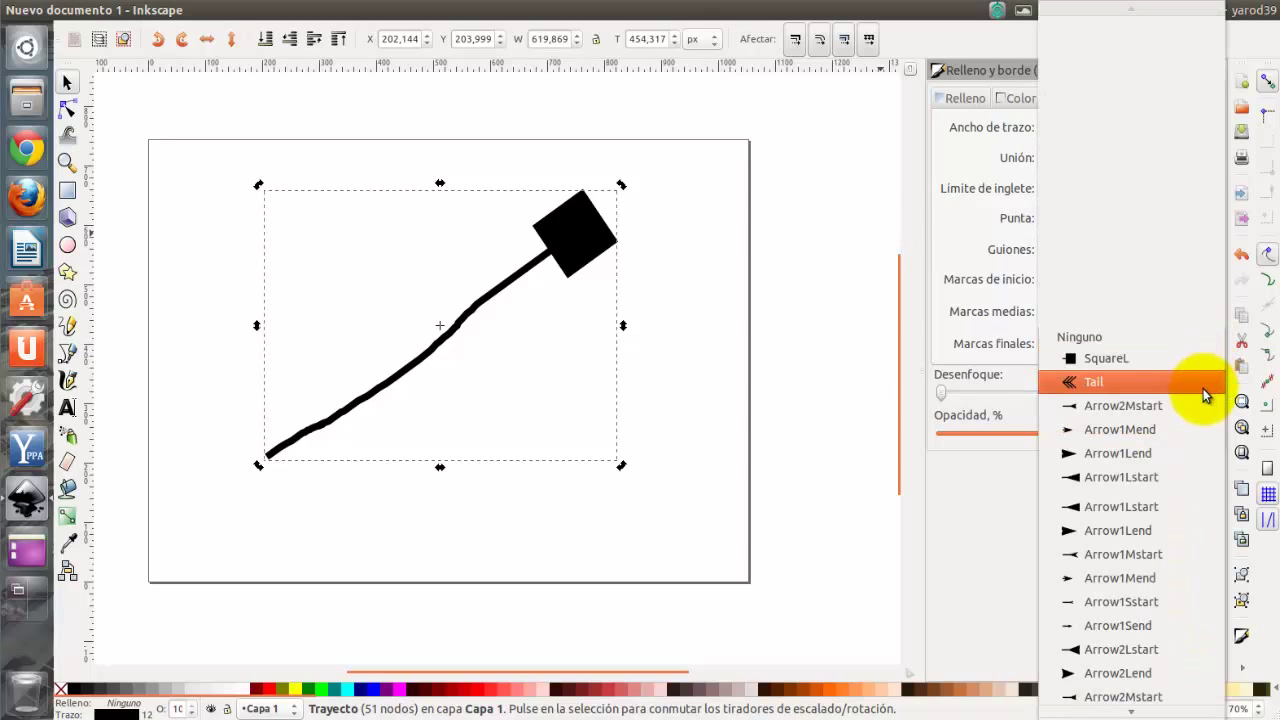
left_click(1203, 362)
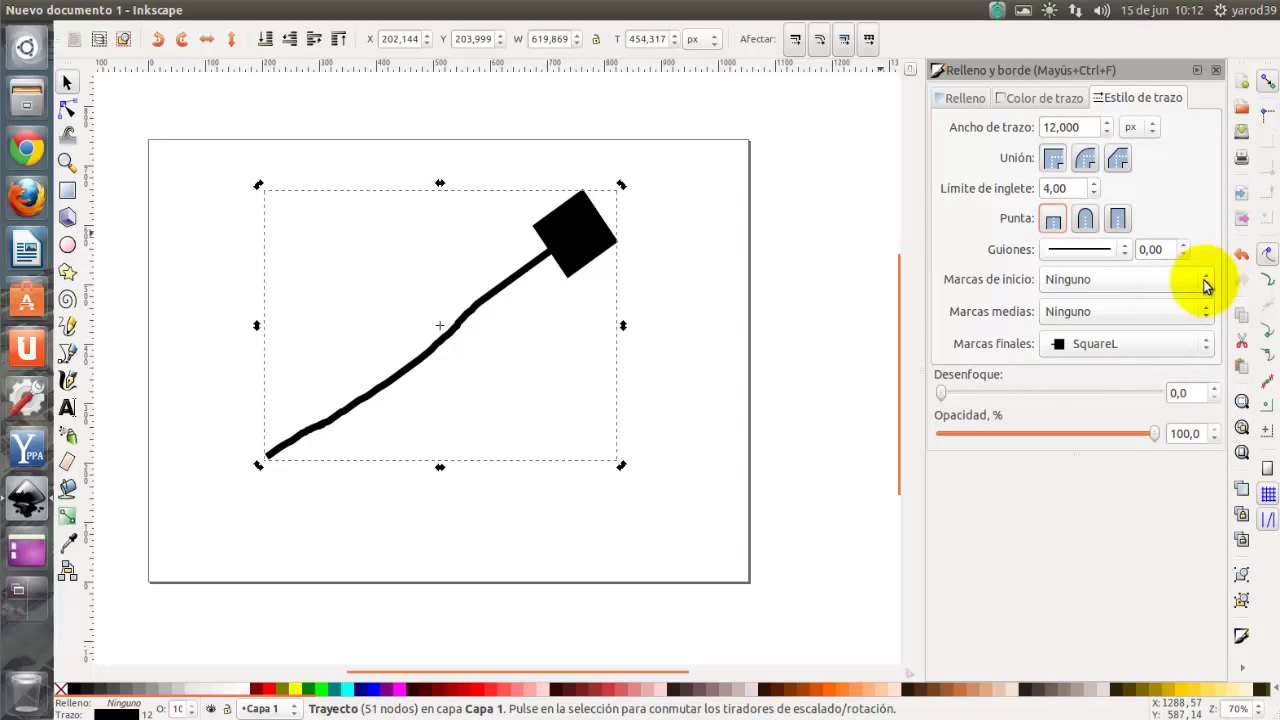
left_click(1204, 285)
left_click(1196, 387)
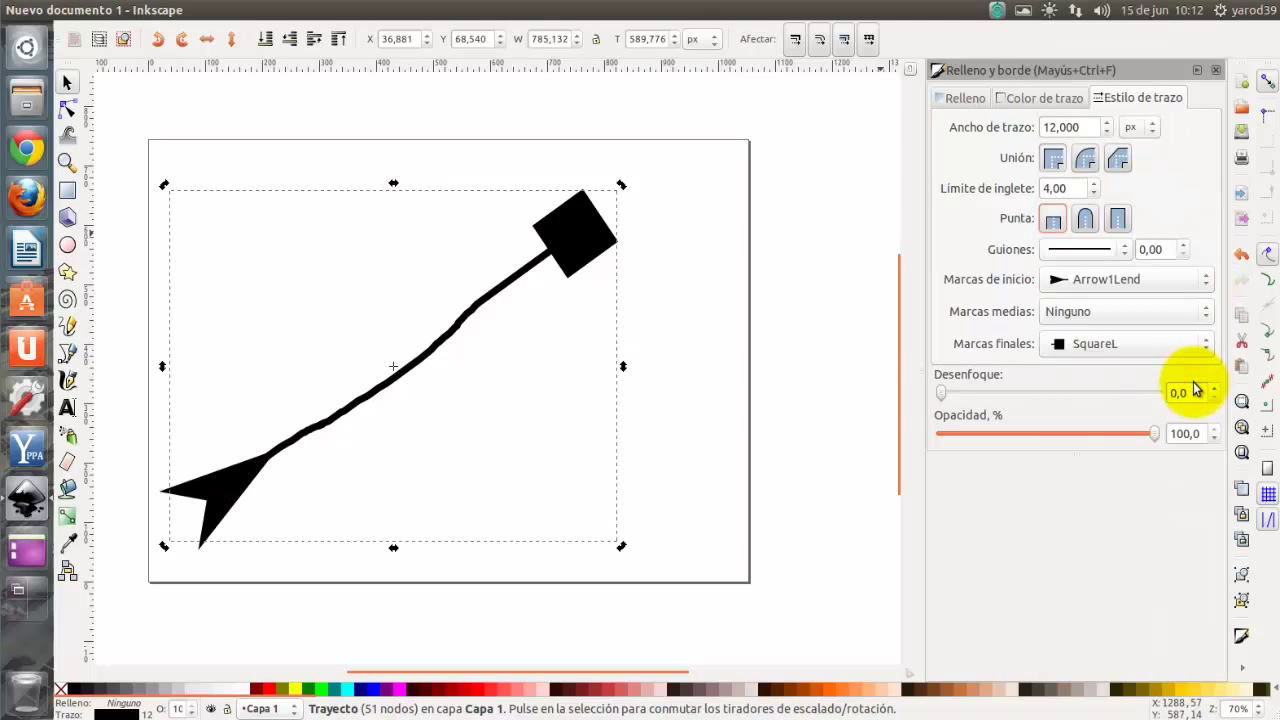
Step: Change the line's stroke colour from black through red to bright yellow (ffd806ff)
left_click(1052, 99)
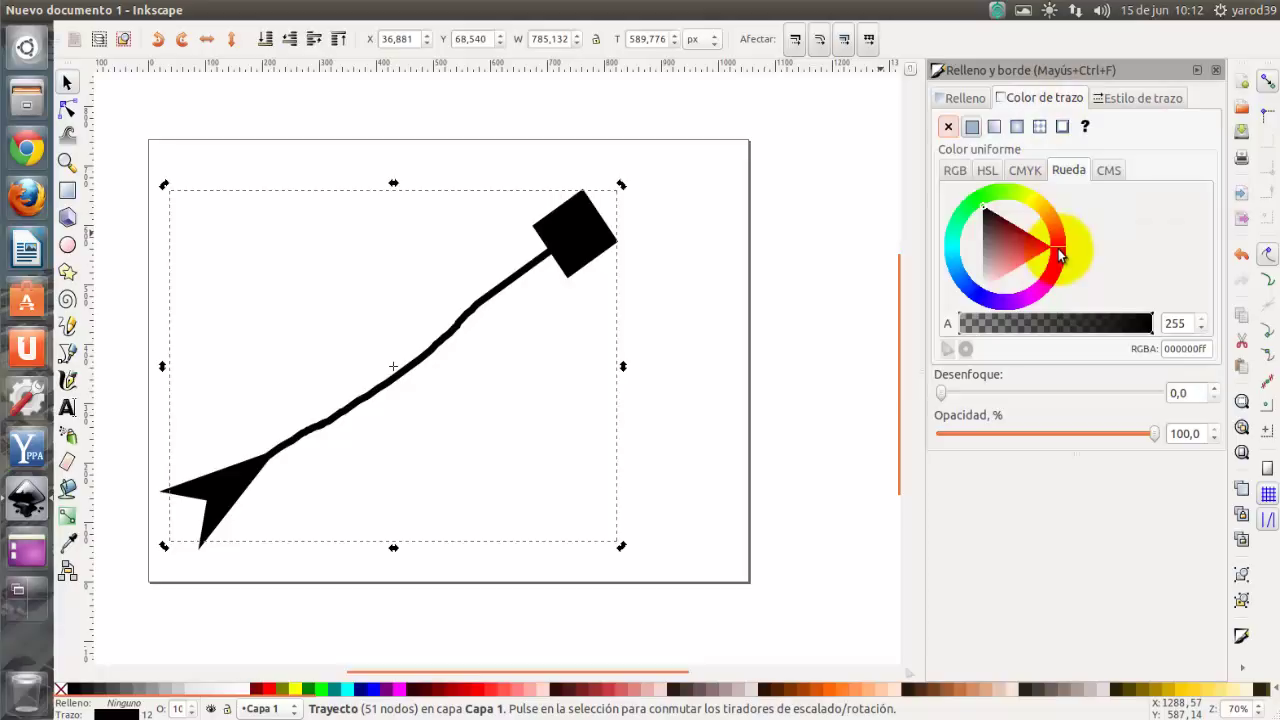
left_click_drag(985, 212, 1050, 247)
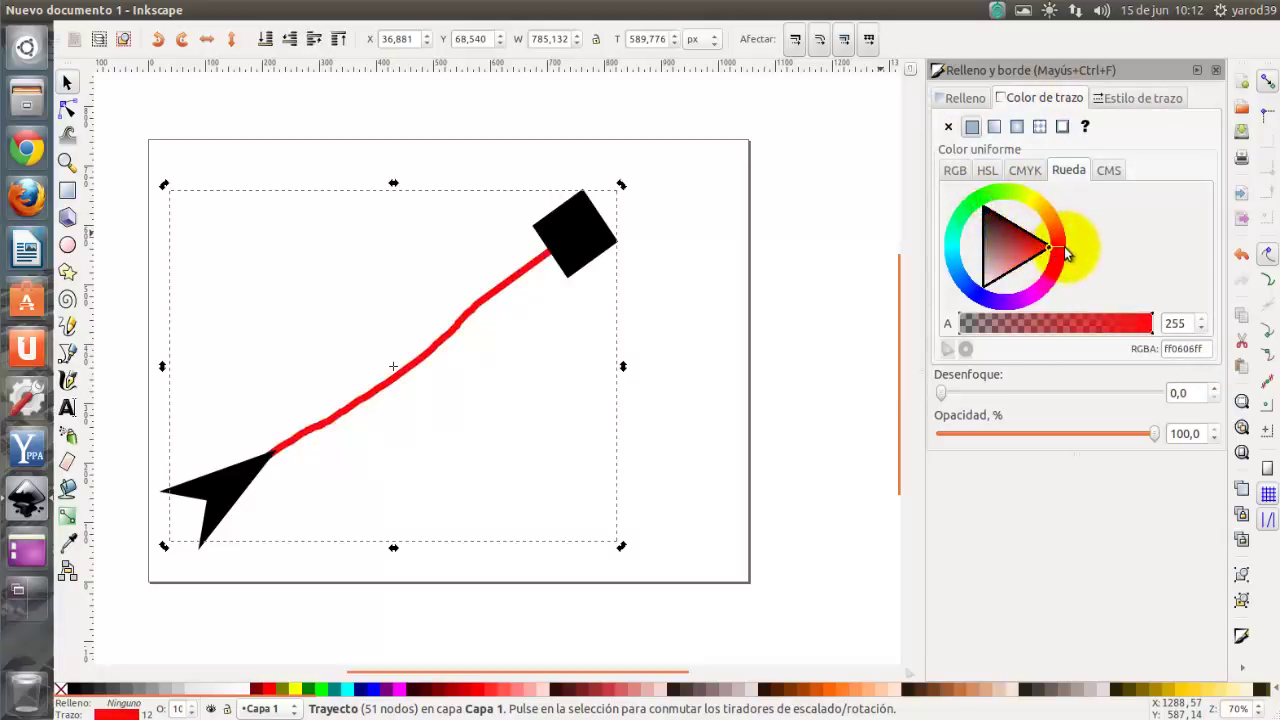
left_click_drag(1065, 254, 1040, 207)
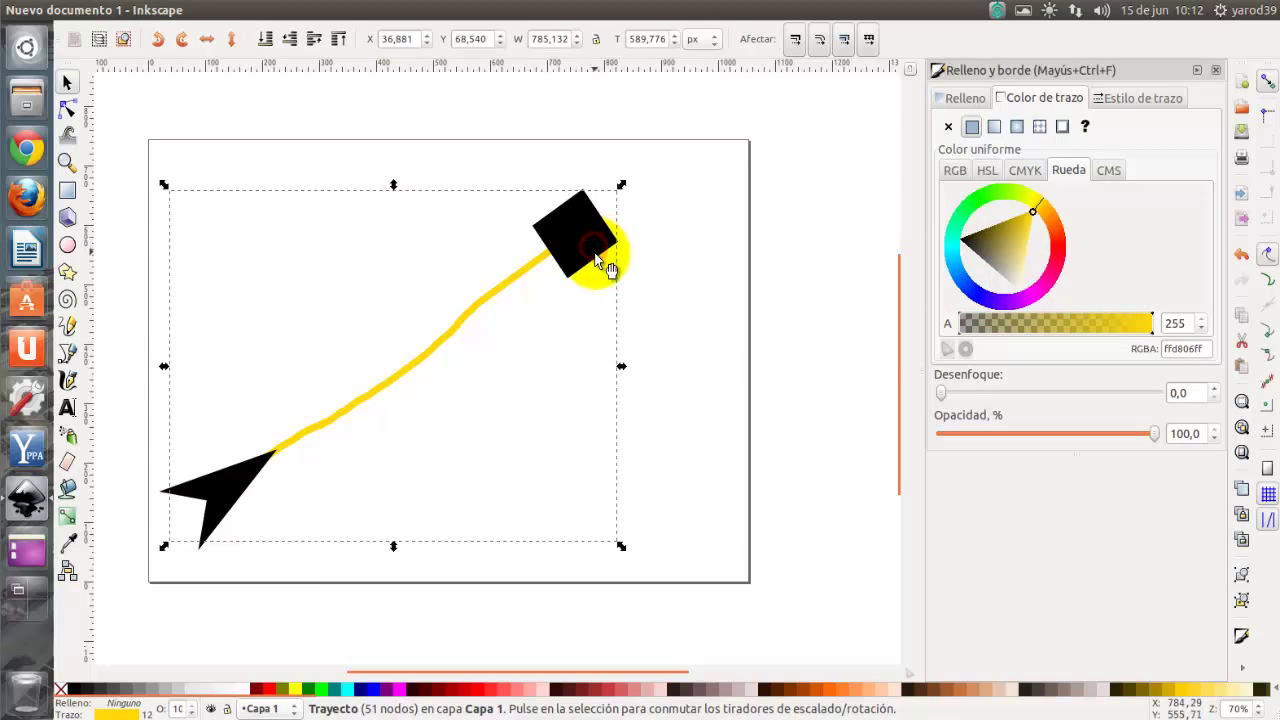
left_click(577, 295)
left_click(582, 268)
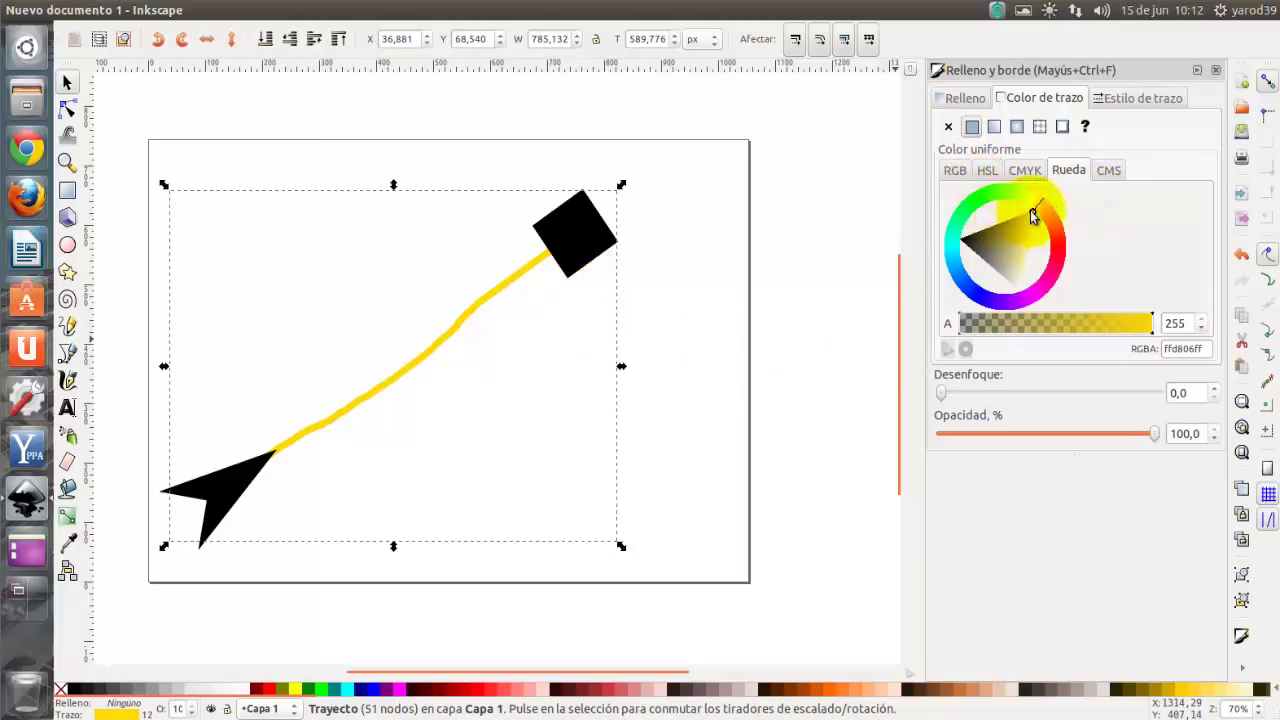
Step: Toggle the line's stroke paint to none and back to flat colour, then reselect it
left_click(948, 130)
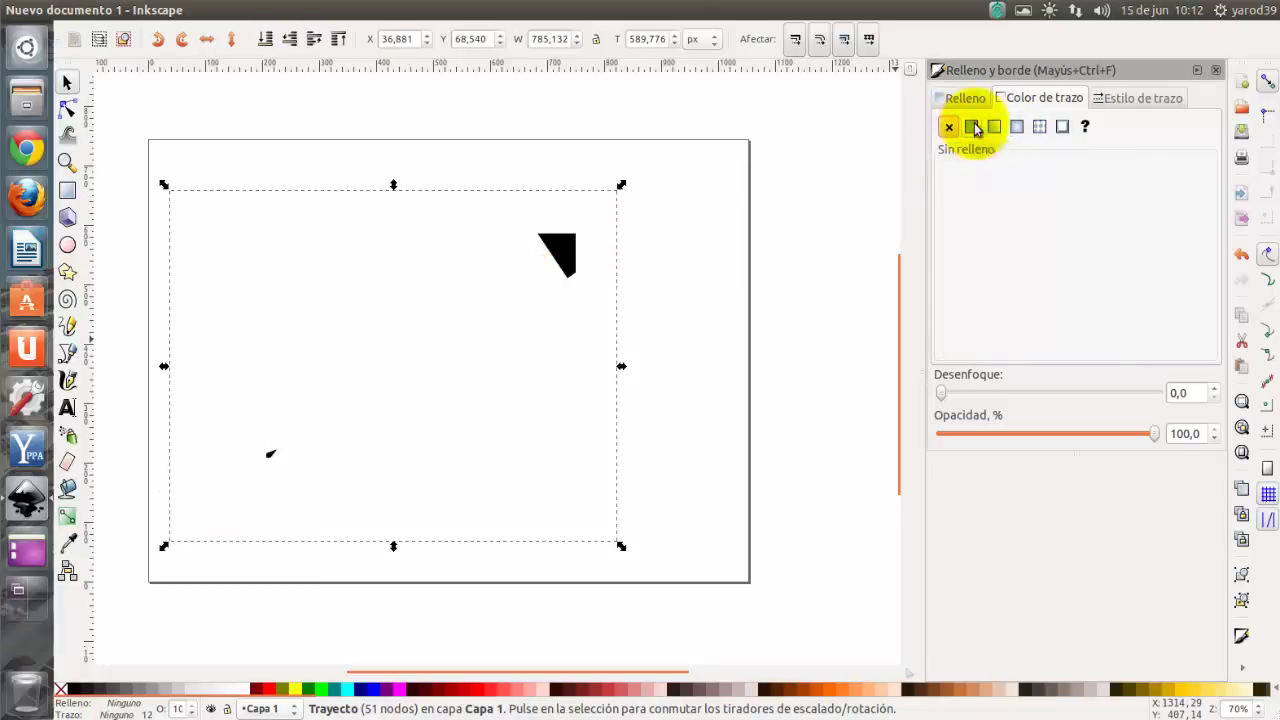
left_click(971, 126)
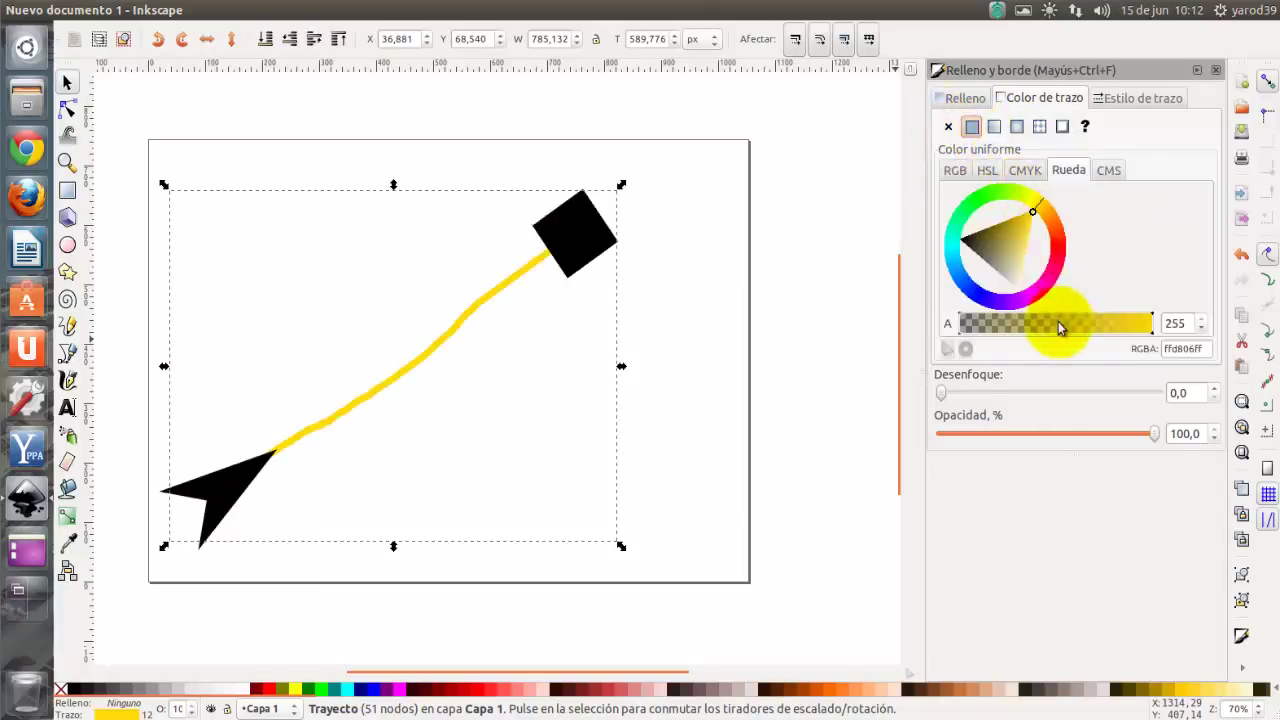
left_click(695, 481)
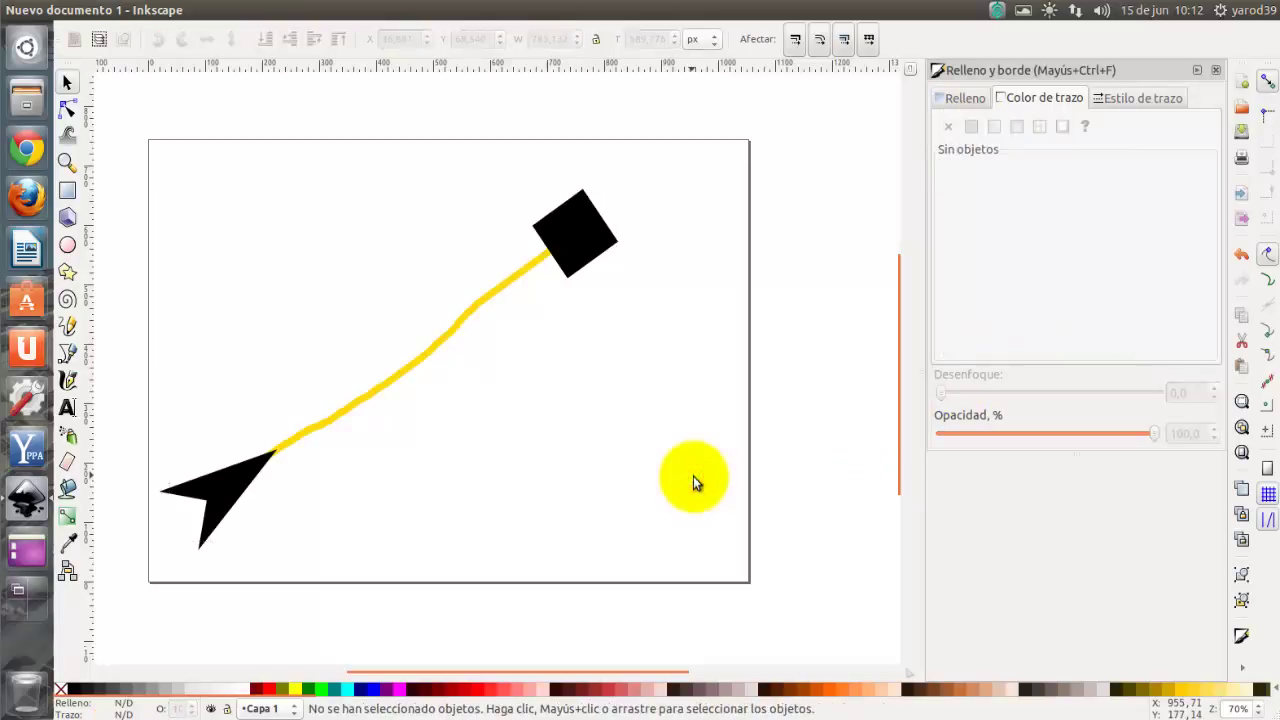
left_click(431, 350)
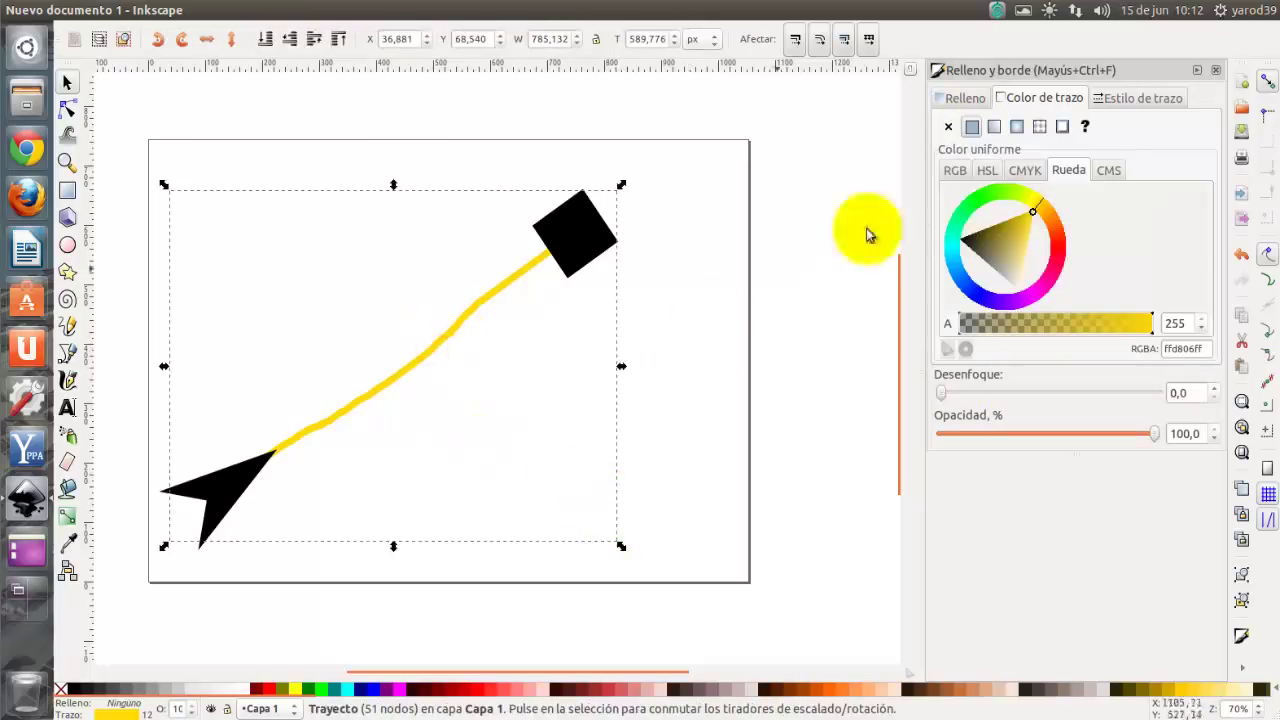
Step: Recall the panel with Ctrl+F, collapse it to a side tab, and reselect the yellow line
left_click(963, 100)
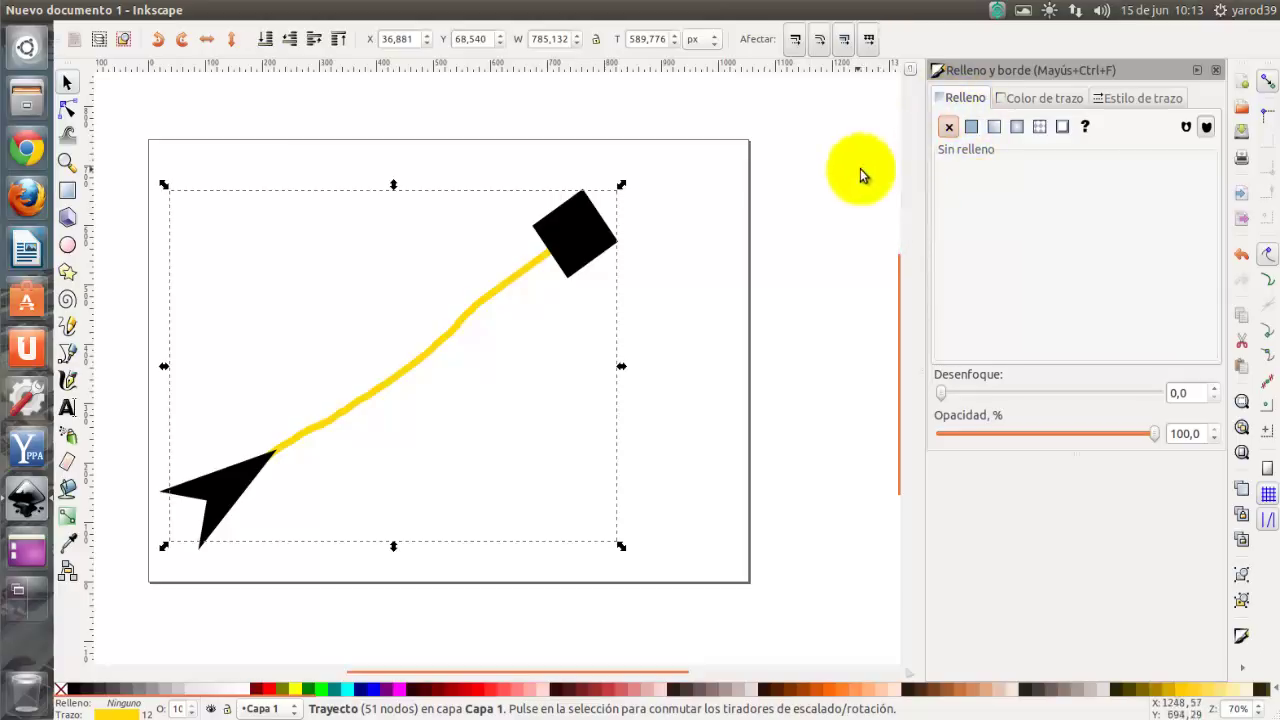
left_click(667, 294)
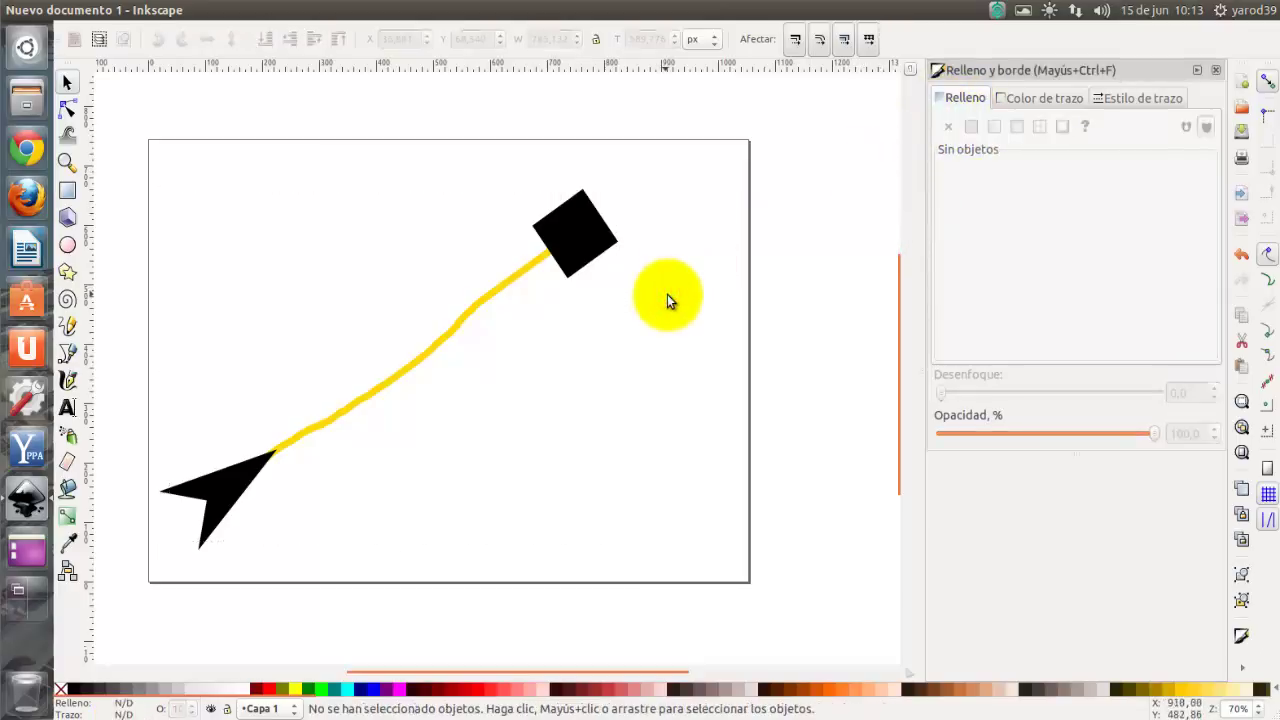
key("ctrl+f")
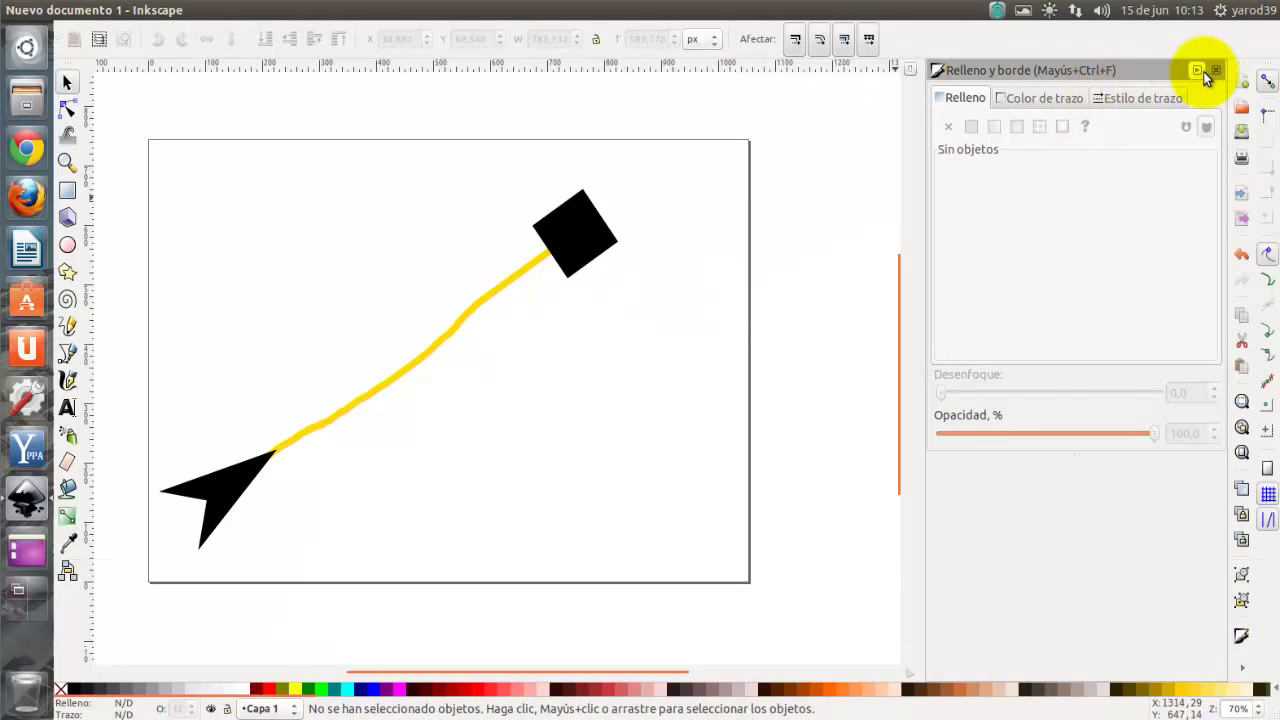
left_click(1200, 70)
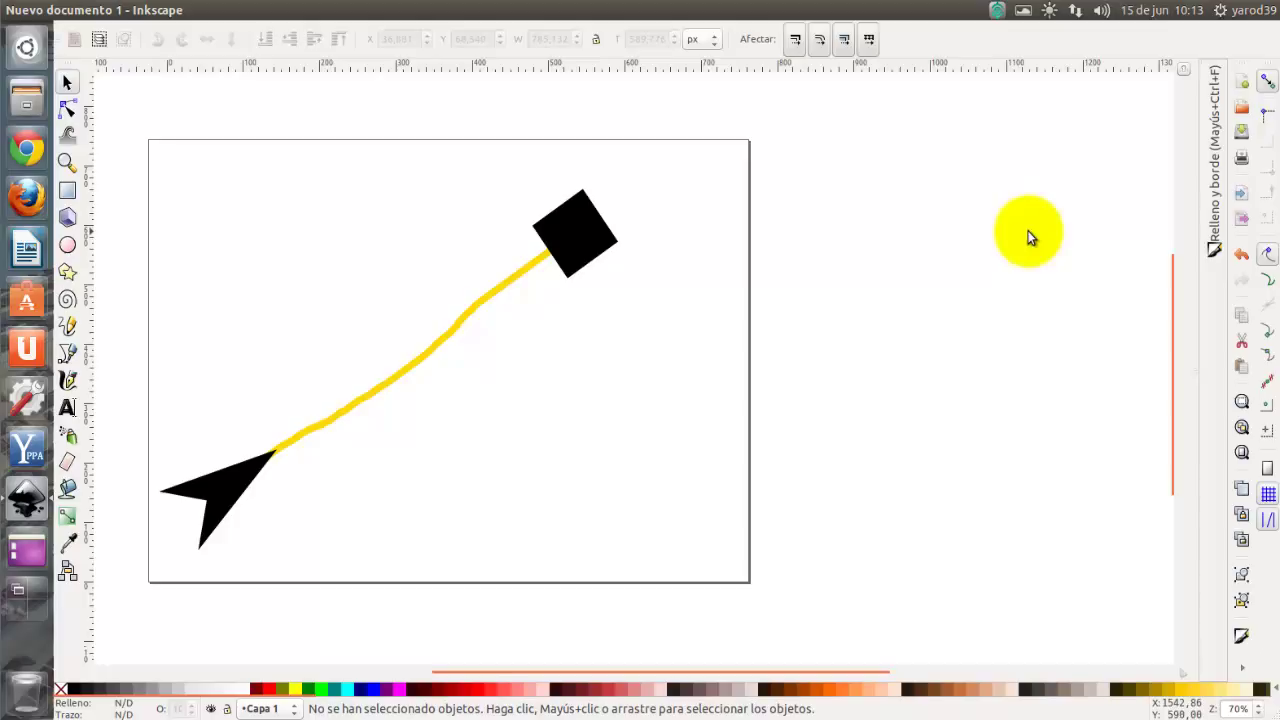
left_click(410, 367)
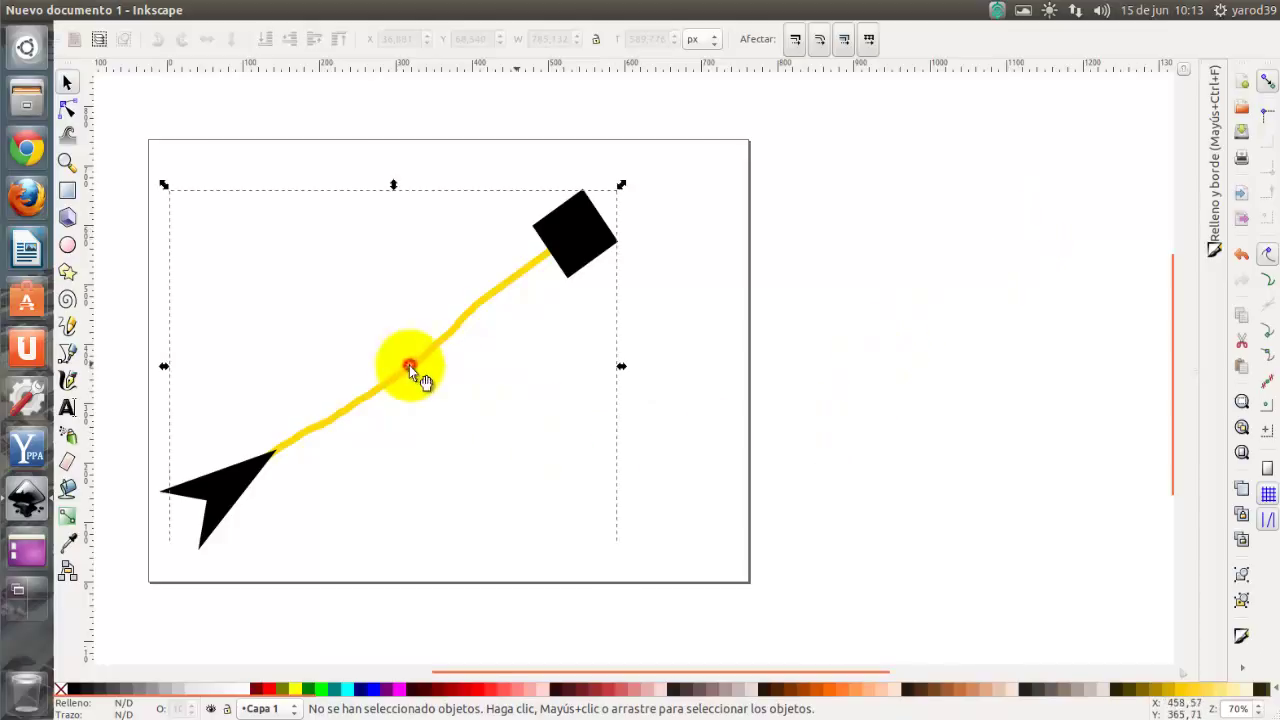
Step: Delete the yellow marked line and recentre the view on the empty landscape page
key("Delete")
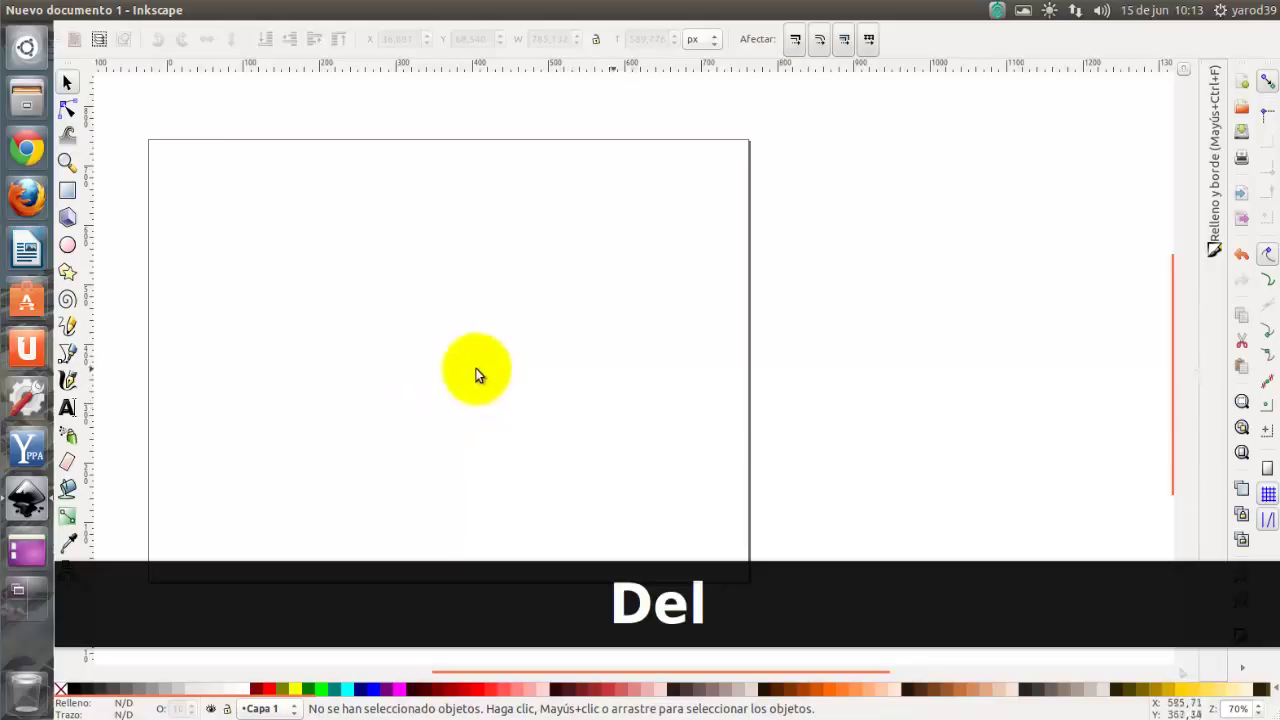
left_click_drag(475, 368, 717, 353)
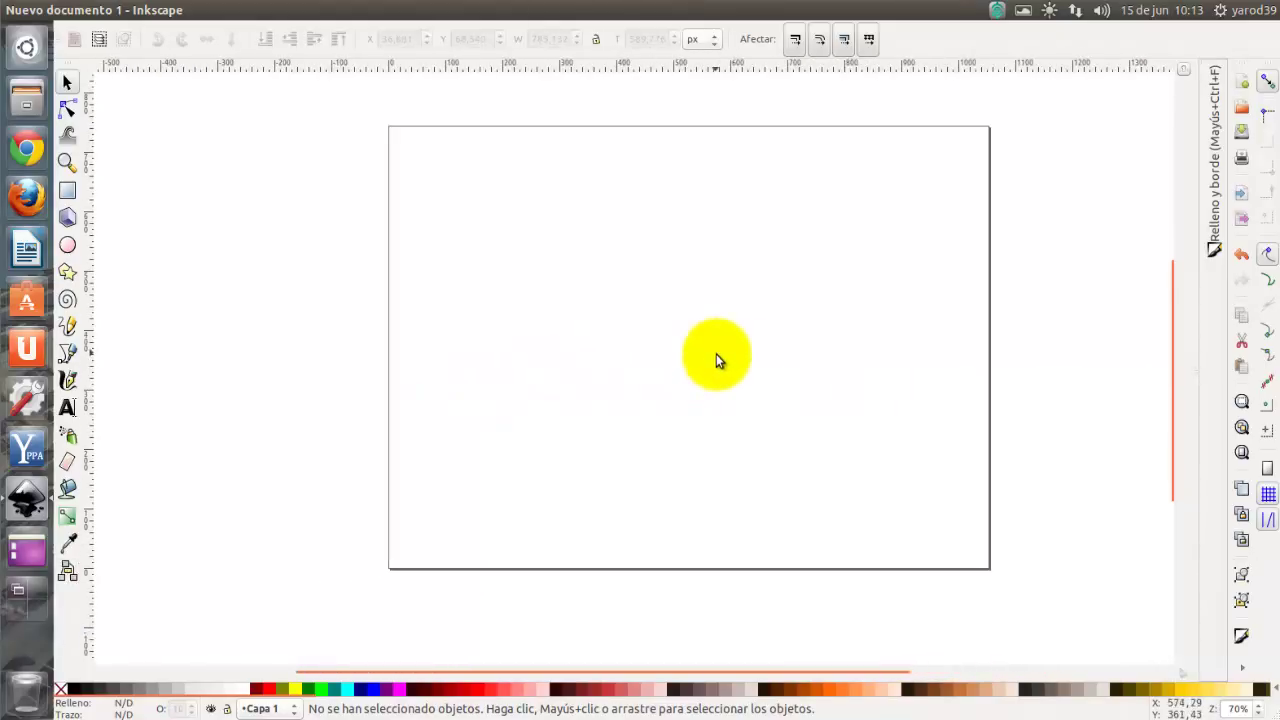